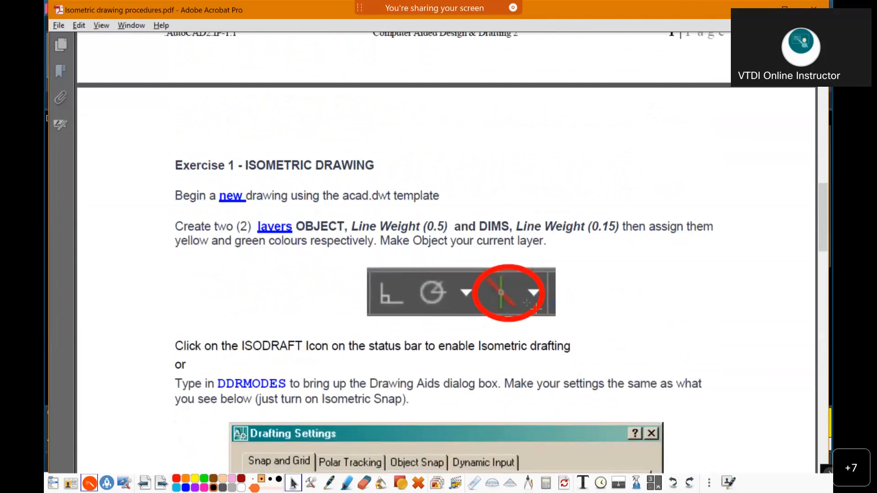
Read through the Exercise 1 isometric drawing procedures down to the dimensioned isometric object figure.
scroll(530, 302, "down", 9)
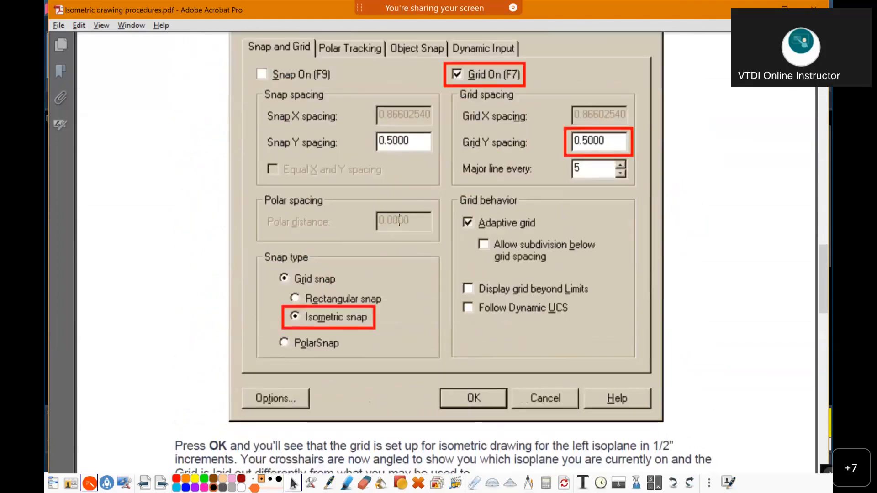
scroll(561, 275, "down", 6)
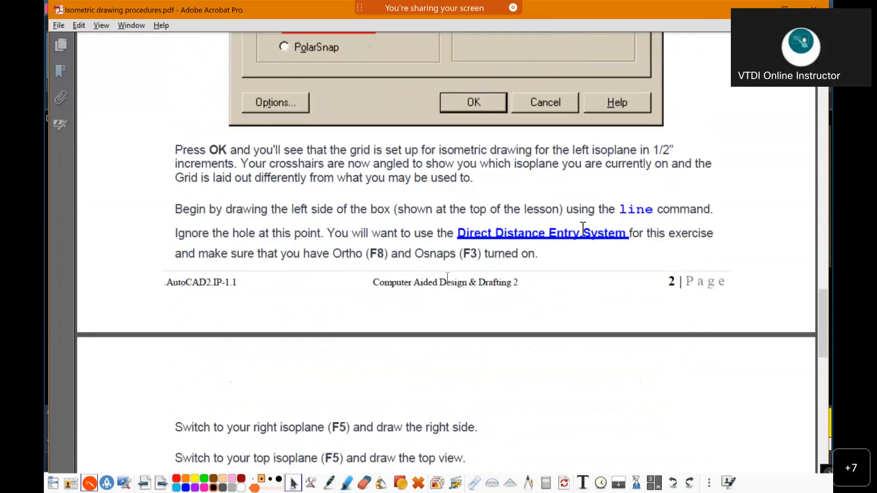
scroll(497, 256, "down", 1)
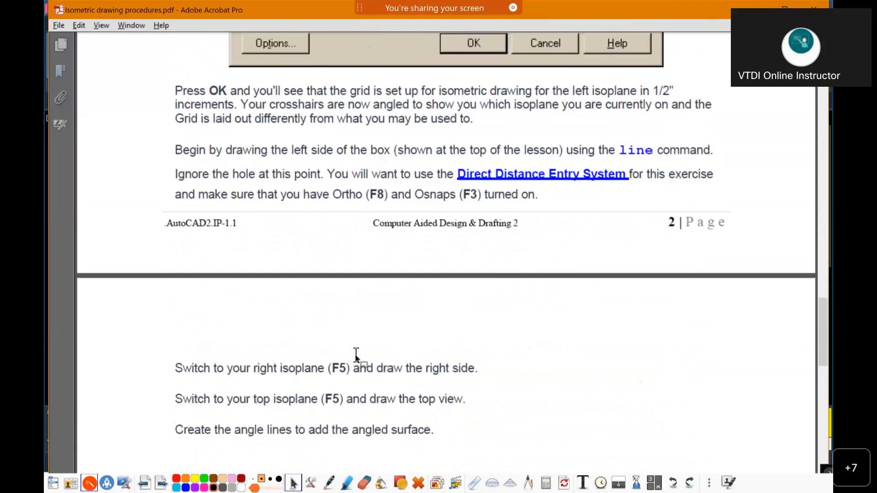
scroll(356, 355, "down", 3)
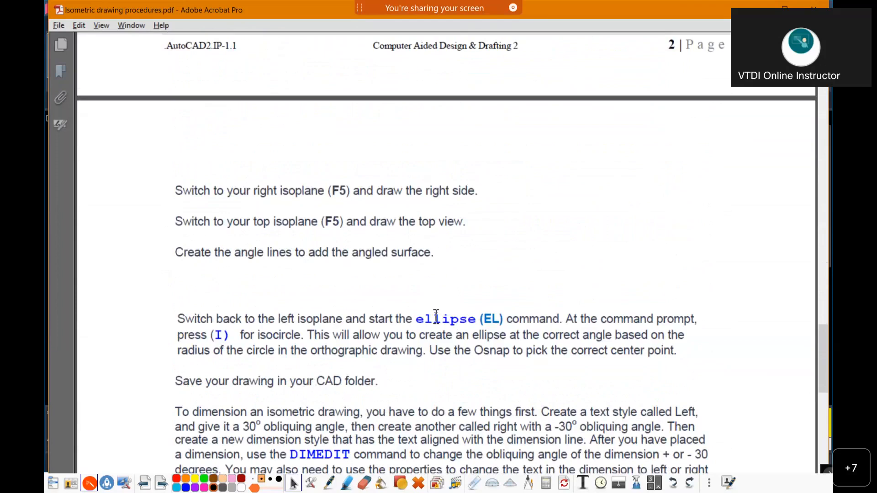
scroll(398, 377, "down", 2)
scroll(398, 378, "down", 7)
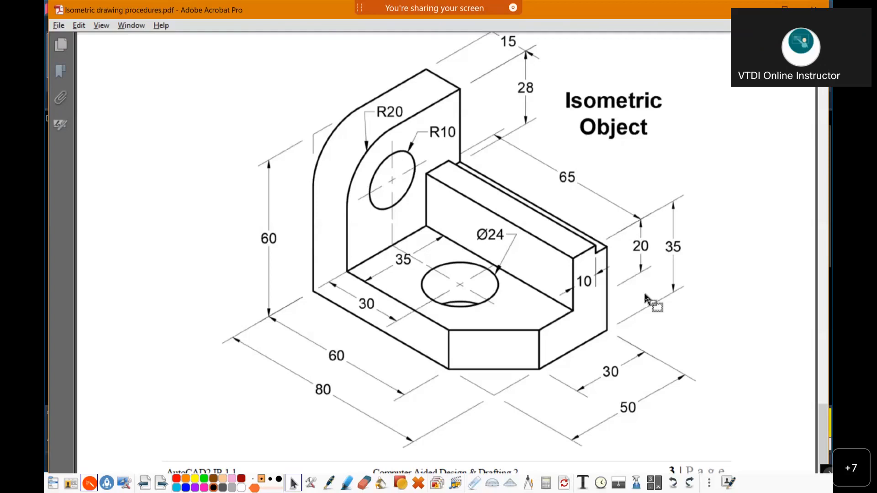
Switch to AutoCAD's IsoMetric Drawing and examine the dimensioned isometric object and the example cylinders.
key("alt+Tab")
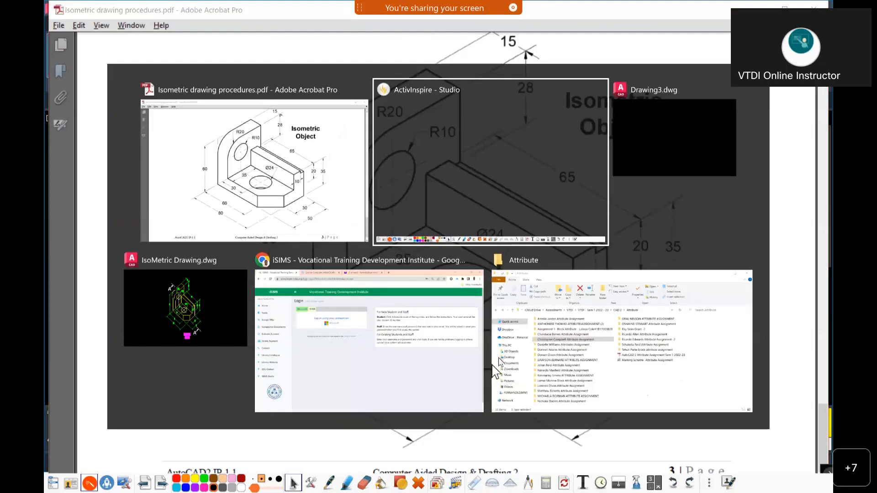
left_click(196, 321)
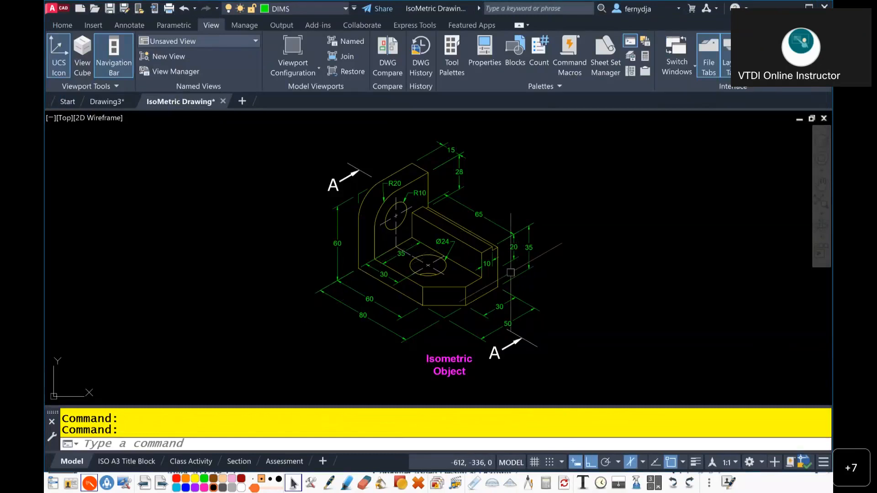
scroll(511, 272, "down", 6)
middle_click_drag(666, 274, 489, 254)
scroll(425, 256, "up", 10)
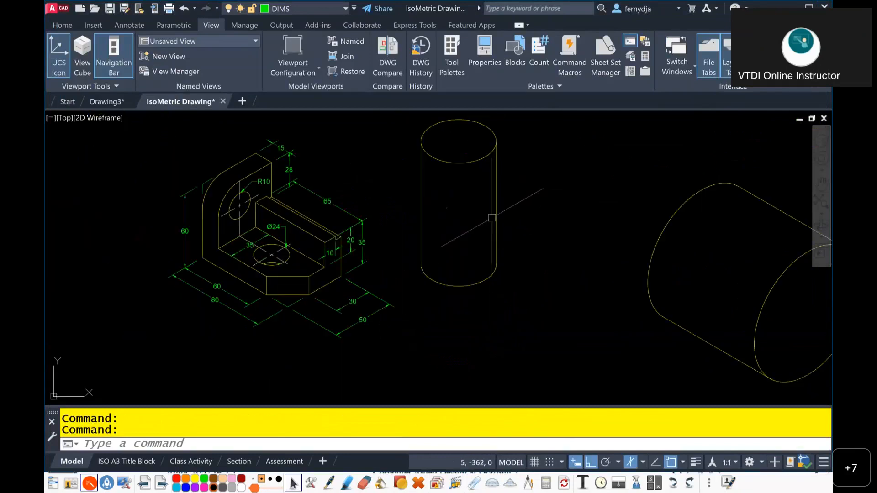
middle_click_drag(684, 249, 460, 236)
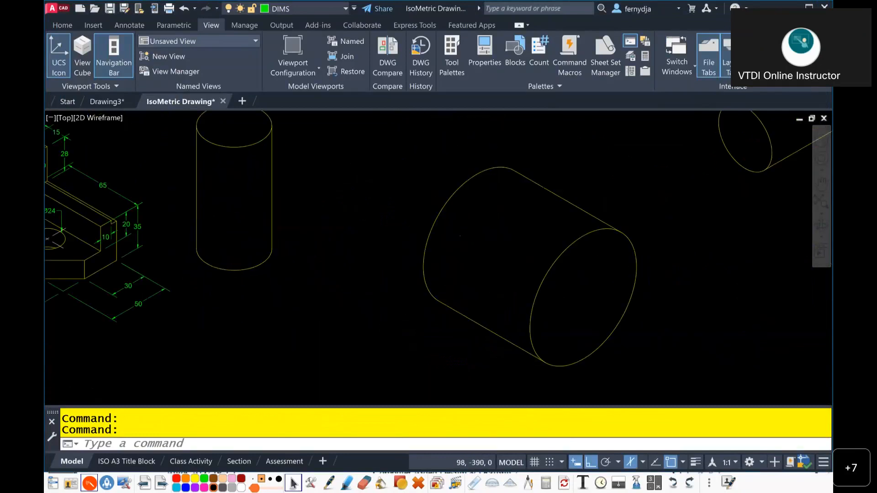
mouse_move(667, 227)
middle_mouse_down()
mouse_move(565, 245)
mouse_move(539, 225)
mouse_move(604, 196)
mouse_move(535, 212)
middle_mouse_up()
scroll(535, 208, "down", 4)
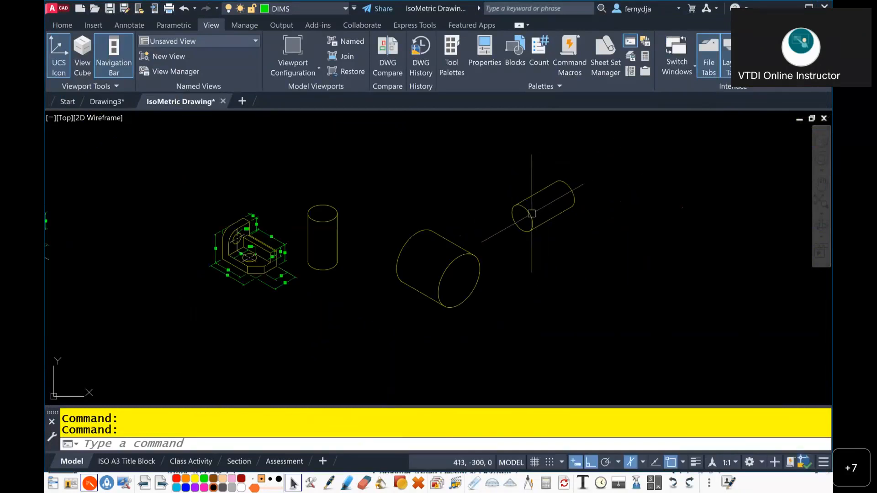
scroll(532, 214, "down", 2)
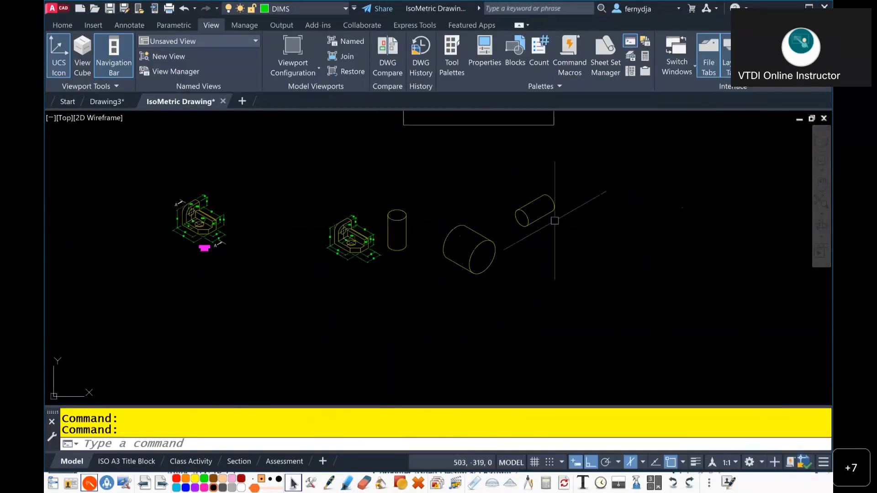
middle_click_drag(477, 243, 494, 326)
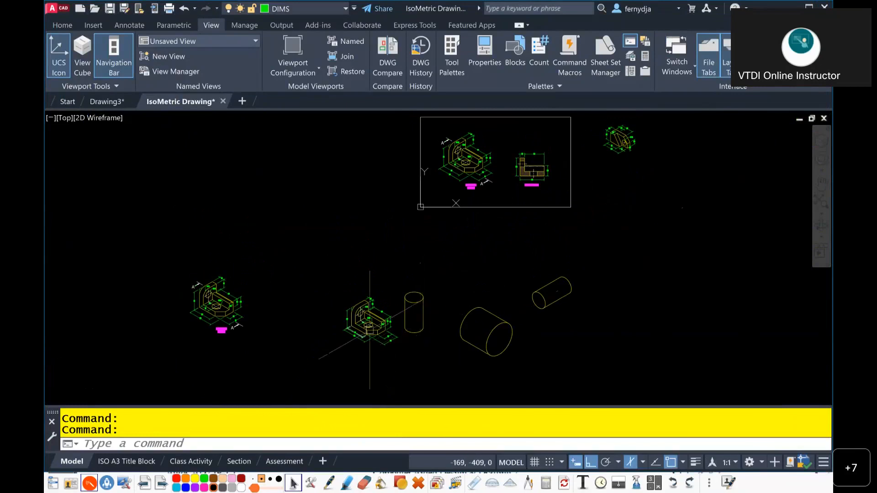
scroll(219, 313, "up", 10)
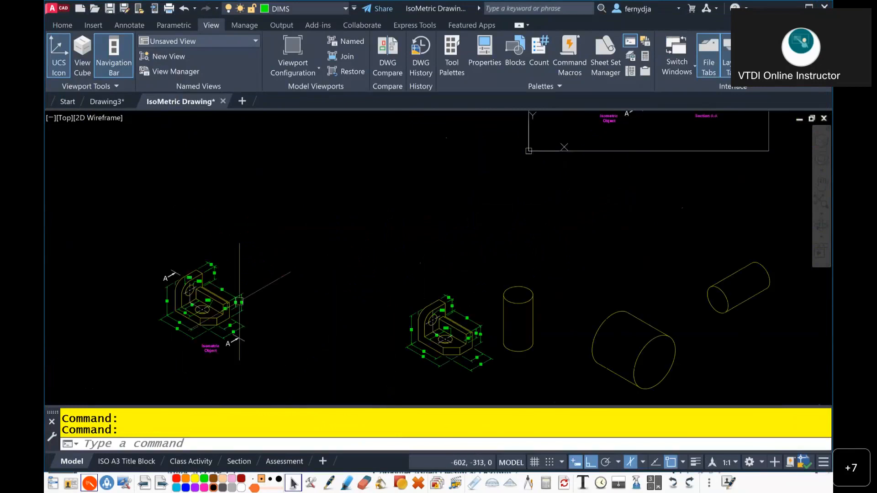
scroll(500, 278, "down", 3)
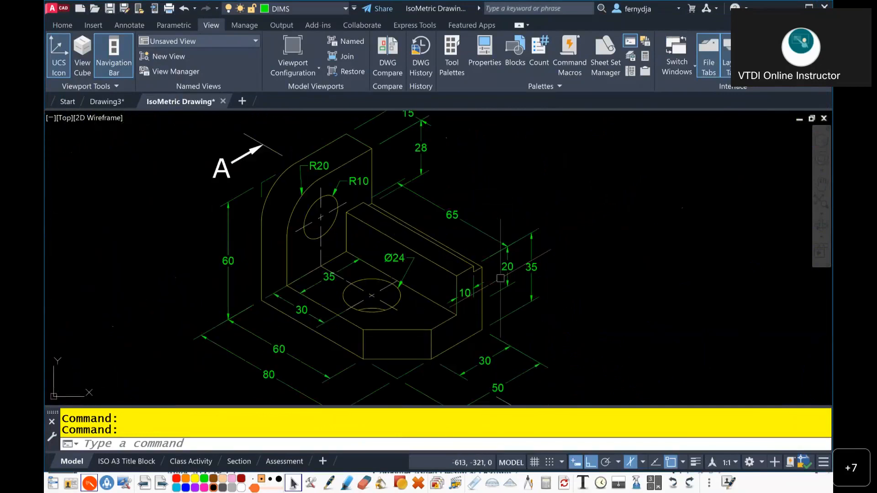
middle_click_drag(478, 282, 499, 274)
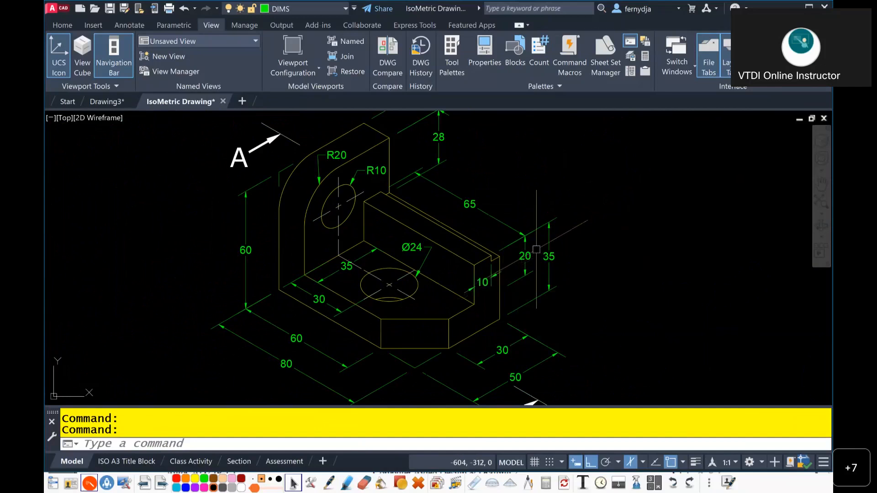
middle_click_drag(529, 255, 511, 267)
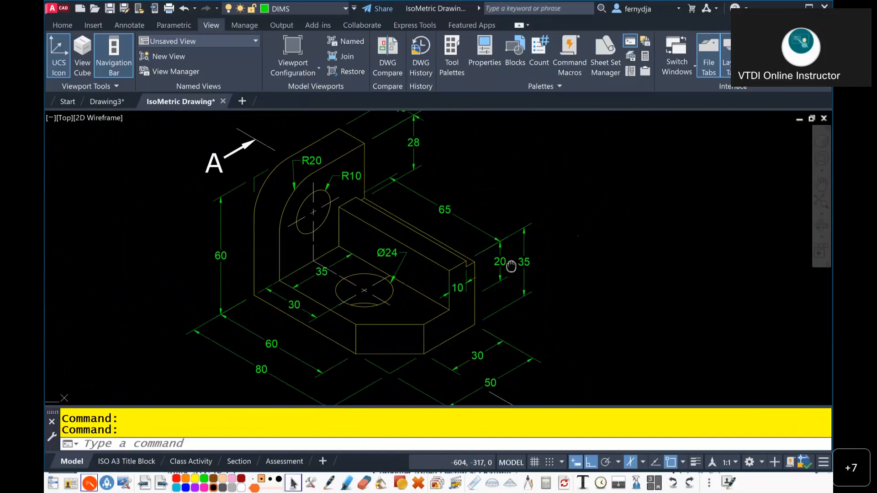
left_click(97, 102)
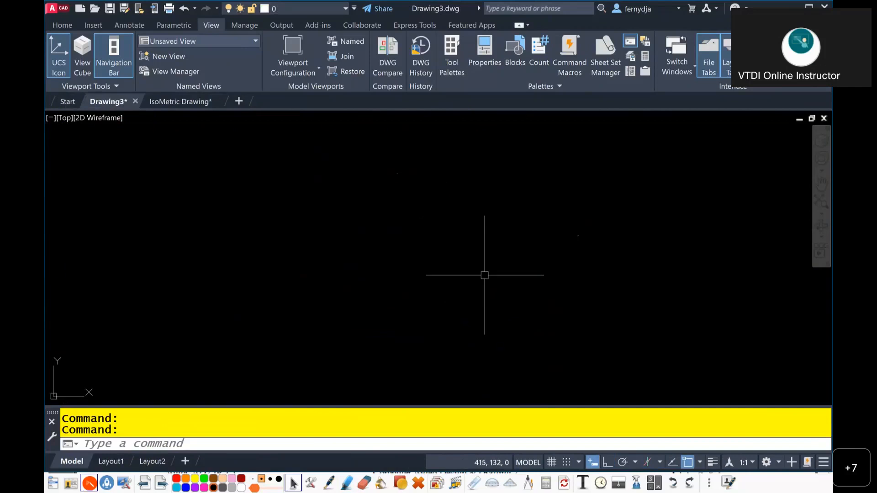
left_click(166, 102)
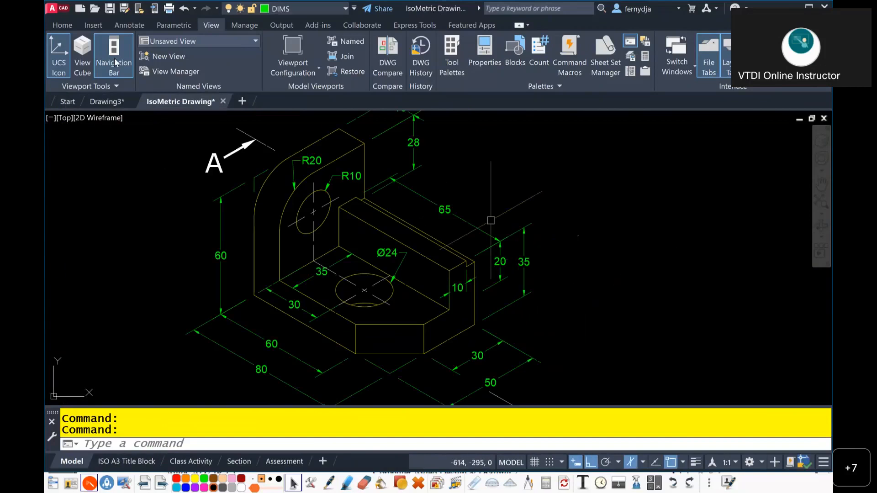
Bring up the empty Drawing3 file and open its snap and grid drafting settings.
left_click(104, 103)
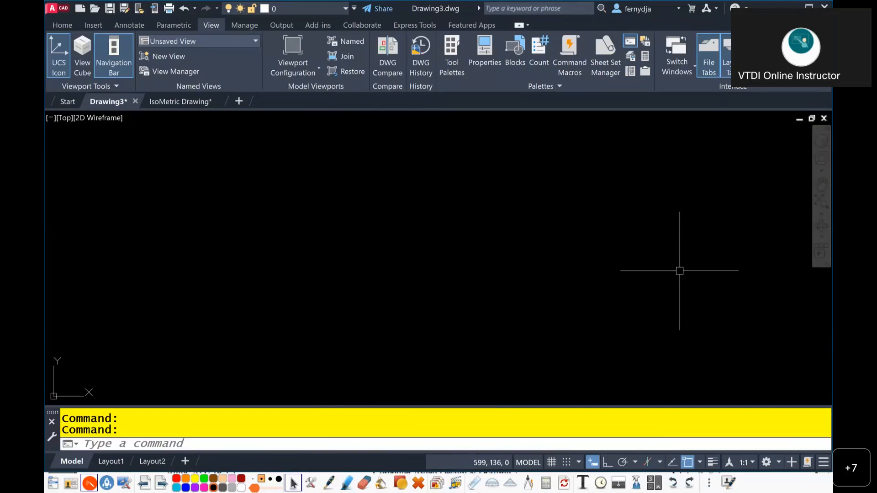
right_click(556, 468)
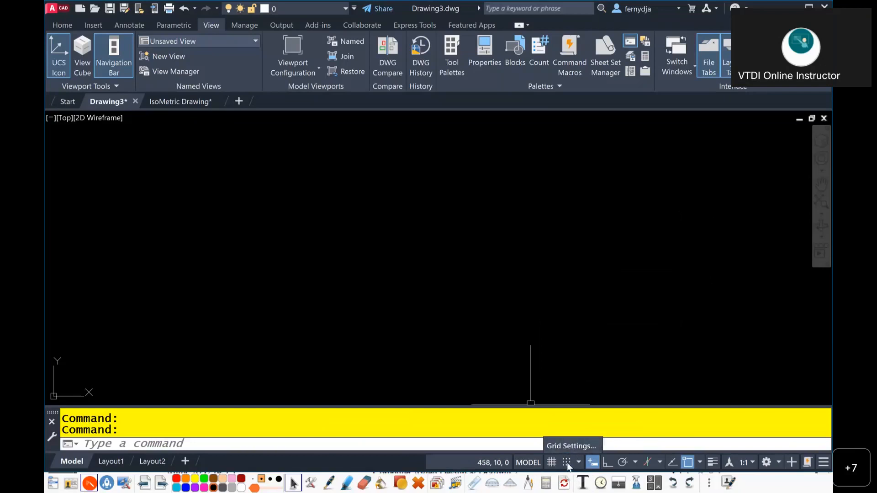
right_click(566, 463)
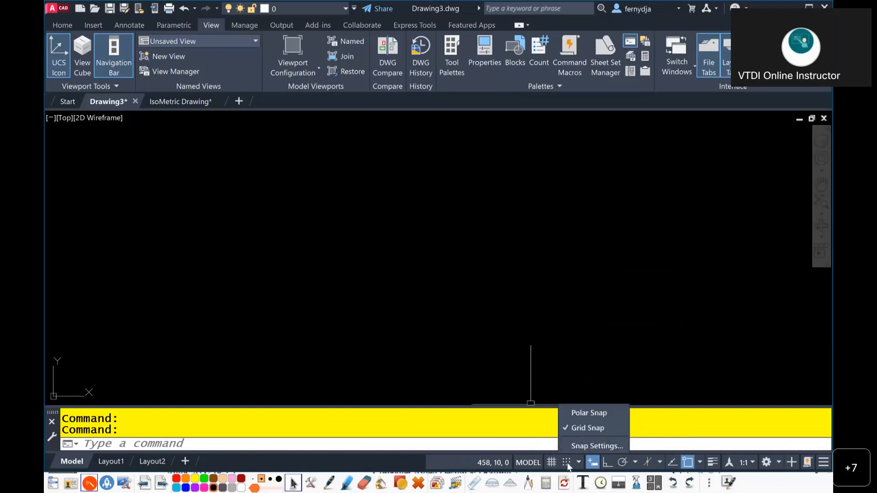
left_click(588, 445)
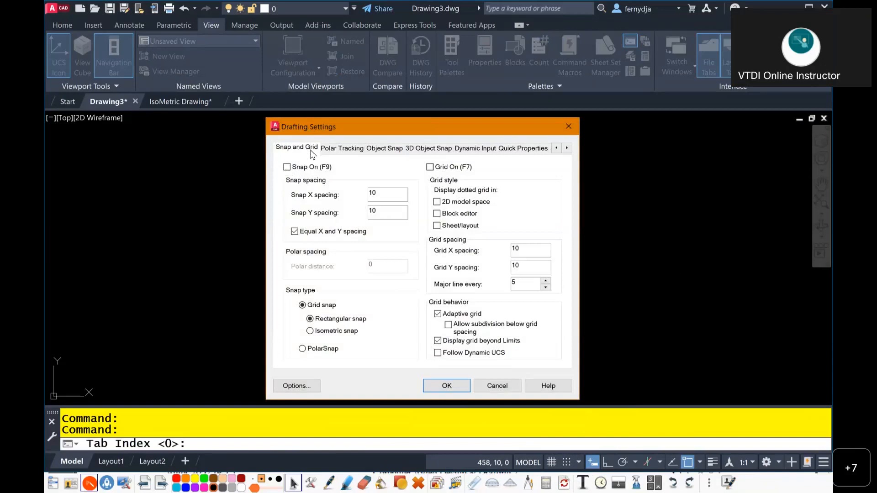
Outline the Snap type options and circle the Isometric snap choice with the screen annotation pen.
left_click(329, 483)
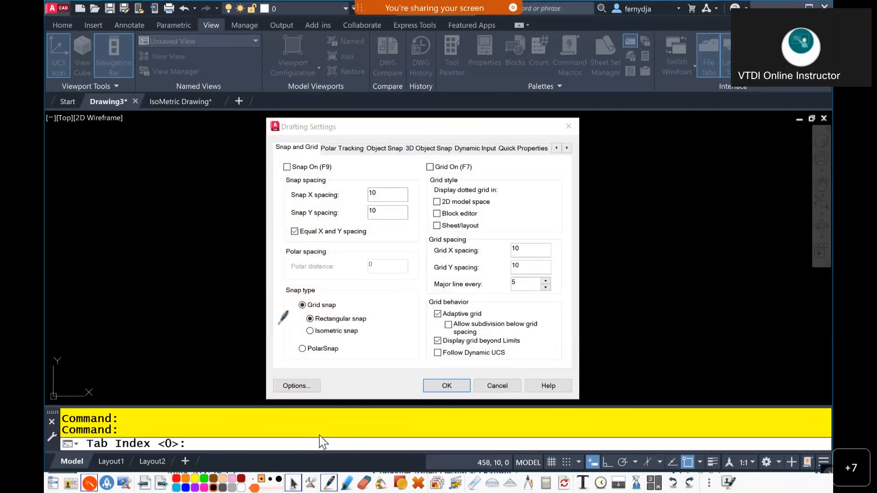
mouse_move(314, 287)
left_mouse_down()
mouse_move(375, 293)
mouse_move(421, 331)
mouse_move(342, 369)
mouse_move(281, 368)
mouse_move(275, 285)
left_mouse_up()
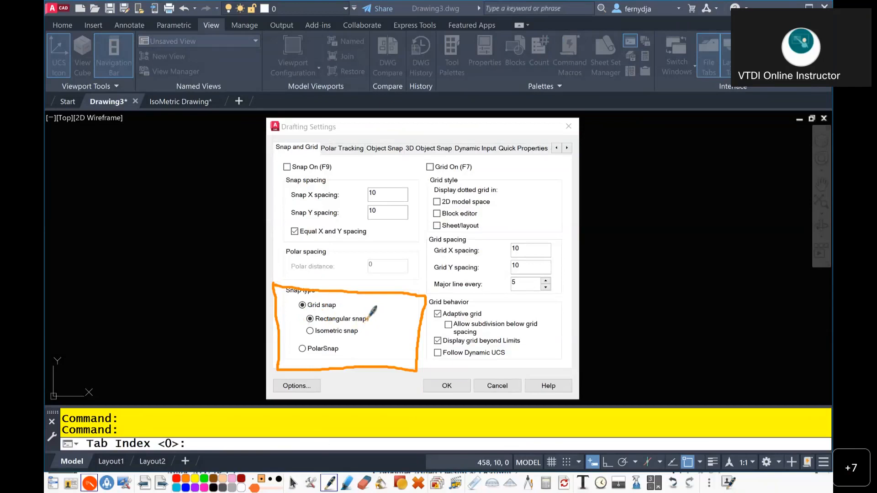
mouse_move(315, 325)
left_mouse_down()
mouse_move(298, 338)
mouse_move(327, 339)
left_mouse_up()
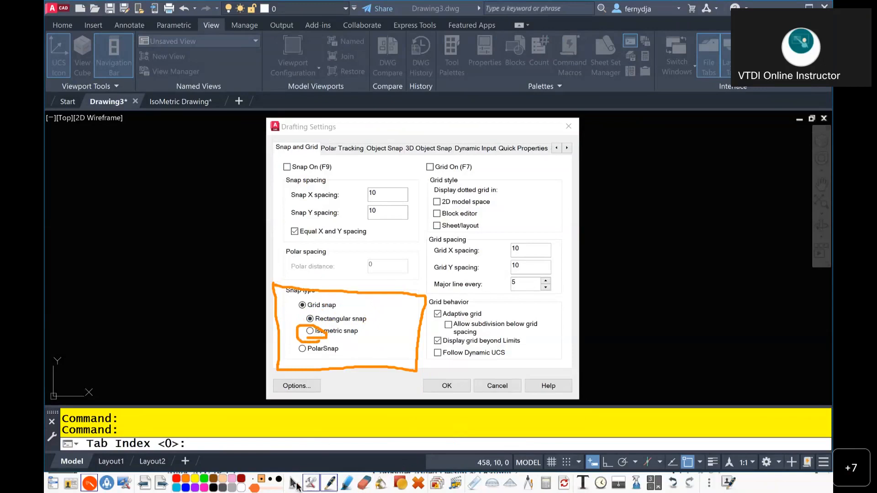
left_click(294, 483)
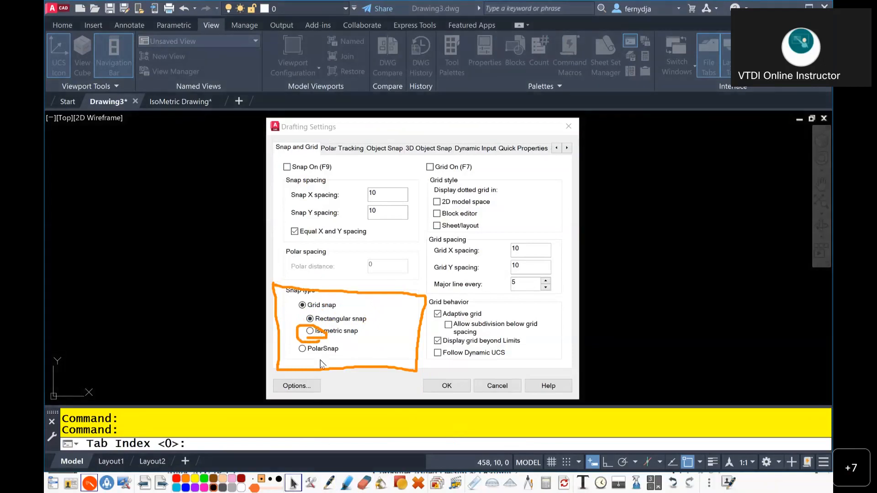
Set the grid snap type to Isometric snap, apply the drafting settings and clear the pen annotations.
left_click(310, 332)
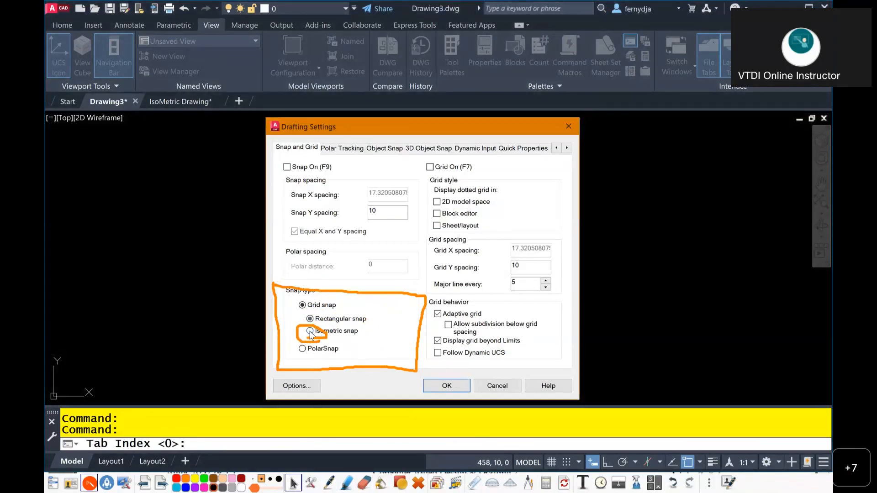
left_click(455, 392)
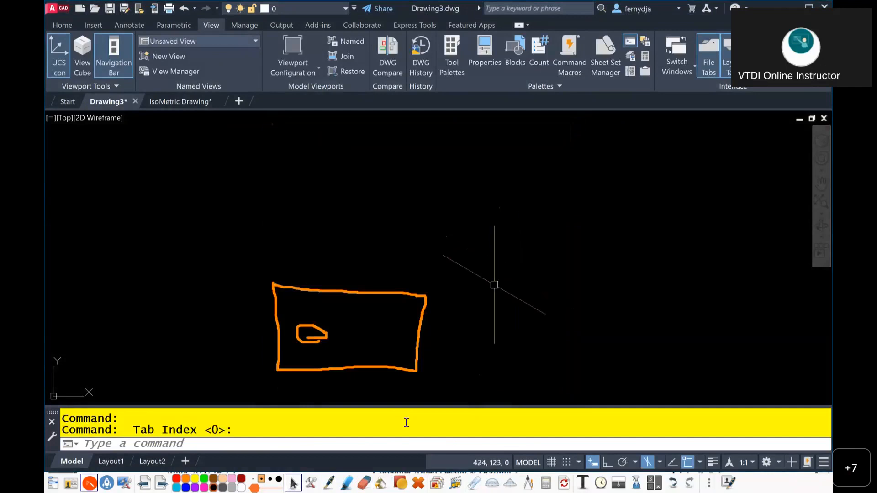
left_click(563, 483)
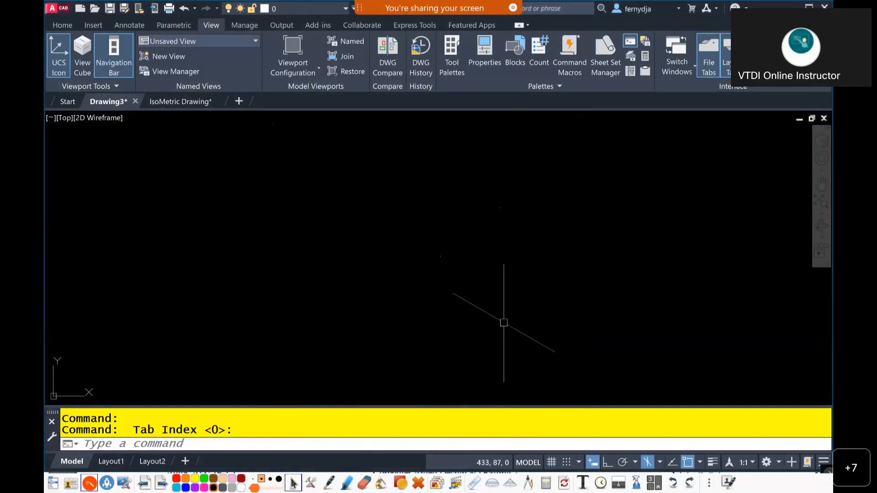
Check the status bar customization list for the Isometric Drafting entry.
left_click(826, 465)
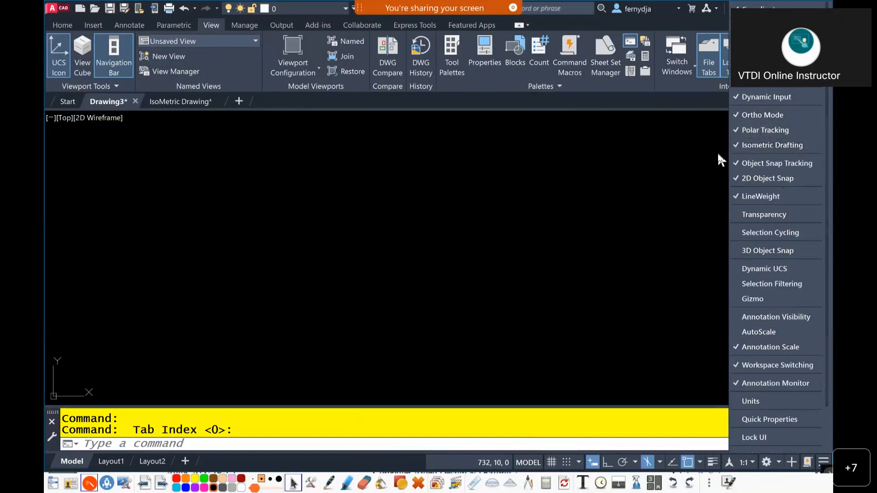
left_click(697, 160)
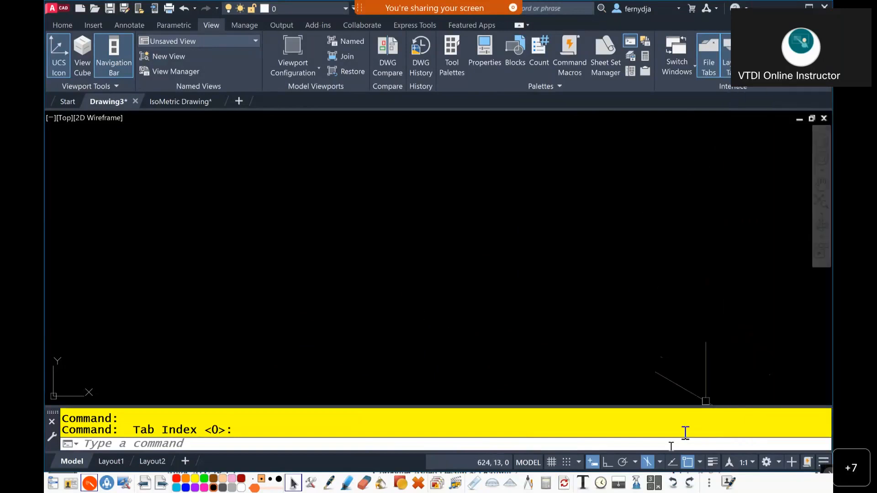
Review the available isoplane choices and turn off isometric drafting to restore orthographic mode.
left_click(651, 463)
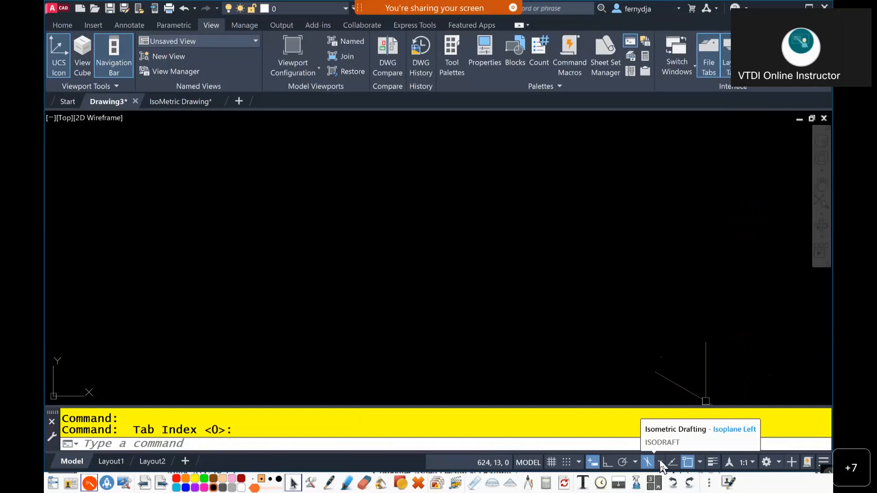
left_click(660, 464)
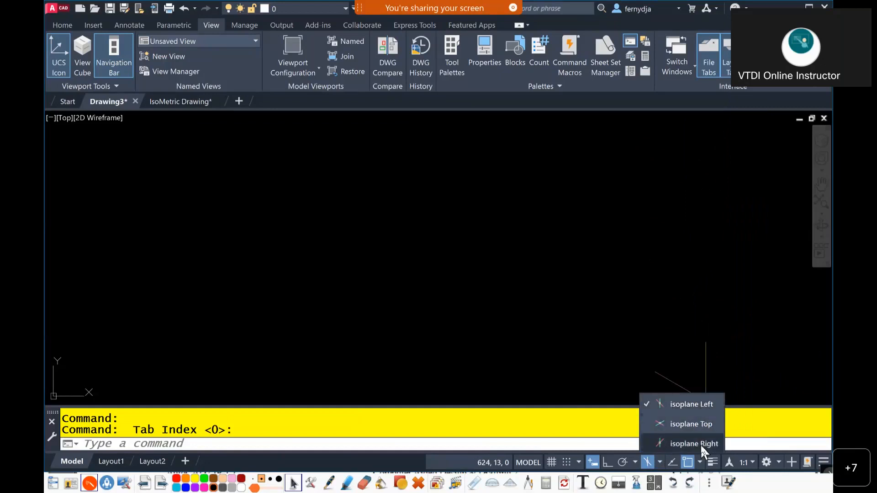
left_click(676, 332)
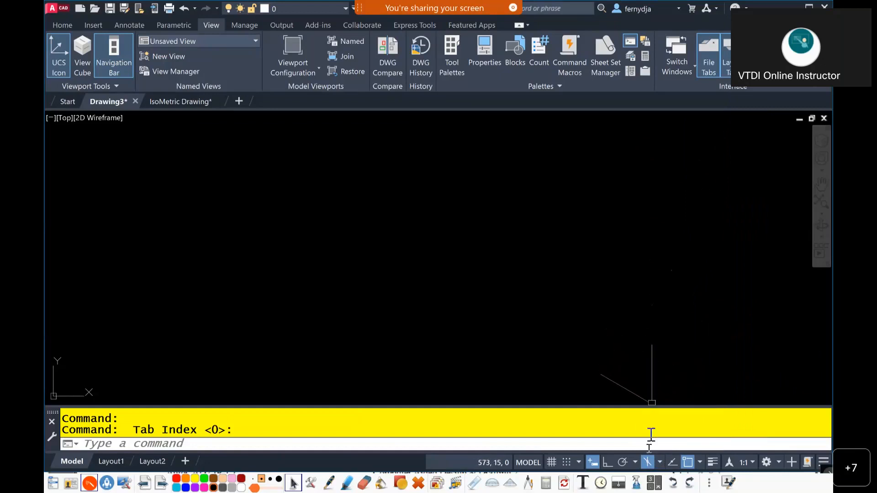
left_click(648, 463)
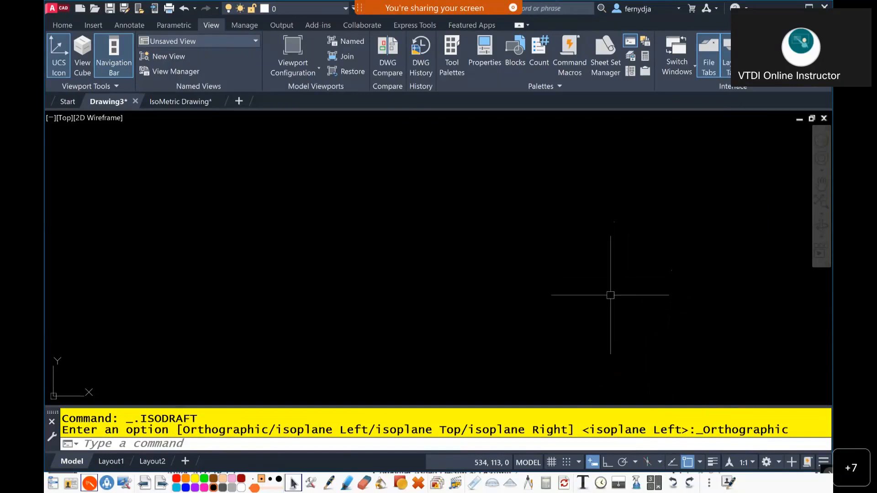
Turn on isometric drafting in Drawing3 and switch the isoplane from Left to Top and on to Right.
left_click(647, 462)
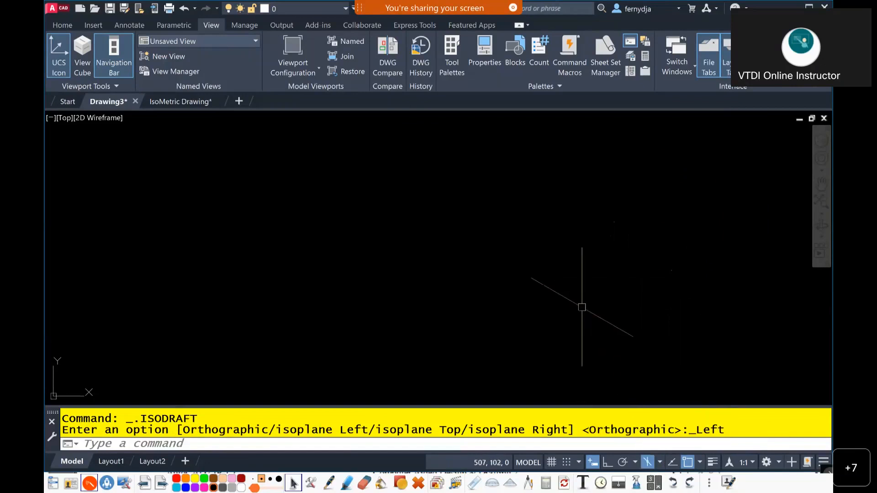
left_click(661, 463)
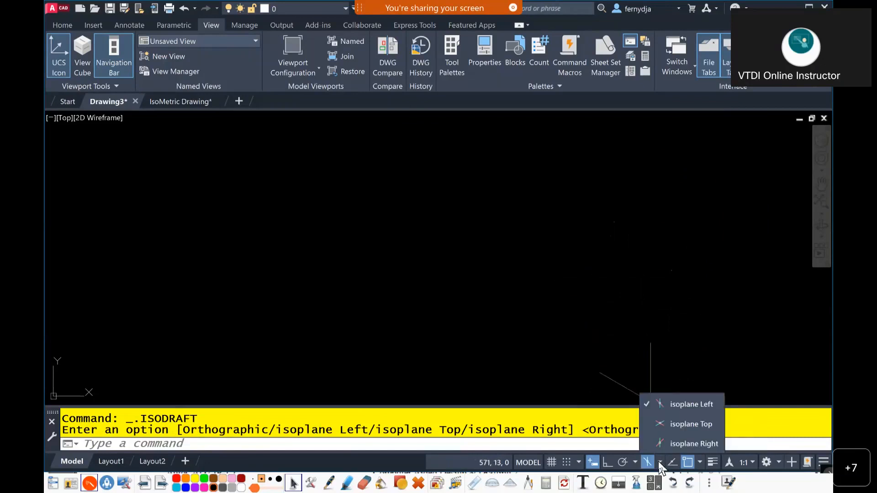
left_click(675, 424)
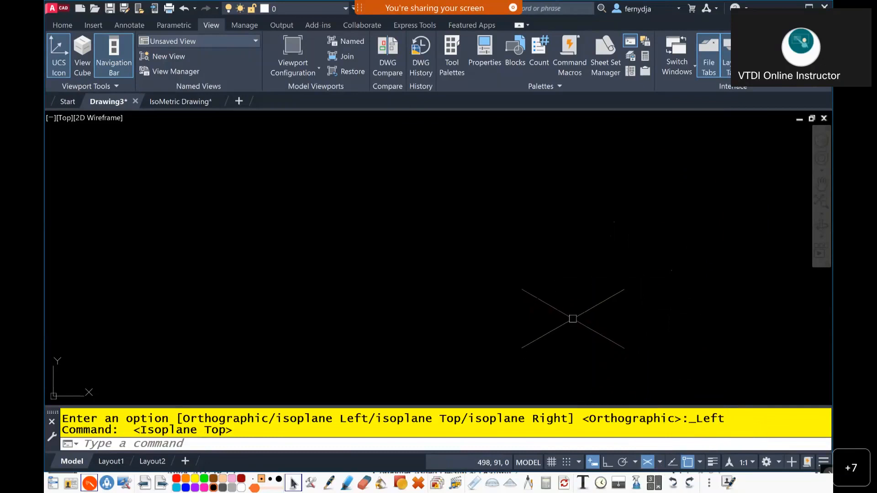
left_click(661, 463)
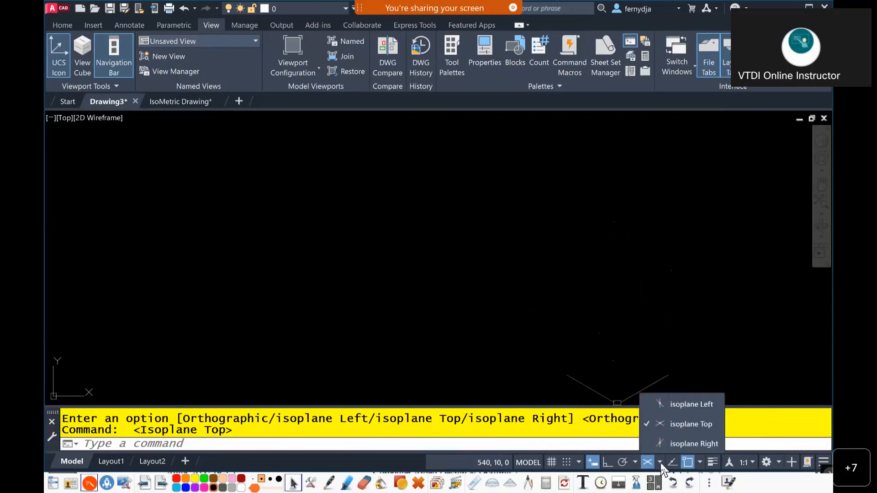
left_click(689, 444)
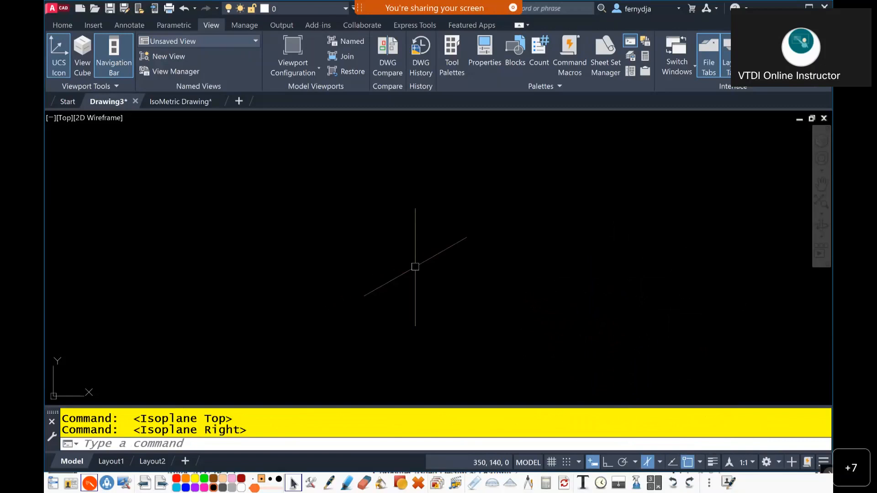
Cycle the crosshairs repeatedly through the Left, Top and Right isoplanes, ending on isoplane Top.
key("F5")
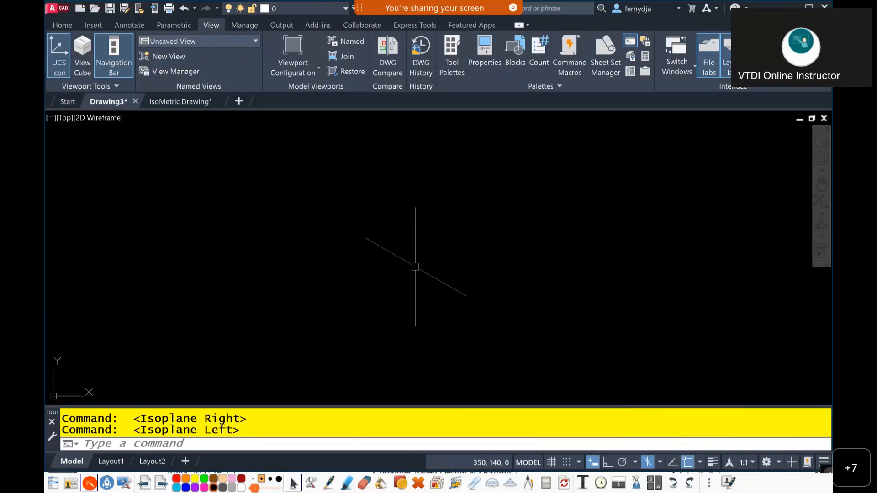
key("F5")
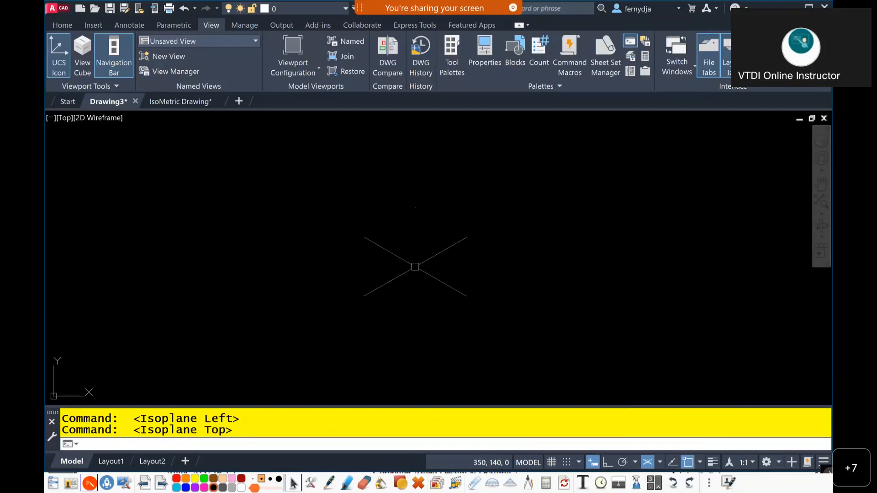
key("F5")
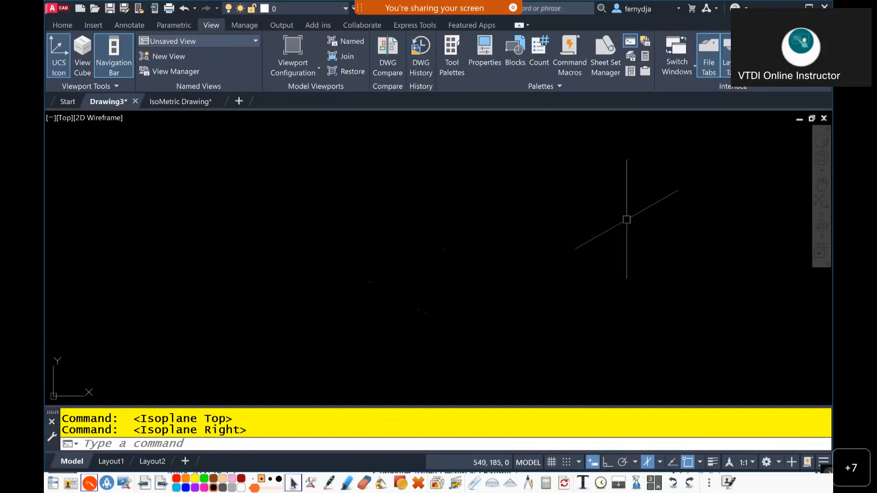
key("F5")
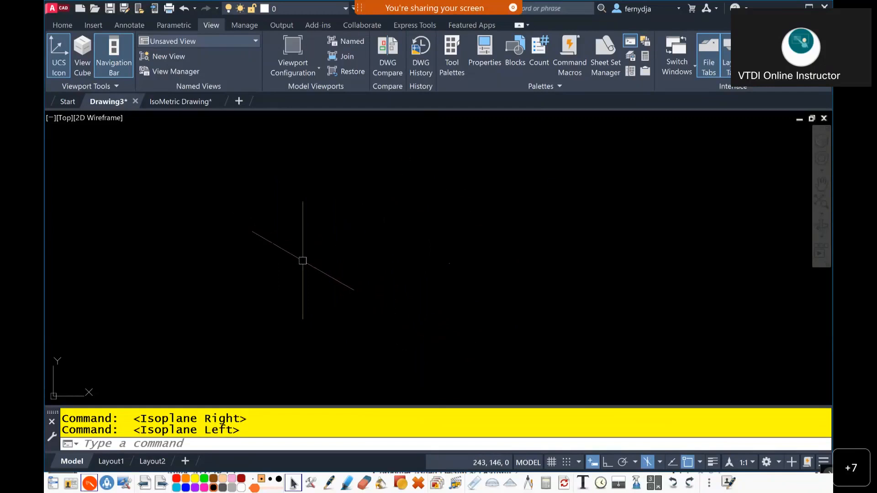
key("F5")
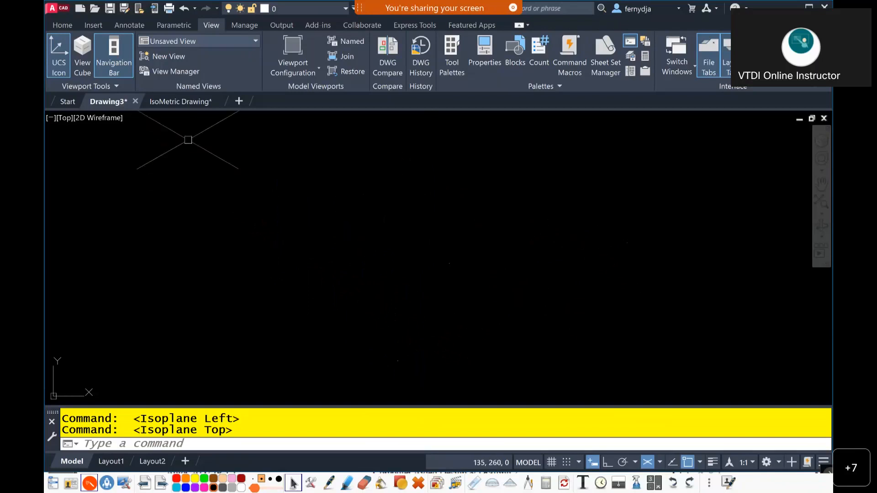
Switch to the IsoMetric Drawing file and split model space into two vertical viewports.
left_click(194, 104)
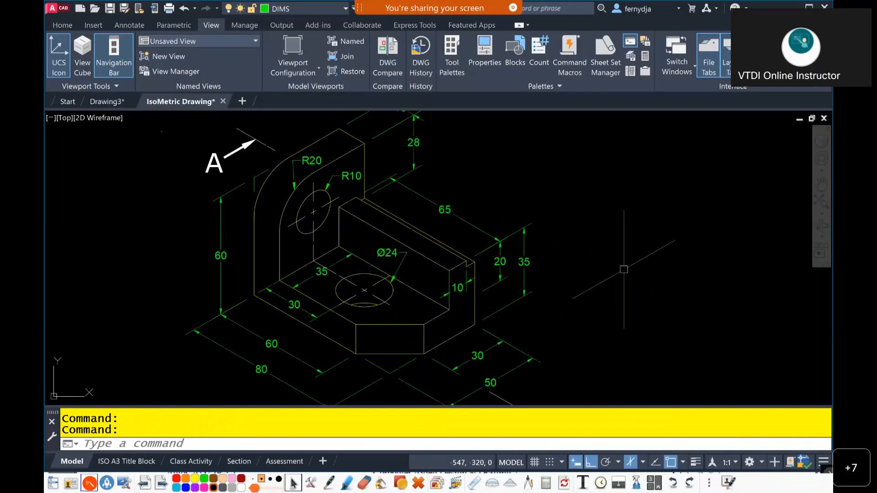
scroll(624, 267, "down", 2)
mouse_move(624, 267)
middle_mouse_down()
mouse_move(487, 272)
mouse_move(470, 256)
mouse_move(355, 246)
mouse_move(365, 252)
middle_mouse_up()
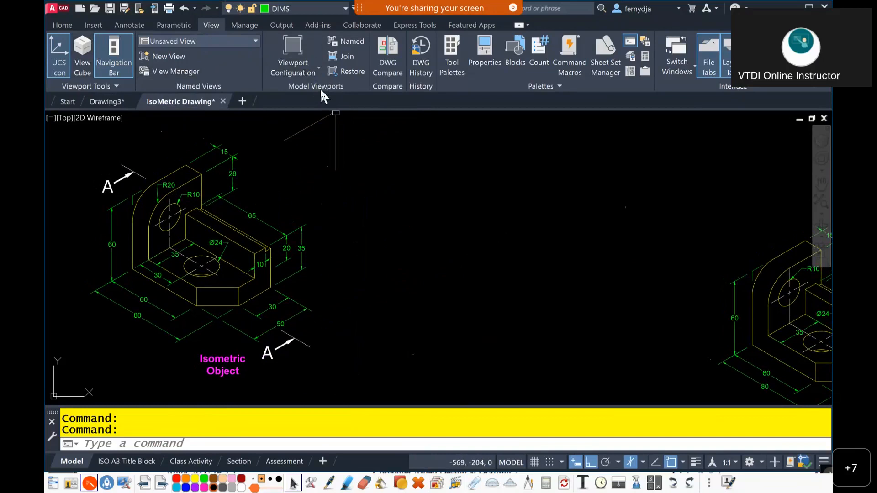
left_click(316, 70)
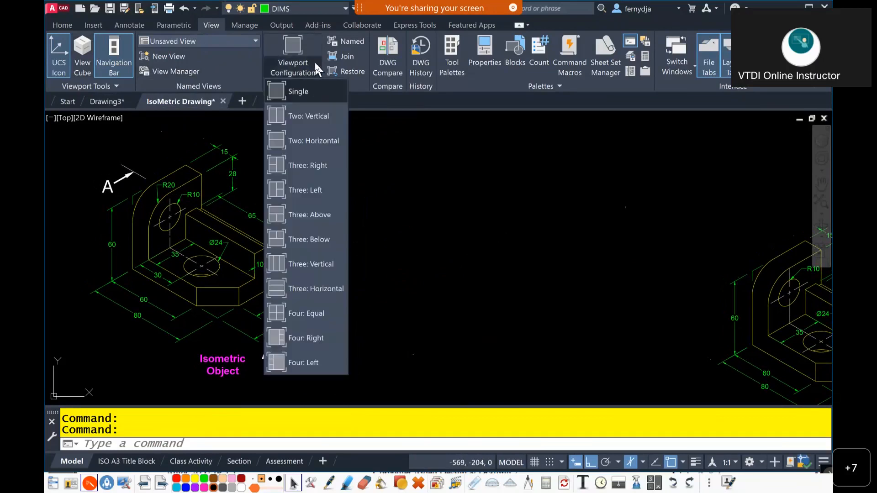
left_click(317, 116)
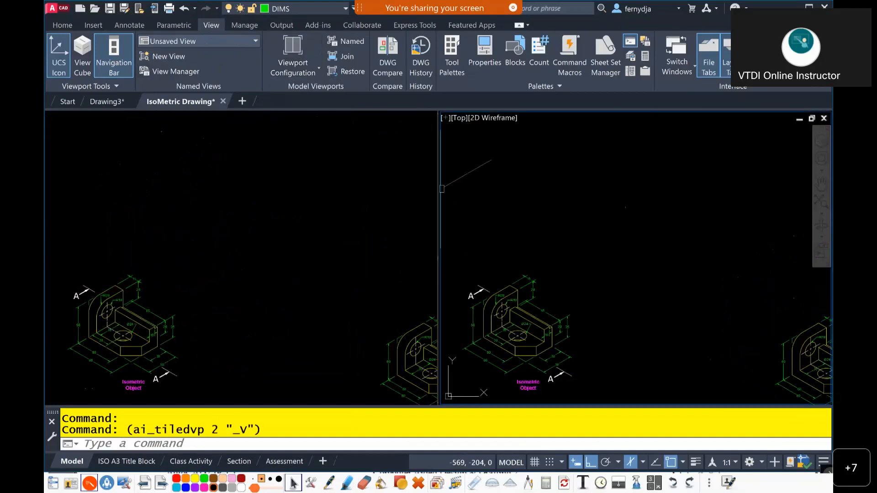
Narrow the reference viewport to about a third of the drawing area and frame the dimensioned isometric object in it.
left_click_drag(438, 199, 325, 226)
left_click(166, 284)
scroll(140, 284, "down", 1)
mouse_move(148, 275)
middle_mouse_down()
mouse_move(231, 229)
mouse_move(255, 238)
mouse_move(245, 211)
mouse_move(252, 229)
mouse_move(243, 229)
mouse_move(252, 226)
middle_mouse_up()
scroll(206, 254, "up", 2)
scroll(227, 231, "up", 1)
scroll(246, 230, "down", 1)
scroll(247, 230, "up", 1)
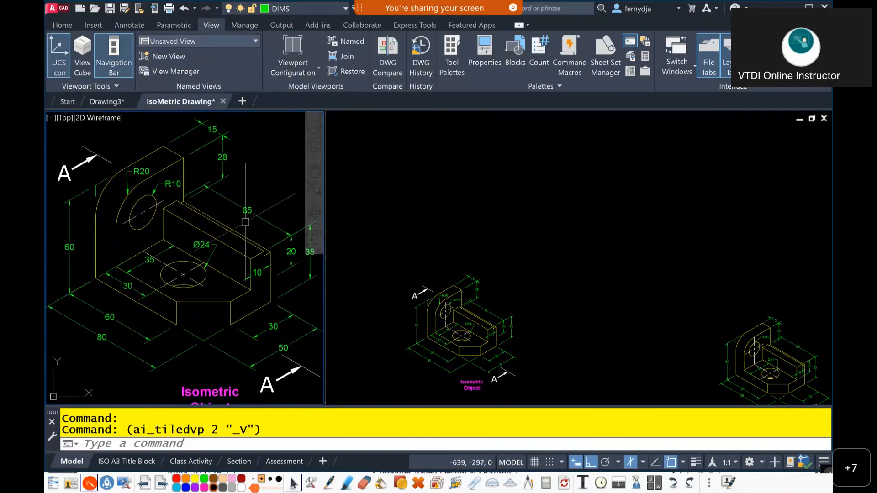
Show an empty area of model space in the wider viewport and leave that viewport active for drawing.
left_click(558, 268)
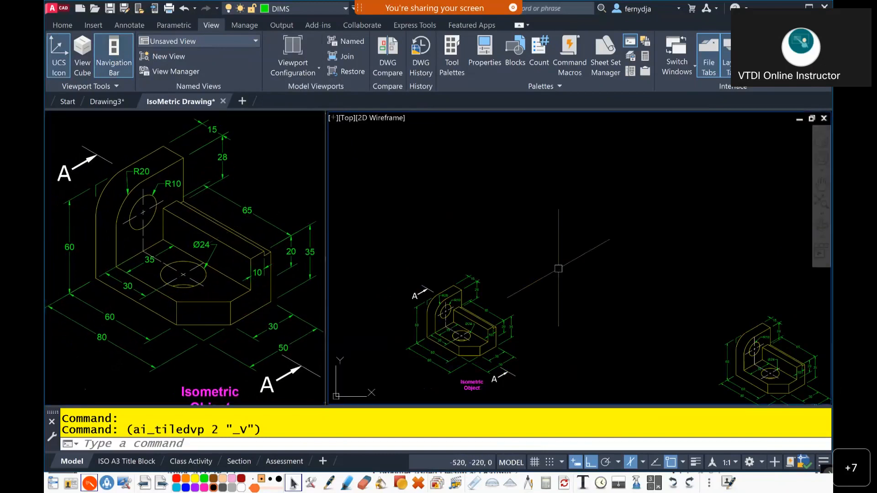
scroll(480, 320, "down", 5)
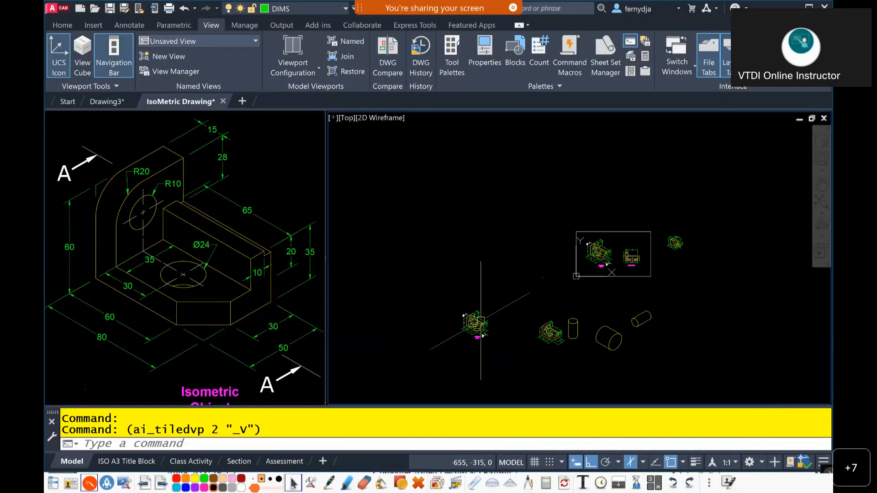
scroll(682, 248, "down", 3)
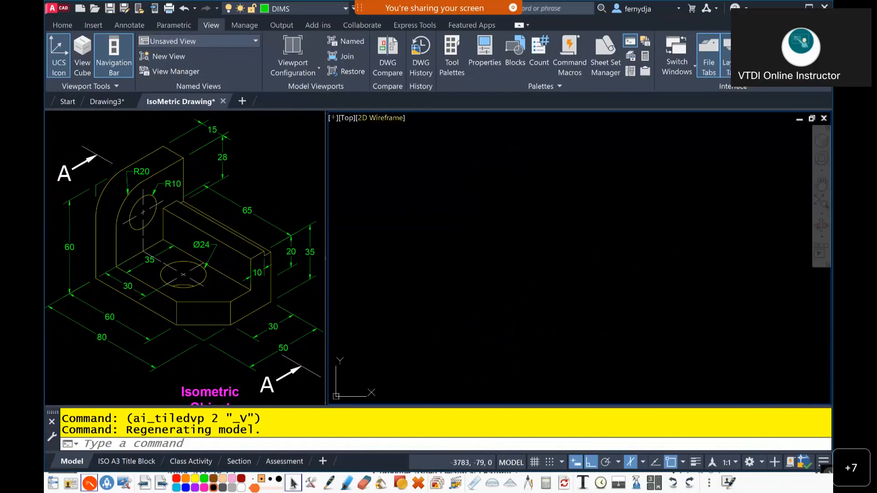
left_click(260, 184)
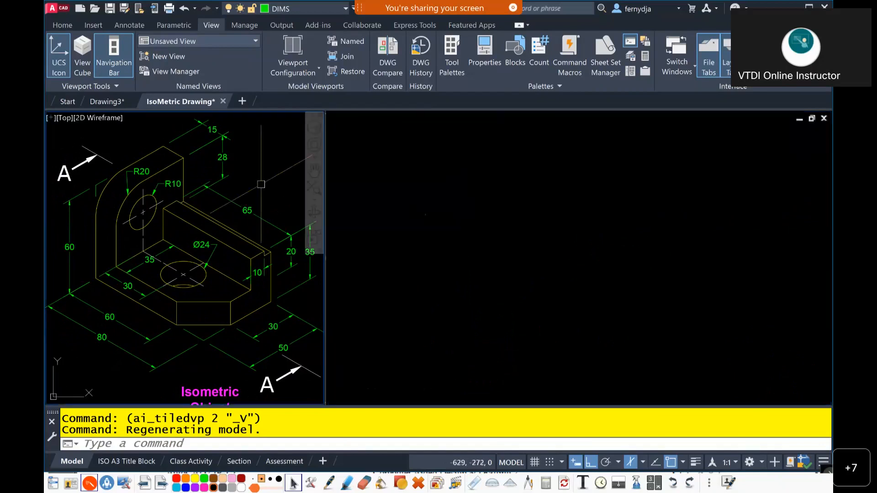
left_click(500, 243)
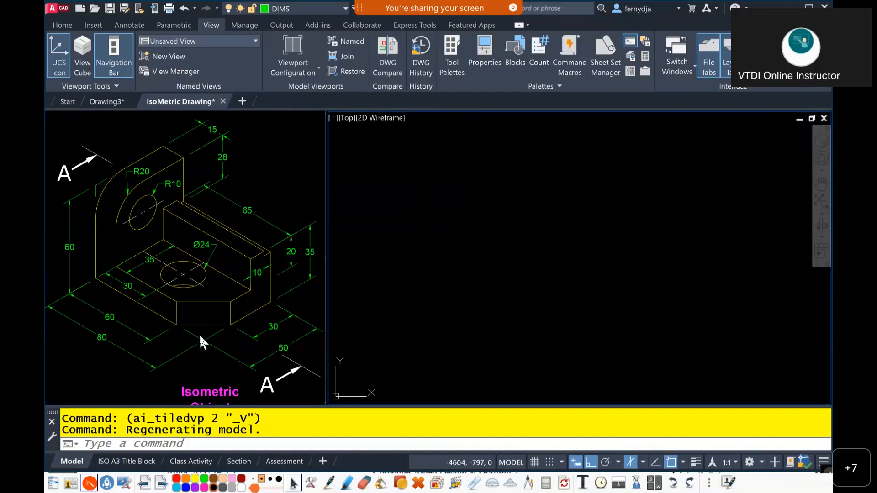
Make OBJECT the current layer and bring up the drawing tools.
left_click(344, 9)
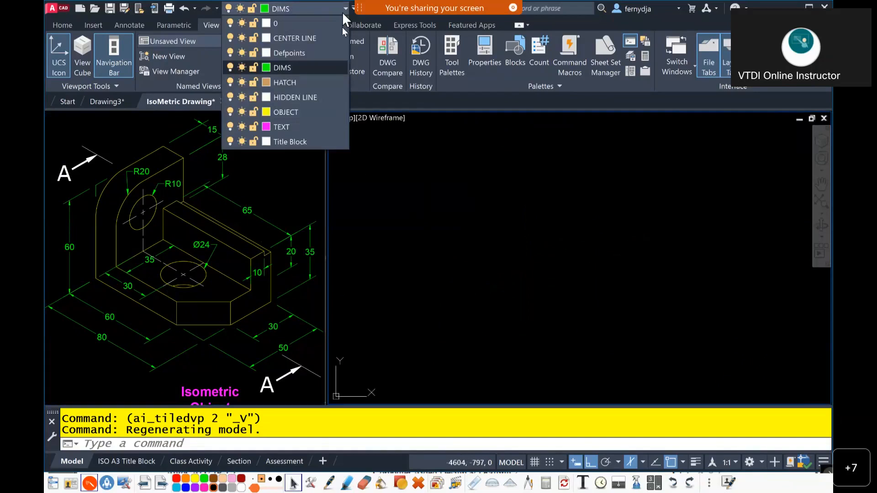
left_click(295, 112)
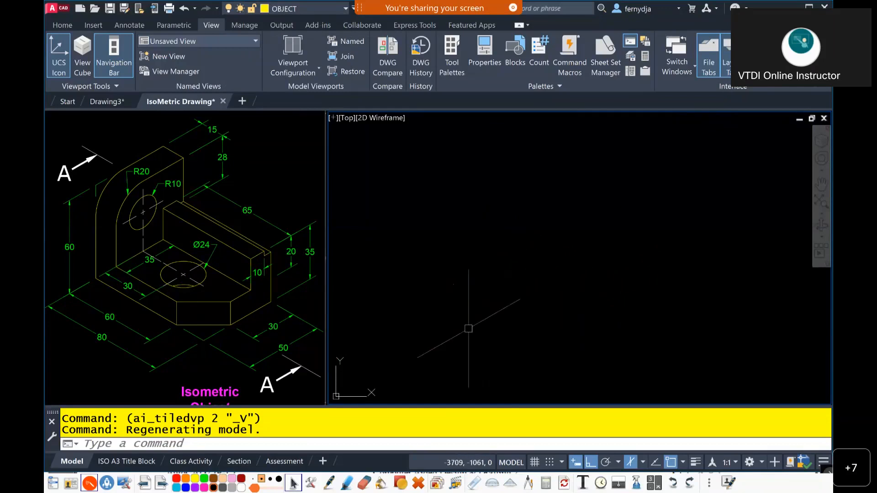
left_click(69, 29)
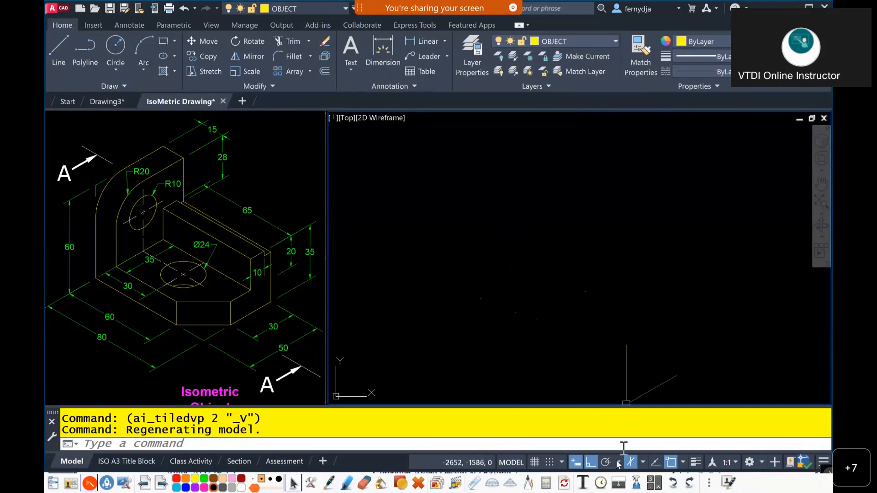
Turn Ortho off, start a line in the empty area of the wider viewport, and turn Ortho back on.
left_click(591, 462)
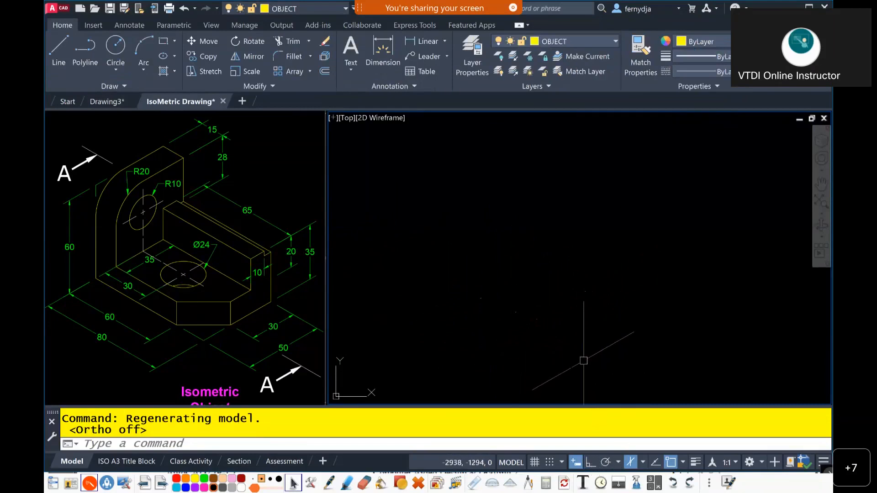
type("l")
key("Return")
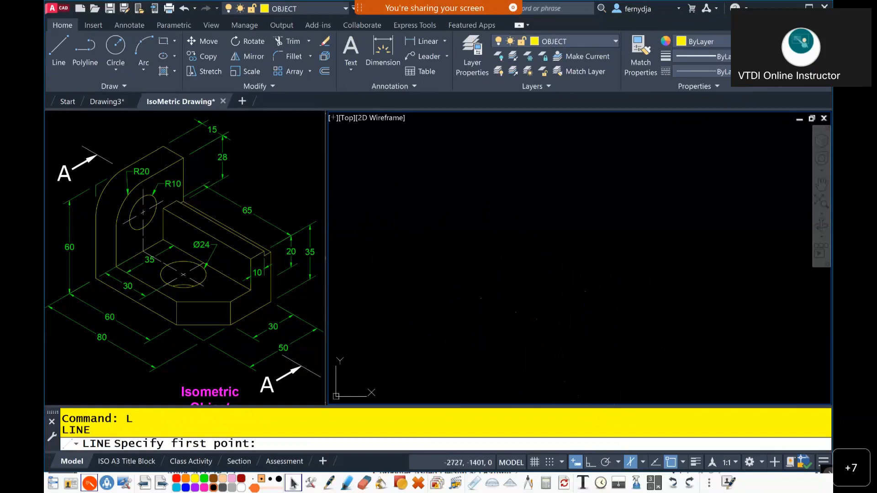
left_click(615, 377)
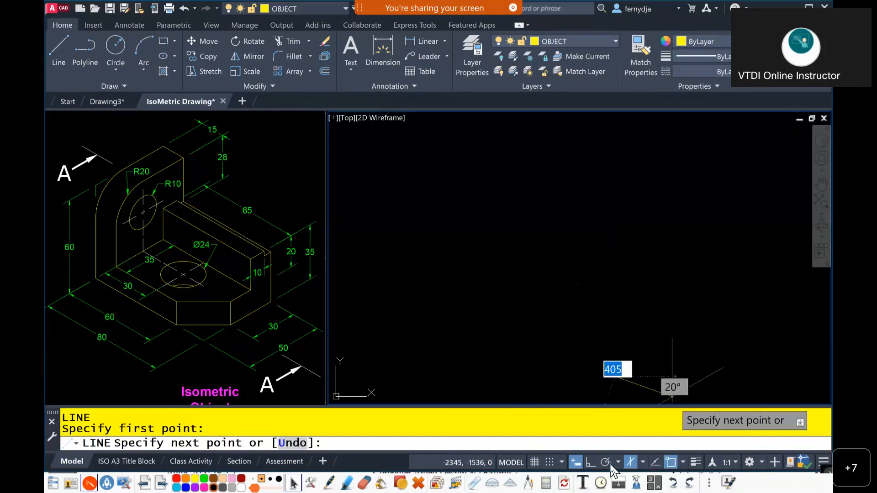
left_click(590, 463)
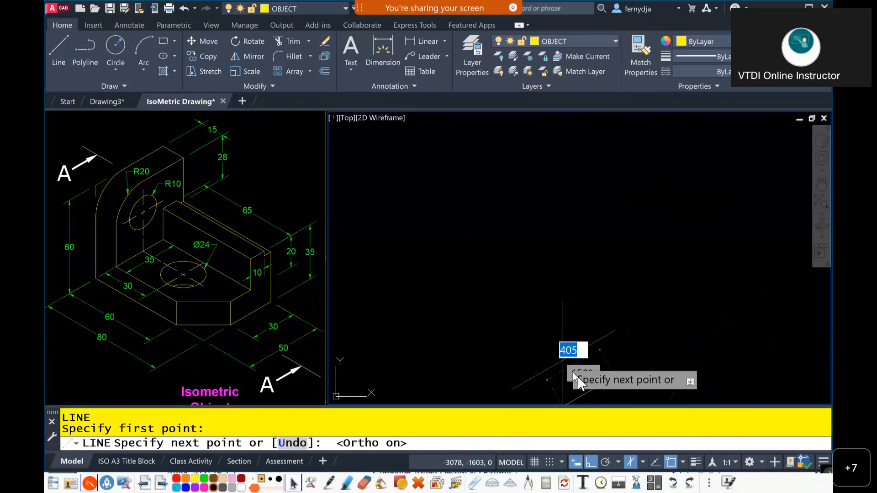
Cycle the isoplane through Left and Top back to Right during the Line command, toggling Dynamic UCS on and off.
key("F6")
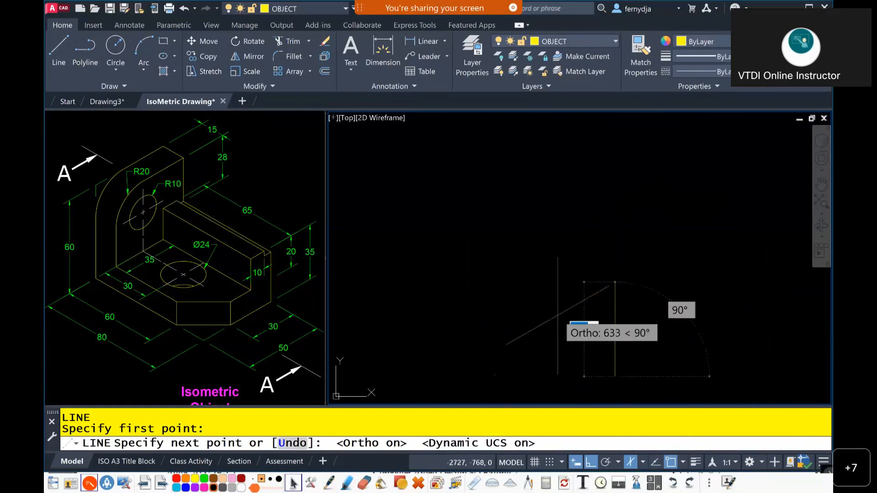
key("F5")
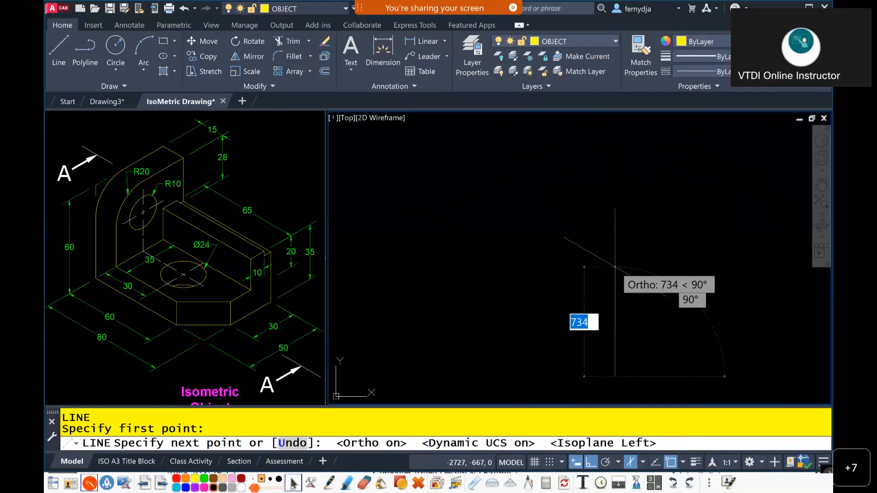
key("F5")
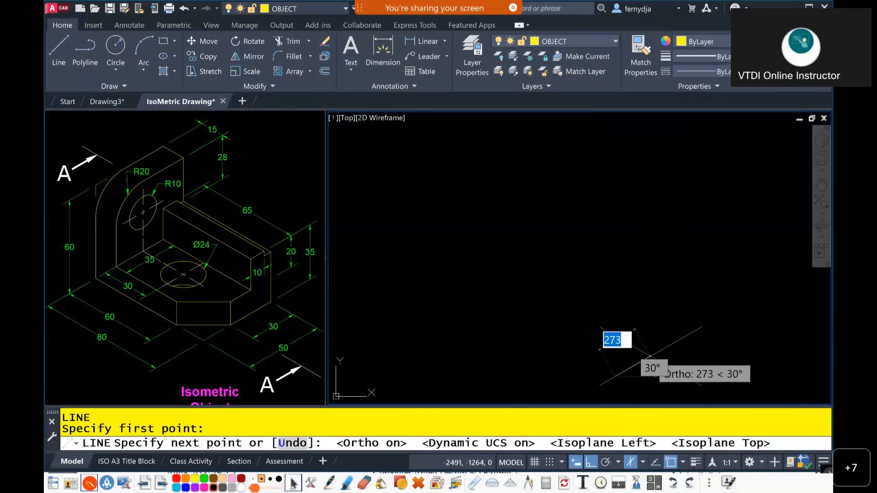
key("F6")
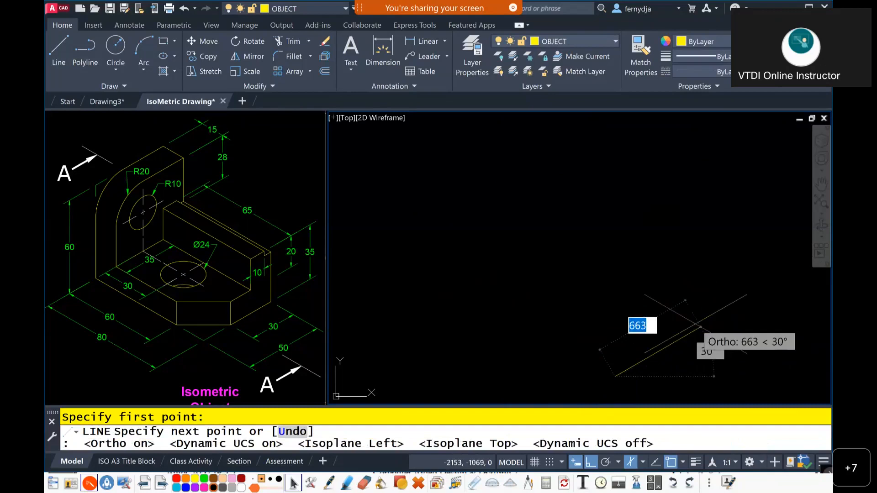
key("F5")
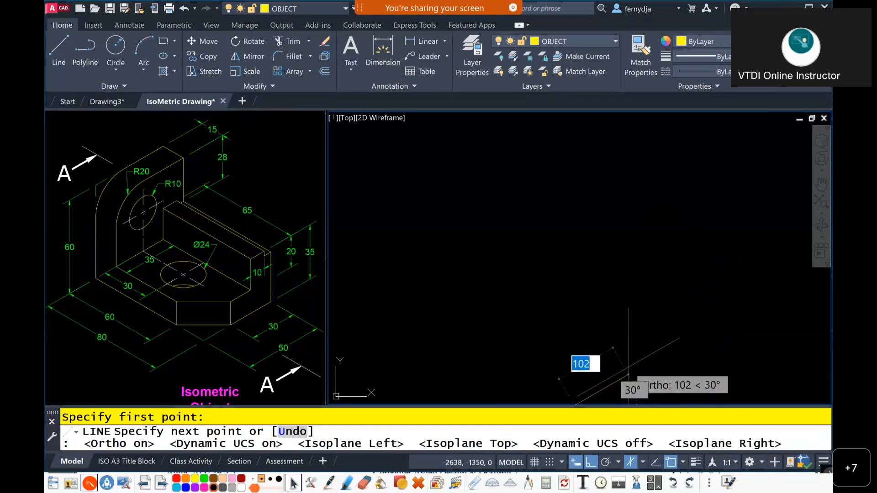
Draw the object's first base edge as a 50-unit line at 30° on the right isoplane, running up from the start point.
middle_click_drag(660, 354, 737, 300)
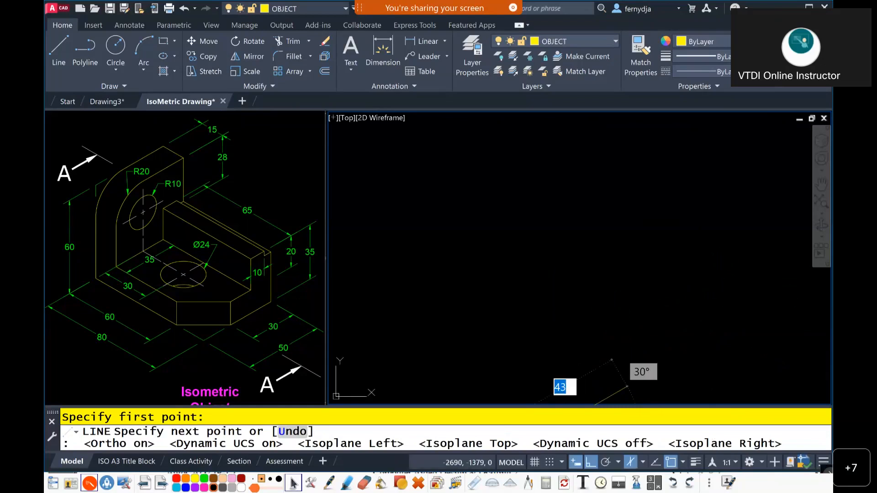
middle_click_drag(628, 354, 723, 284)
middle_click_drag(572, 353, 681, 314)
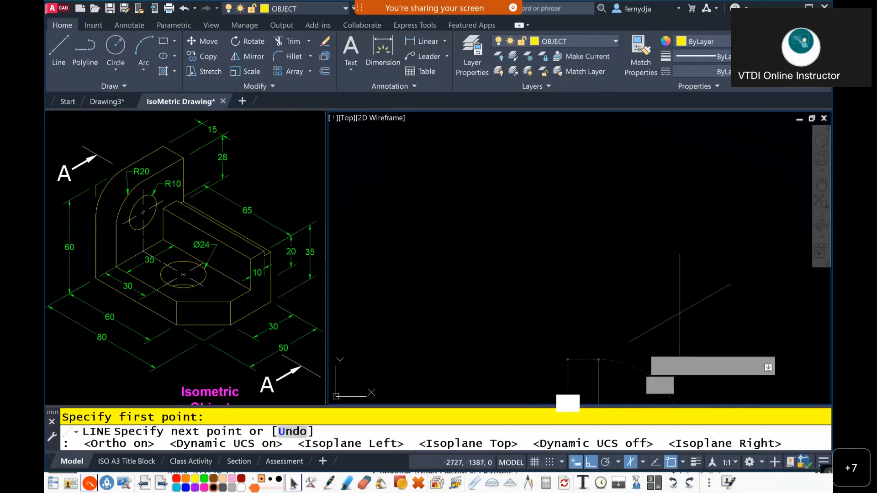
middle_click_drag(579, 378, 611, 256)
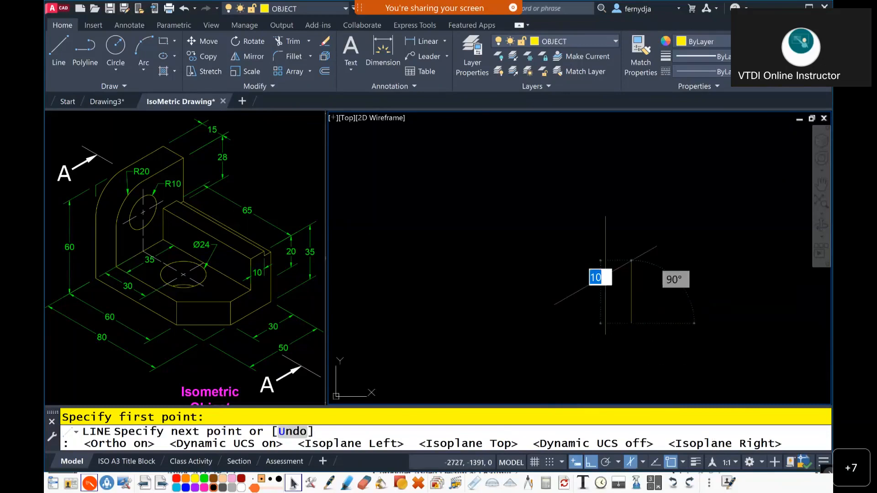
middle_click_drag(727, 318, 619, 355)
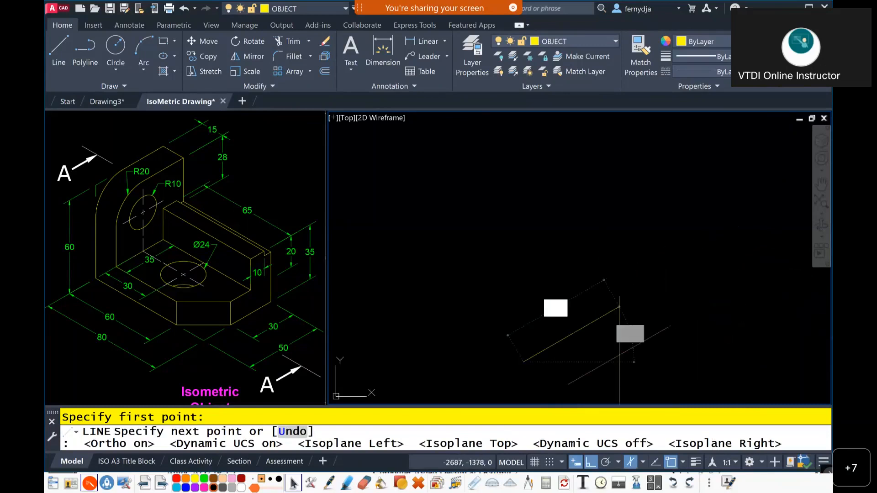
scroll(619, 346, "down", 1)
scroll(620, 344, "down", 1)
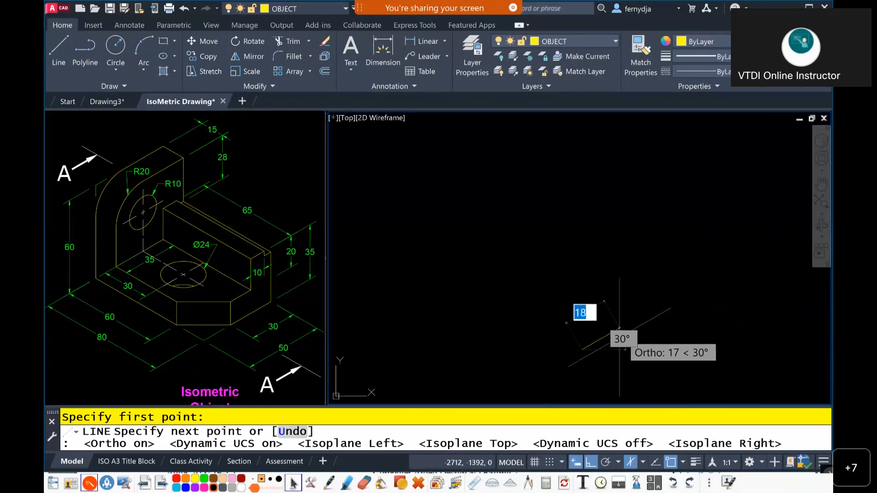
scroll(684, 309, "down", 1)
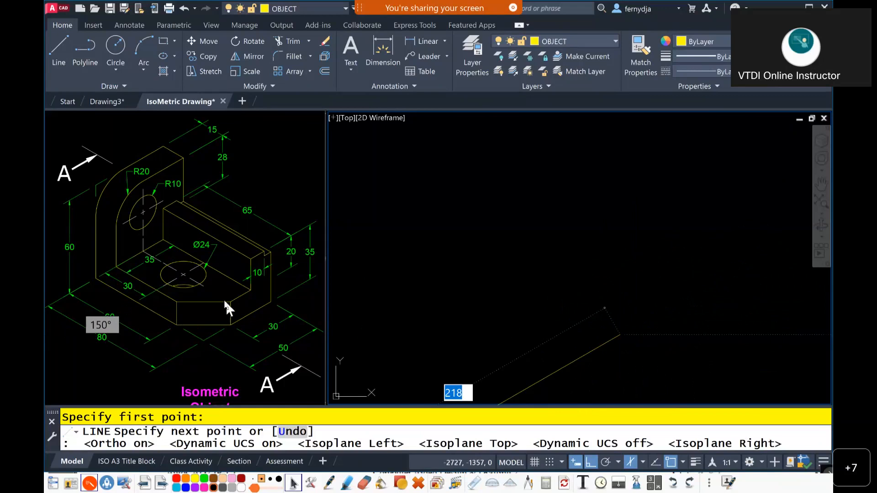
left_click(206, 343)
left_click(204, 343)
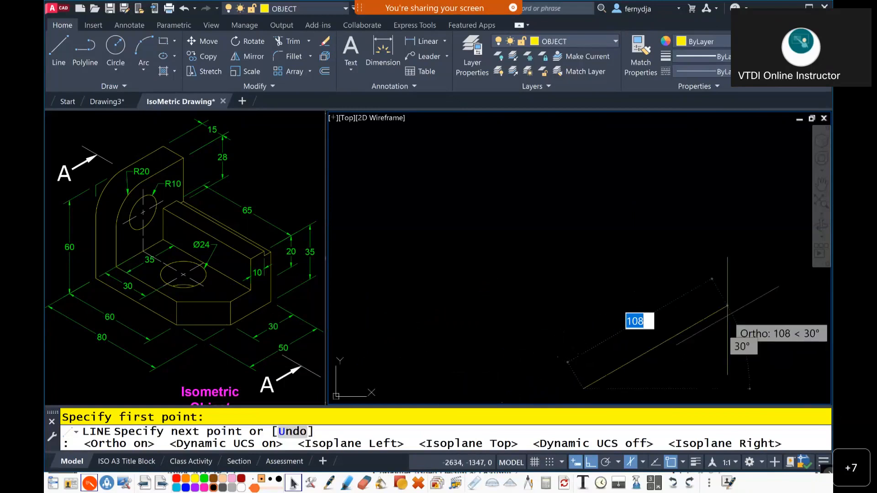
type("50")
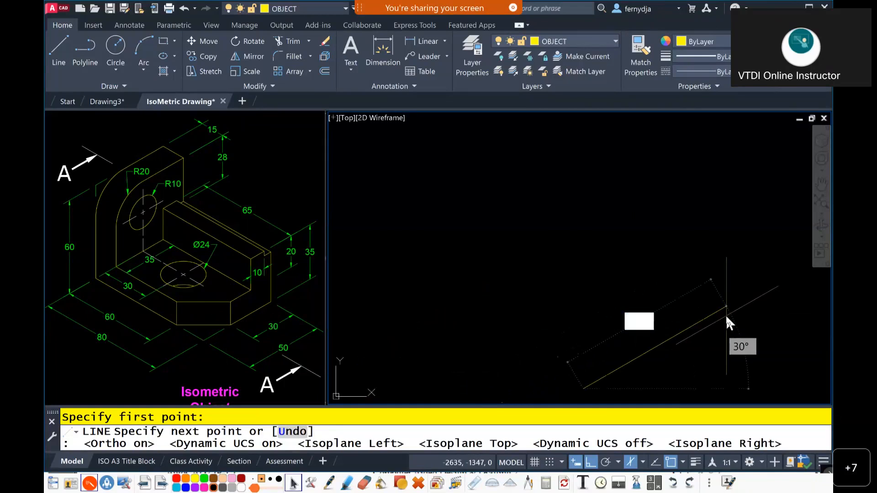
key("Return")
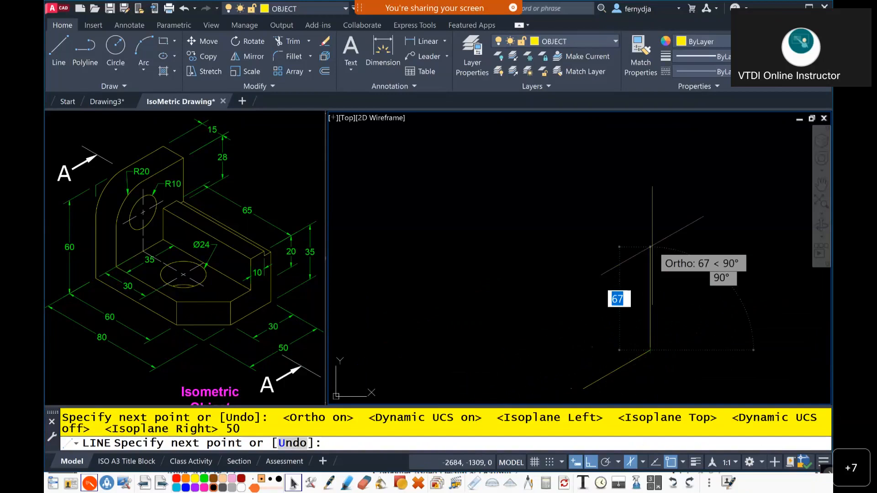
Switch to the reference viewport and examine the 10, 20 and 35 dimensions around the object's stepped end corner.
left_click(279, 254)
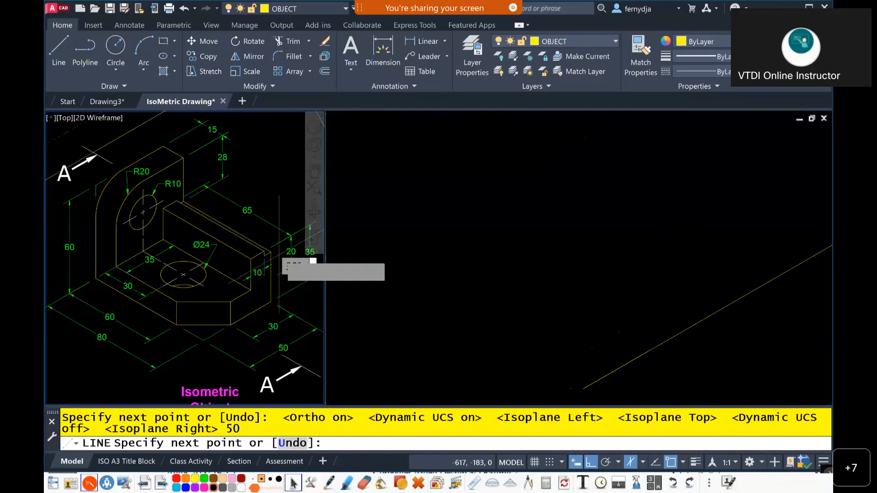
scroll(279, 256, "up", 5)
mouse_move(281, 258)
middle_mouse_down()
mouse_move(255, 190)
mouse_move(205, 263)
middle_mouse_up()
scroll(205, 258, "down", 1)
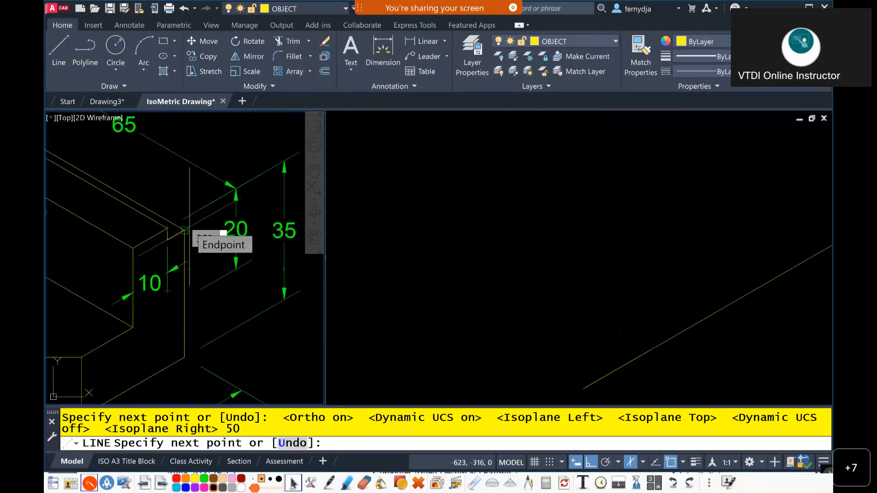
left_click(185, 231)
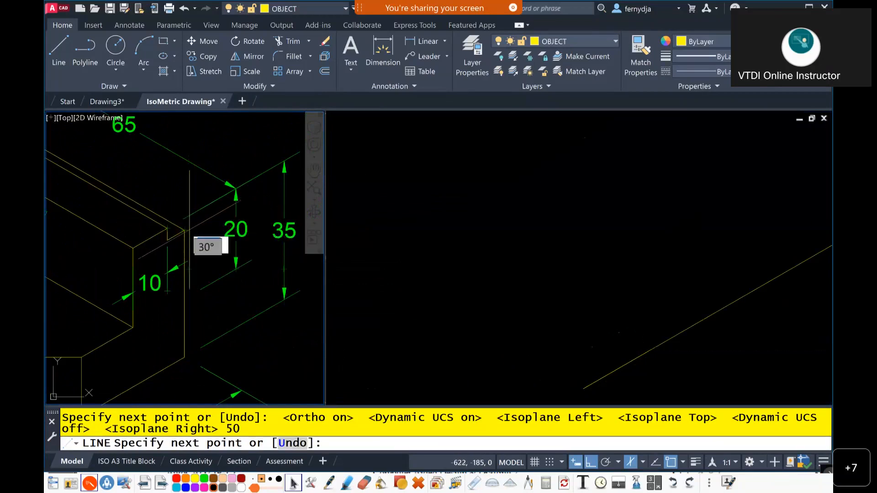
scroll(261, 325, "down", 4)
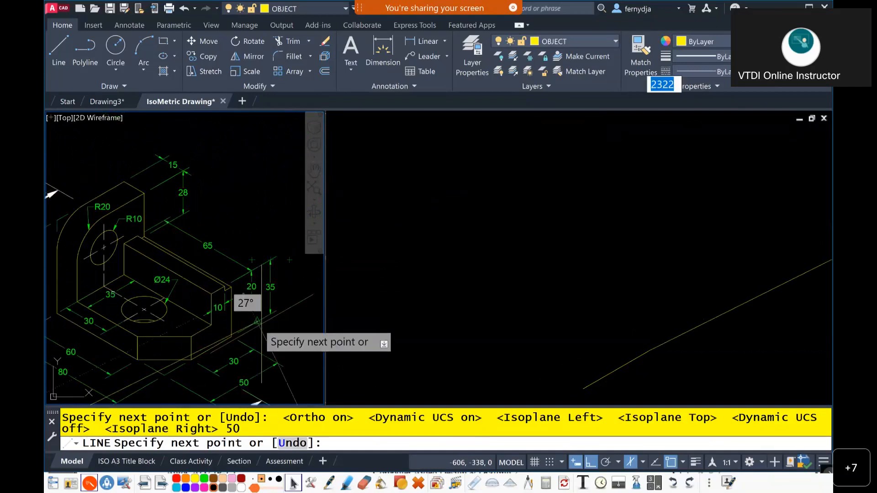
scroll(224, 313, "down", 2)
Examine the rounded upright in the reference view, including its 60 height and the 28 and 15 dimensions at its top.
middle_click_drag(224, 310, 274, 283)
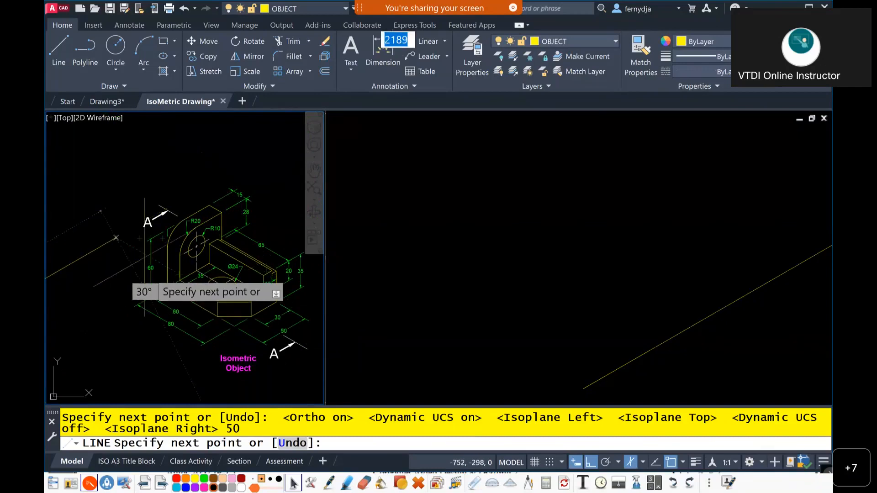
scroll(155, 272, "up", 5)
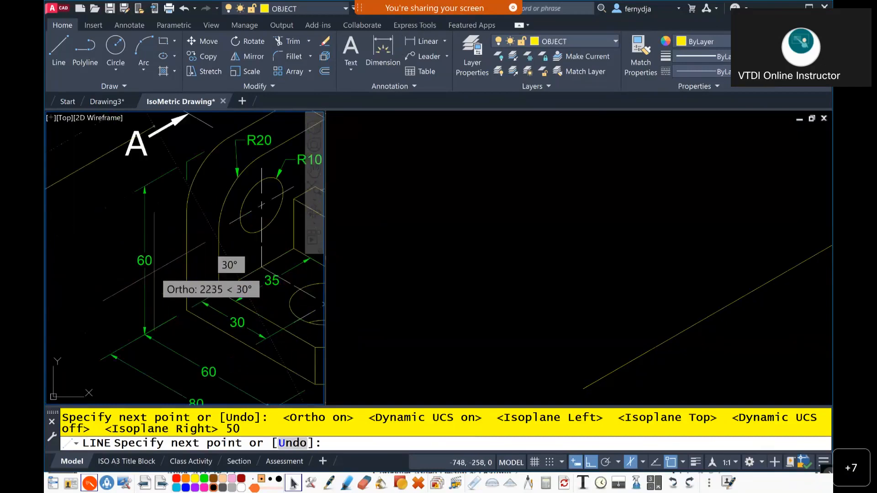
scroll(156, 271, "down", 2)
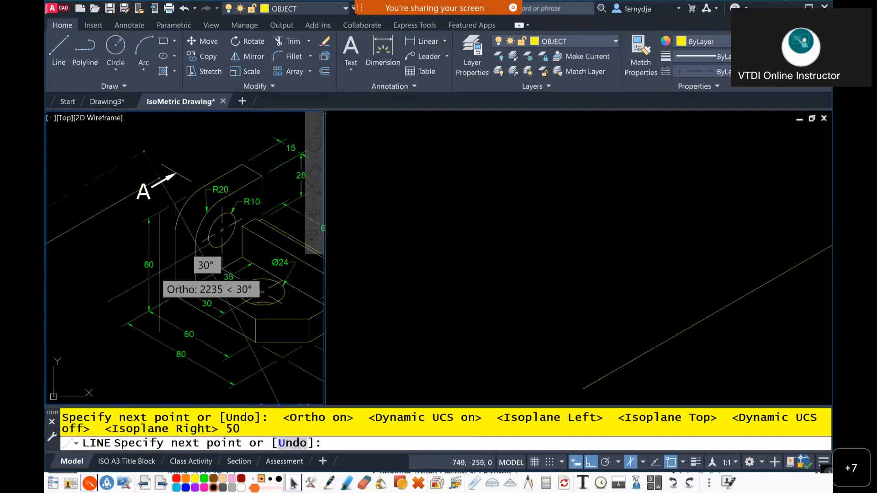
scroll(156, 272, "down", 2)
scroll(159, 299, "down", 1)
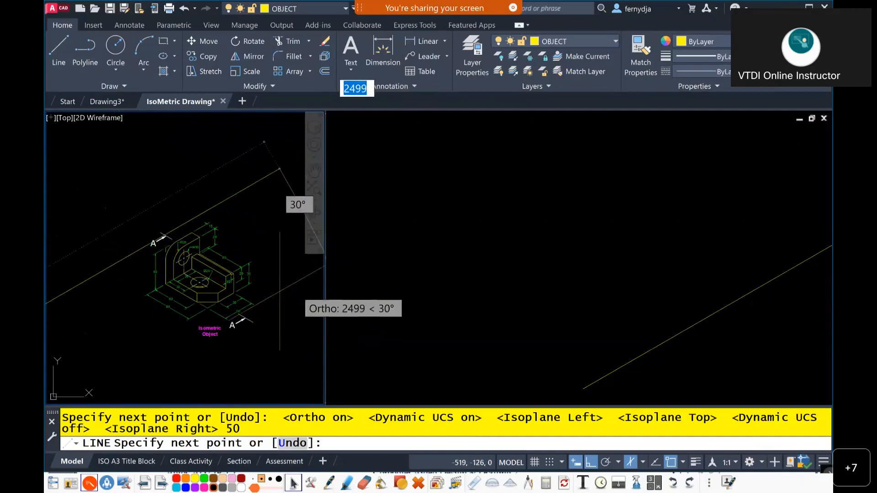
scroll(192, 297, "up", 4)
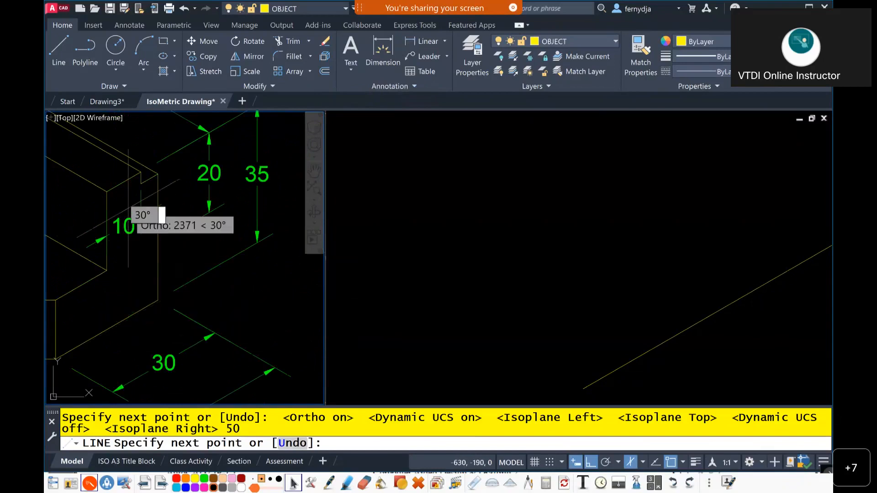
scroll(138, 217, "down", 2)
middle_click_drag(133, 187, 311, 326)
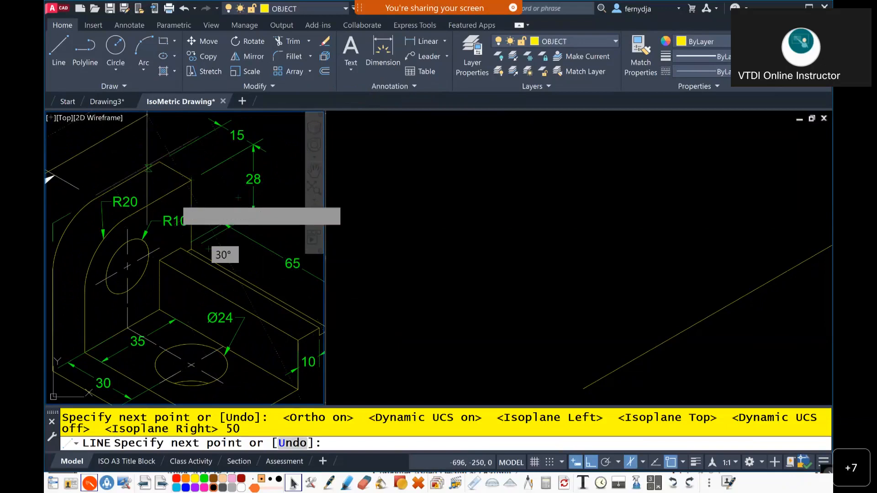
scroll(175, 211, "down", 4)
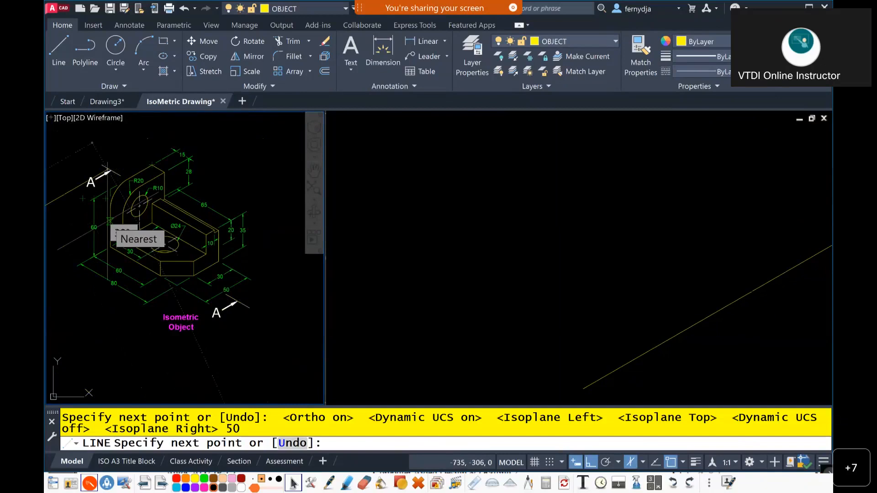
Examine the rear ledge in the reference view and follow its outer vertical edge from the stepped corner down to the base.
scroll(174, 219, "up", 5)
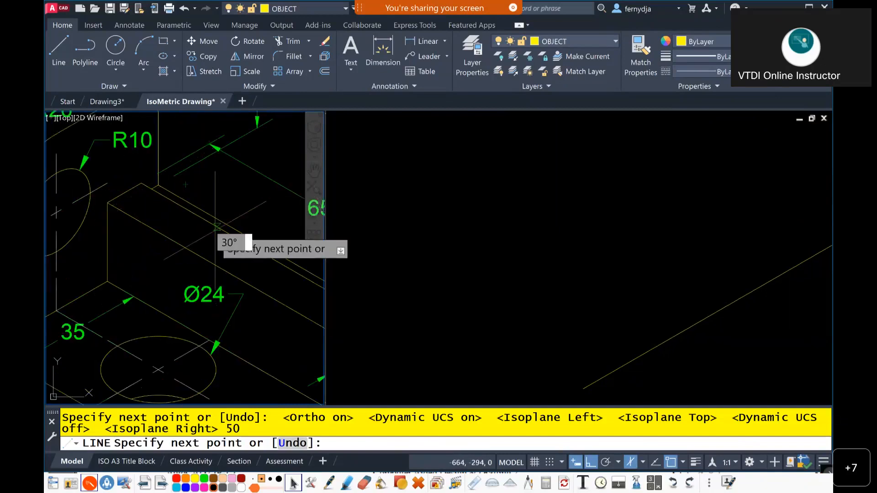
scroll(160, 181, "down", 5)
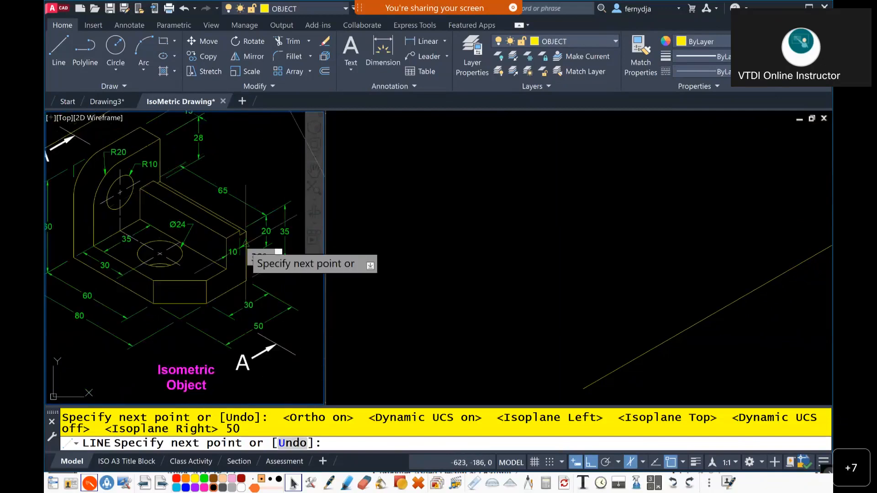
scroll(246, 250, "up", 3)
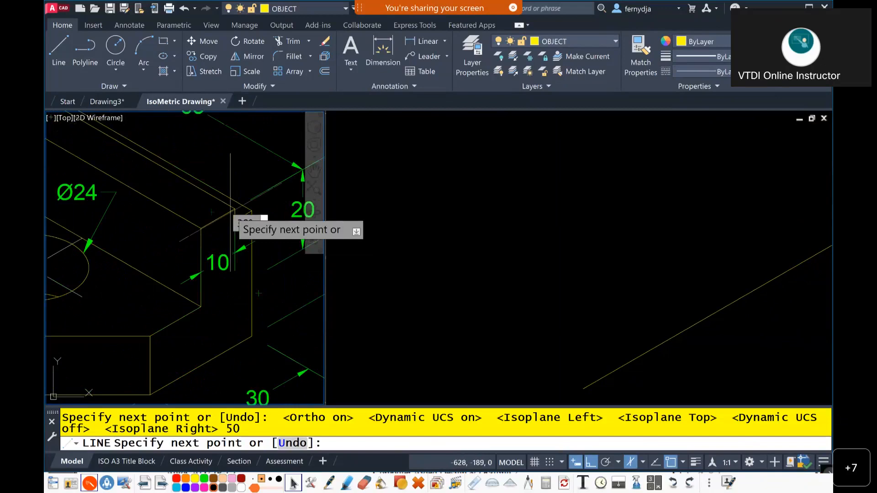
scroll(234, 214, "up", 2)
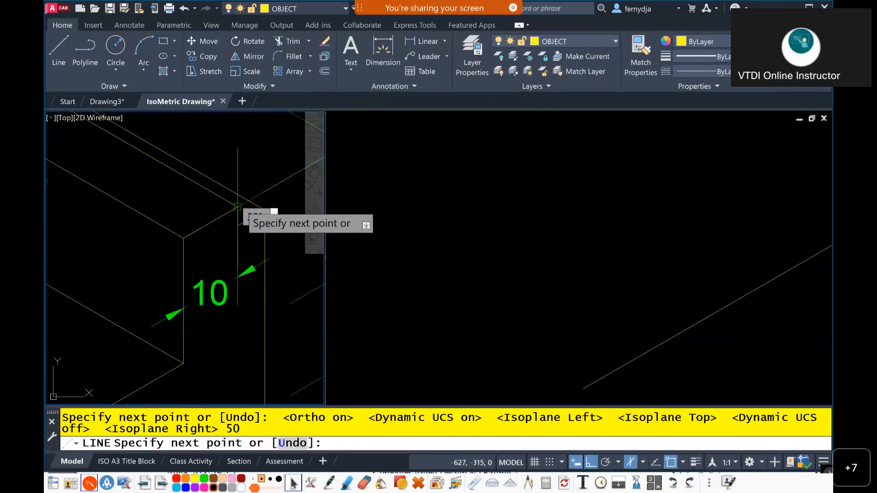
middle_click_drag(276, 240, 187, 221)
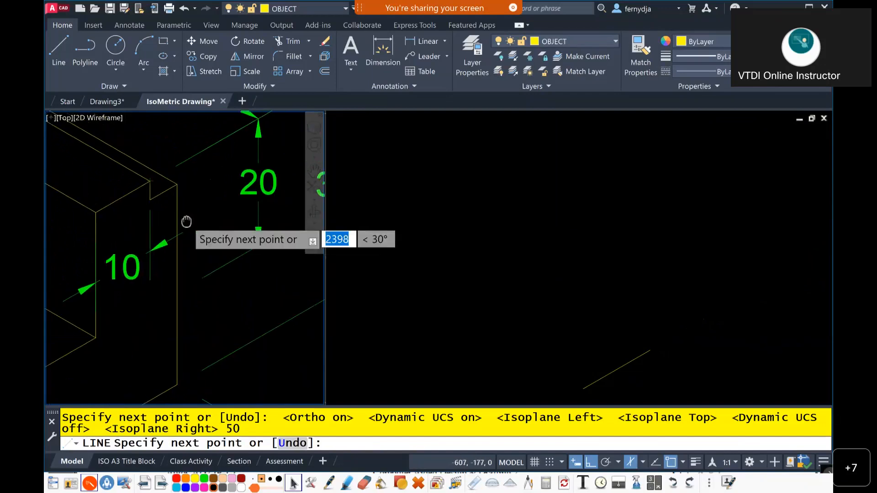
scroll(186, 221, "up", 2)
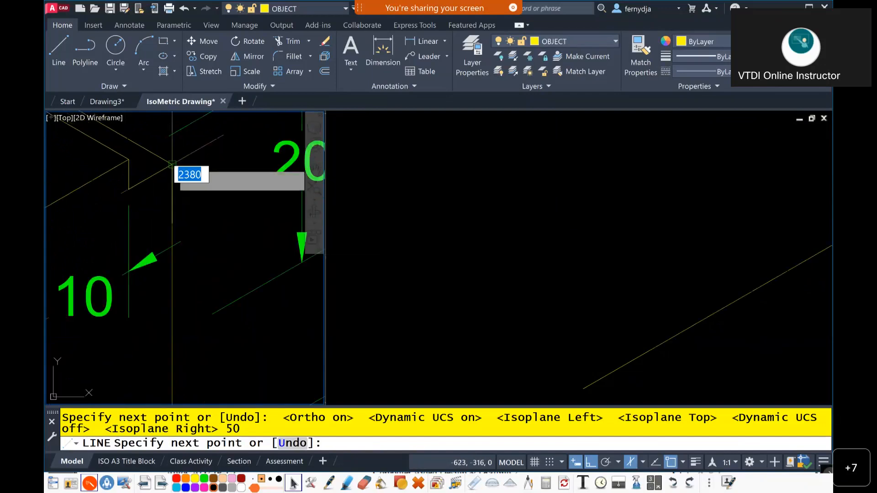
middle_click_drag(203, 264, 221, 154)
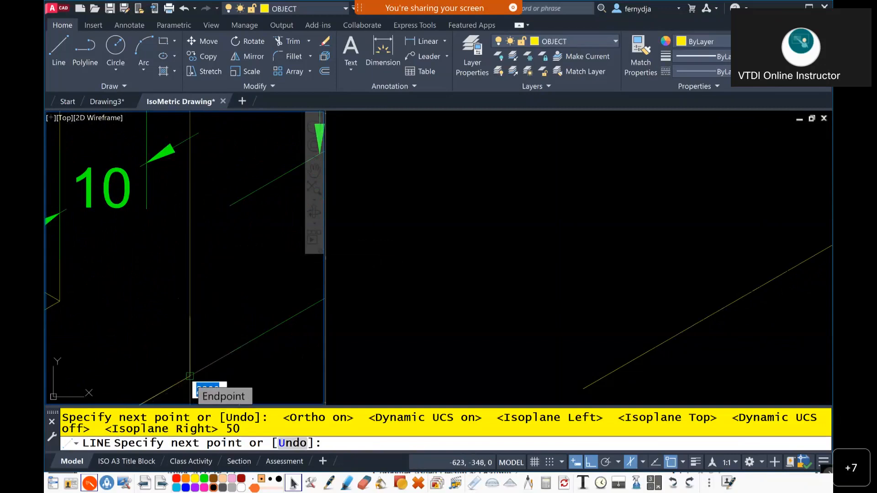
Return to the wider viewport and draw a 32-unit vertical line upward from the end of the 50-unit edge.
left_click(734, 248)
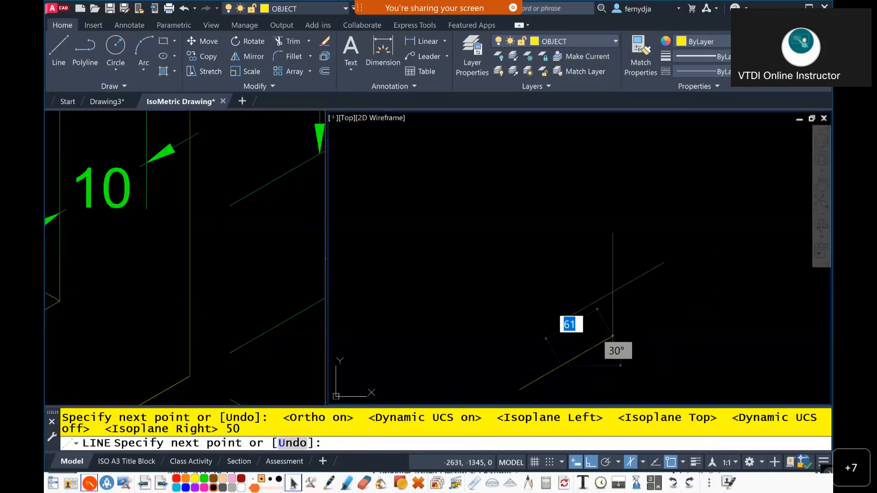
scroll(572, 337, "up", 2)
middle_click_drag(569, 301, 653, 195)
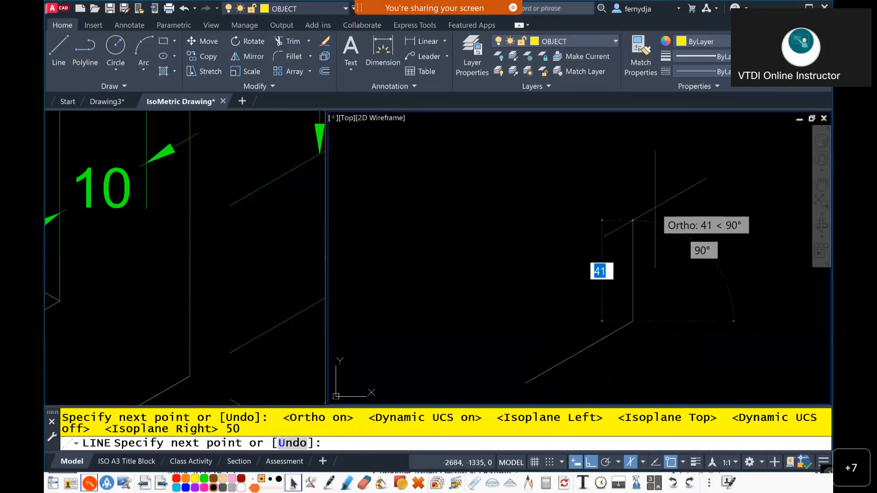
type("32")
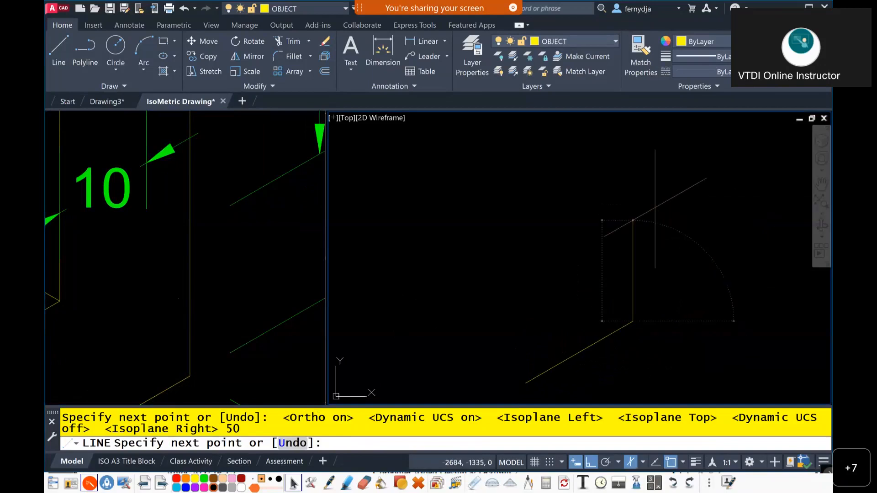
key("Return")
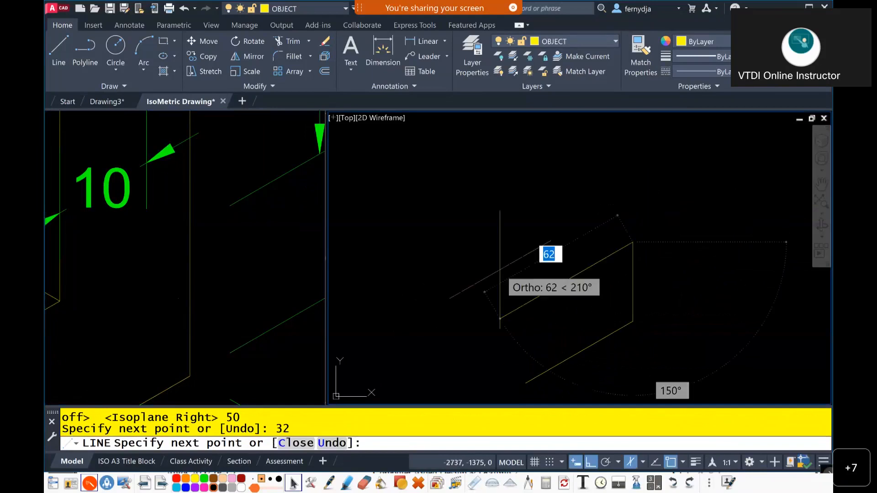
Examine the small notch at the rear ledge's top corner in the reference view, with the surrounding 10, 20, 30, 35 and 50 dimensions.
left_click(255, 224)
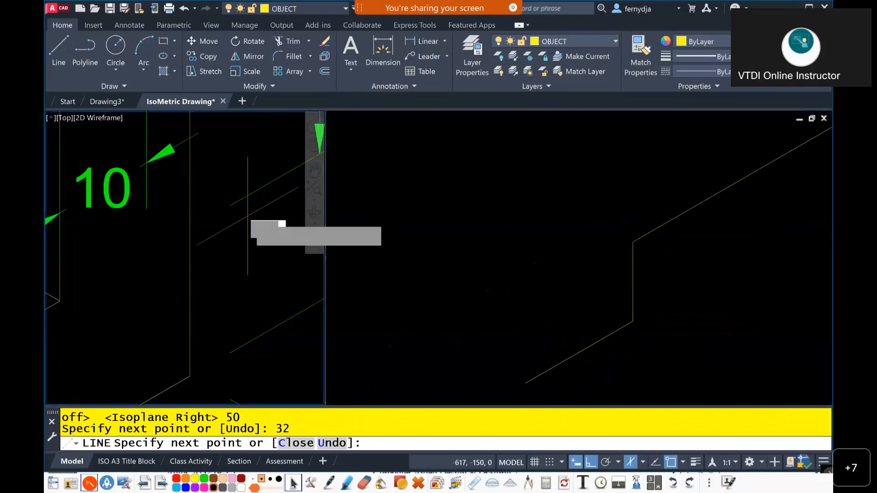
scroll(274, 237, "down", 3)
middle_click_drag(234, 222, 261, 278)
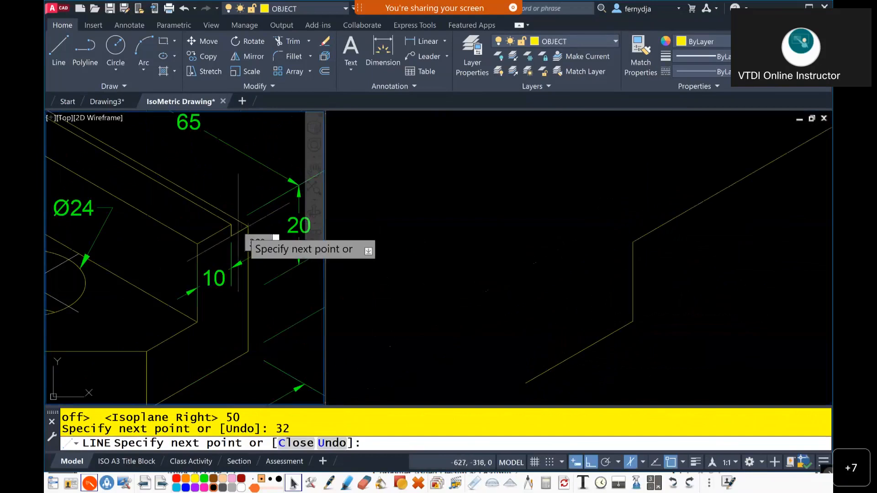
scroll(276, 237, "up", 3)
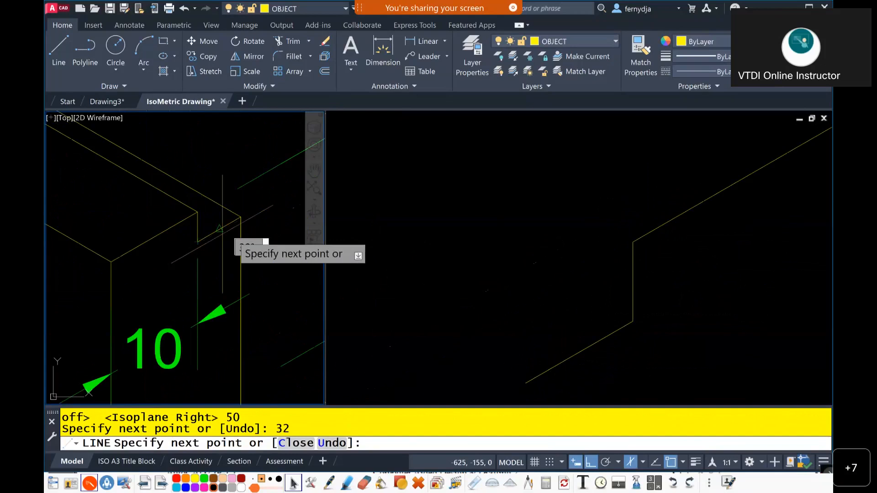
scroll(223, 230, "down", 3)
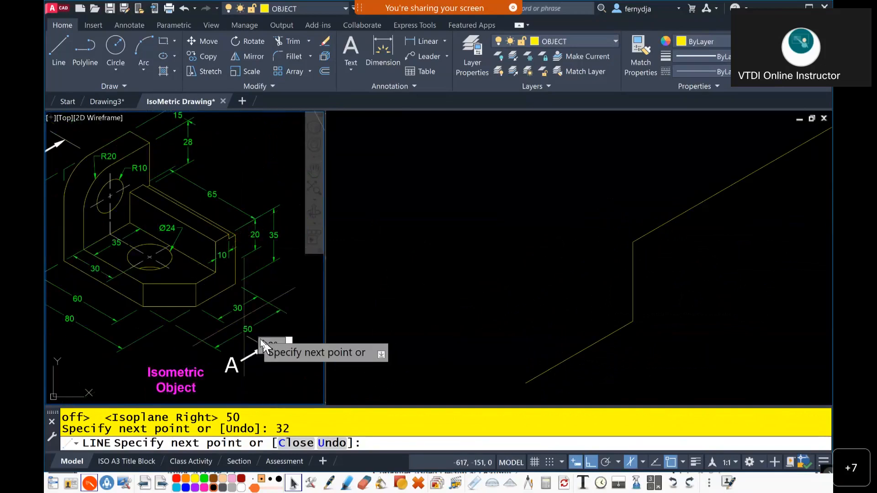
scroll(261, 344, "up", 4)
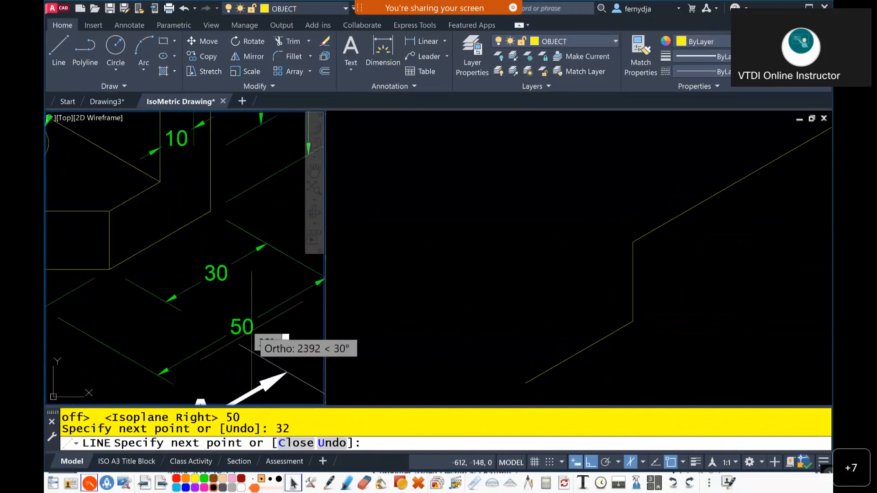
scroll(258, 344, "down", 4)
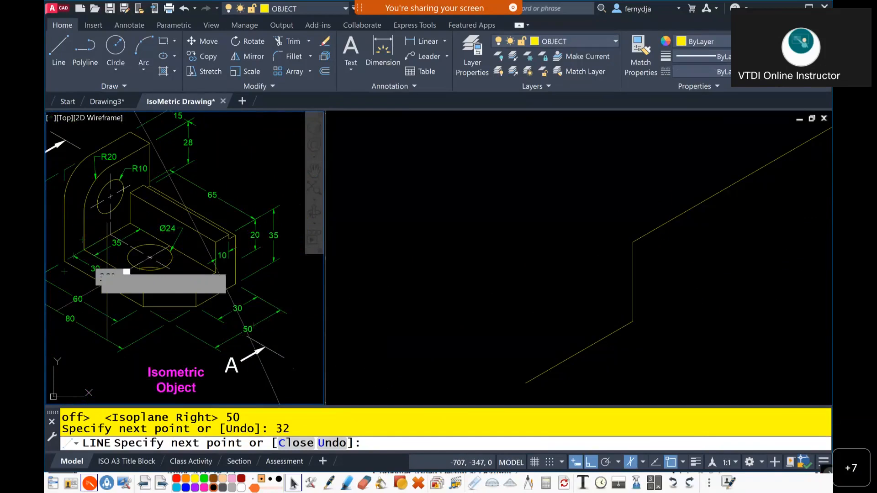
scroll(127, 271, "up", 2)
scroll(130, 273, "up", 2)
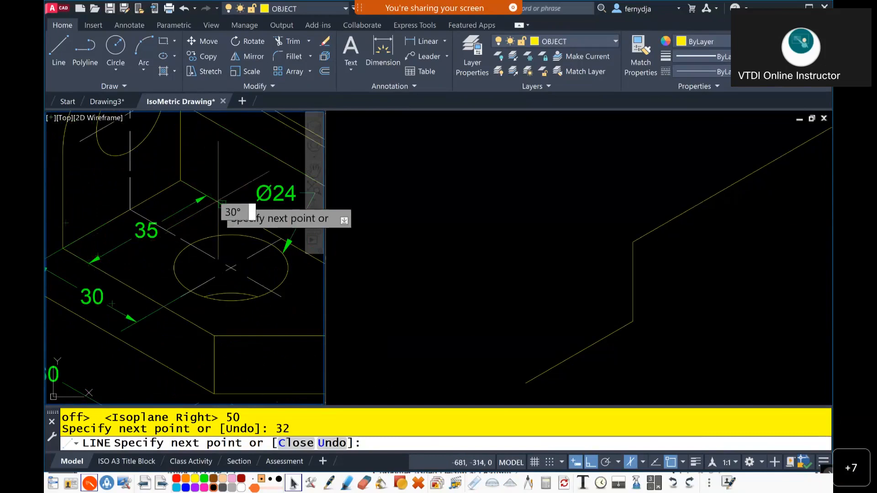
scroll(239, 249, "down", 3)
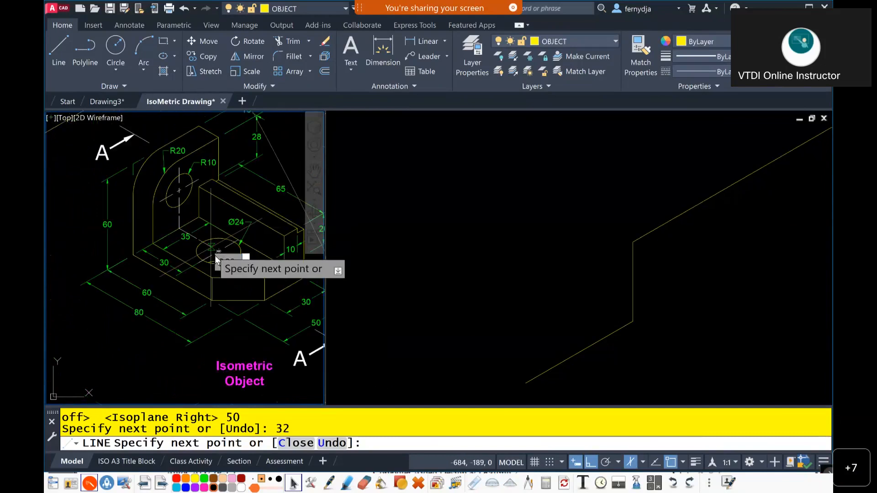
middle_click_drag(220, 255, 82, 251)
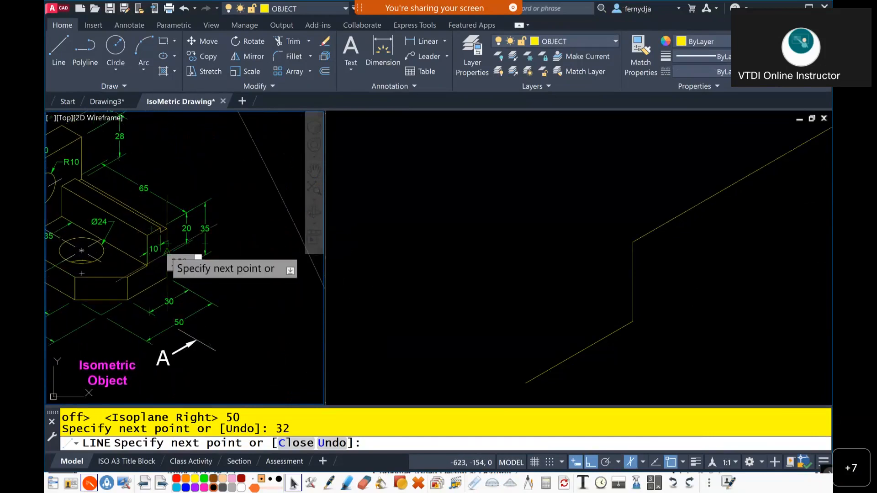
scroll(173, 254, "up", 5)
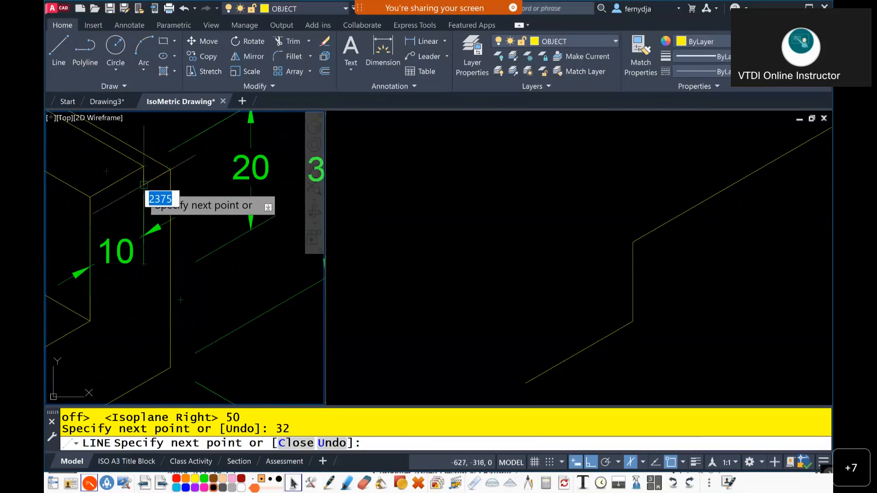
Return to the wider viewport and draw the notch lines: 5 units down along the 210° isometric axis, 3 units vertically upward.
left_click(617, 192)
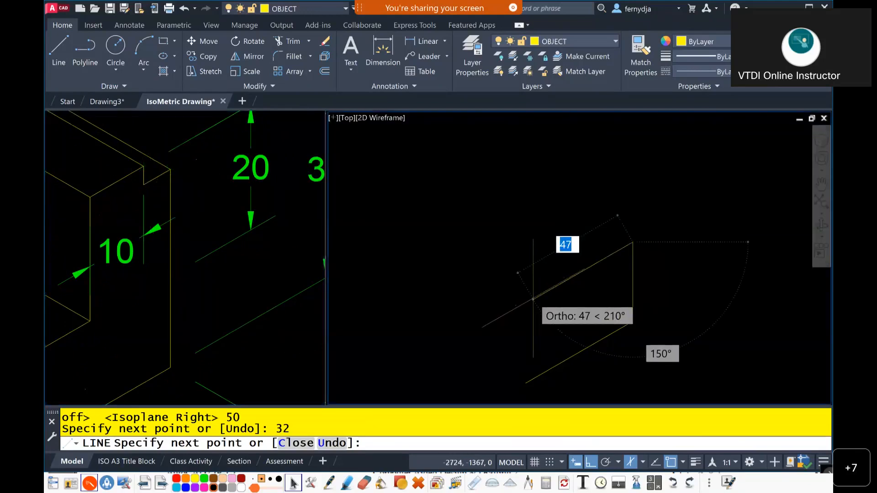
type("5")
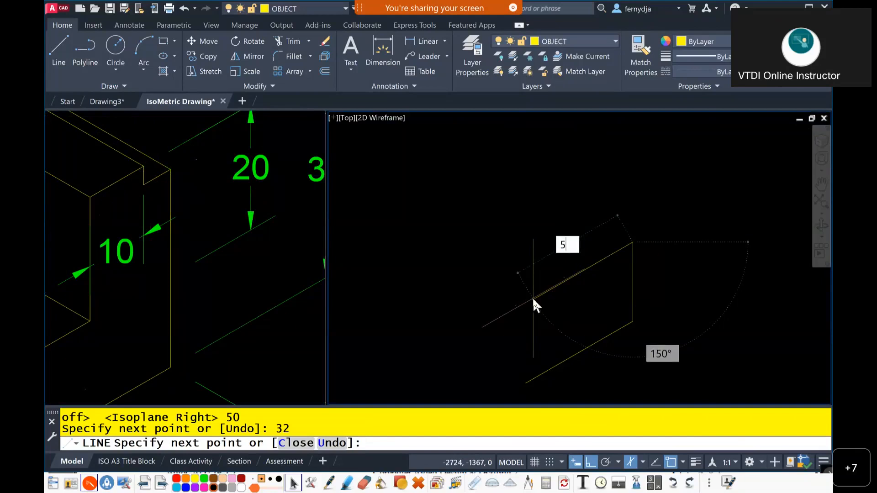
key("Return")
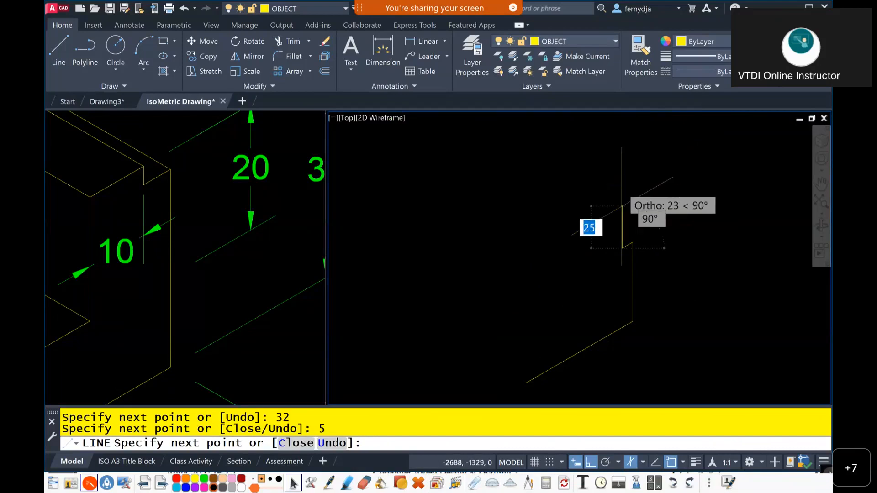
type("3")
key("Return")
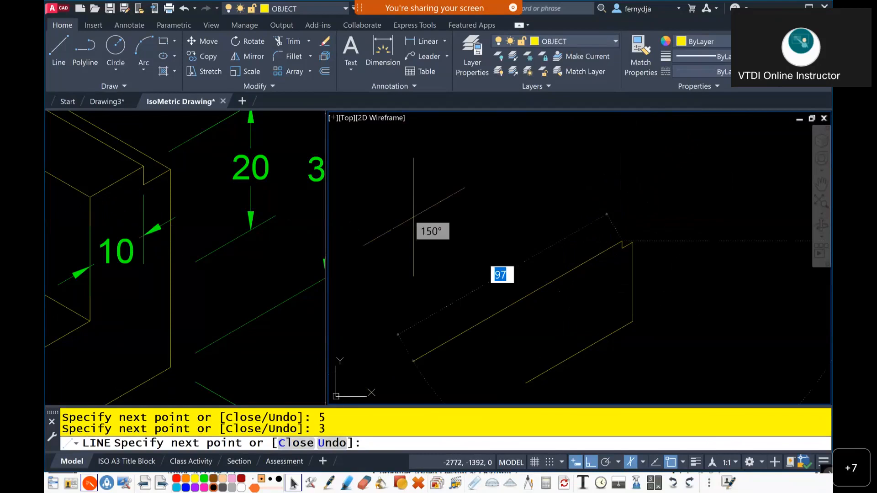
Continue the profile from the notch with a 10-unit line along the 210° isometric axis and a 20-unit vertical line downward.
type("10")
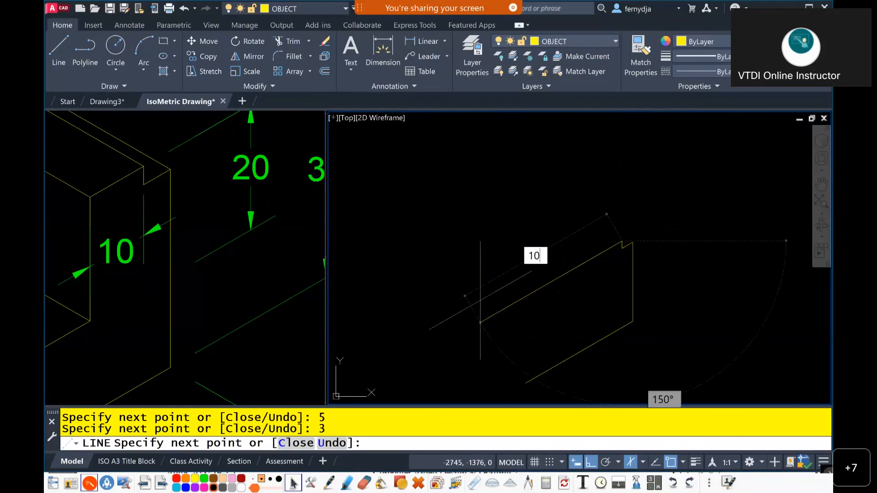
key("Return")
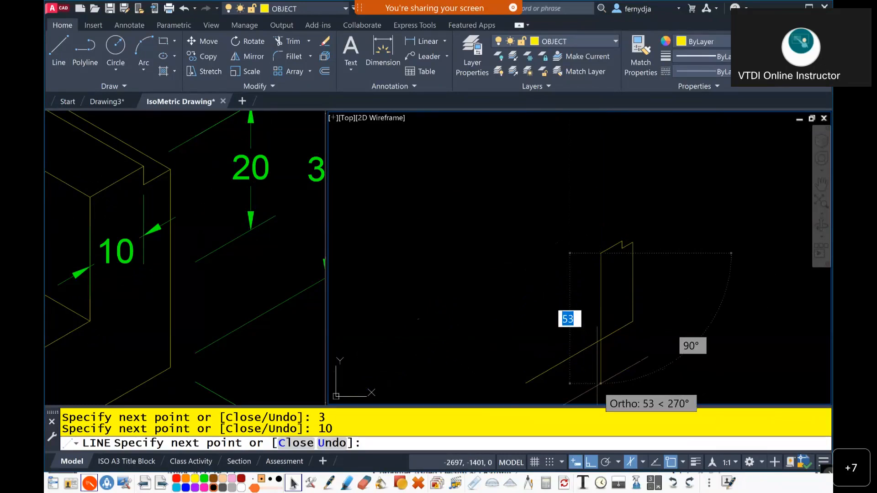
type("20")
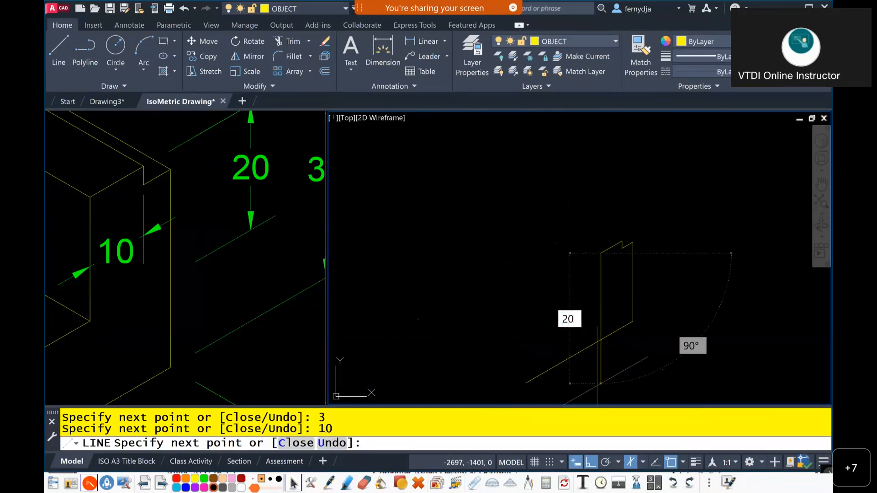
key("Return")
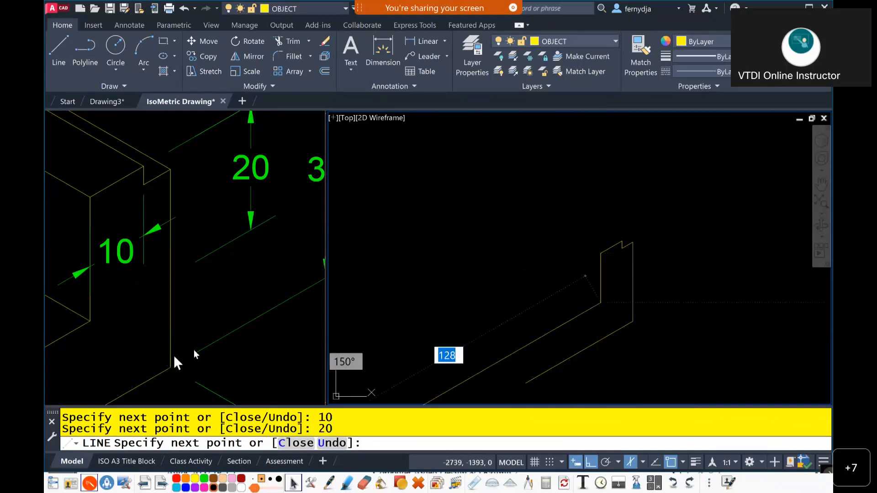
Draw a 35-unit line along the 210° isometric axis and close the end profile vertically onto the start of the 50-unit edge.
middle_click_drag(131, 350, 249, 284)
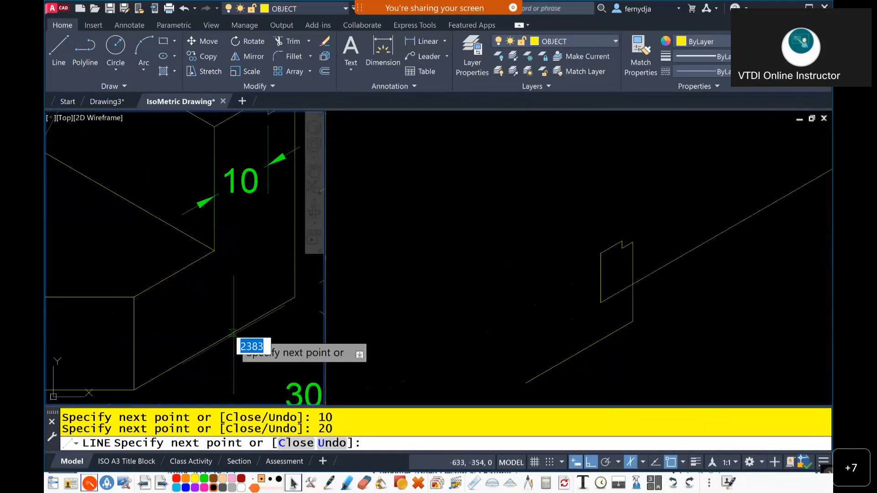
scroll(233, 332, "down", 5)
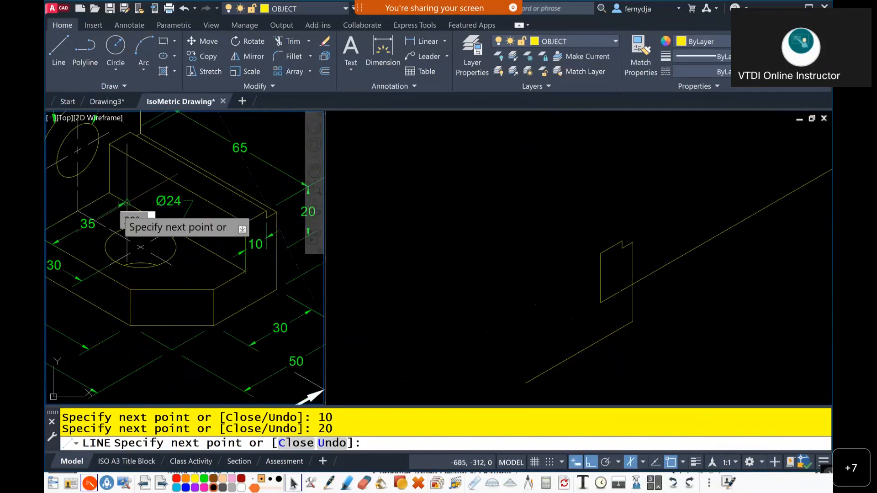
left_click(546, 337)
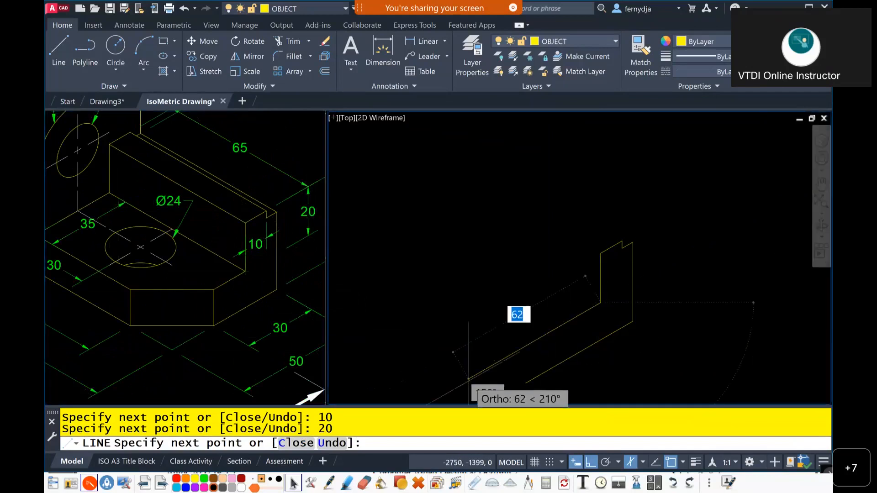
type("35")
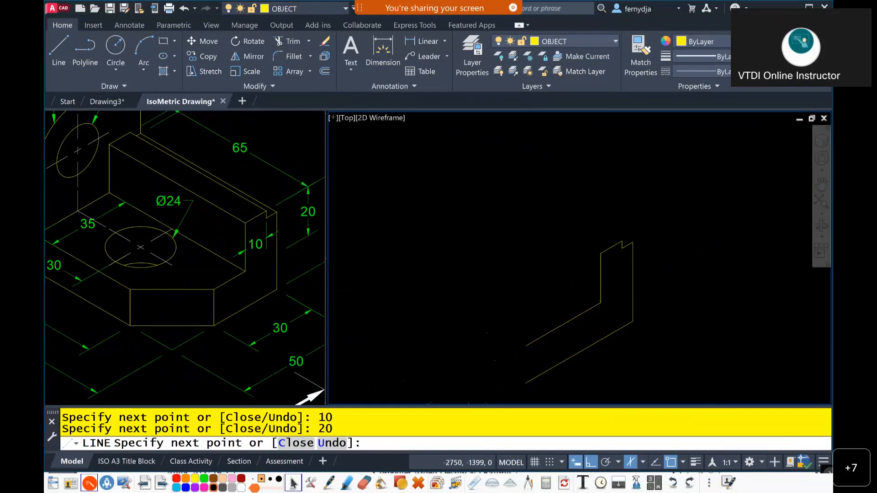
key("Return")
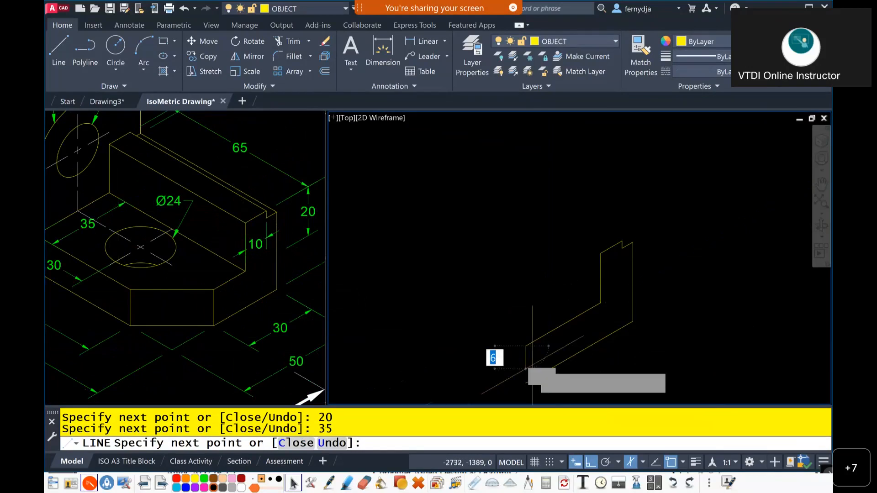
middle_click_drag(532, 368, 479, 312)
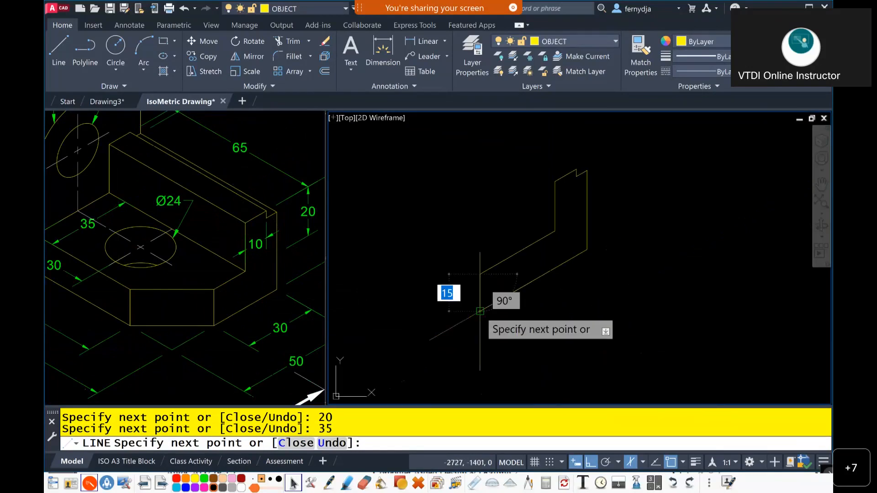
left_click(480, 311)
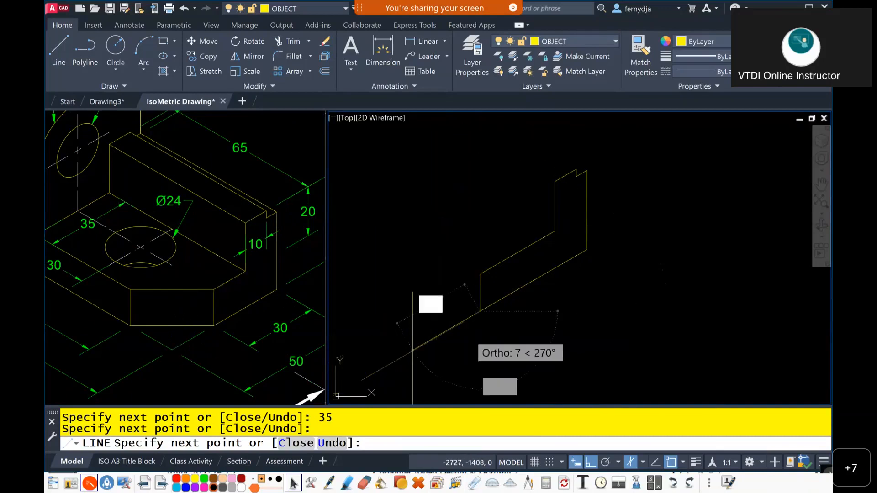
Check the base in the reference view, switch to the left isoplane and draw the 80-unit base edge from the profile's lowest corner.
middle_click_drag(186, 355, 274, 379)
scroll(234, 352, "down", 2)
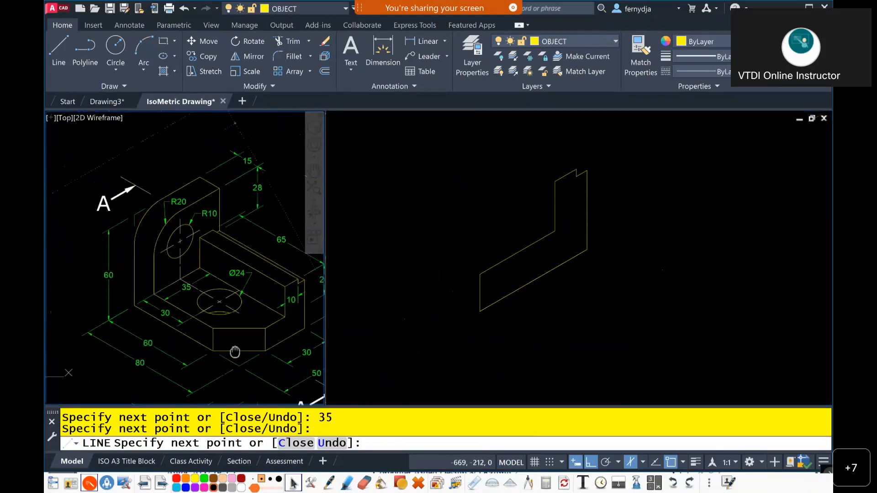
middle_click_drag(233, 353, 224, 335)
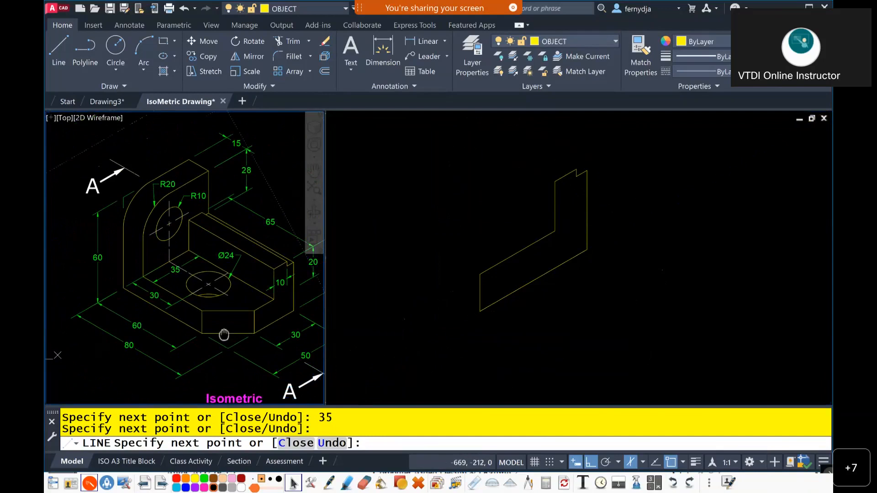
middle_click_drag(223, 335, 224, 336)
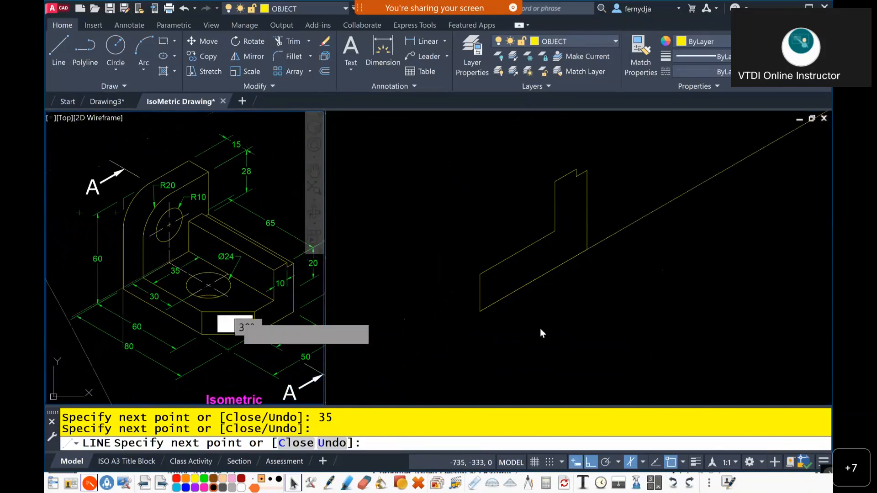
left_click(443, 325)
middle_click_drag(450, 331, 615, 365)
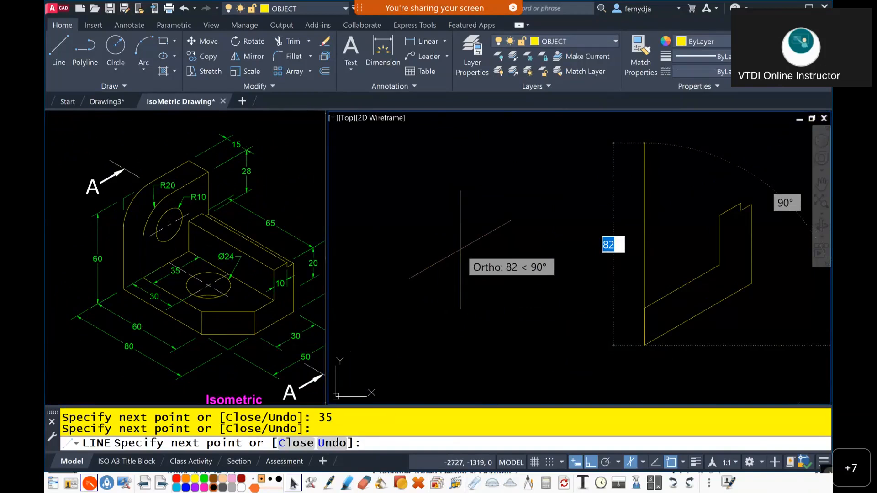
key("F5")
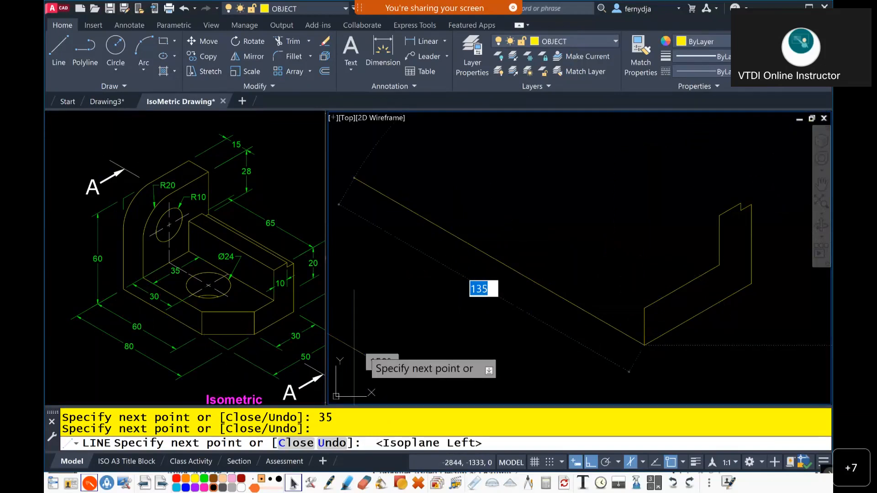
type("80")
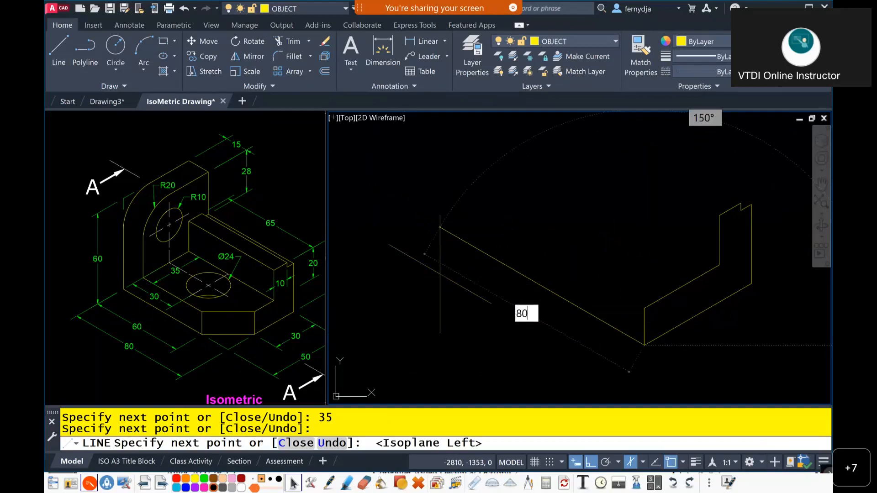
key("Return")
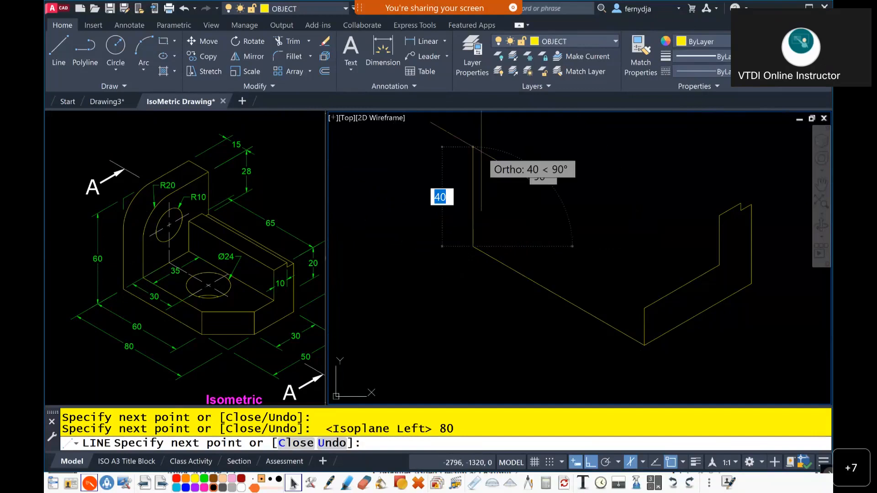
Draw a 60-unit vertical line upward from the far end of the 80-unit base edge.
type("60")
key("Return")
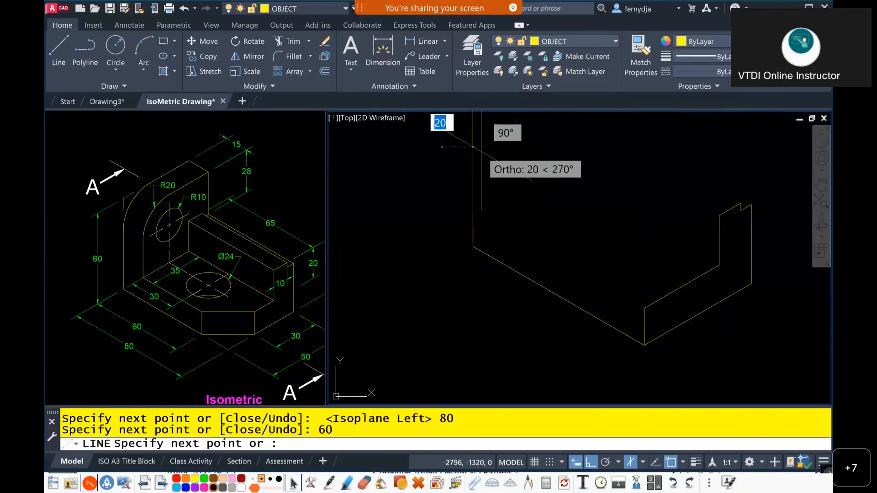
scroll(556, 178, "down", 3)
middle_click_drag(535, 223, 534, 245)
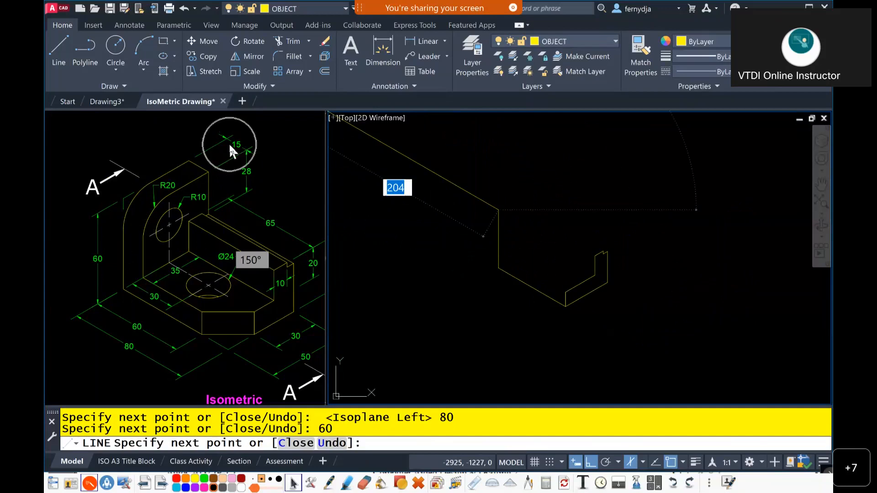
scroll(530, 227, "up", 6)
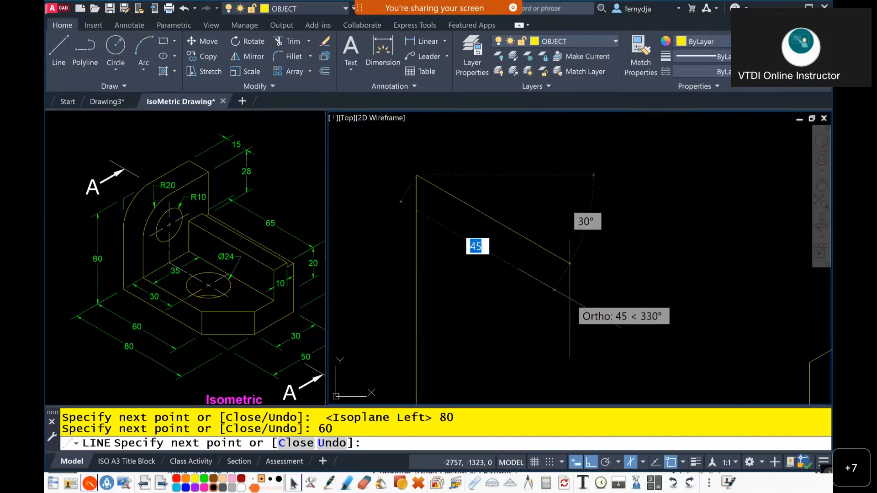
Draw a 15-unit line along the 330° isometric axis from the top of the 60-unit vertical line.
type("15")
key("Return")
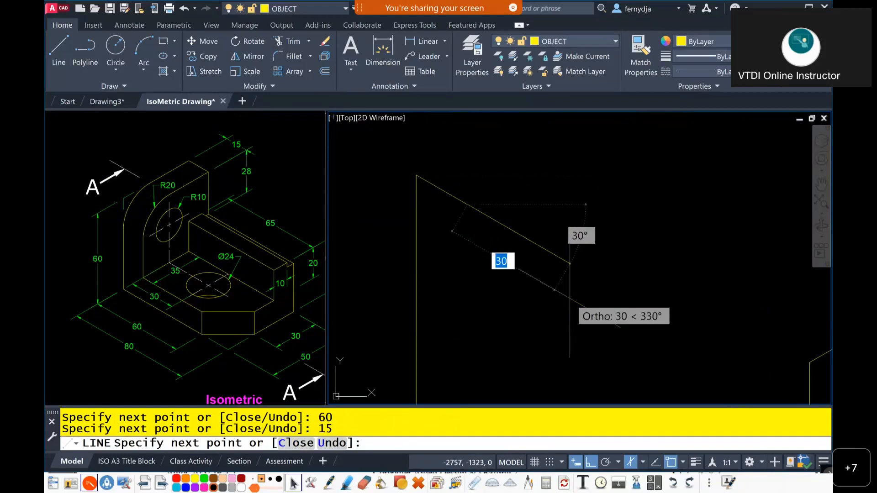
scroll(472, 267, "down", 4)
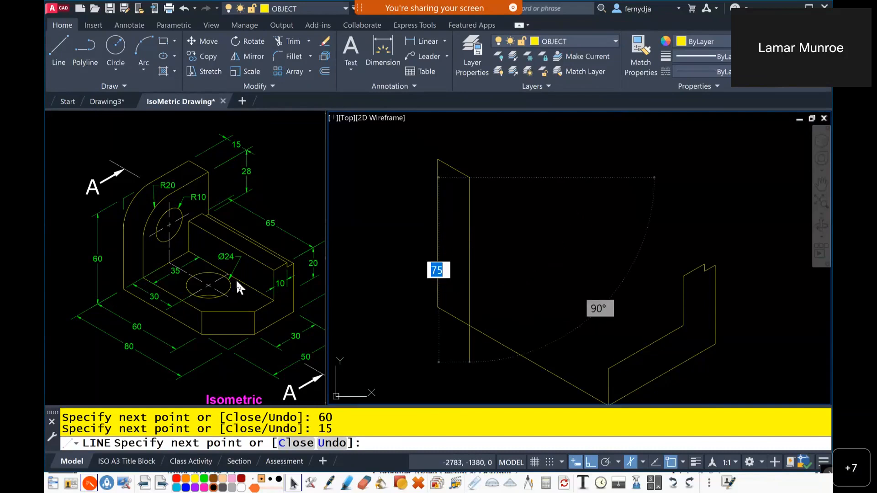
Continue the upright with a 45-unit vertical line downward and connect it to the upper front corner of the end profile, guided by the reference view.
left_click(149, 247)
scroll(185, 254, "up", 3)
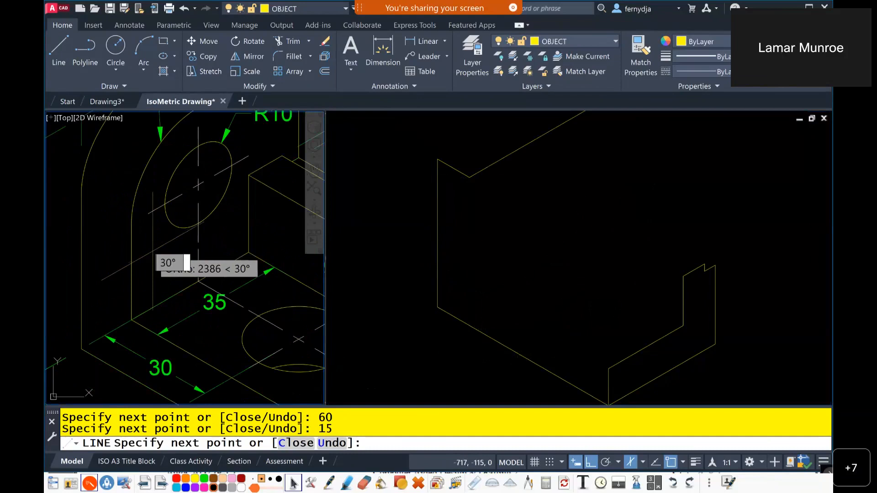
scroll(186, 256, "down", 1)
mouse_move(187, 257)
middle_mouse_down()
mouse_move(151, 238)
mouse_move(111, 263)
middle_mouse_up()
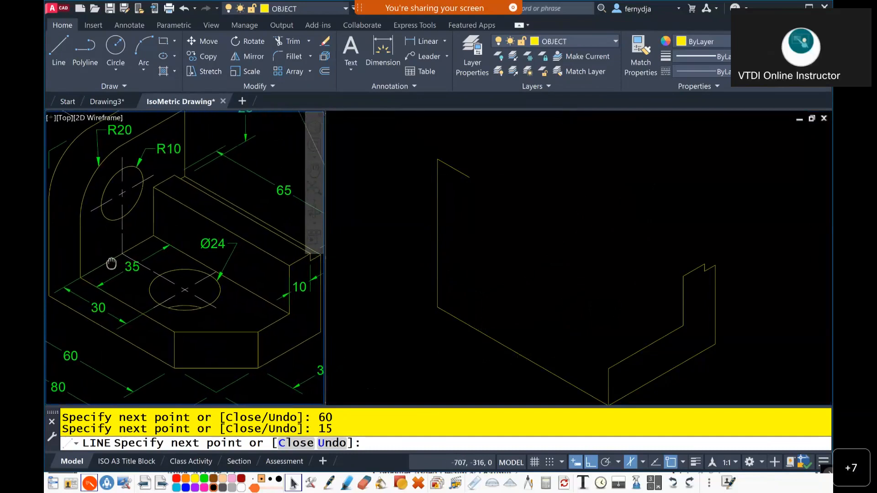
scroll(112, 264, "down", 2)
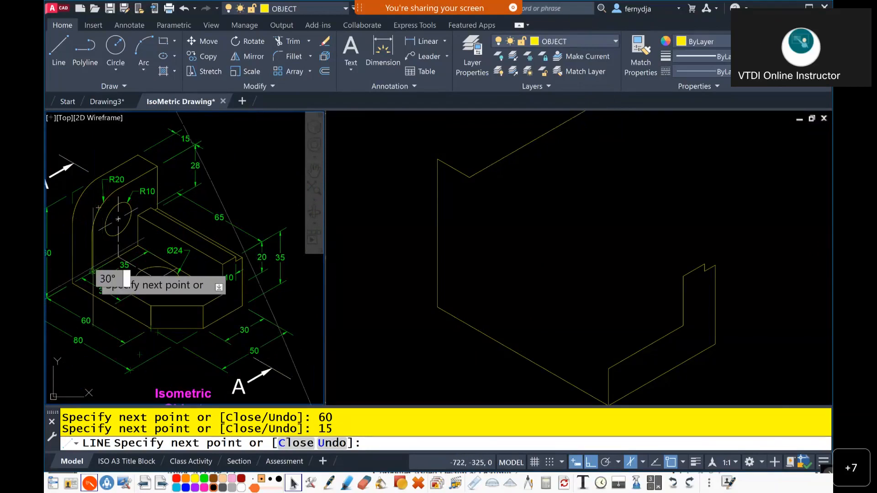
mouse_move(108, 221)
middle_mouse_down()
mouse_move(195, 221)
mouse_move(152, 229)
middle_mouse_up()
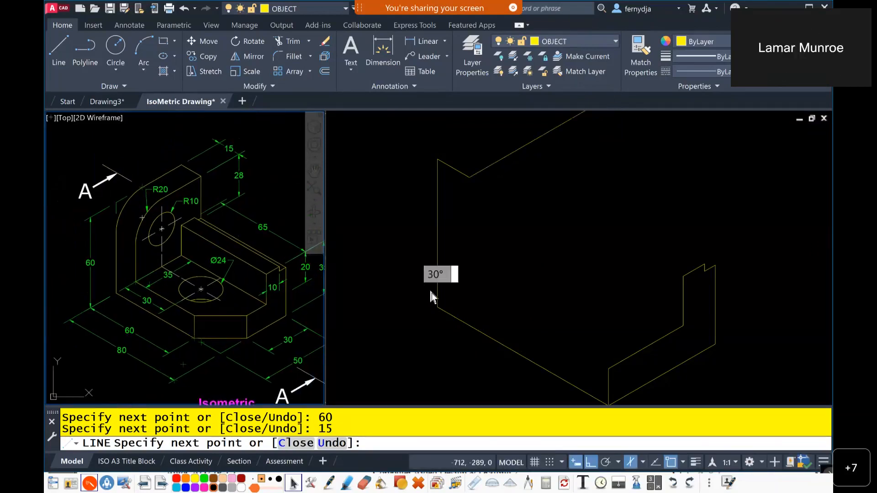
left_click(491, 272)
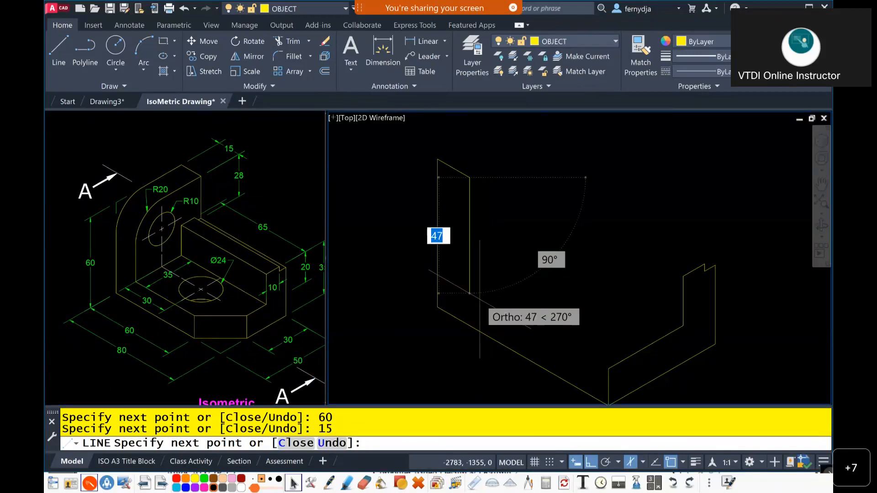
type("45")
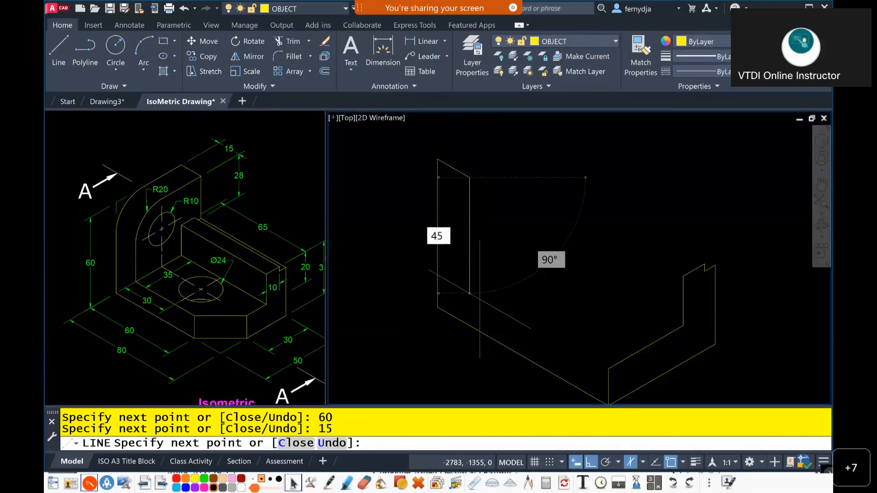
key("Return")
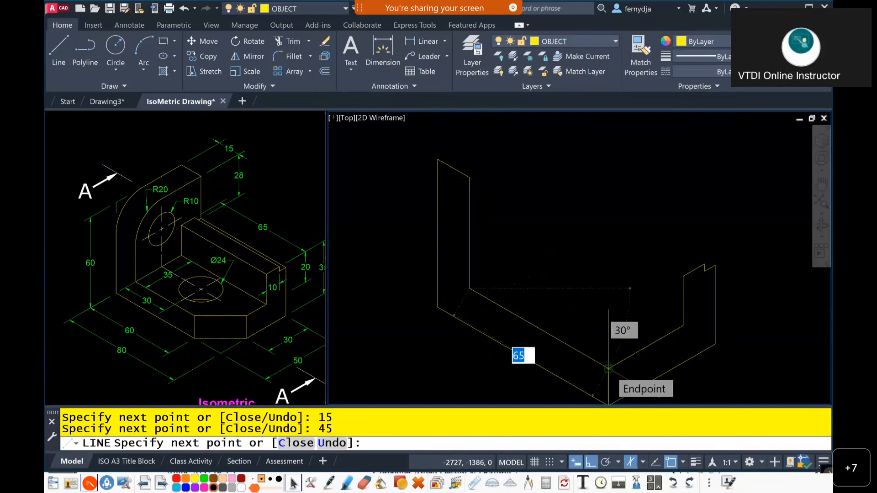
left_click(609, 369)
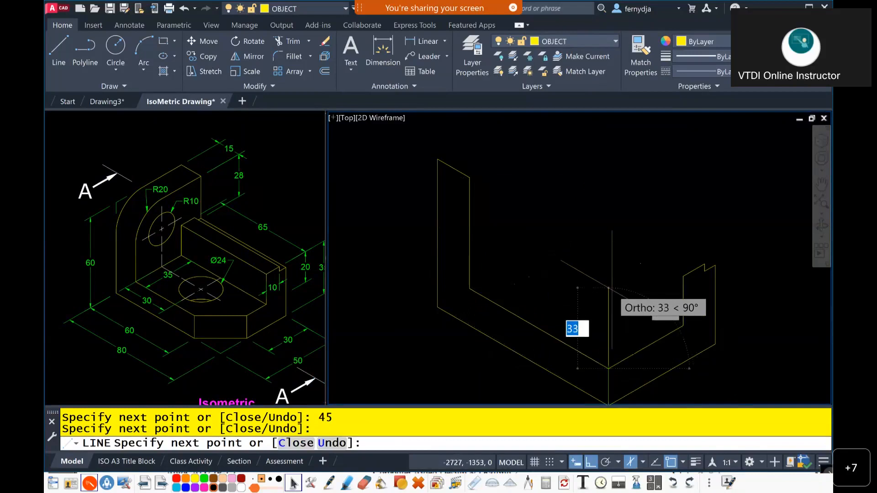
key("Escape")
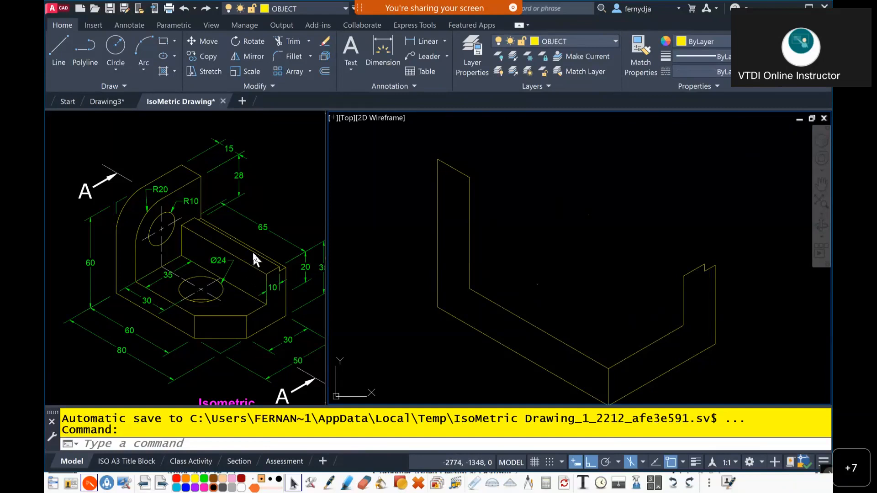
Copy the base's upper long edge from its front corner to the end profile's inner floor corner, wall top corner, notch top and outer top corner.
left_click(516, 315)
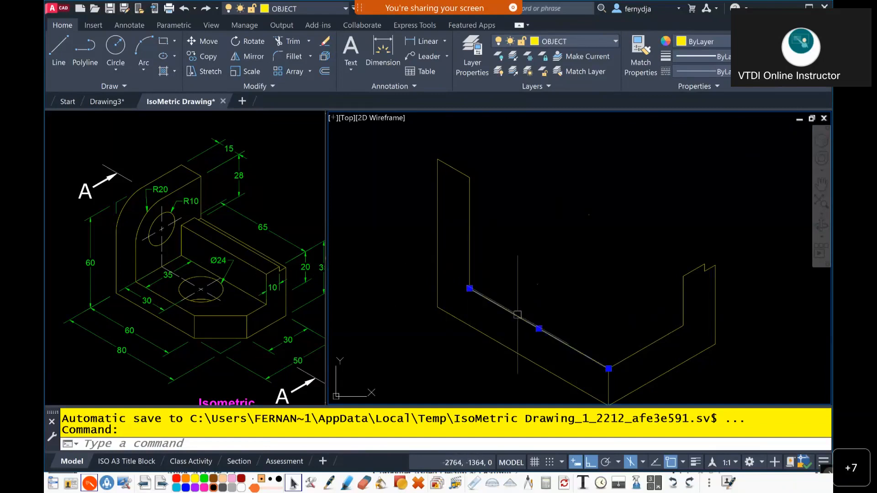
type("co")
key("Return")
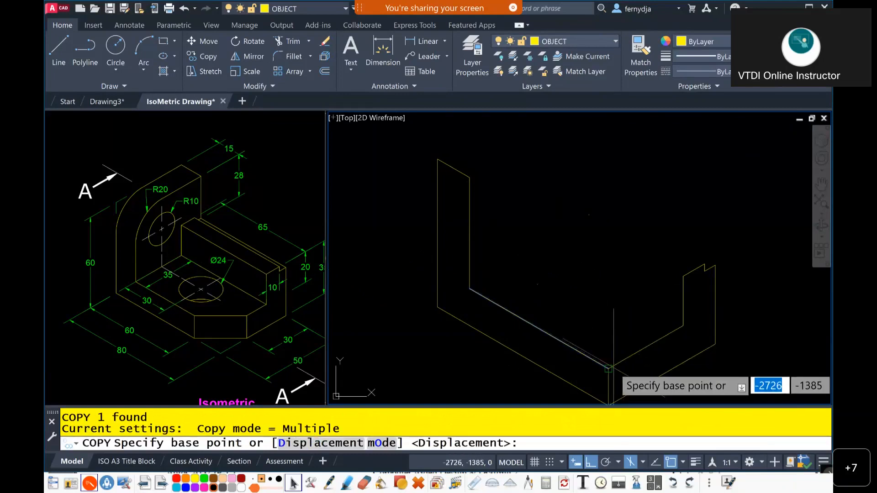
left_click(614, 361)
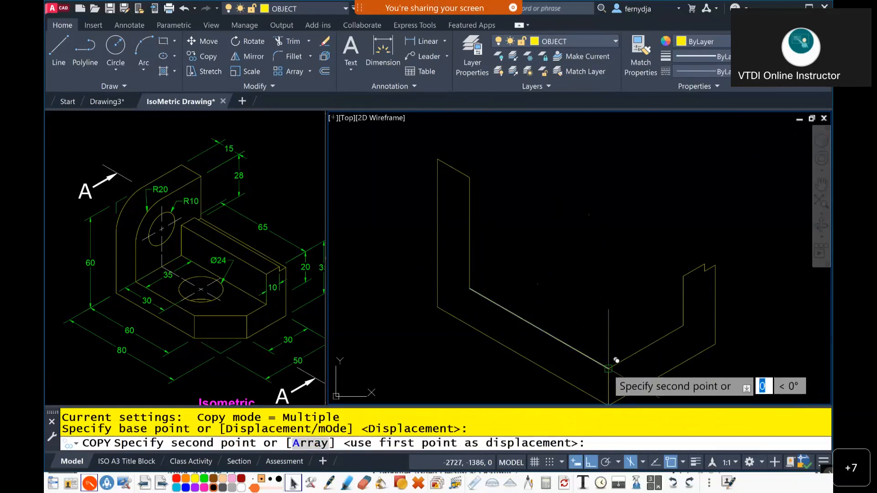
left_click(690, 318)
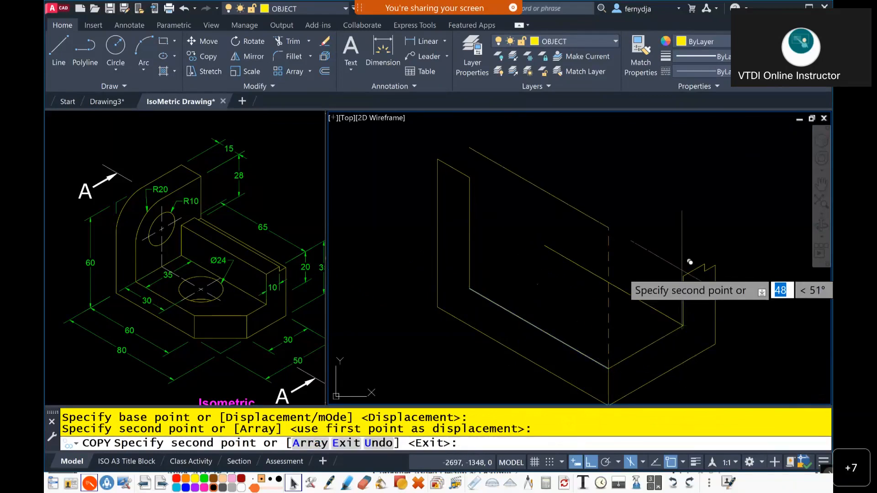
left_click(690, 271)
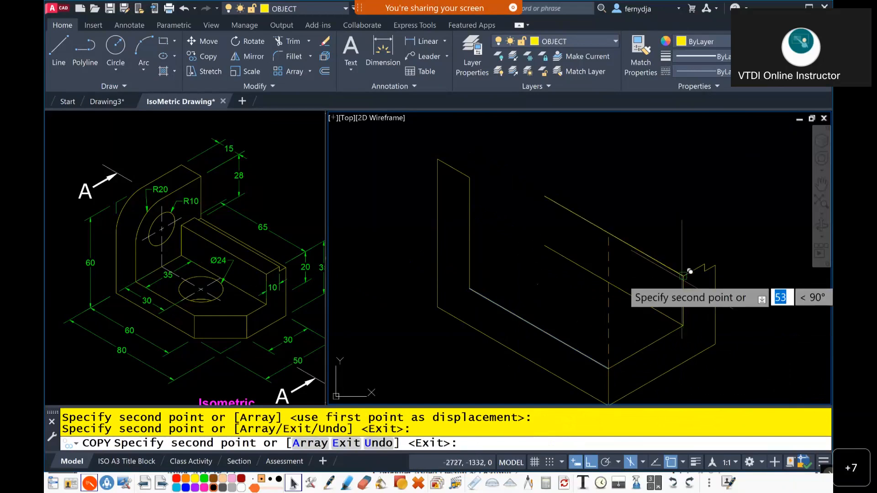
left_click(705, 253)
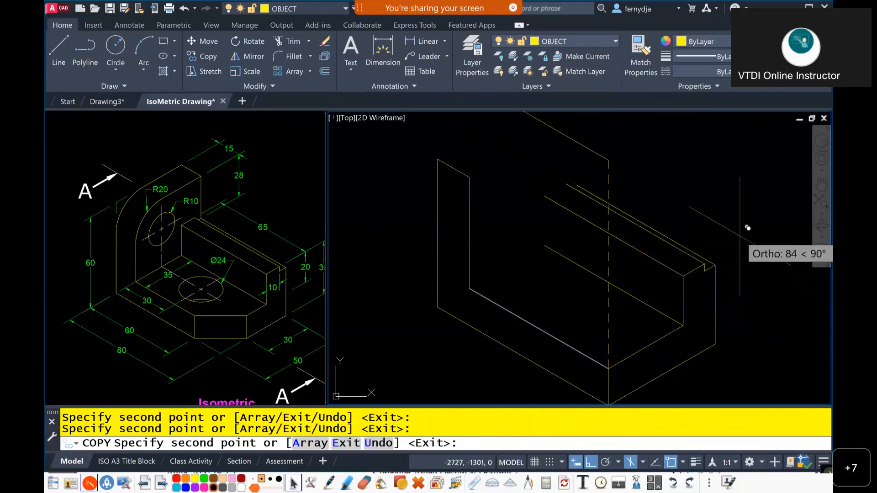
key("Escape")
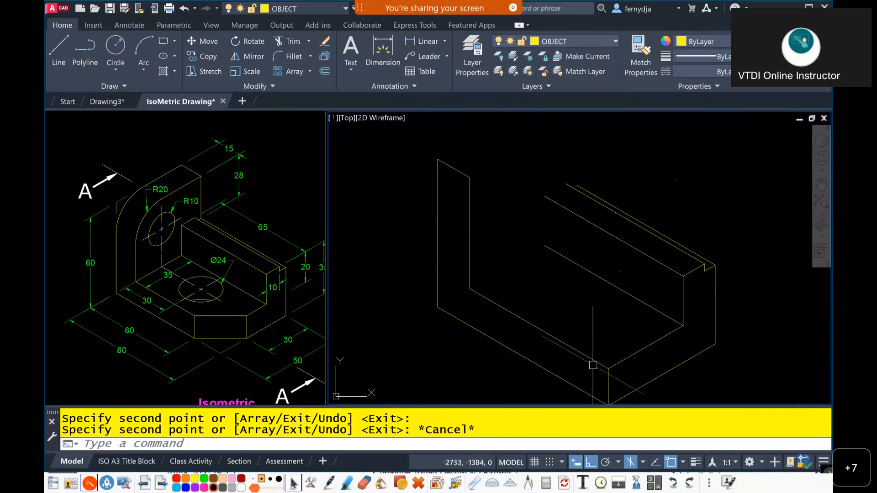
Copy the 35-unit floor edge from its front corner to the foot of the upright, closing the floor outline.
left_click(649, 346)
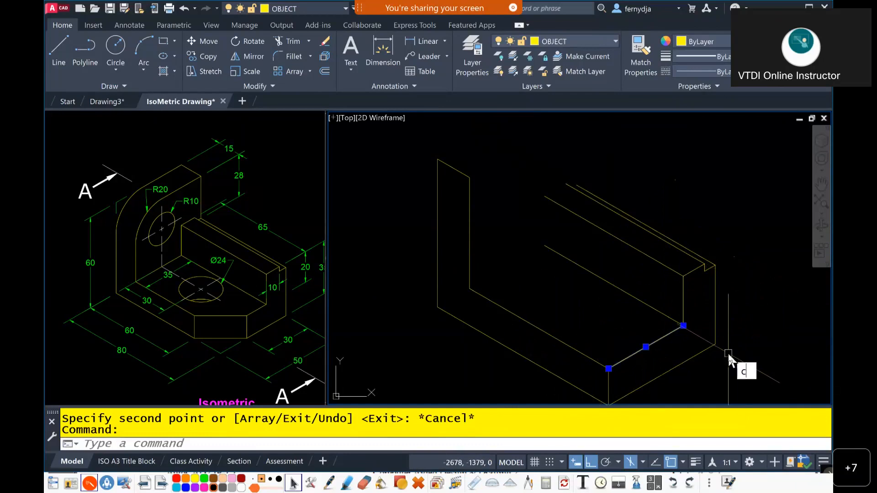
type("co")
key("Return")
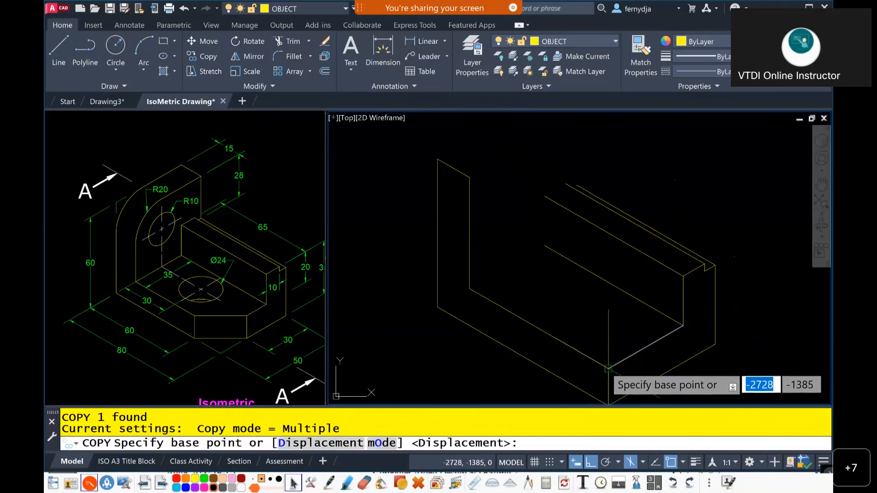
left_click(612, 359)
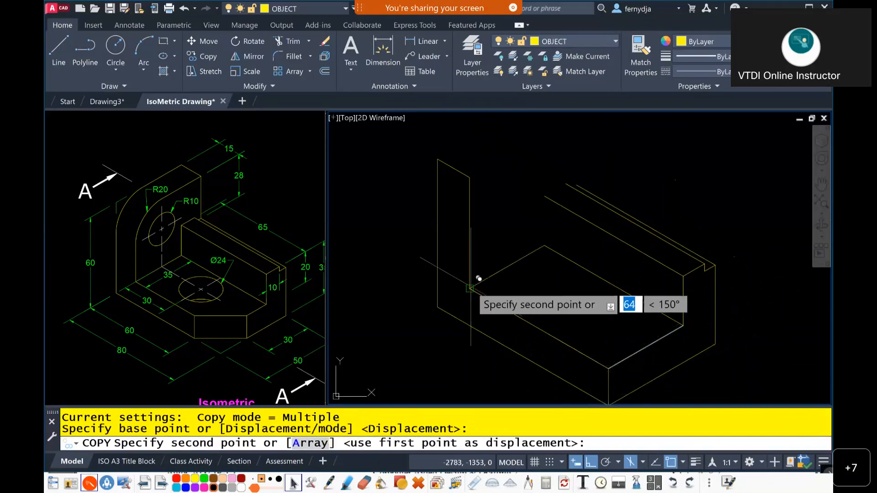
left_click(469, 289)
key("Escape")
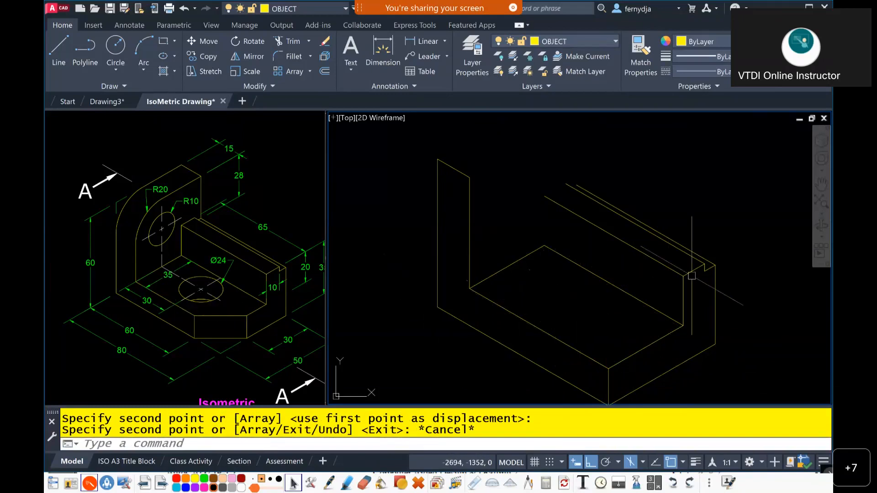
Copy the wall's inner vertical edge, its top edge and the notch ledge line from the wall's foot to the back corner of the floor.
scroll(693, 281, "up", 3)
left_click(670, 308)
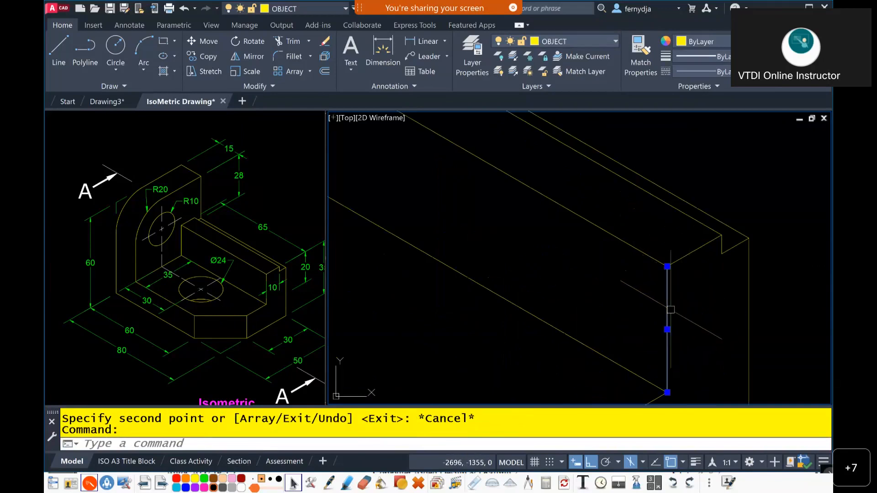
left_click(690, 254)
left_click(738, 247)
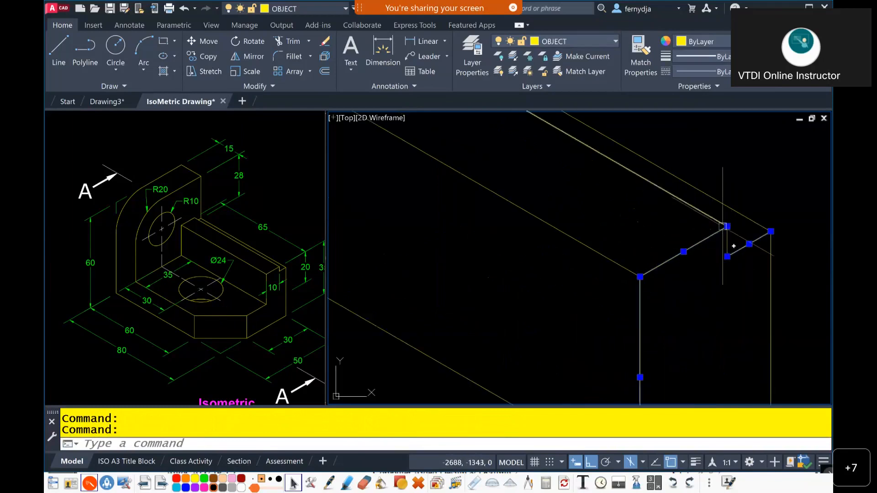
scroll(700, 254, "down", 2)
middle_click_drag(592, 224, 611, 319)
scroll(611, 319, "down", 2)
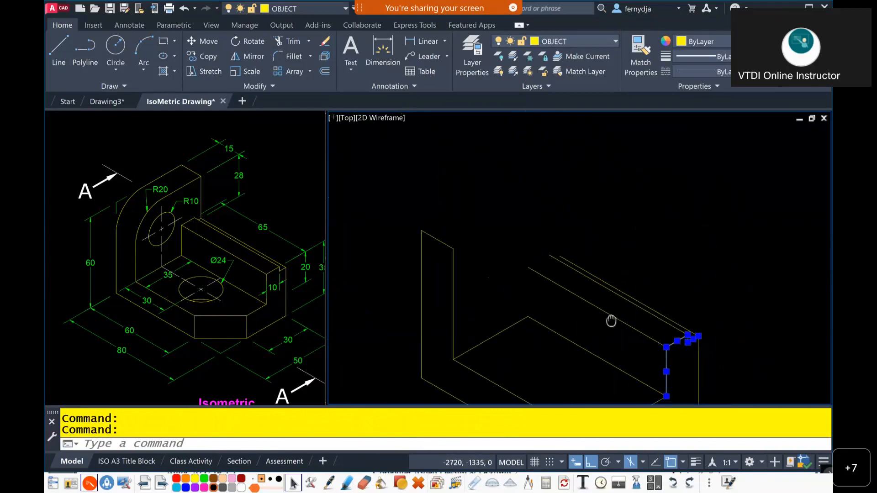
middle_click_drag(668, 319, 621, 201)
scroll(639, 235, "up", 1)
scroll(640, 240, "up", 1)
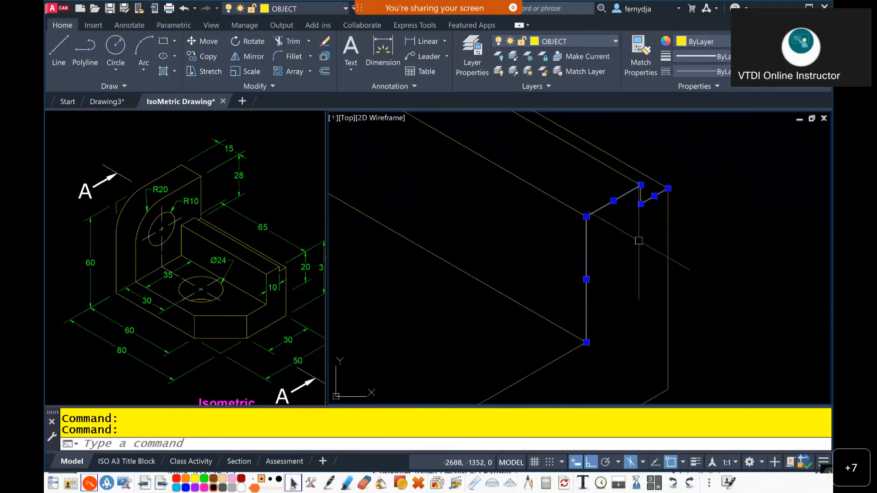
middle_click_drag(640, 258, 678, 278)
type("c")
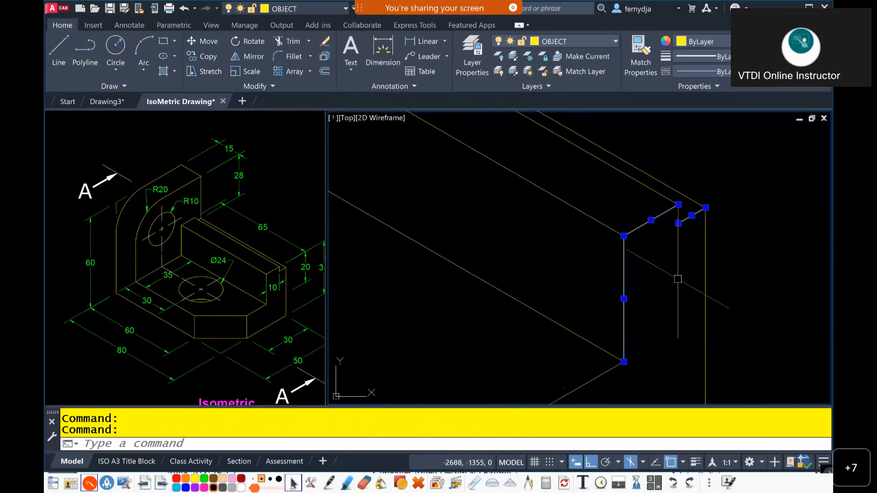
type("o")
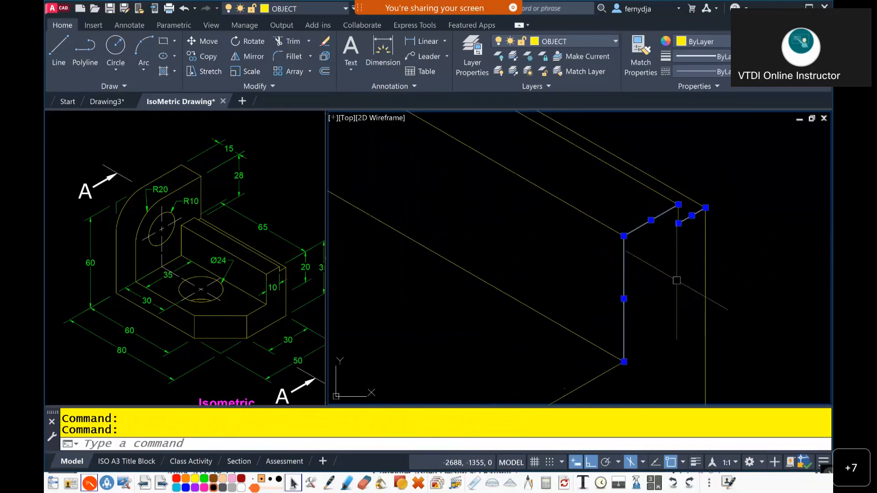
key("Return")
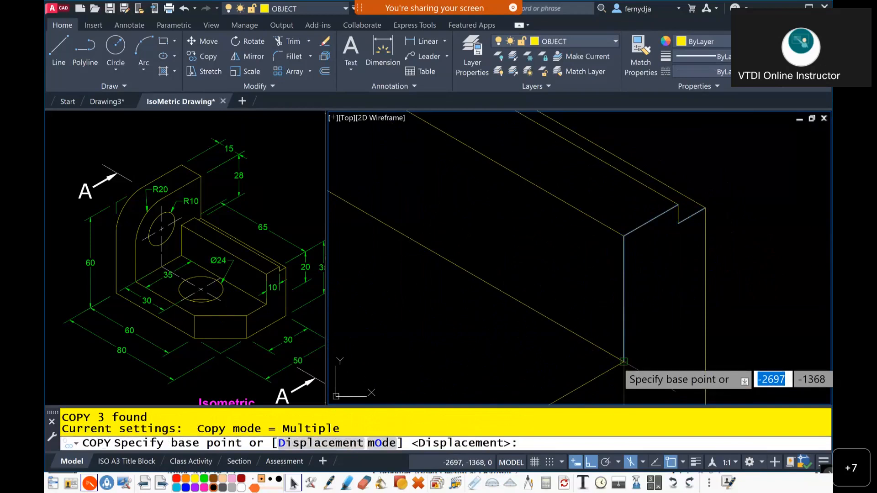
left_click(623, 363)
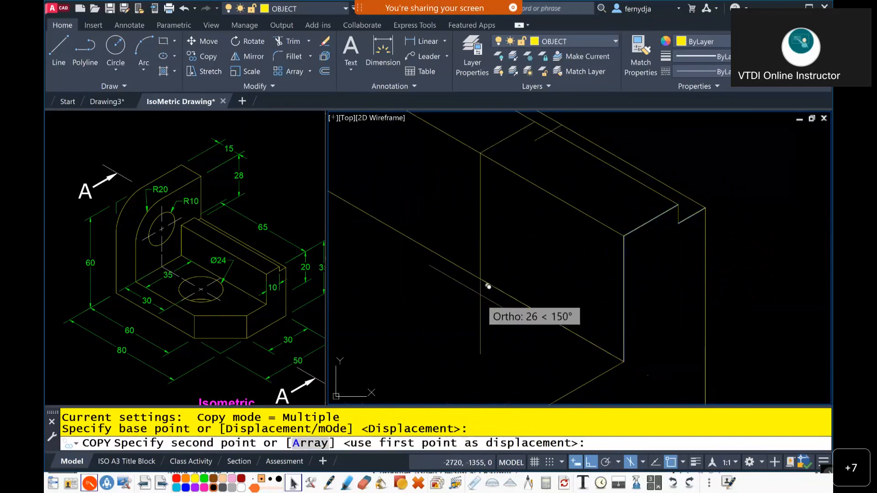
scroll(489, 287, "down", 2)
middle_click_drag(489, 287, 609, 375)
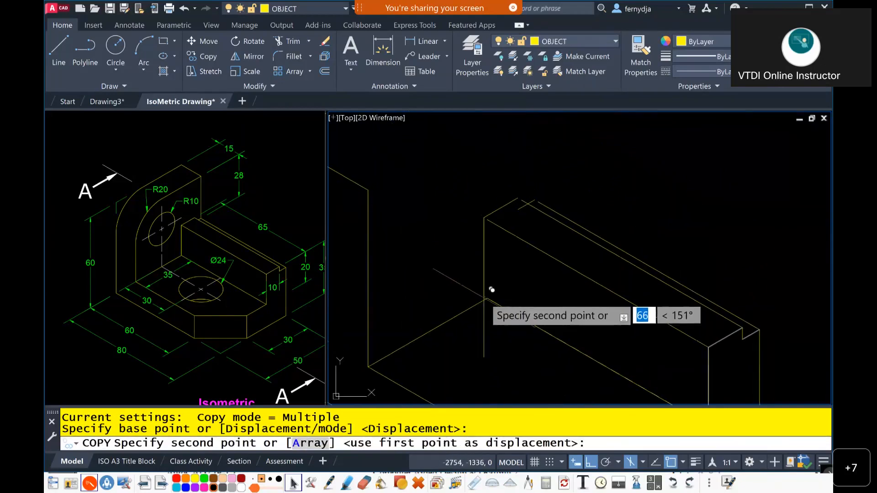
left_click(496, 288)
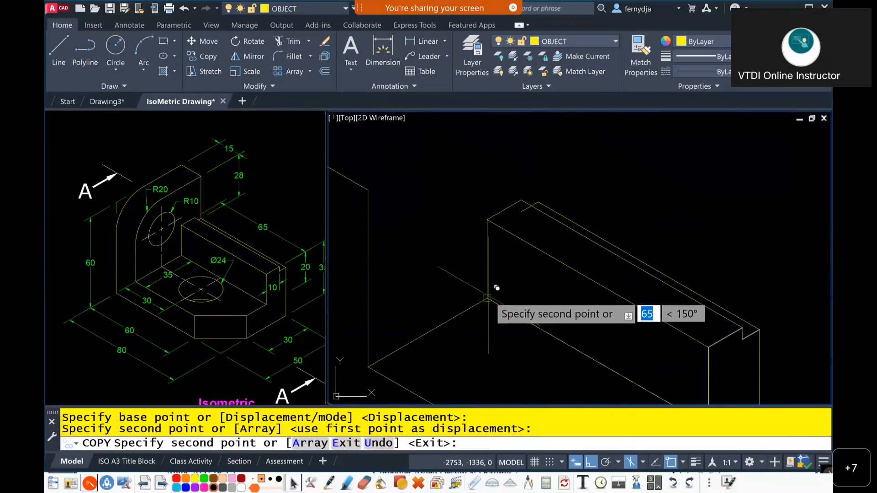
key("Escape")
scroll(488, 222, "up", 2)
scroll(482, 240, "down", 4)
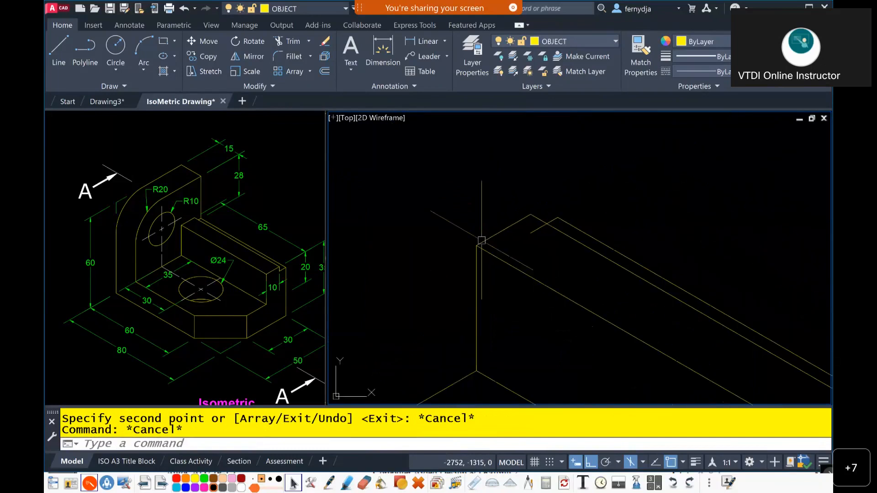
scroll(598, 232, "up", 2)
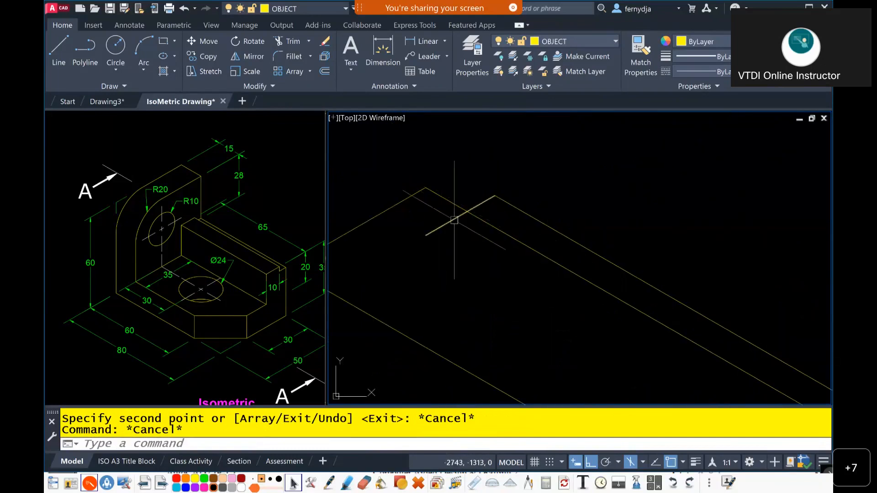
scroll(467, 222, "down", 2)
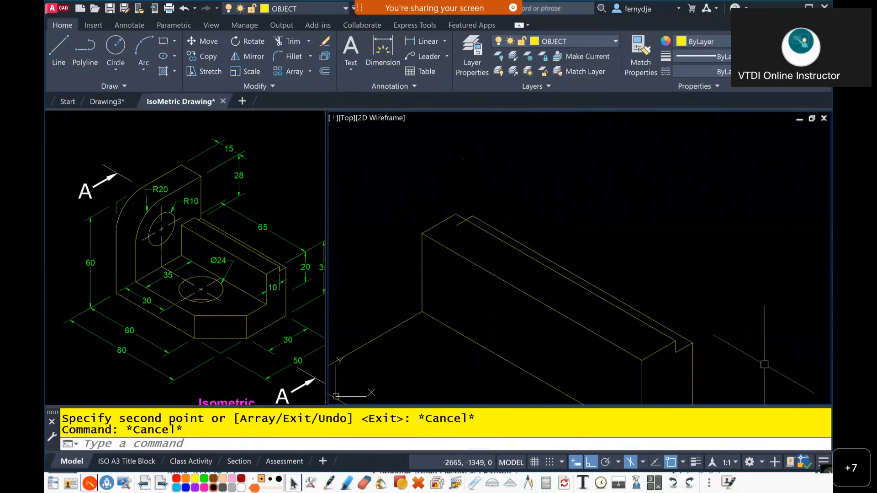
Copy the end profile's bottom edge from its lower front corner to both top corners of the upright's front face.
scroll(698, 358, "up", 3)
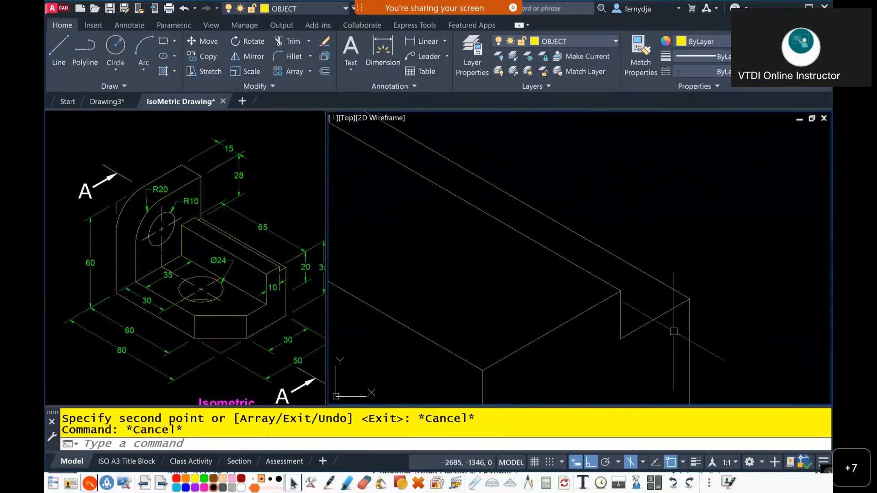
scroll(662, 317, "down", 3)
middle_click_drag(612, 273, 810, 369)
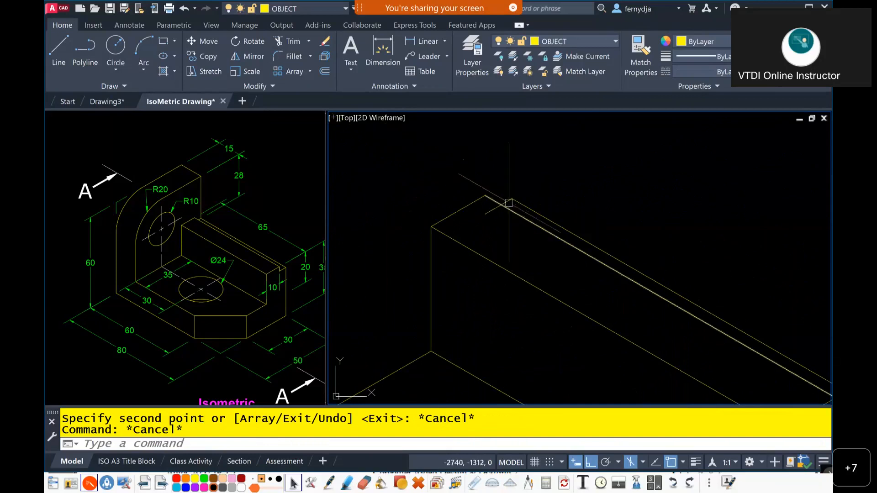
scroll(502, 217, "down", 4)
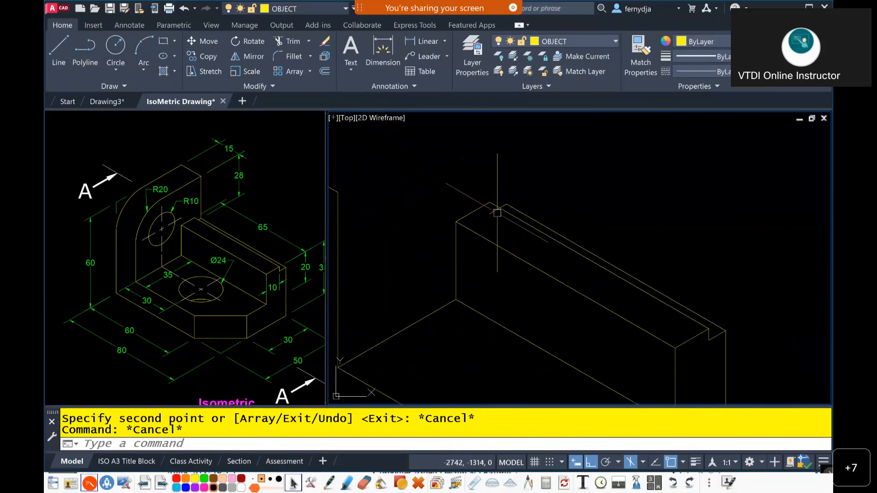
middle_click_drag(566, 276, 588, 278)
middle_click_drag(621, 318, 603, 273)
left_click(633, 326)
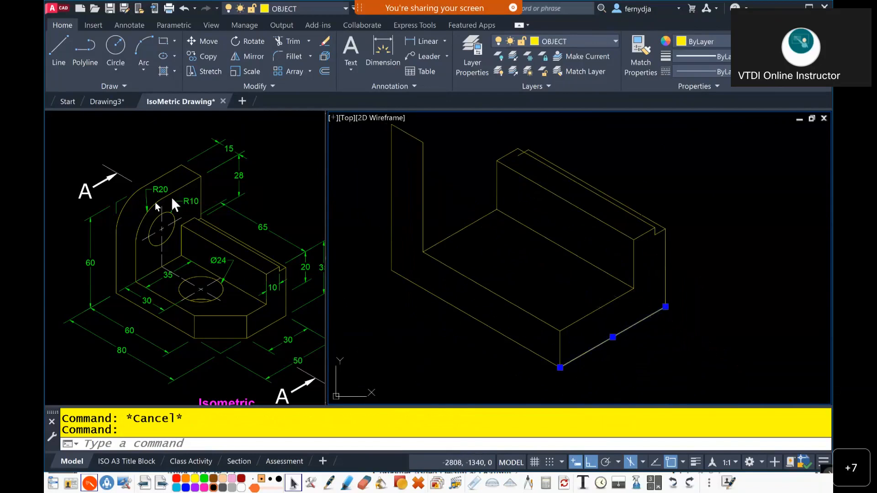
type("co")
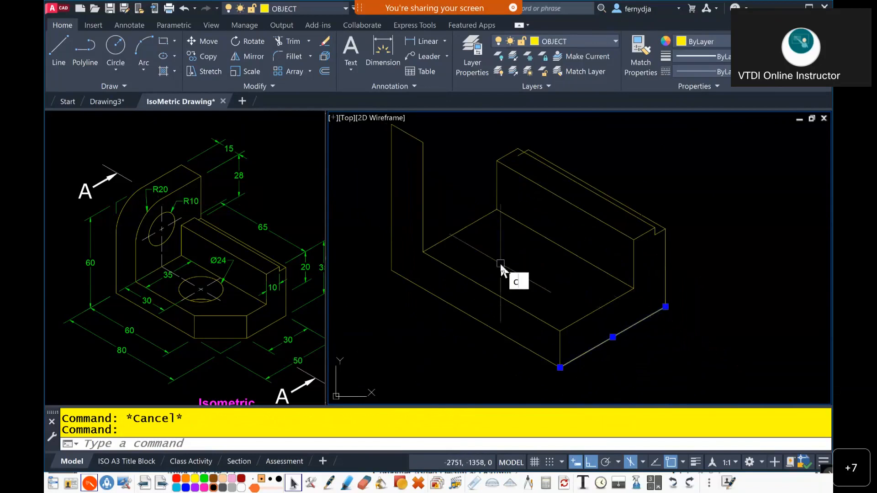
key("Return")
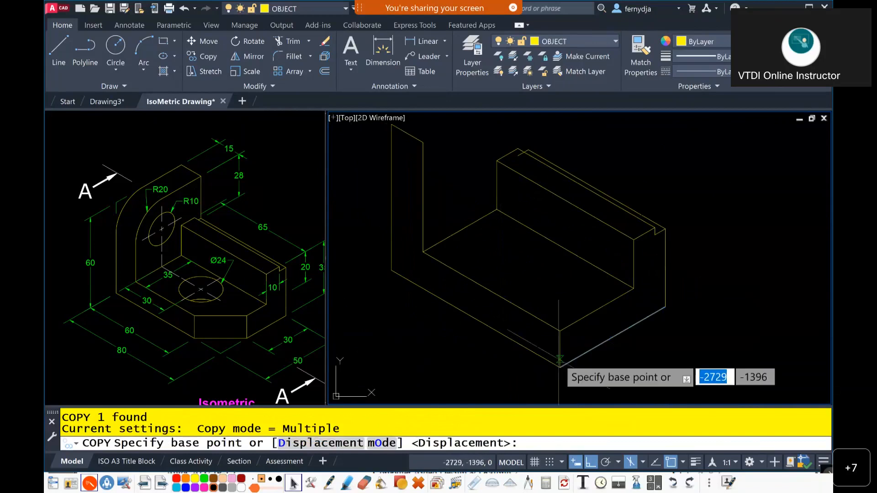
left_click(518, 186)
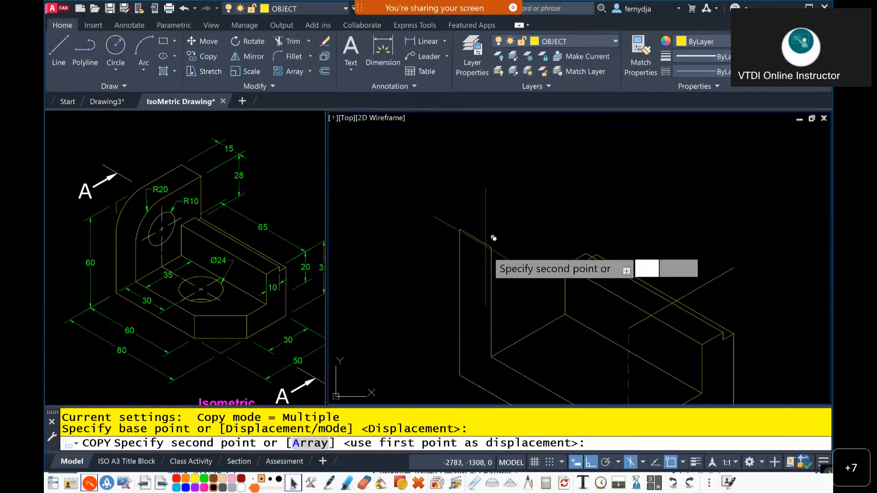
left_click(499, 237)
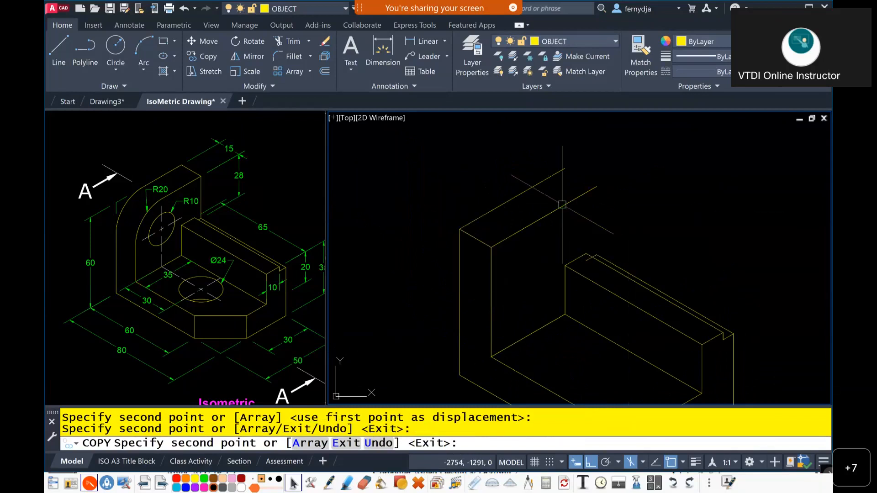
key("Escape")
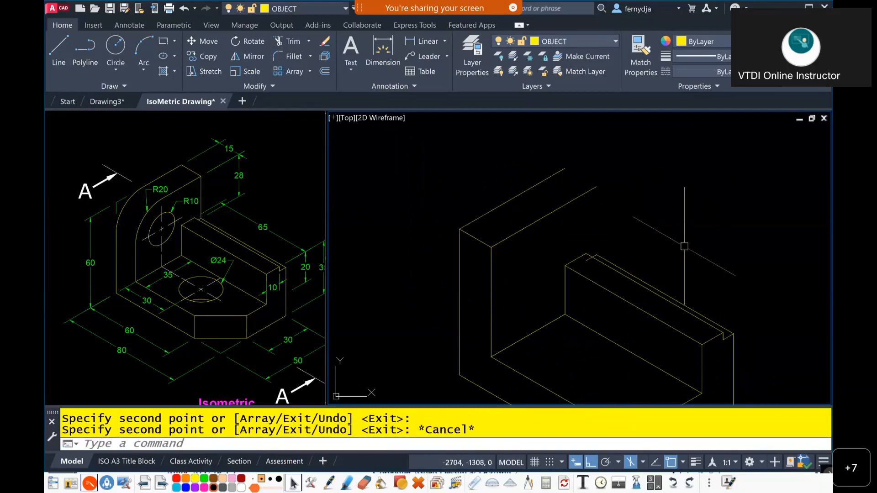
Copy the upright's short front top edge to the far ends of its two long top edges, closing the top face.
left_click(477, 238)
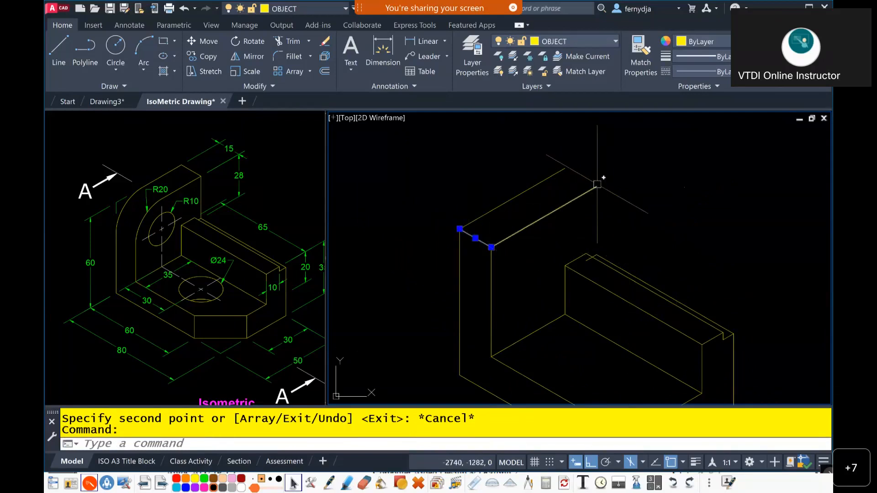
type("co")
key("Return")
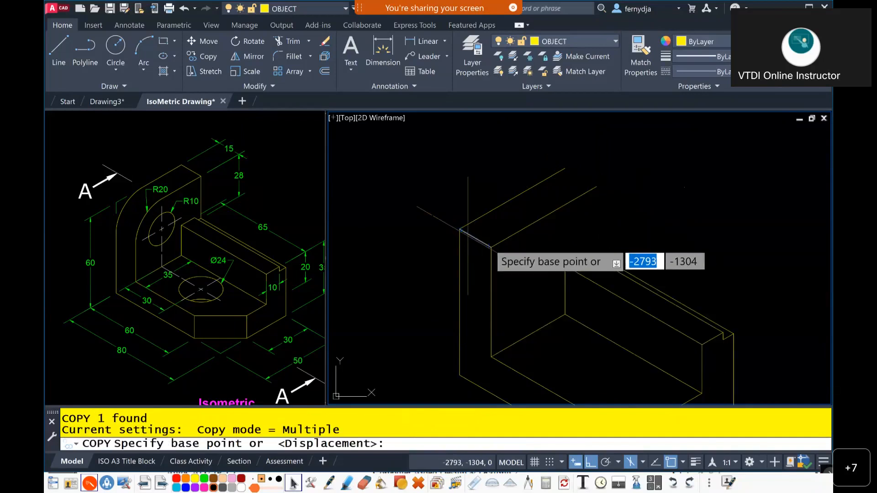
left_click(491, 248)
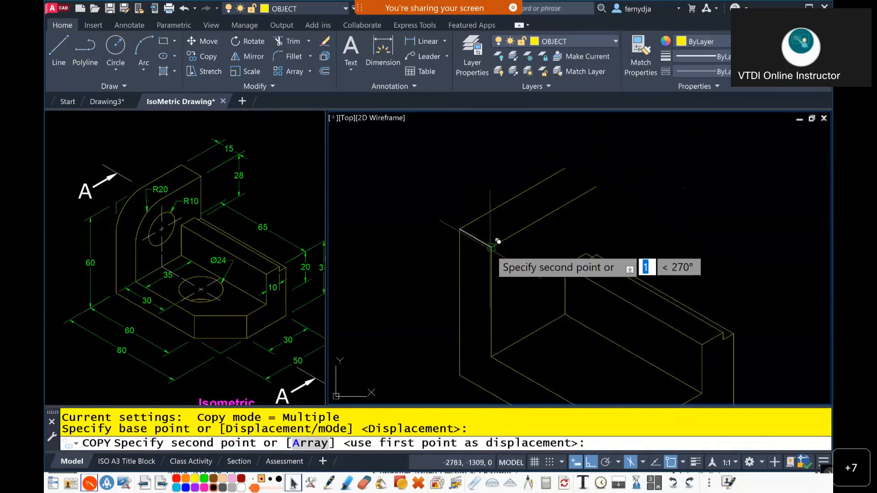
left_click(599, 184)
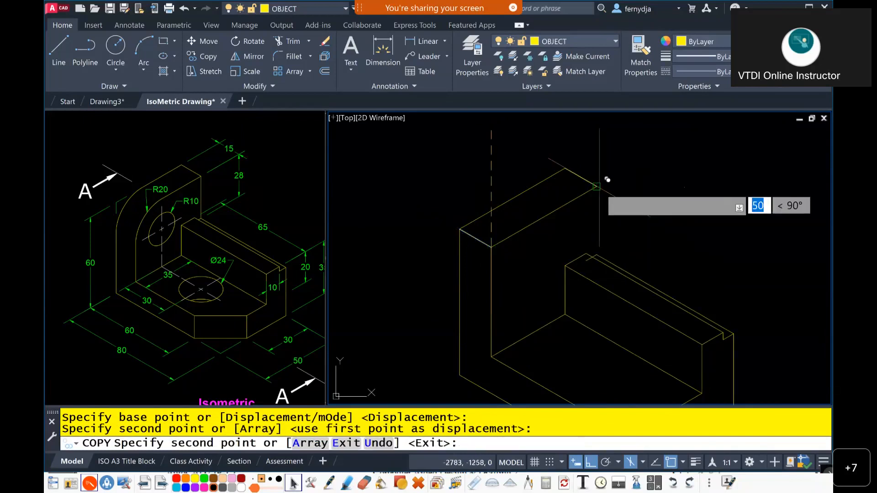
key("Escape")
key("Escape")
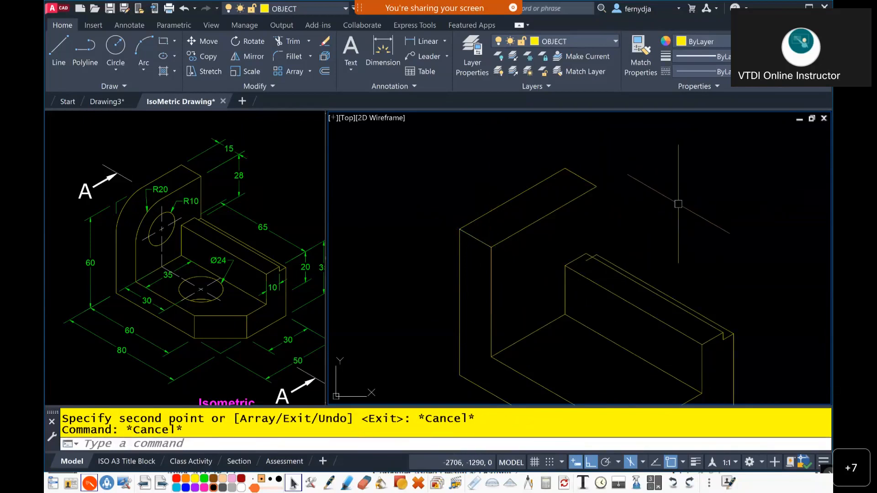
Draw a vertical line from the upright's inner back top corner down to the back end of the wall's outer top edge.
middle_click_drag(676, 204, 562, 194)
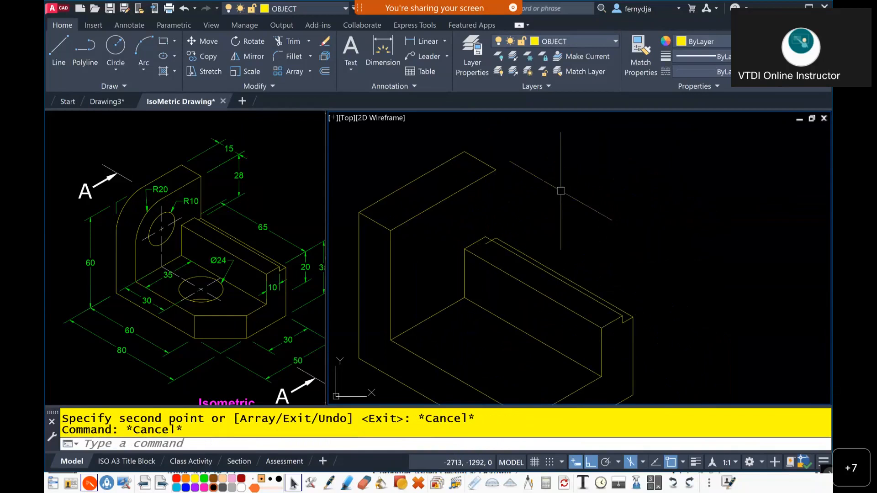
scroll(510, 174, "up", 2)
middle_click_drag(510, 174, 626, 195)
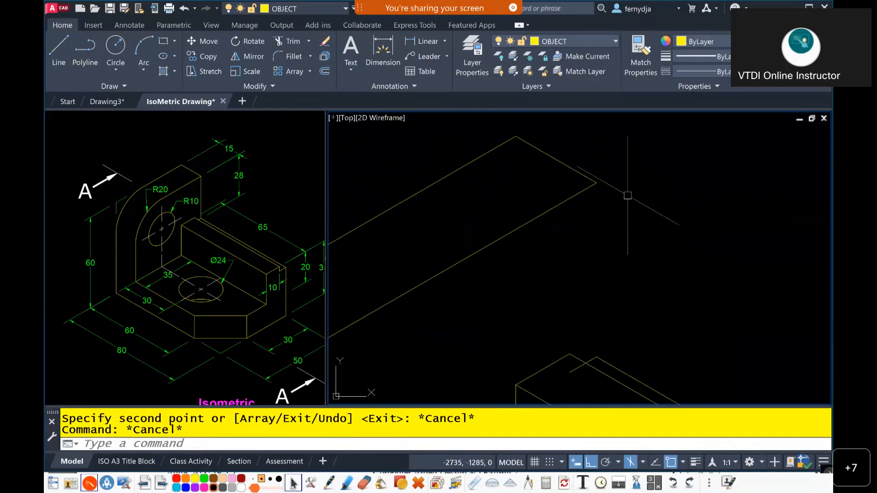
type("l")
key("Return")
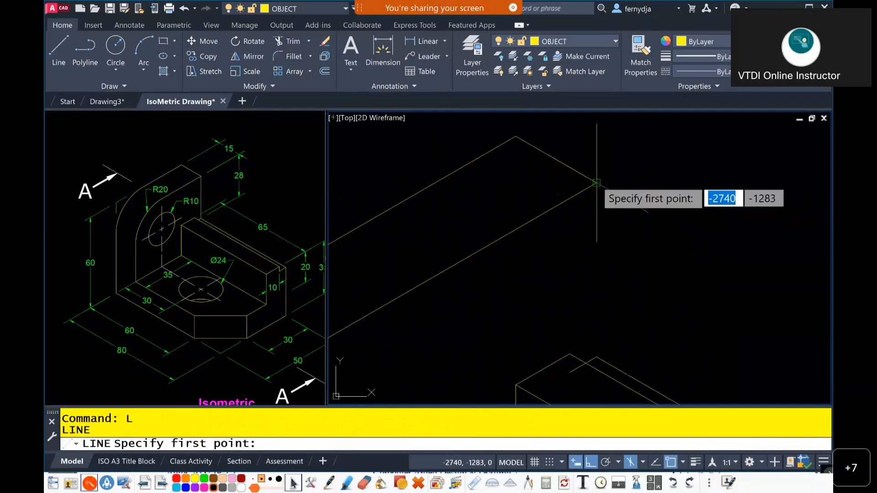
left_click(596, 181)
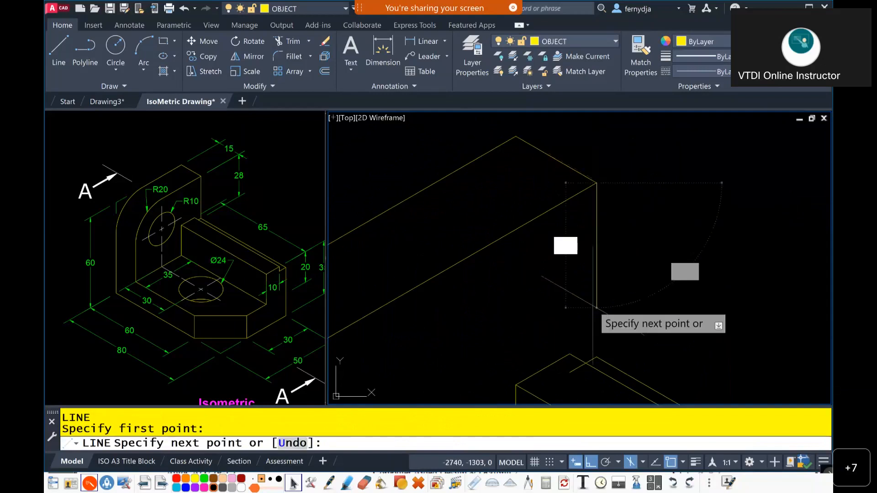
scroll(596, 307, "up", 5)
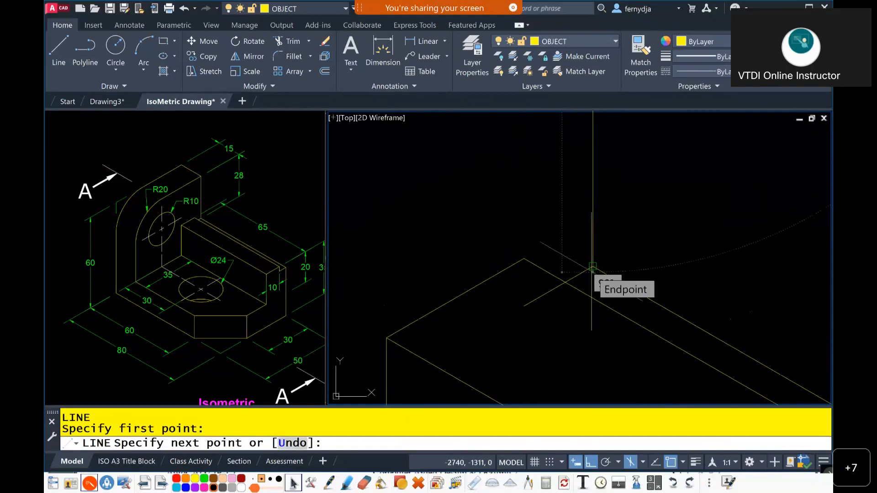
left_click(593, 266)
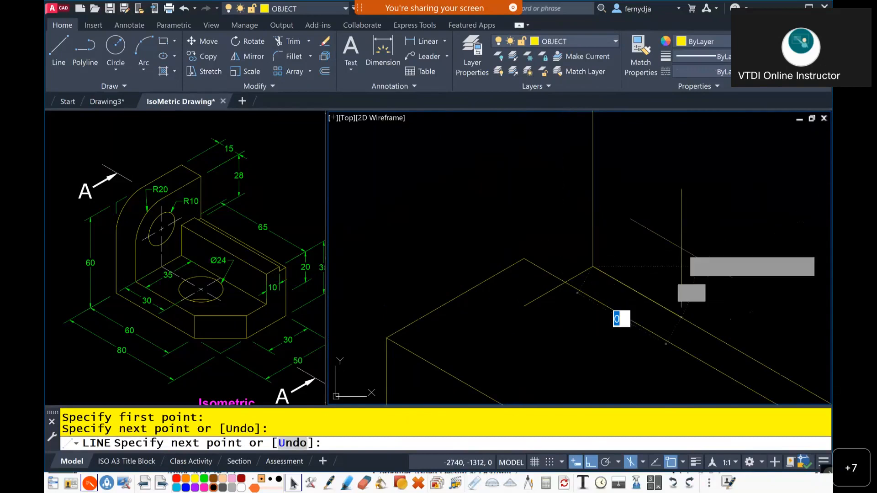
key("Escape")
Examine where the upright meets the notched wall and compare the whole outline with the reference view.
scroll(749, 236, "up", 3)
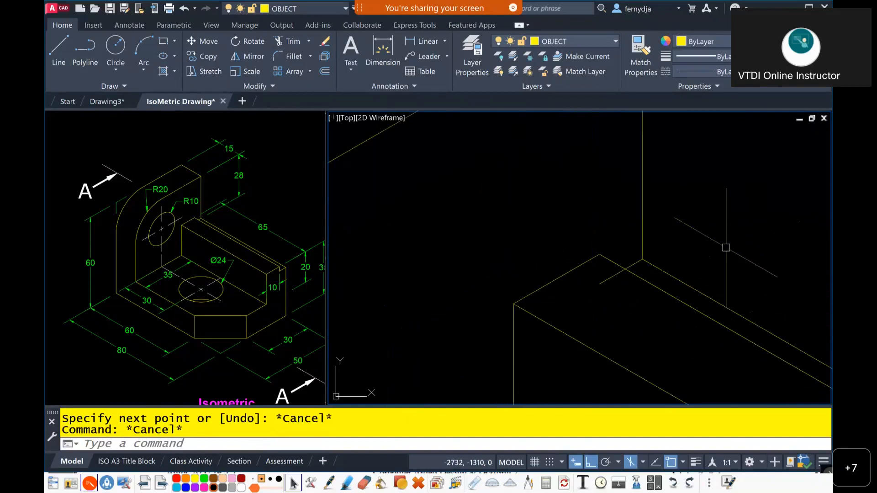
middle_click_drag(768, 227, 681, 243)
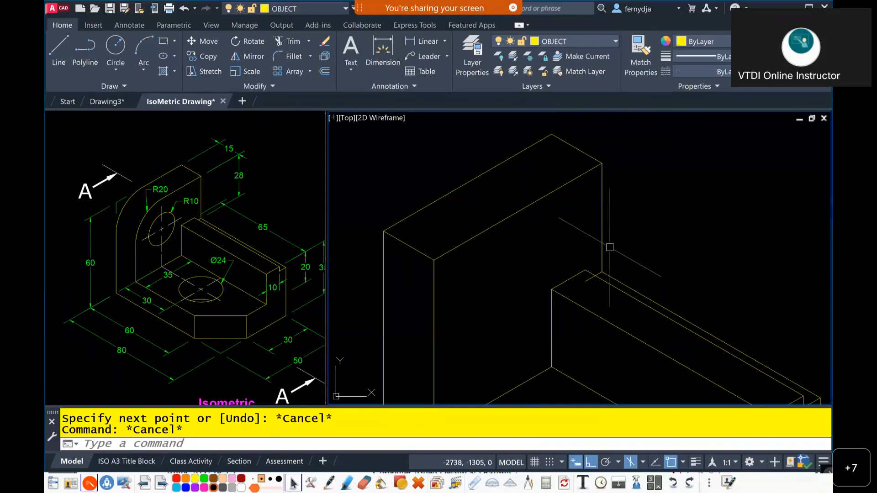
scroll(609, 250, "up", 4)
scroll(556, 268, "down", 4)
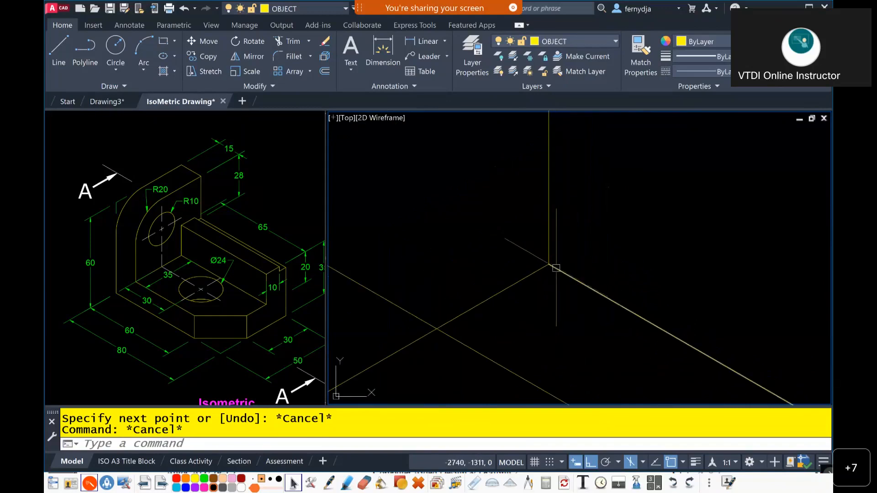
scroll(686, 304, "down", 4)
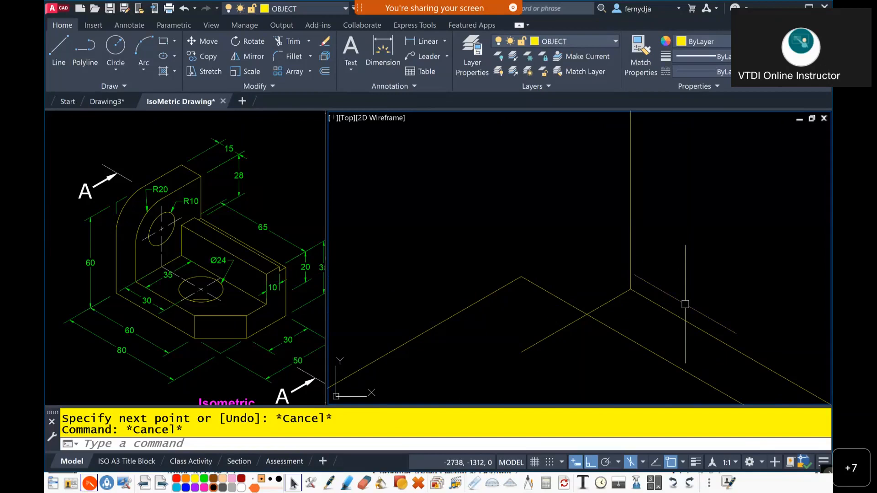
scroll(656, 276, "down", 2)
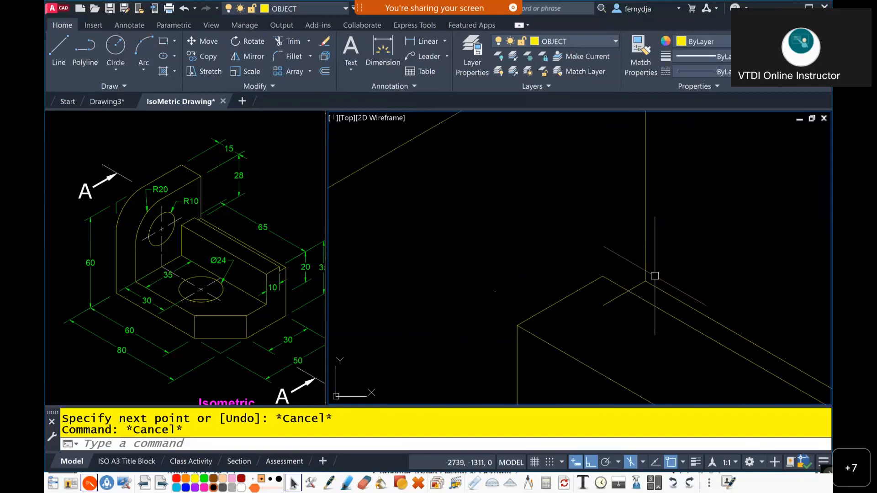
middle_click_drag(683, 261, 684, 327)
scroll(708, 223, "down", 2)
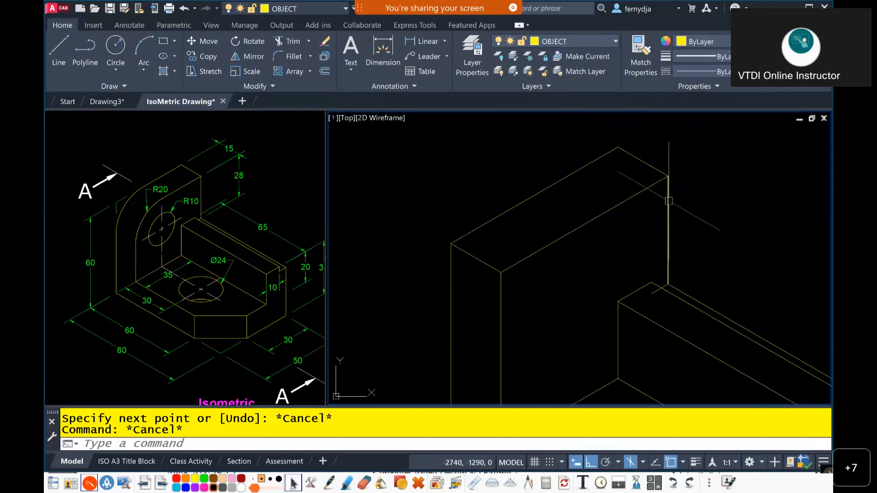
scroll(698, 281, "up", 2)
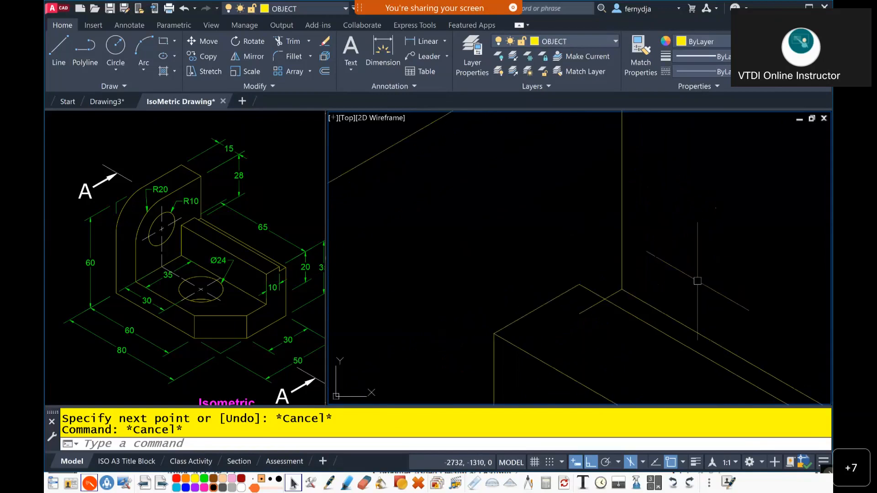
middle_click_drag(698, 281, 690, 345)
scroll(699, 347, "down", 1)
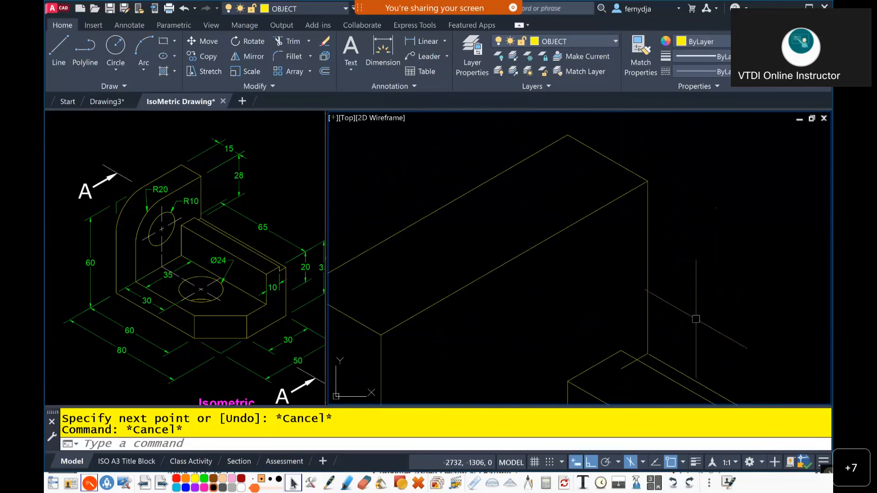
scroll(695, 319, "down", 2)
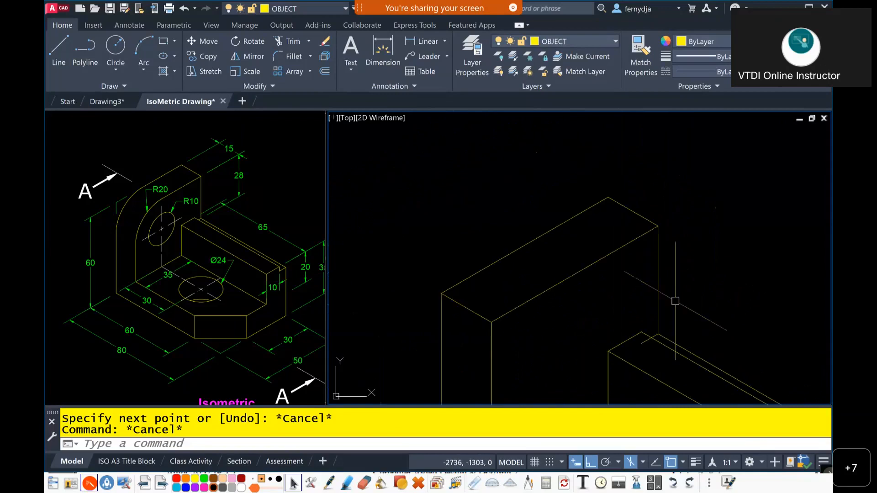
middle_click_drag(675, 300, 622, 228)
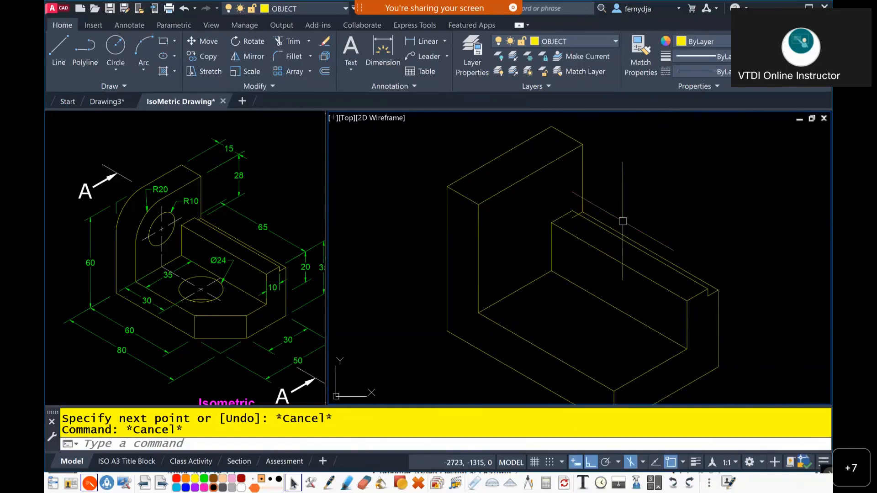
scroll(622, 221, "down", 2)
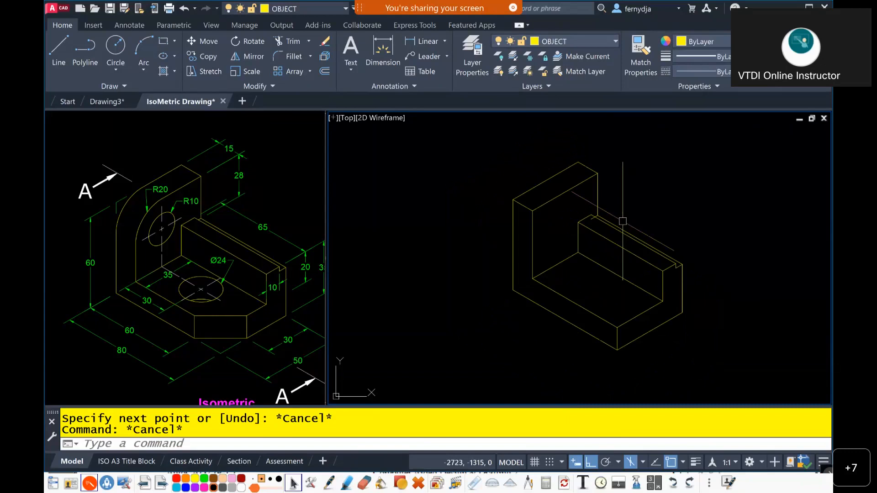
scroll(617, 220, "up", 3)
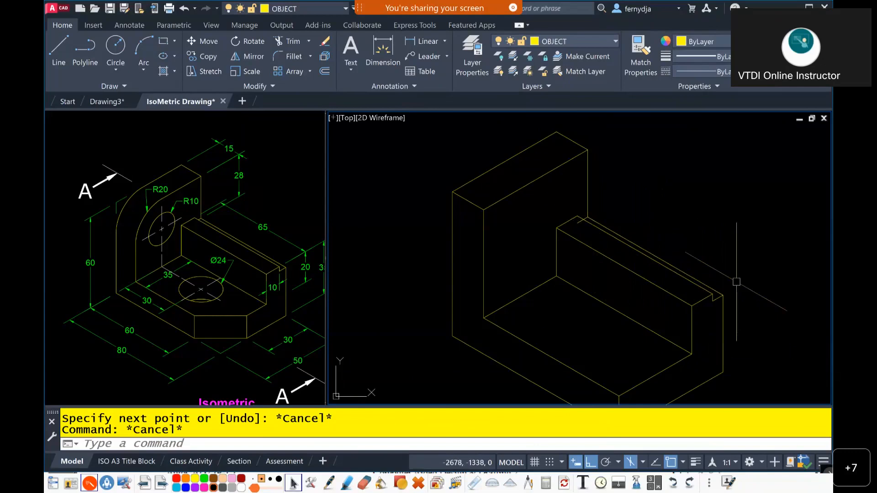
scroll(727, 274, "down", 2)
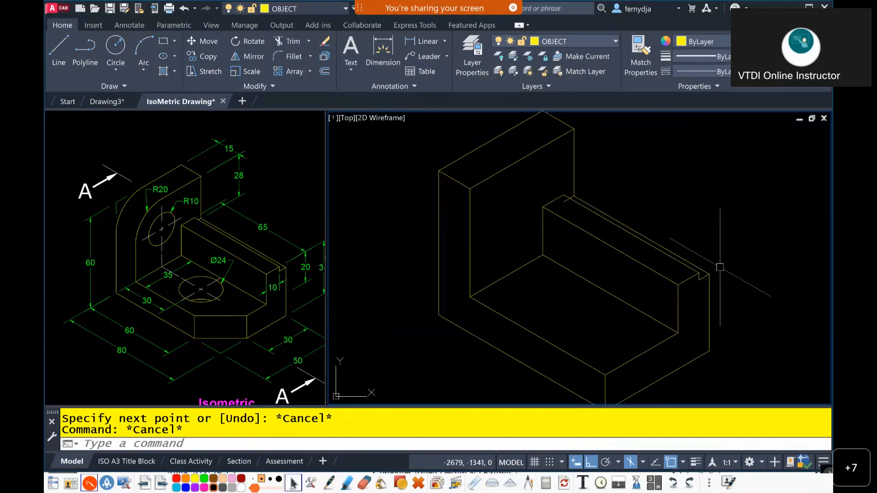
middle_click_drag(730, 272, 666, 278)
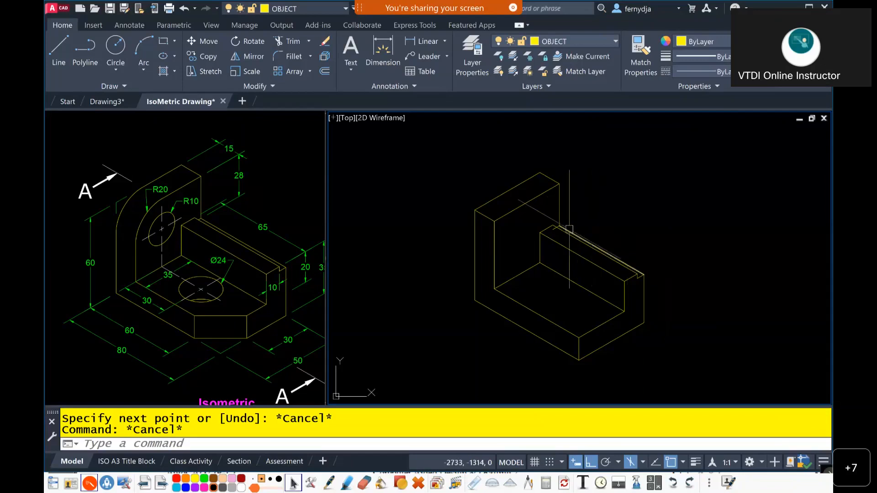
scroll(570, 229, "up", 5)
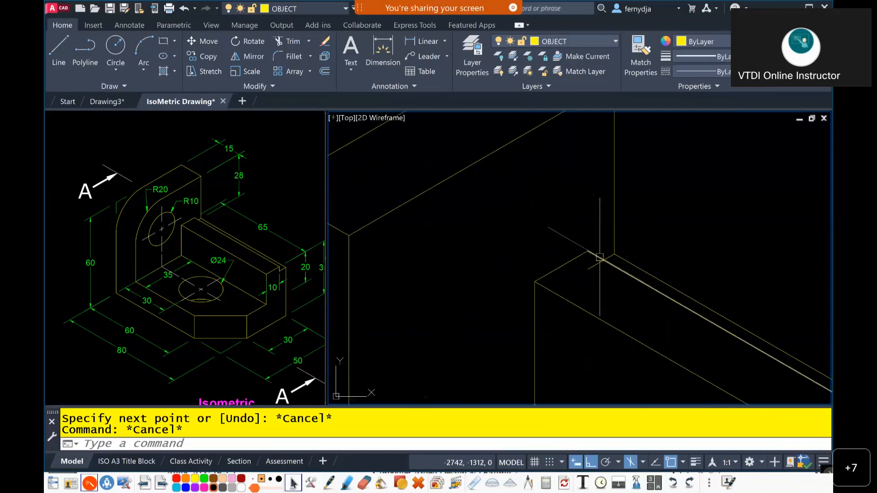
Trim the short leftover line end that overshoots the wall's top edge where the notched wall meets the upright.
type("tr")
key("Return")
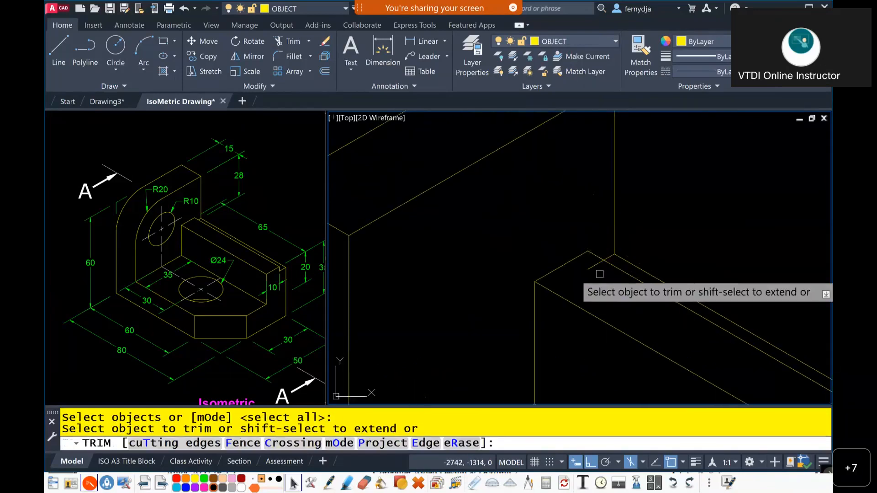
left_click(593, 265)
scroll(659, 282, "down", 5)
scroll(659, 282, "up", 8)
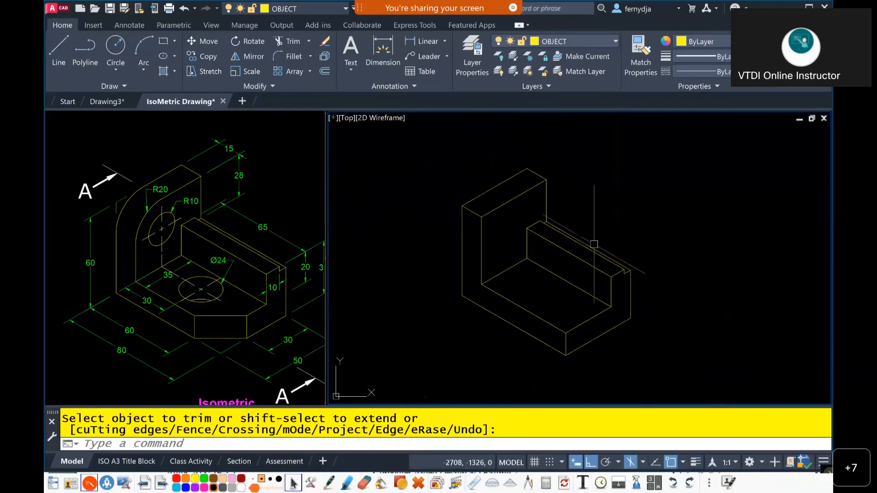
middle_click_drag(649, 258, 722, 256)
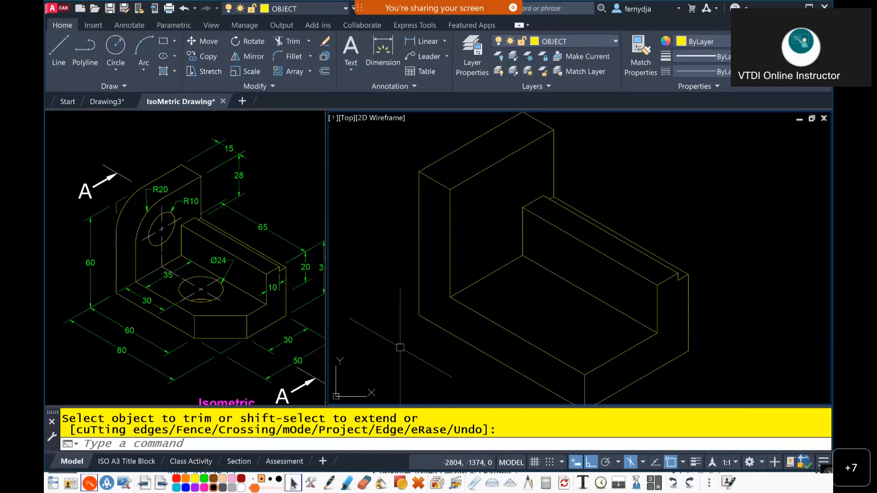
Examine the cut-off front corner and its two vertical edges in the reference view, comparing them with the base's square corner.
middle_click_drag(581, 331, 531, 286)
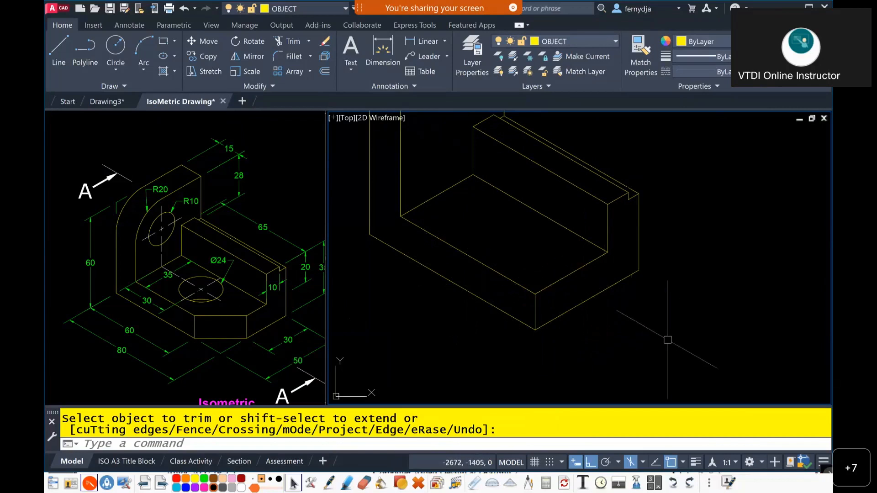
middle_click_drag(671, 343, 728, 388)
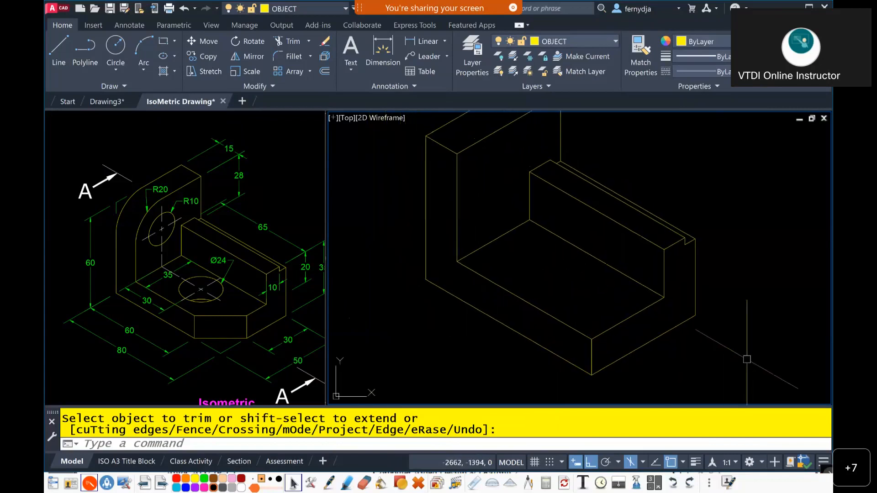
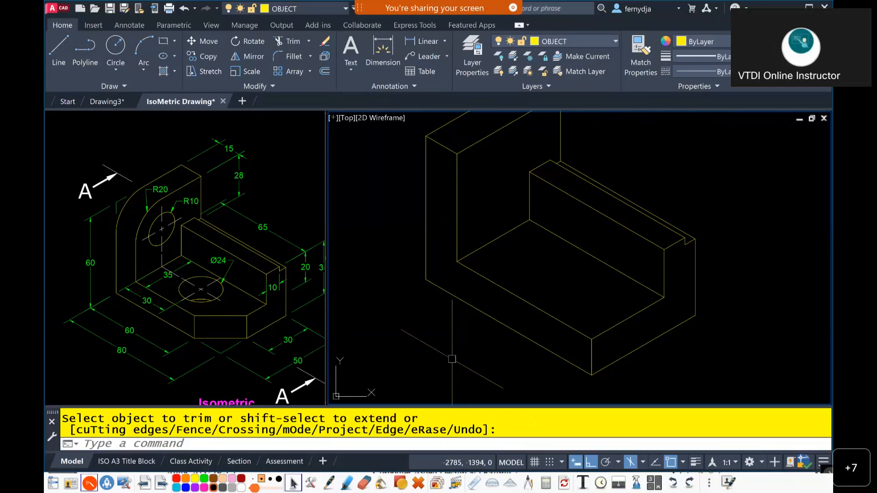
left_click(255, 322)
left_click(247, 326)
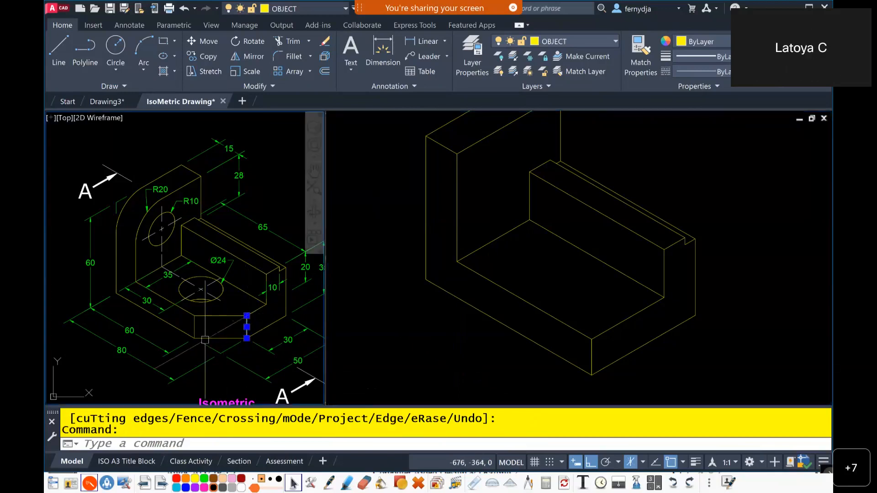
left_click(194, 327)
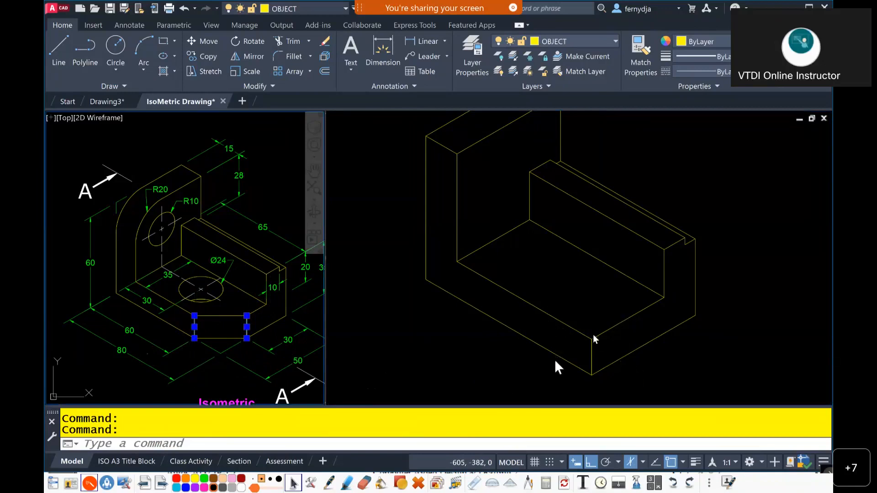
left_click(429, 350)
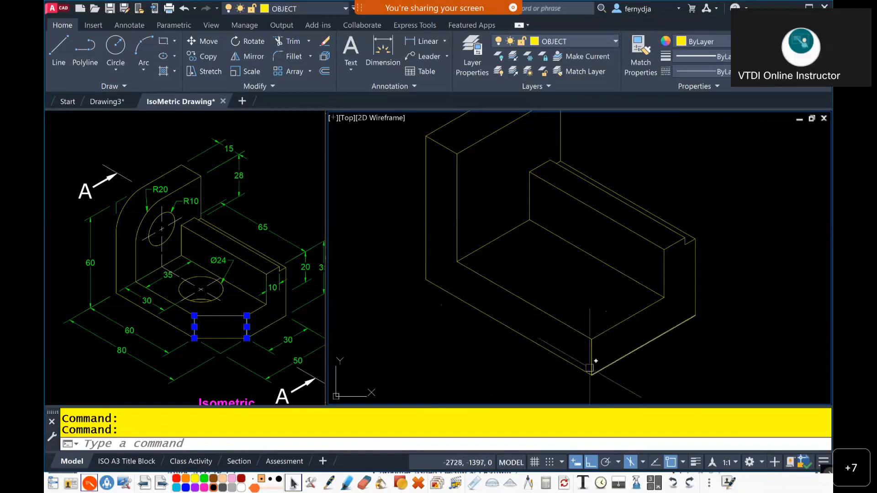
key("Escape")
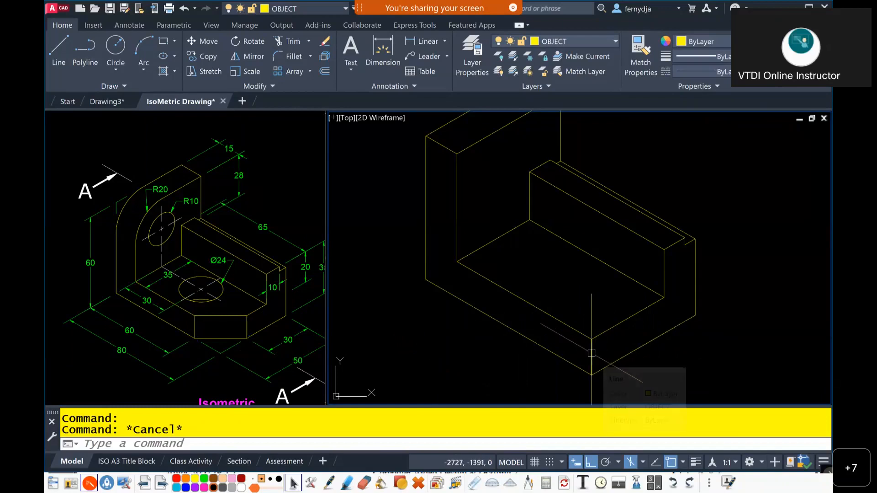
Try to offset the base's front vertical corner edge by 20 to both sides.
type("o")
key("Return")
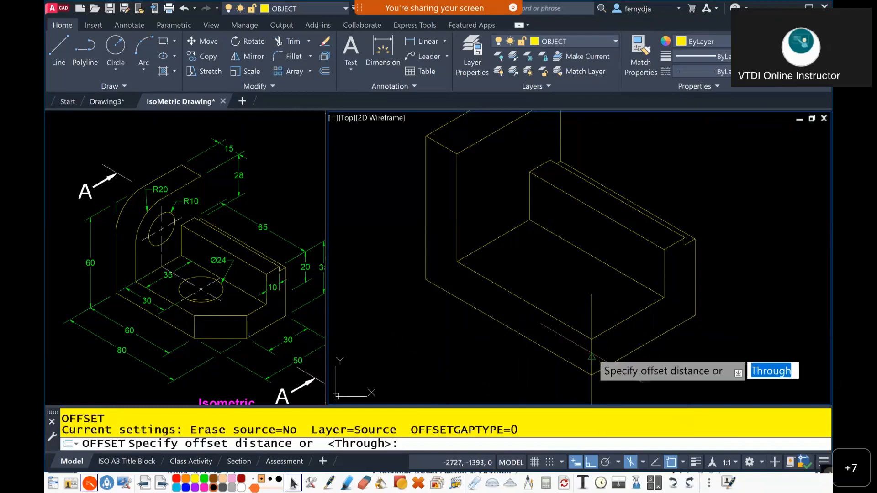
type("20")
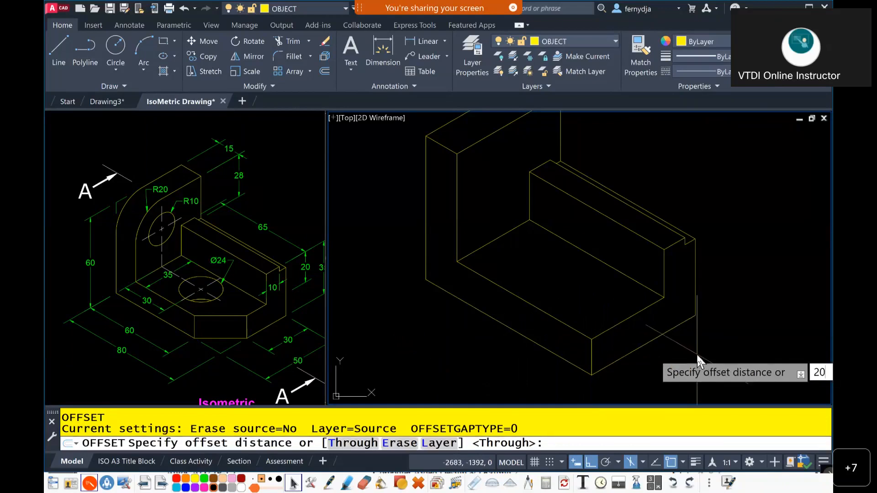
key("Return")
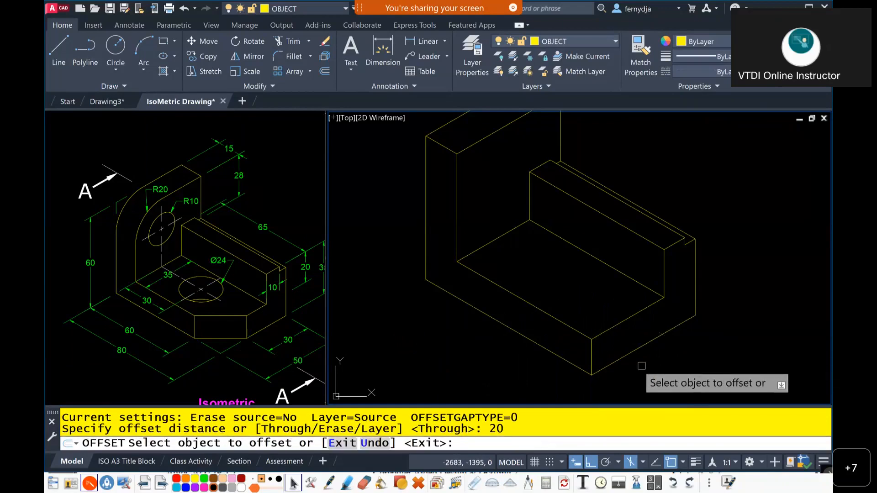
left_click(594, 356)
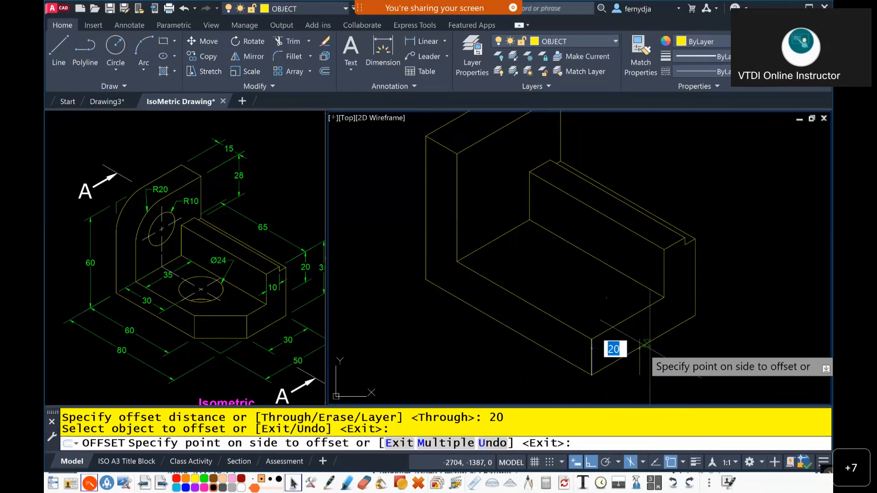
left_click(646, 344)
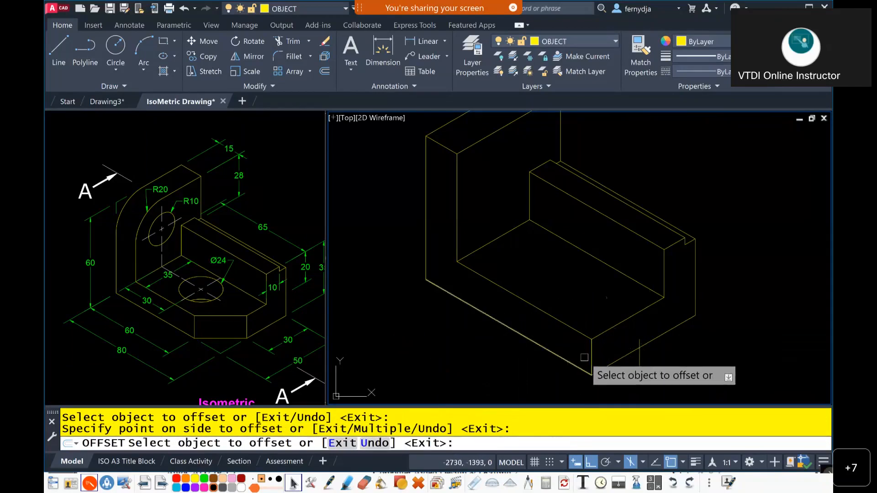
left_click(589, 359)
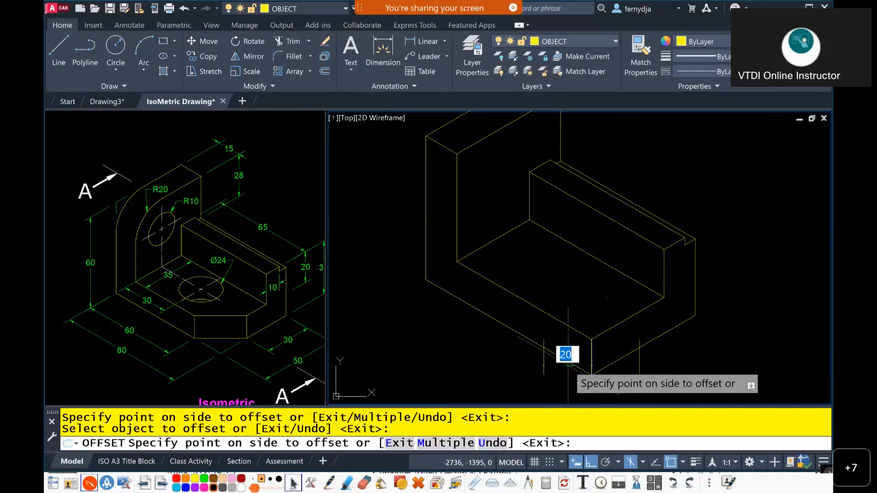
left_click(526, 364)
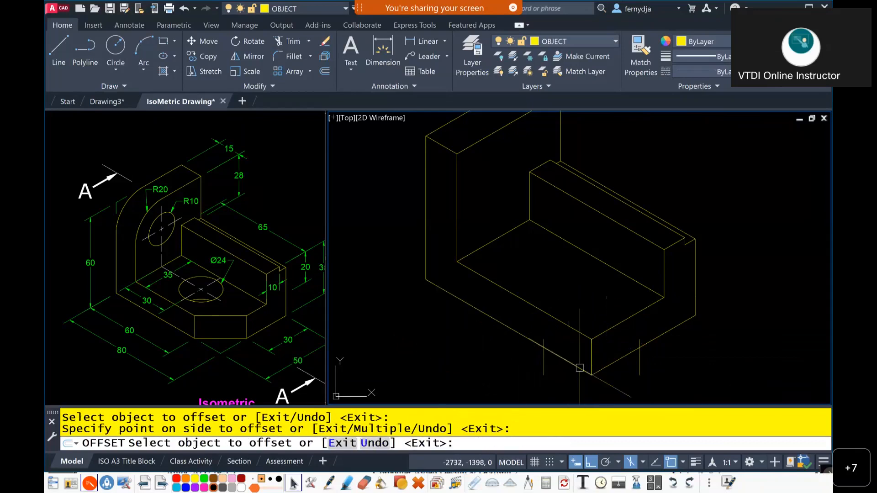
key("Escape")
middle_click_drag(626, 368, 615, 338)
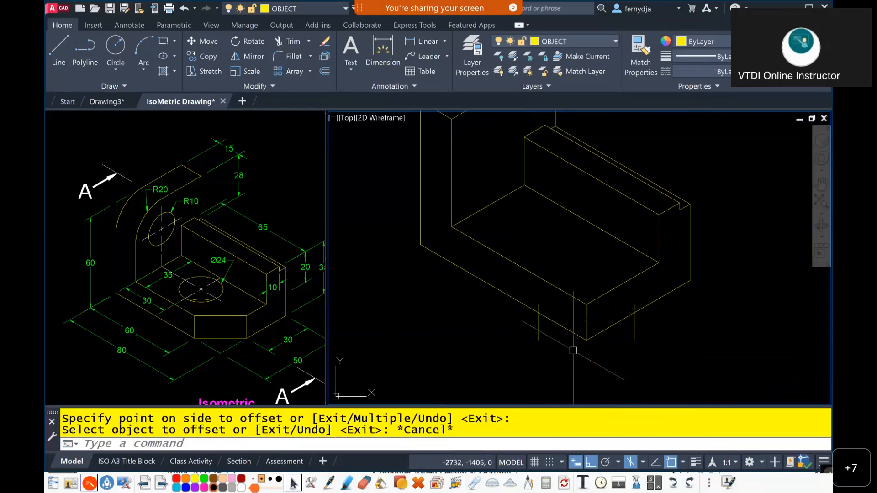
type("di")
key("Return")
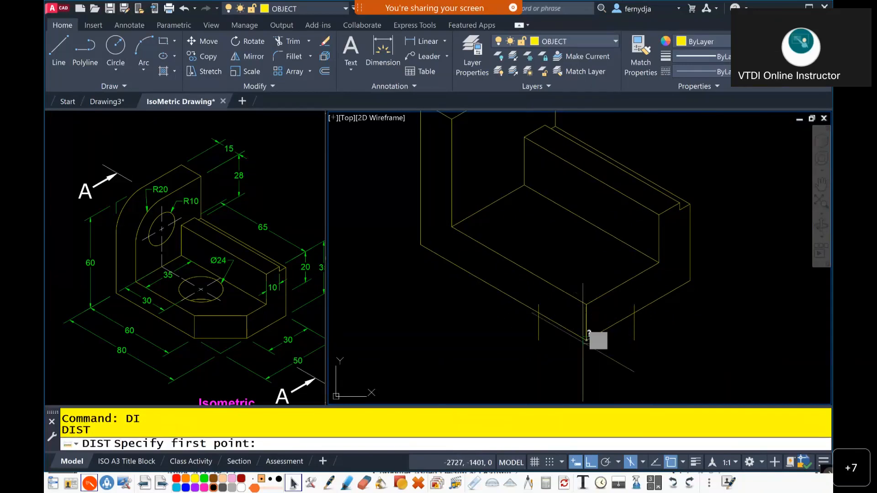
left_click(587, 339)
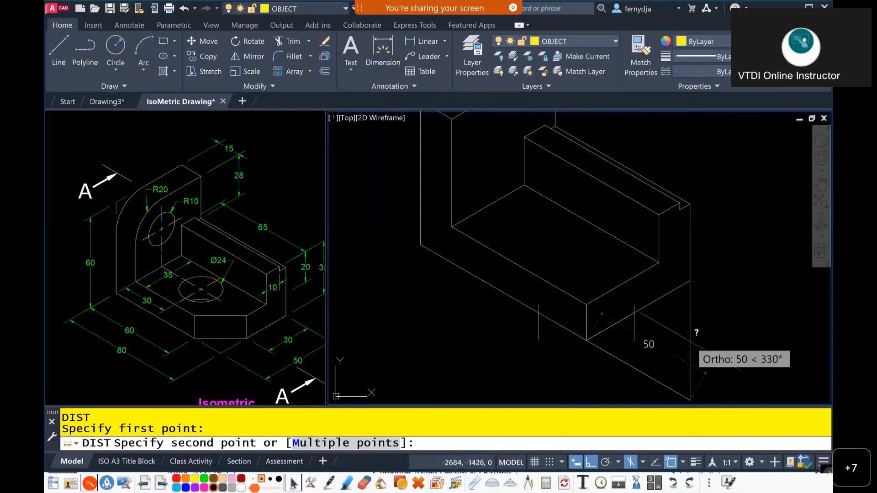
key("Escape")
key("Escape")
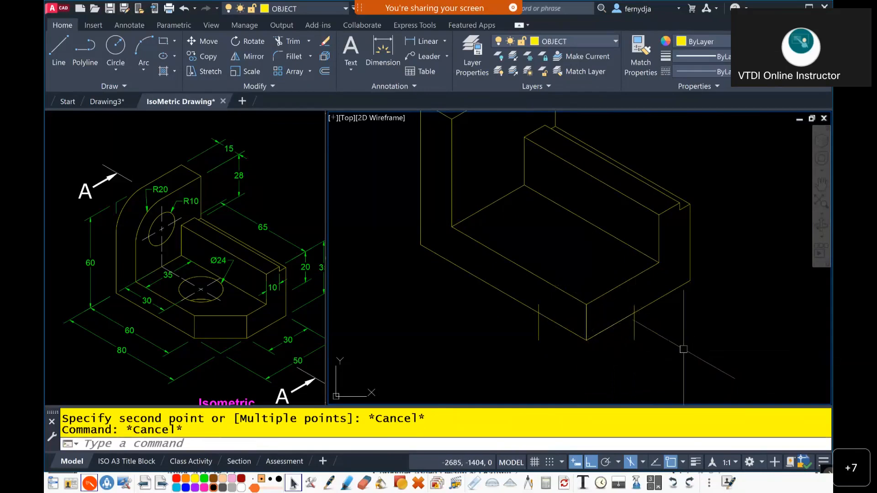
Erase the two offset vertical lines on either side of the base's front corner.
left_click(635, 326)
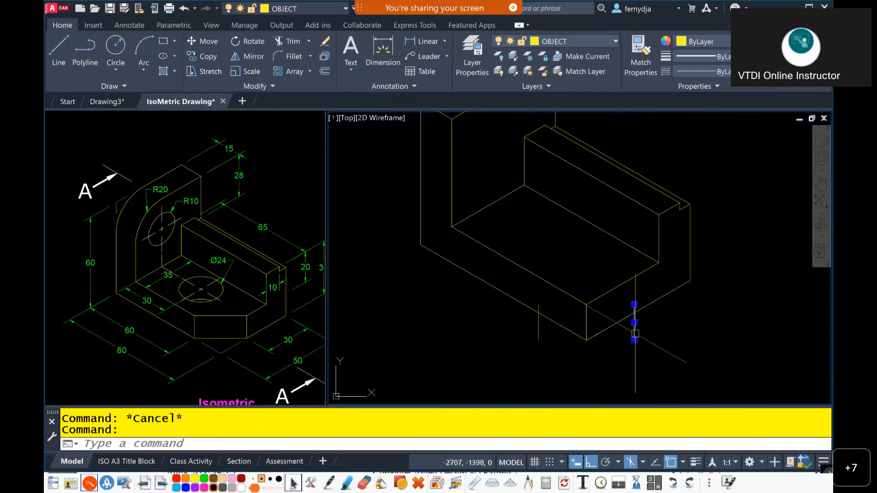
left_click(539, 323)
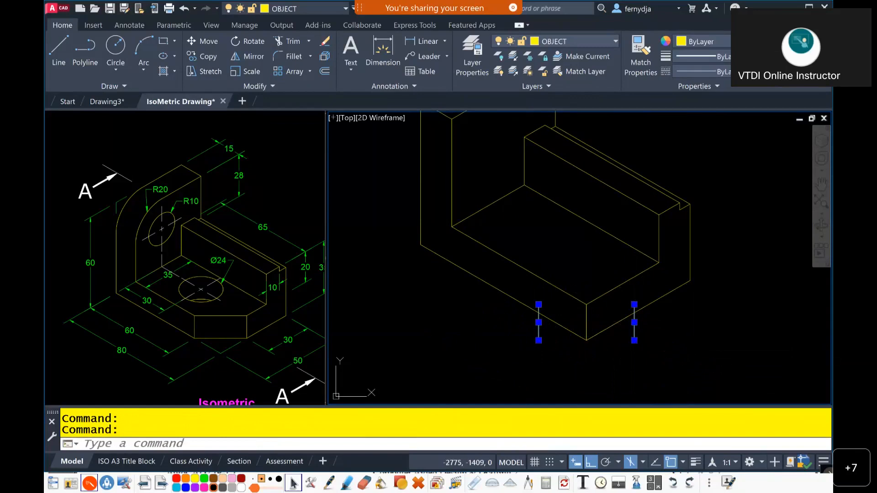
type("E")
key("Return")
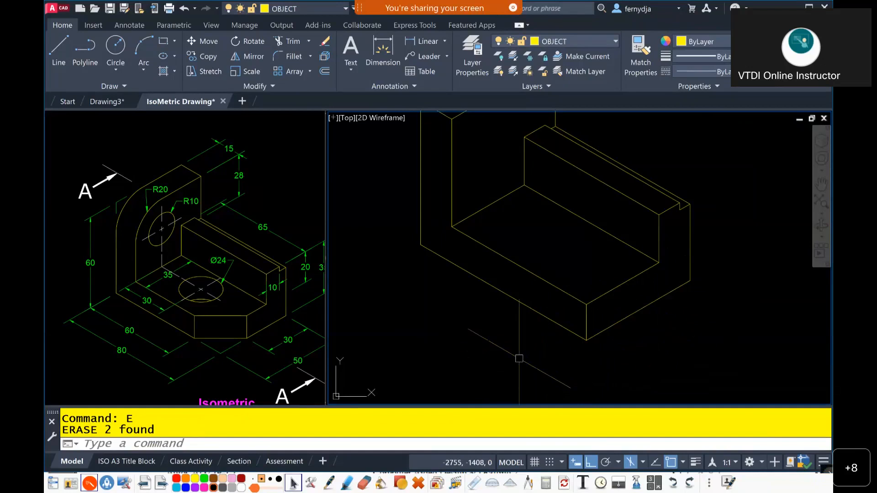
On the top isoplane, copy the base's front vertical corner edge 20 along each of the two adjoining bottom edges.
key("F5")
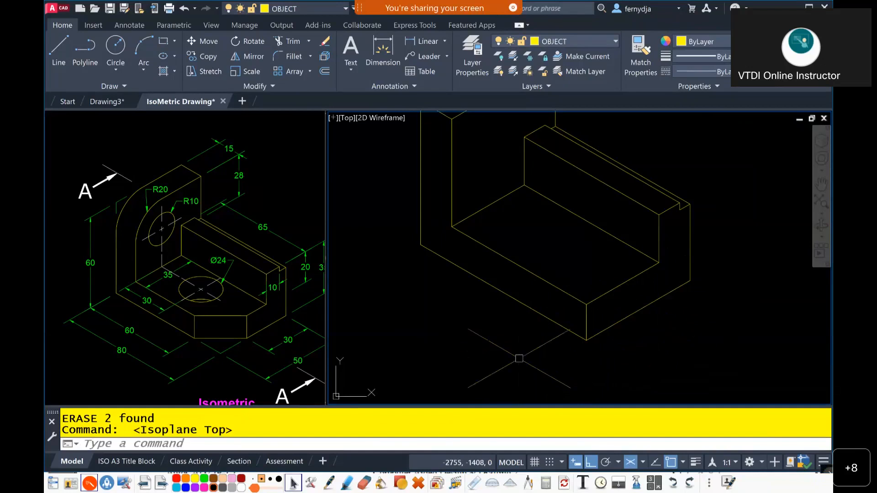
left_click(589, 328)
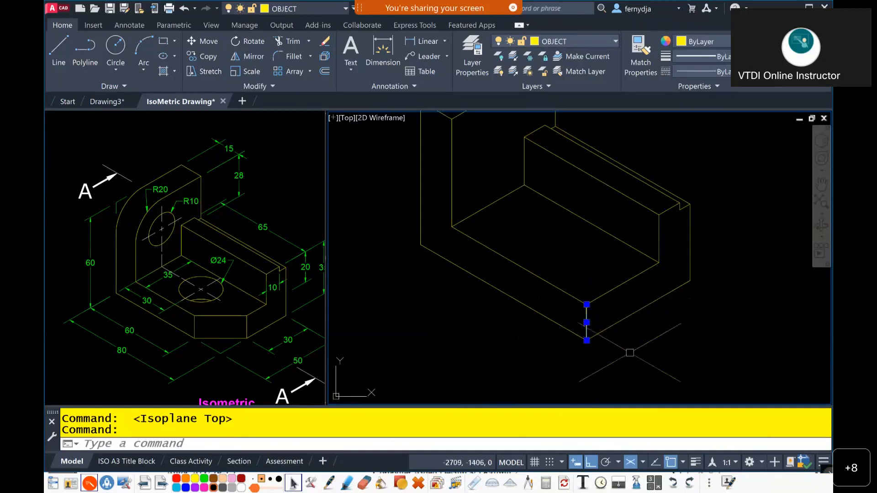
type("co")
key("Return")
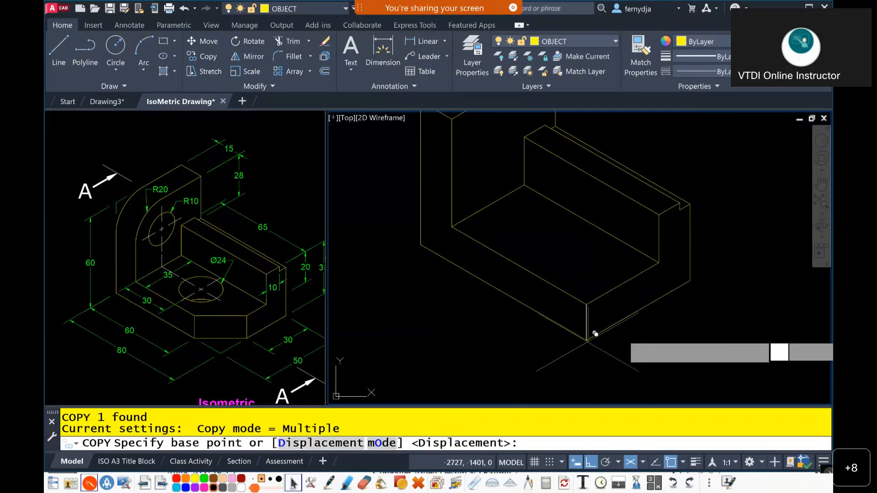
left_click(587, 340)
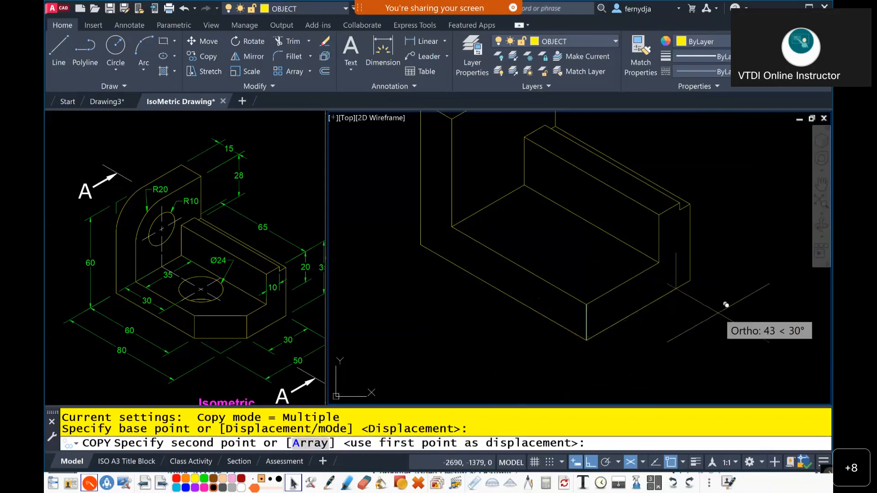
type("20")
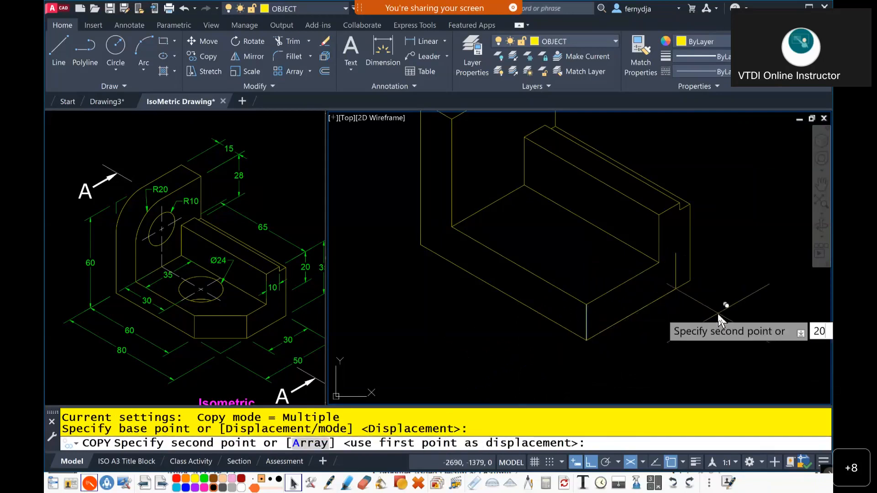
key("Return")
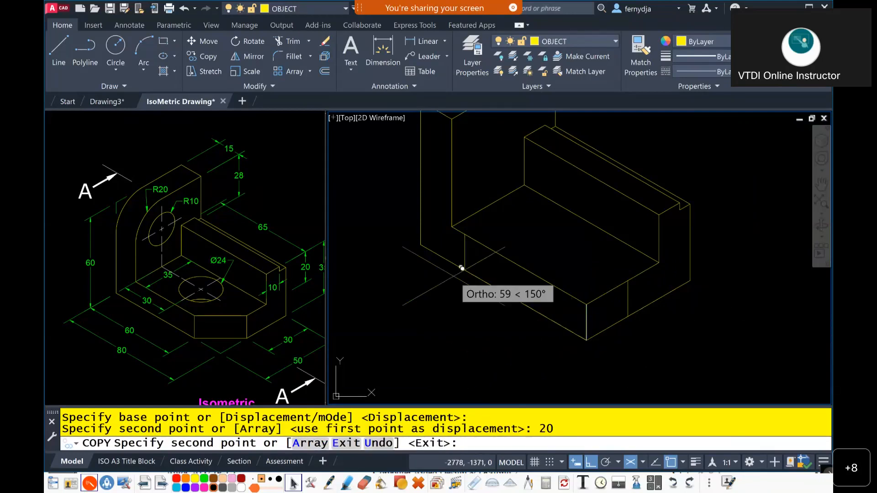
type("2")
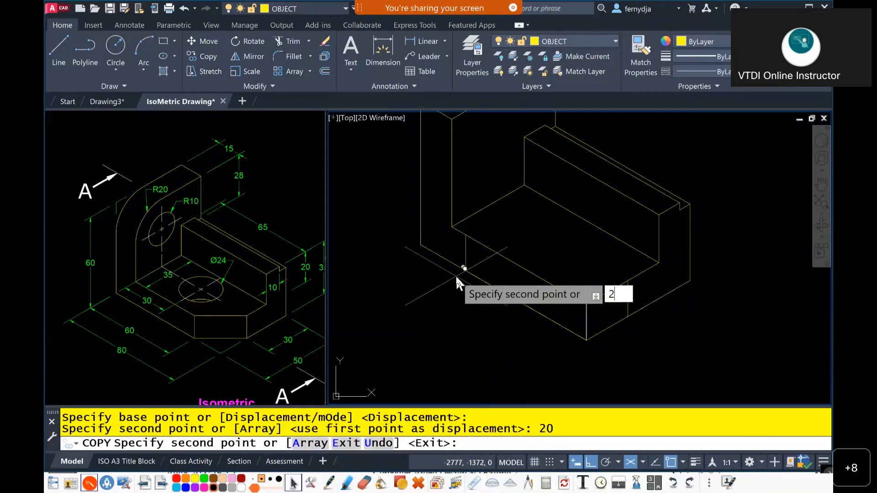
type("0")
key("Return")
key("Escape")
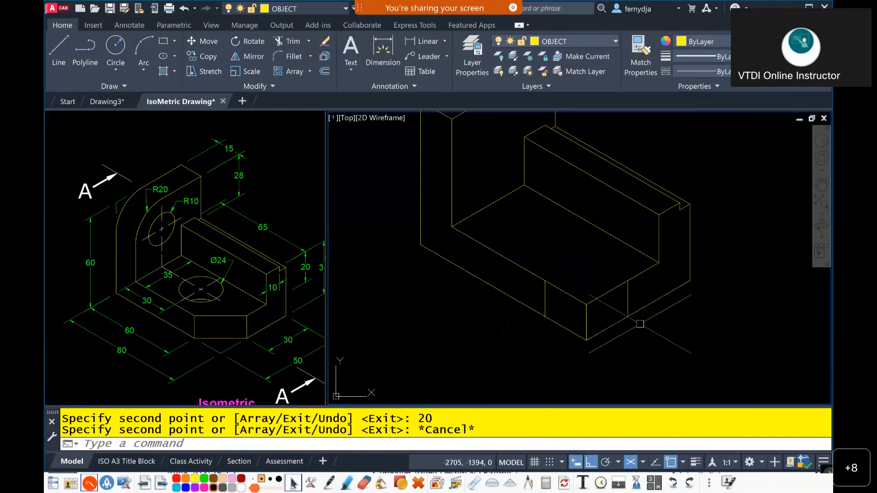
Draw a line joining the upper ends of the two copied vertical edges across the base's front corner.
scroll(640, 324, "up", 4)
middle_click_drag(640, 324, 736, 351)
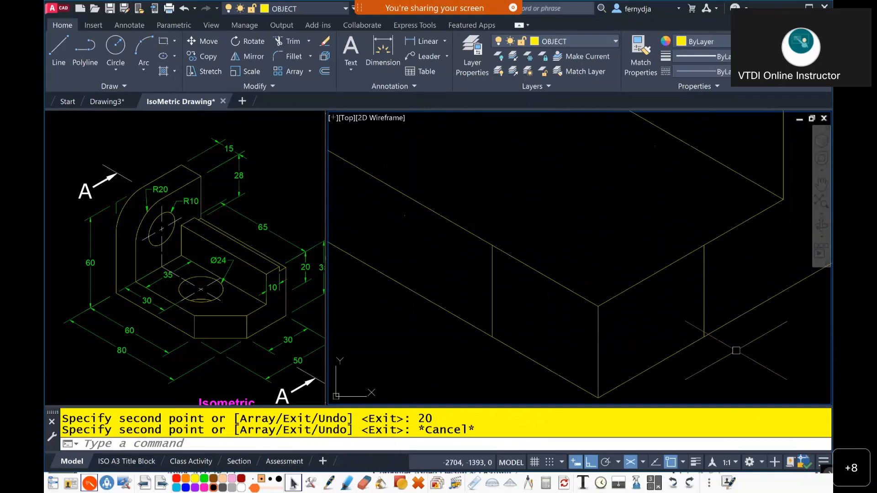
type("l")
key("Return")
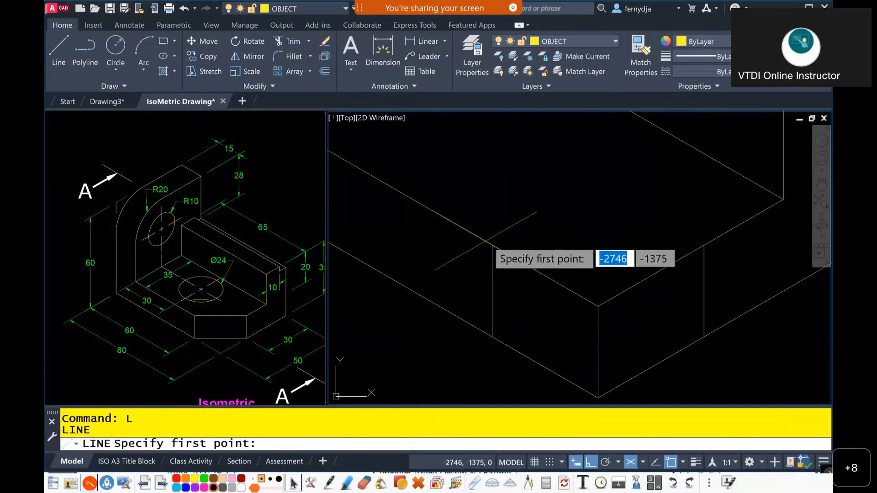
left_click(494, 244)
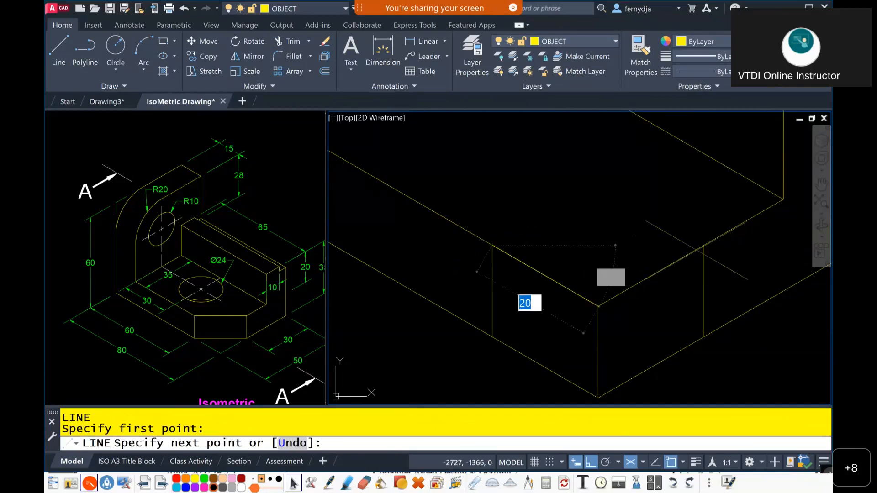
left_click(705, 246)
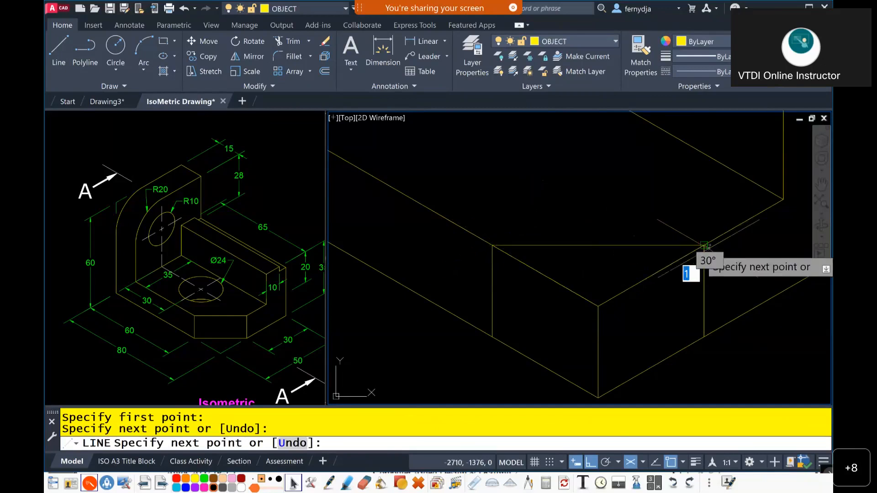
key("Escape")
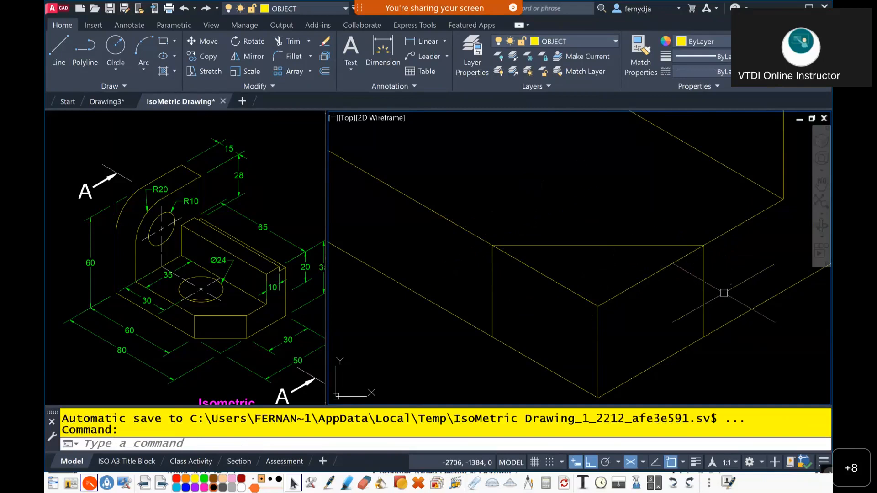
Draw a line joining the lower ends of the two copied vertical edges to close the cut-off face.
key("Return")
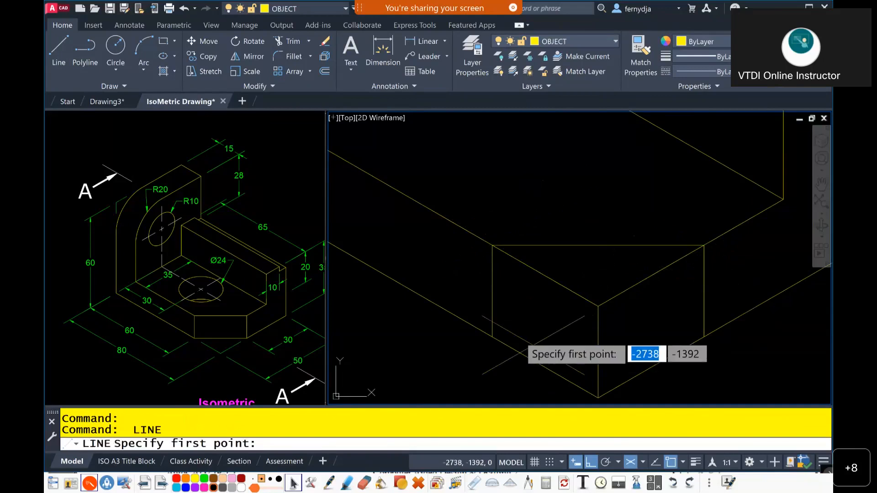
left_click(493, 337)
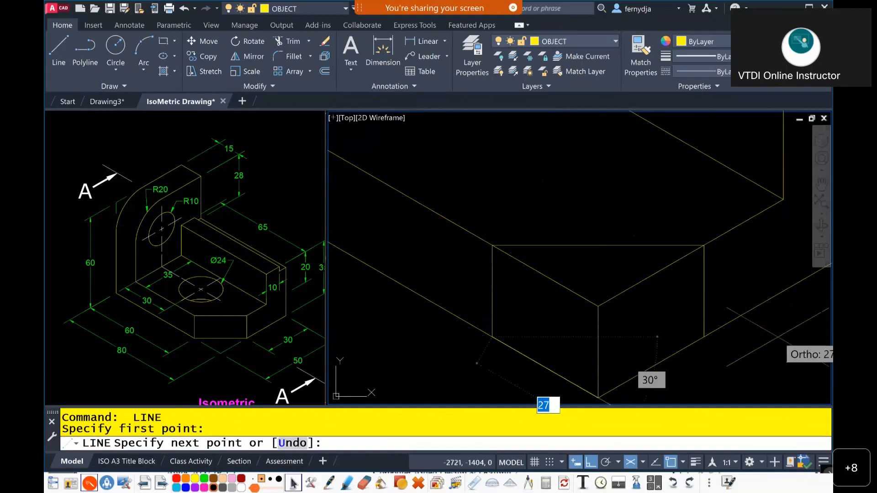
left_click(705, 337)
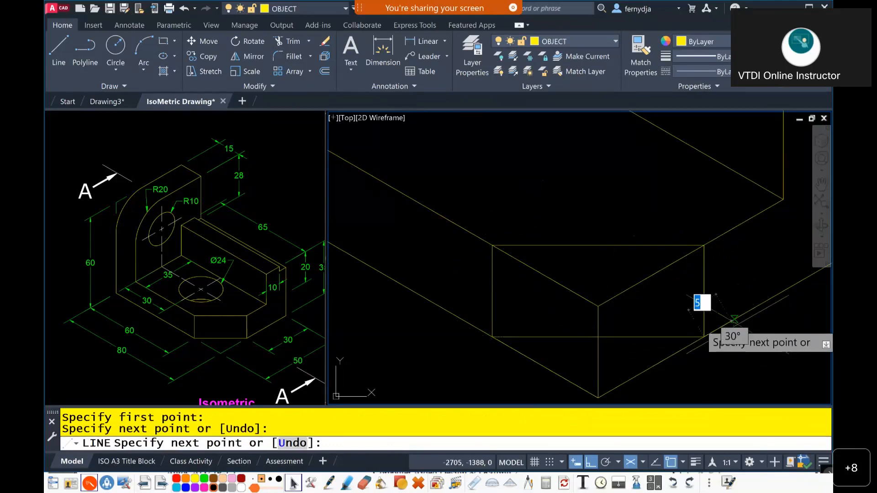
key("Escape")
key("Escape")
scroll(737, 356, "down", 3)
middle_click_drag(739, 356, 646, 321)
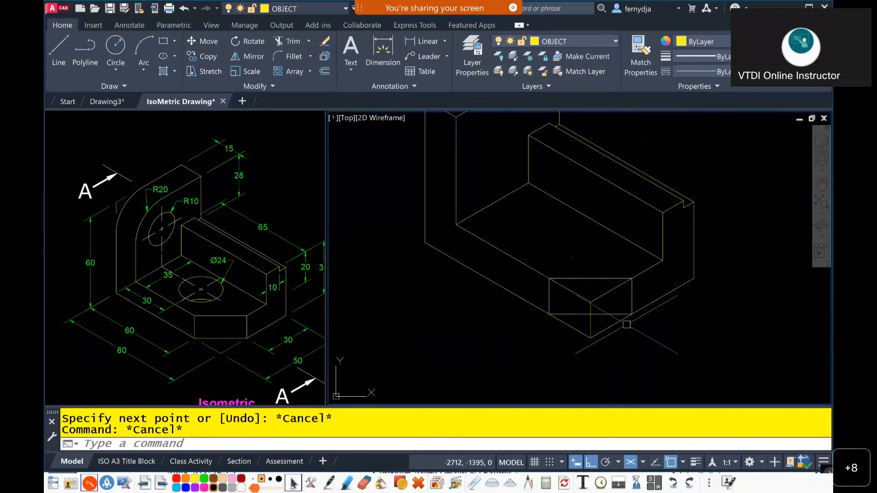
Erase the original vertical edge at the base's front corner.
scroll(627, 324, "up", 2)
left_click(568, 321)
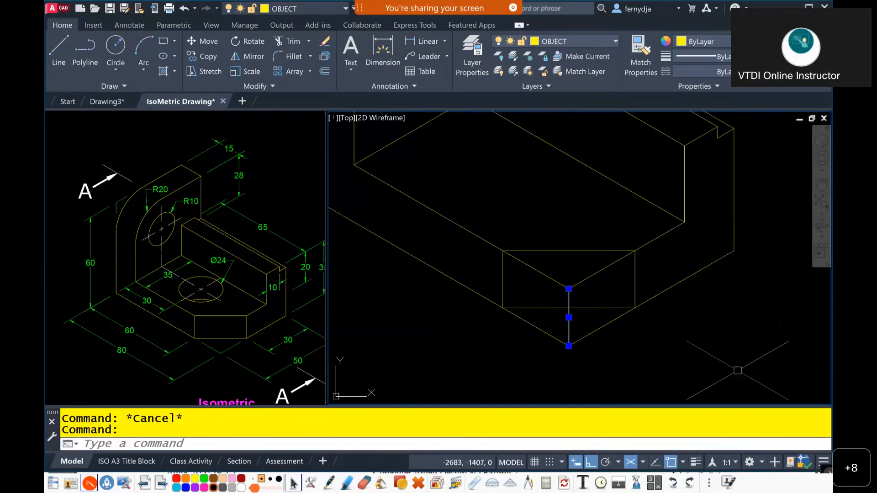
type("E")
key("Return")
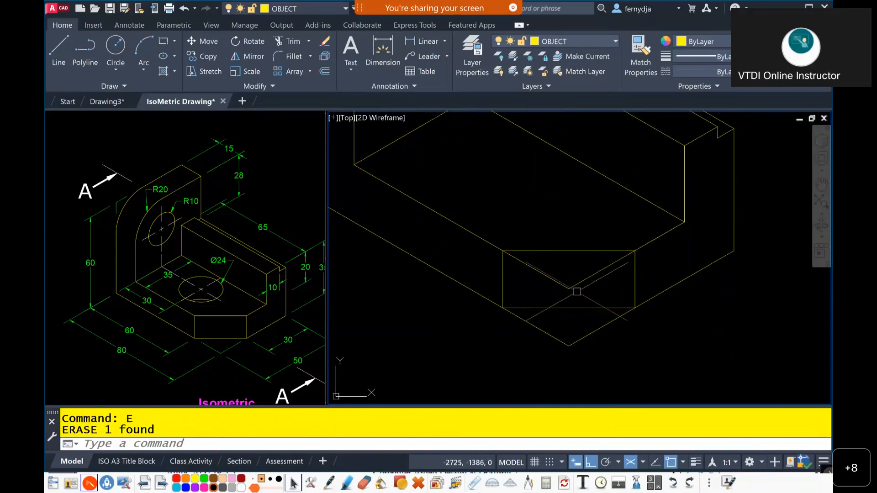
Trim the two top-face edges that run past the cut-off line to the old front corner.
type("tr")
key("Return")
key("Return")
left_click(591, 291)
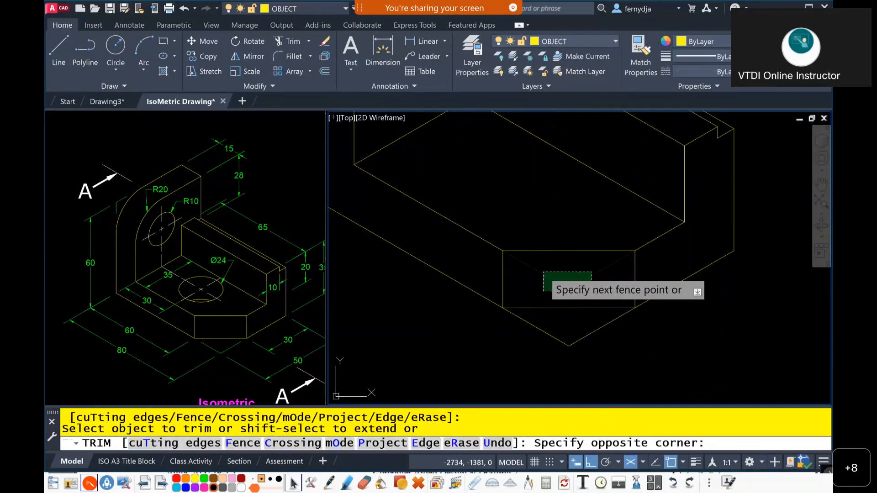
left_click(544, 272)
key("Return")
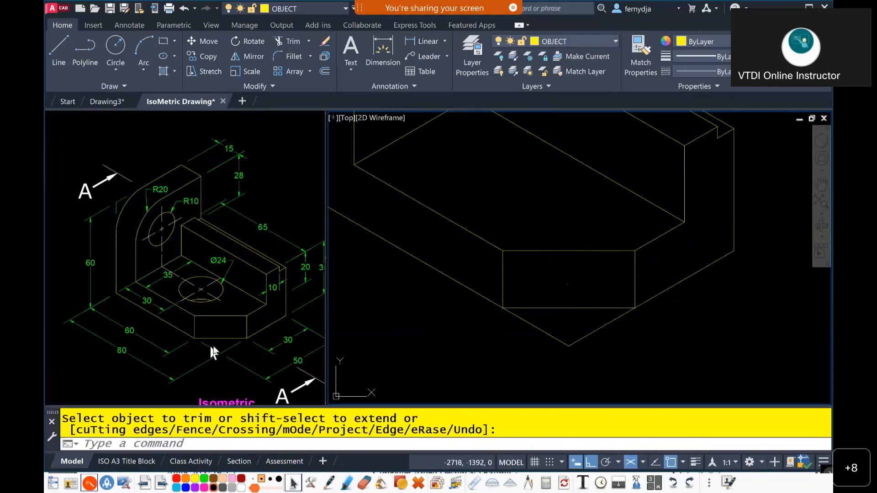
Break both bottom edges at the front corner, leaving a gap between the cut-off face and the remaining V-shaped corner lines.
left_click(219, 351)
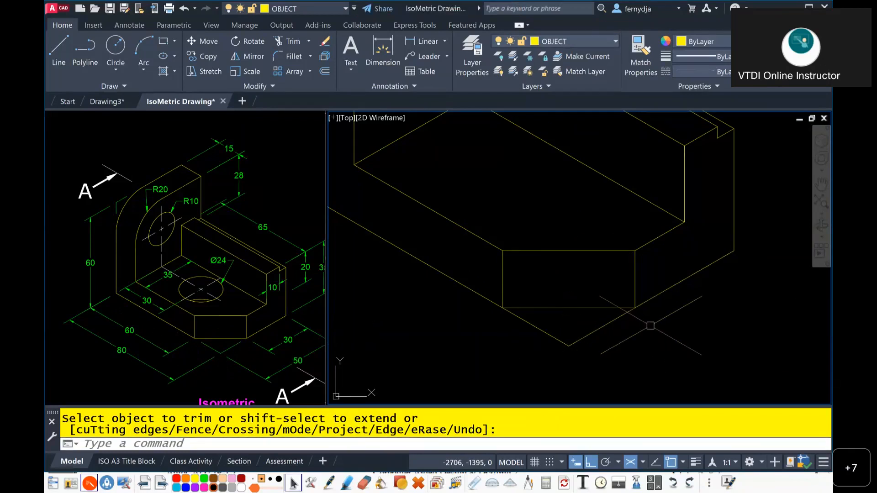
scroll(651, 326, "up", 4)
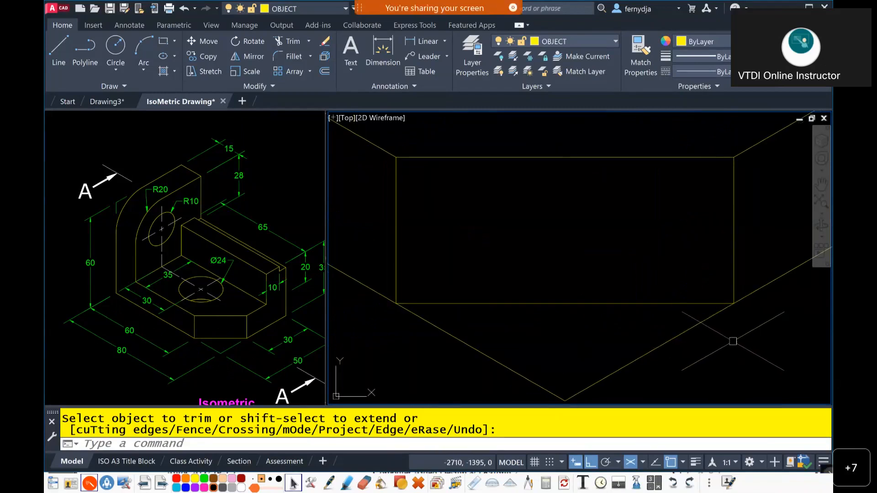
type("br")
key("Return")
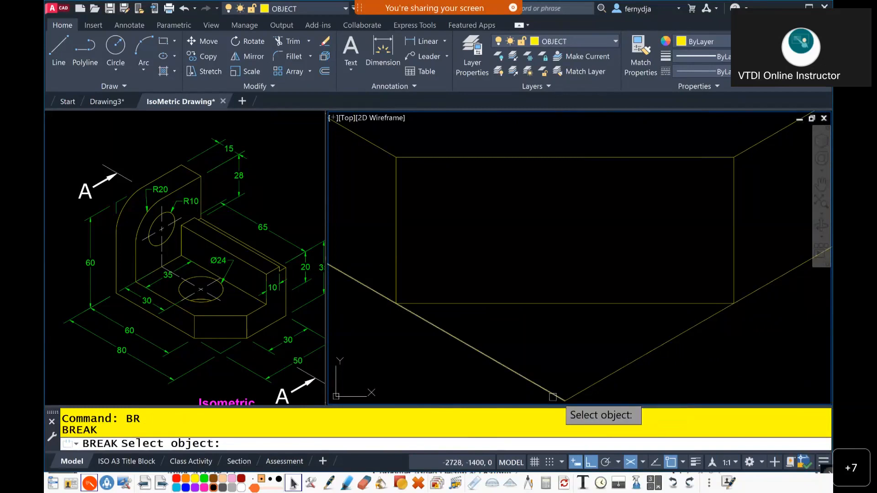
left_click(680, 336)
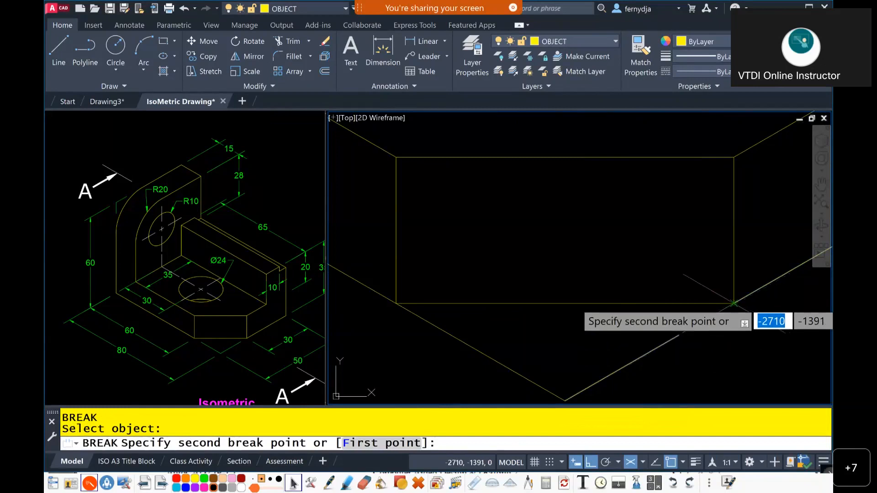
left_click(735, 303)
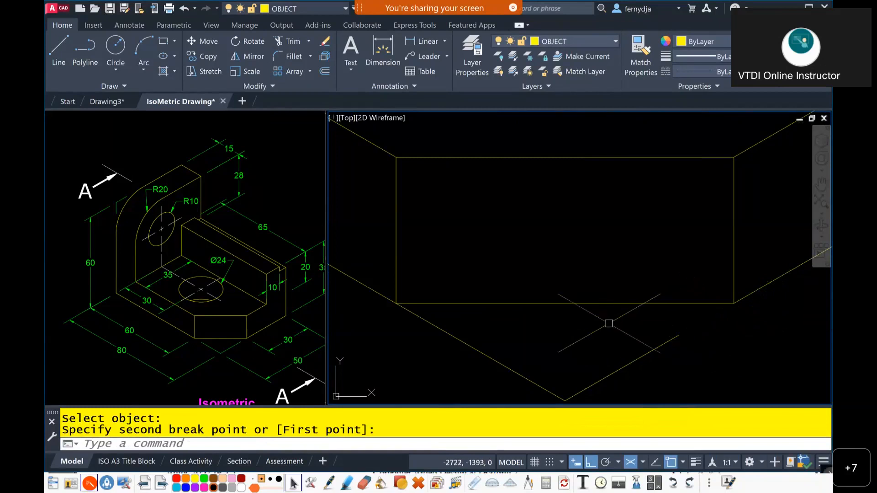
key("Return")
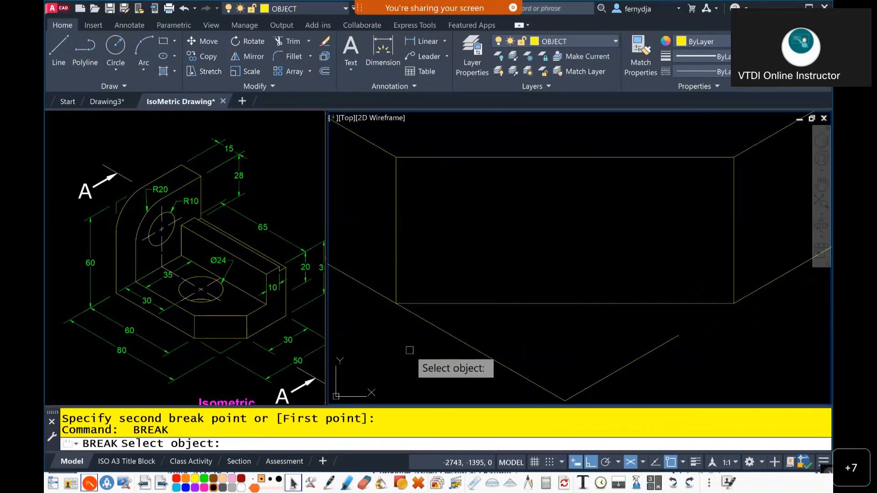
left_click(452, 335)
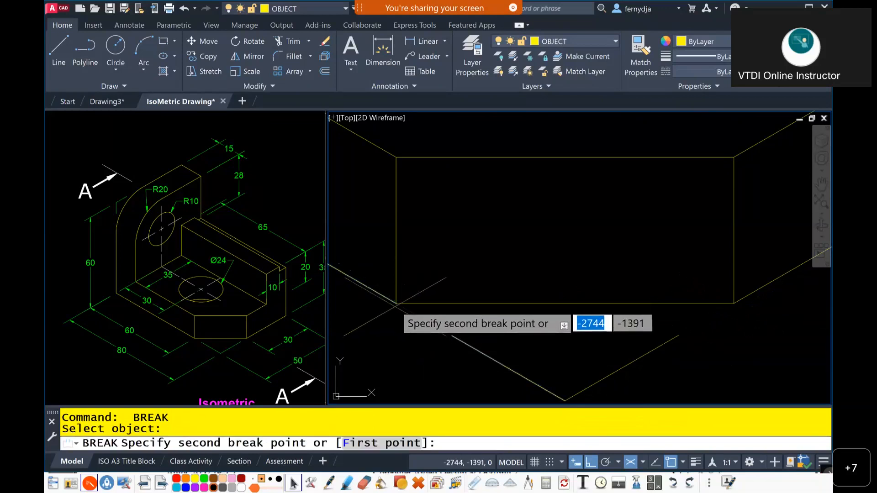
left_click(395, 303)
scroll(588, 317, "down", 2)
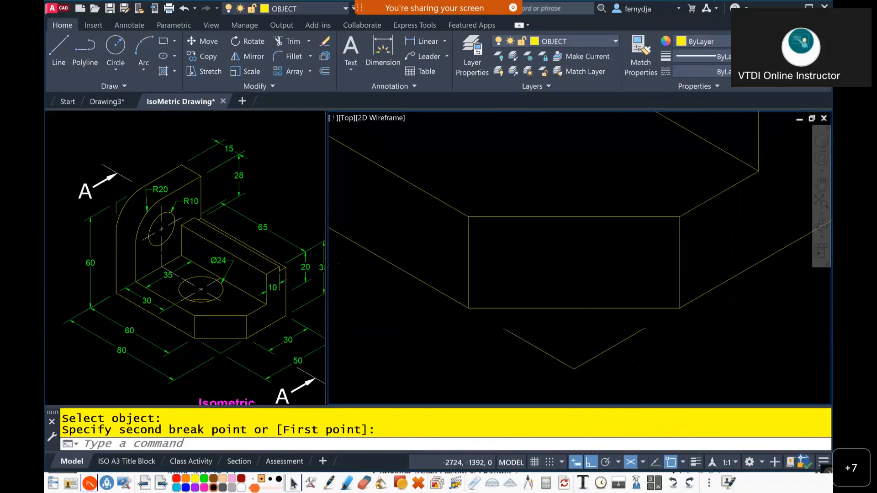
Move the two detached corner lines below the cut-off face to the DIMS layer and clear the selection.
scroll(589, 316, "down", 2)
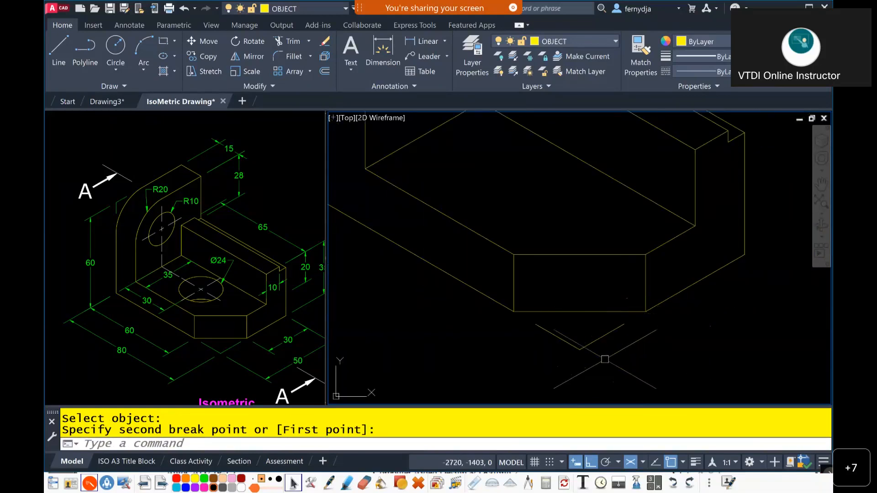
left_click(615, 340)
left_click(554, 355)
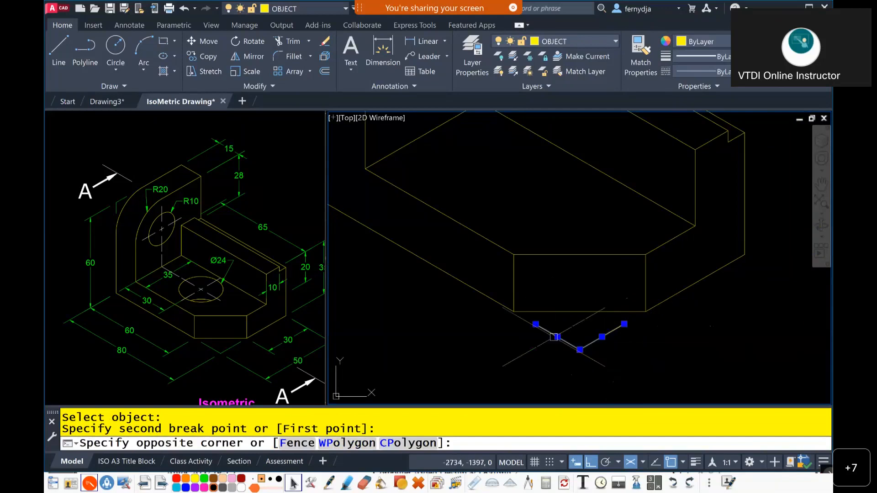
left_click(594, 40)
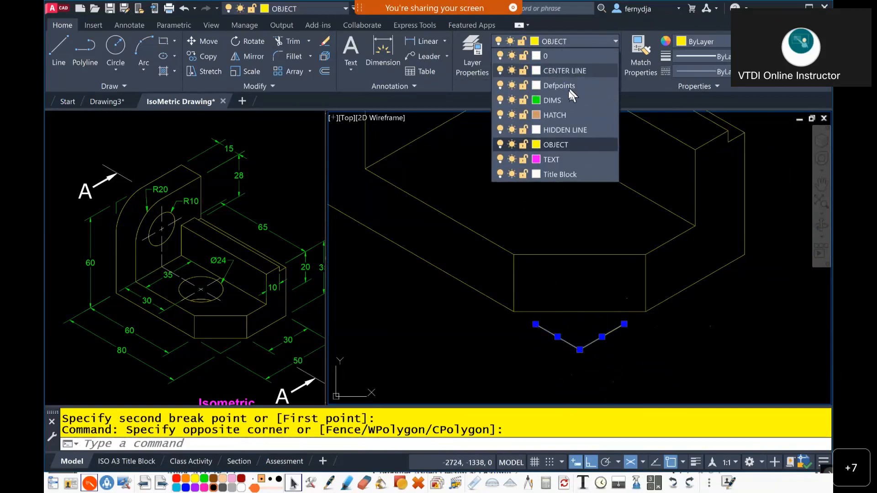
left_click(563, 100)
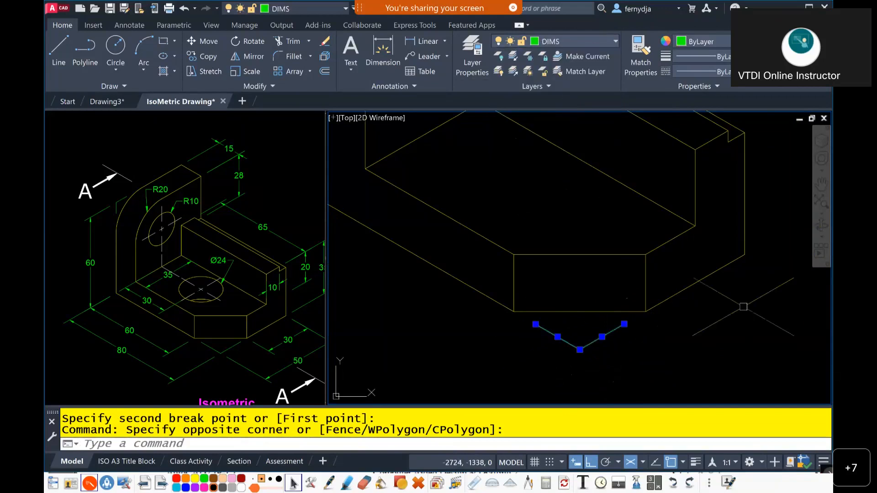
key("Escape")
key("Escape")
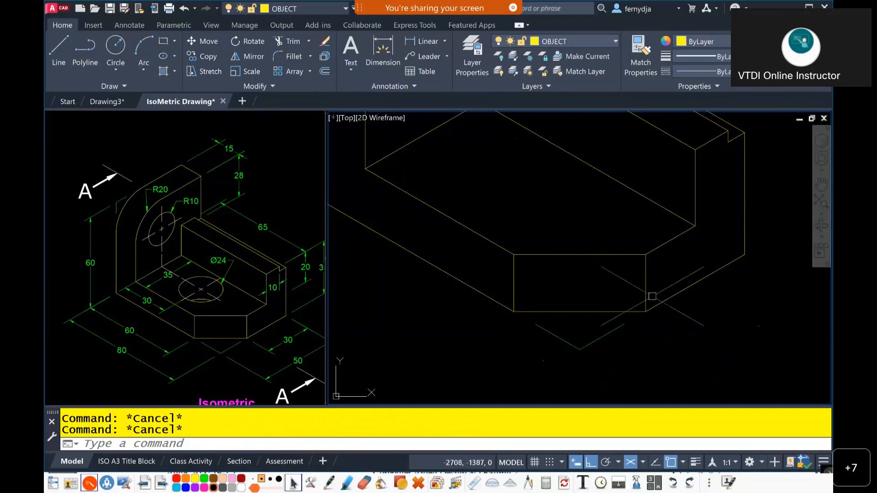
Examine the holes' centre lines and the 35, 30 and Ø24 dimensions on the base in the reference view.
scroll(577, 218, "down", 2)
middle_click_drag(577, 218, 640, 293)
scroll(654, 296, "down", 2)
scroll(597, 275, "up", 2)
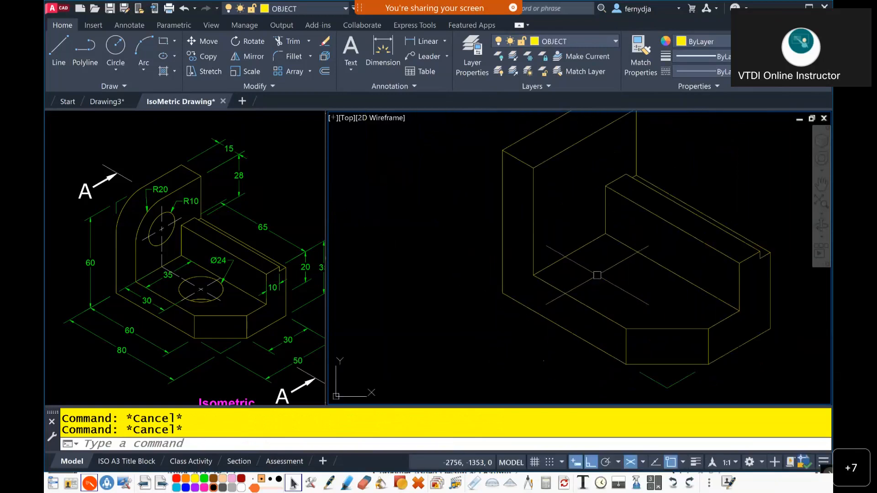
middle_click_drag(598, 275, 530, 271)
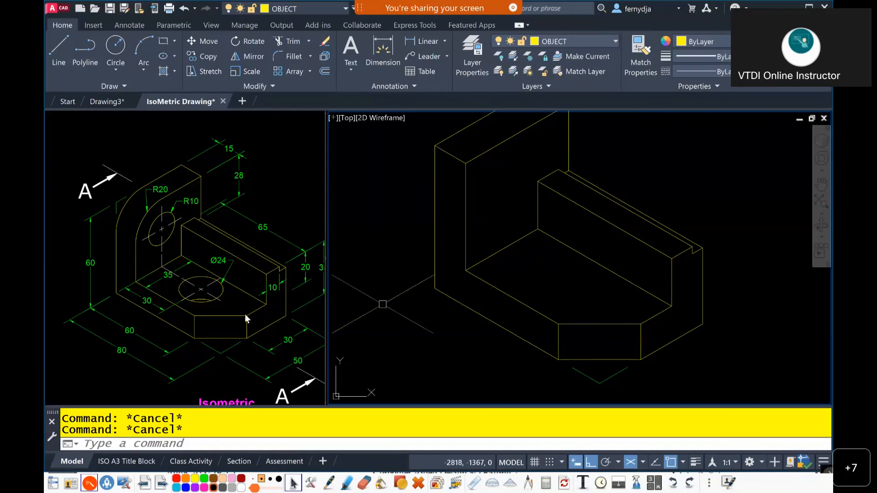
left_click(190, 305)
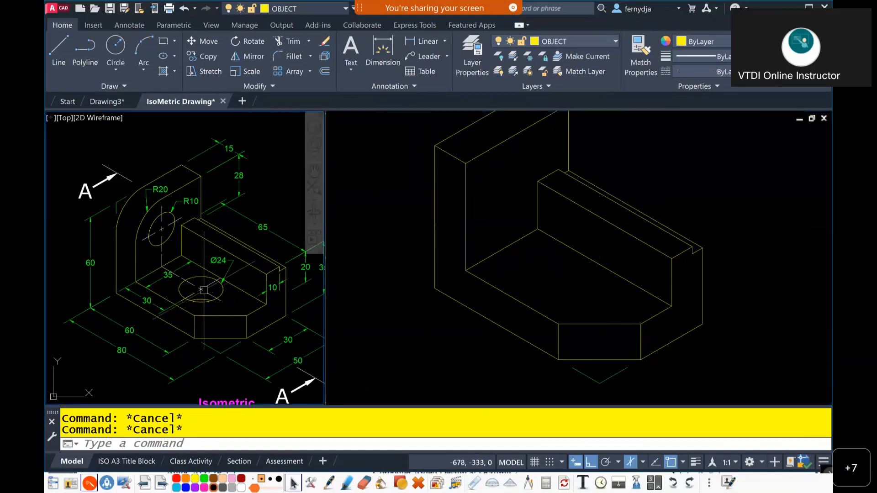
scroll(204, 291, "up", 4)
mouse_move(210, 289)
middle_mouse_down()
mouse_move(251, 293)
mouse_move(237, 295)
middle_mouse_up()
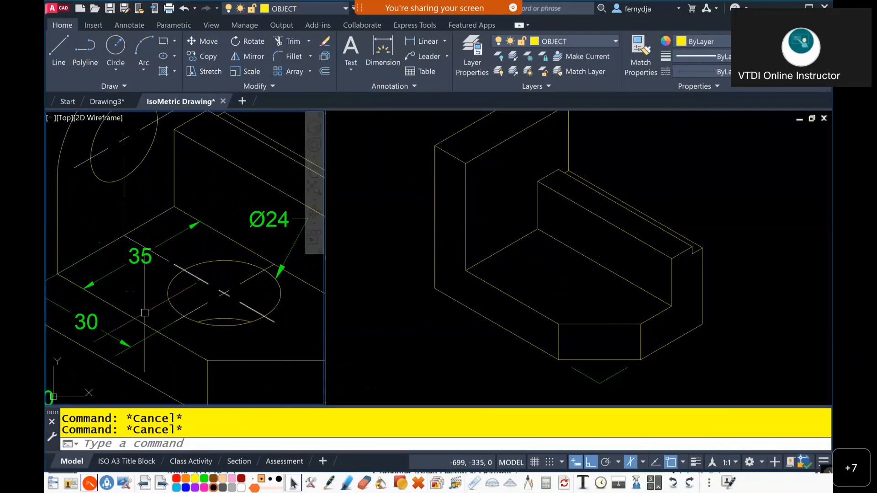
middle_click_drag(194, 240, 255, 338)
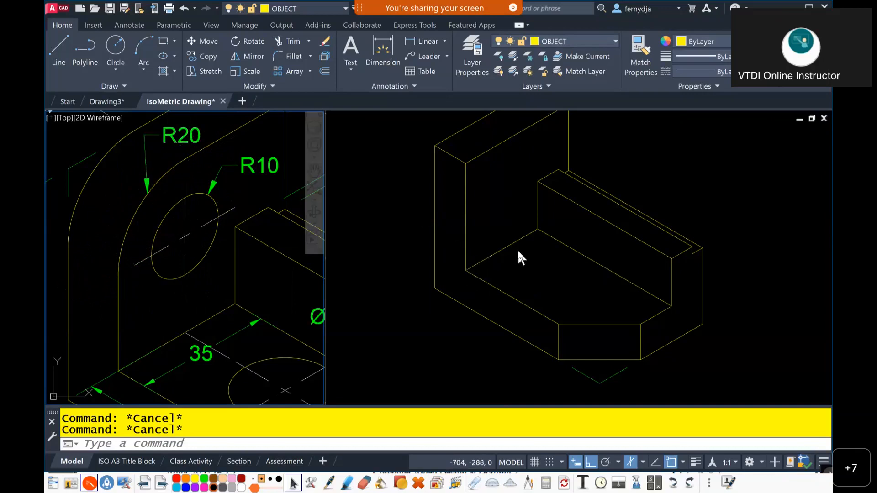
mouse_move(229, 349)
middle_mouse_down()
mouse_move(174, 297)
mouse_move(171, 271)
mouse_move(195, 273)
middle_mouse_up()
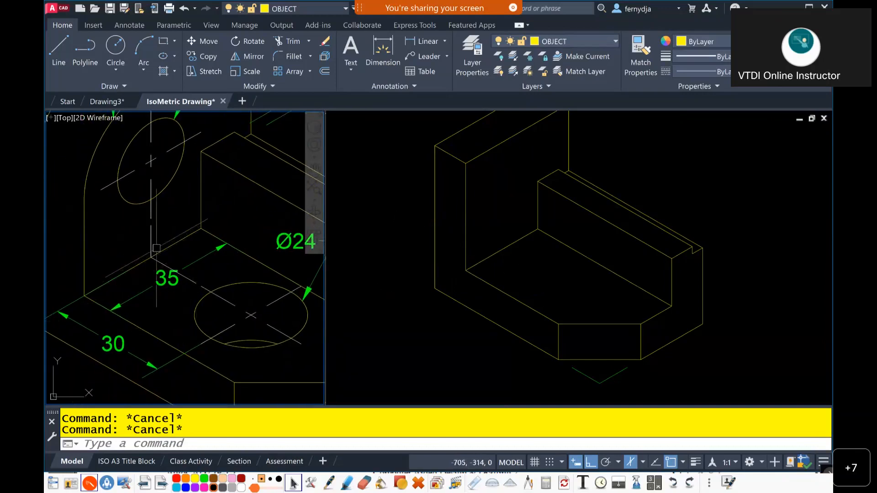
key("ctrl")
key("ctrl")
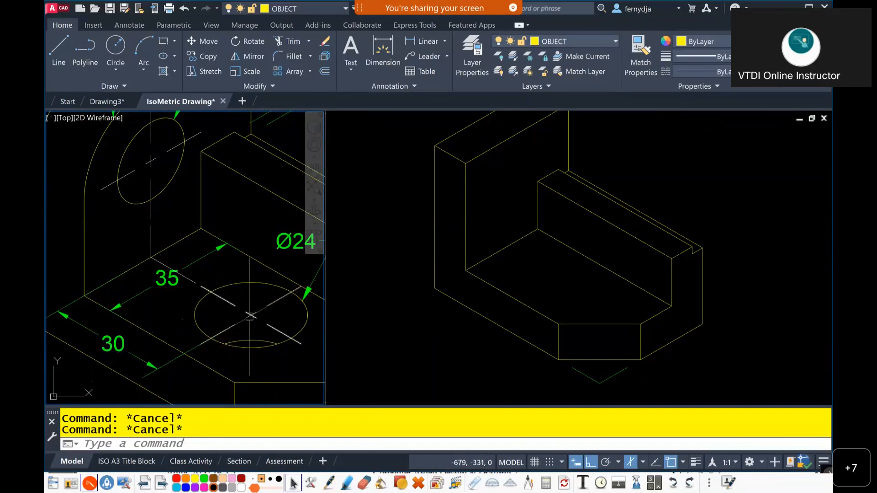
Copy the base's outer top-face edge from its rear endpoint 20 units along the 30° direction toward the rib.
left_click(558, 277)
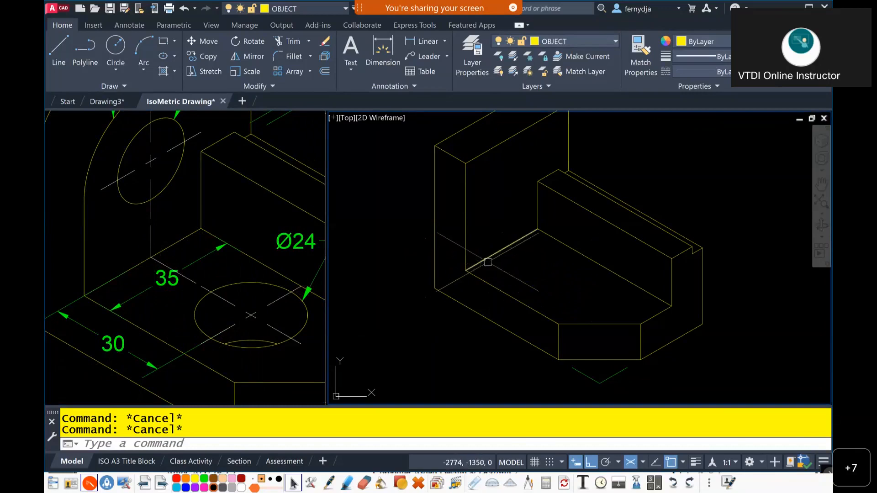
left_click(499, 292)
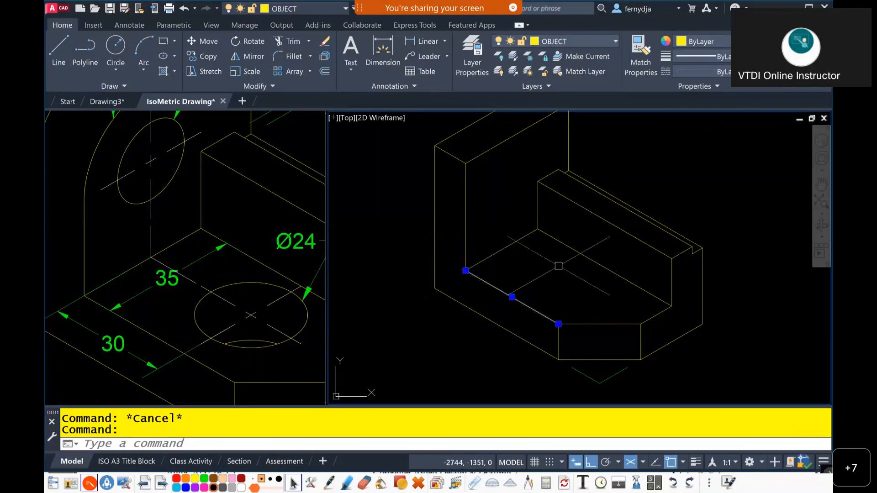
type("co")
key("Return")
left_click(466, 270)
type("2")
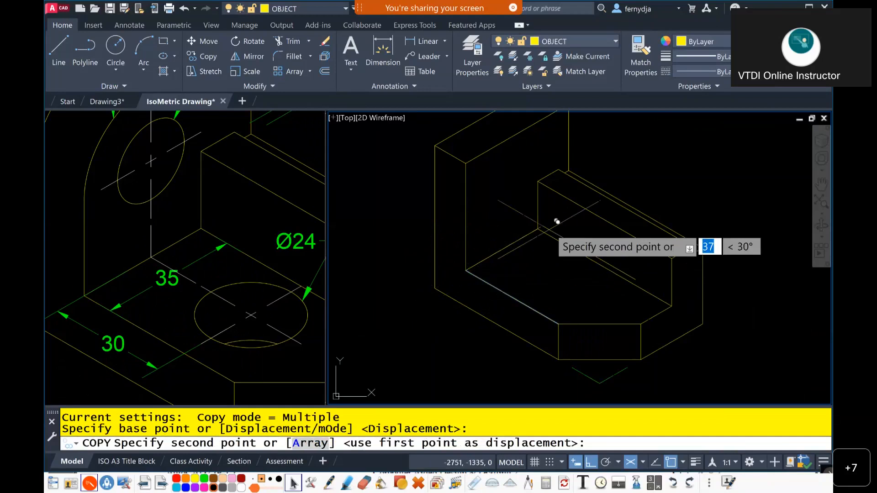
type("20")
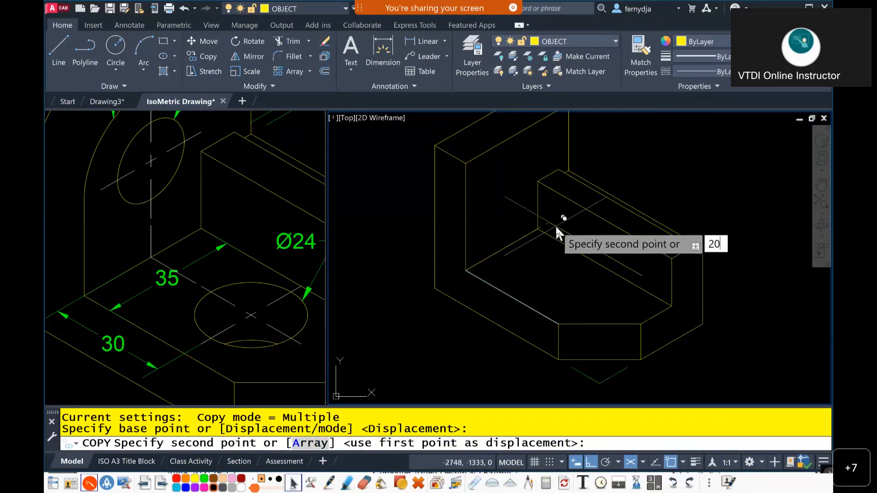
key("Return")
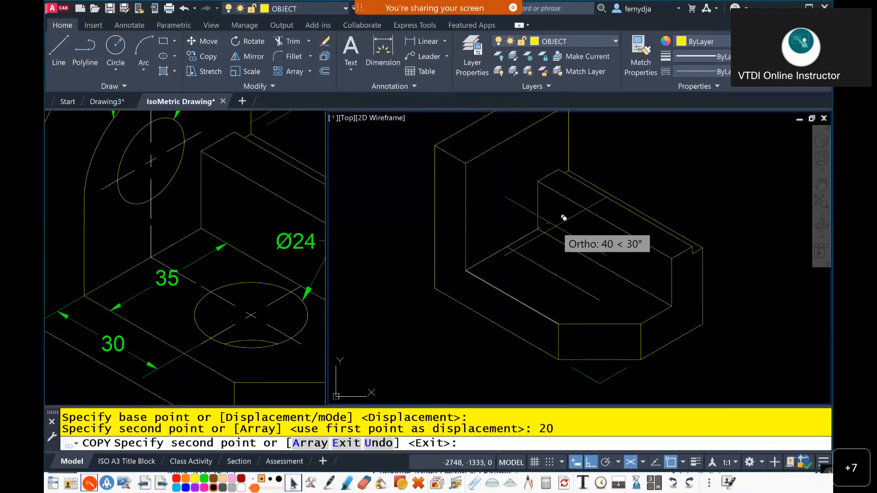
key("Escape")
key("Escape")
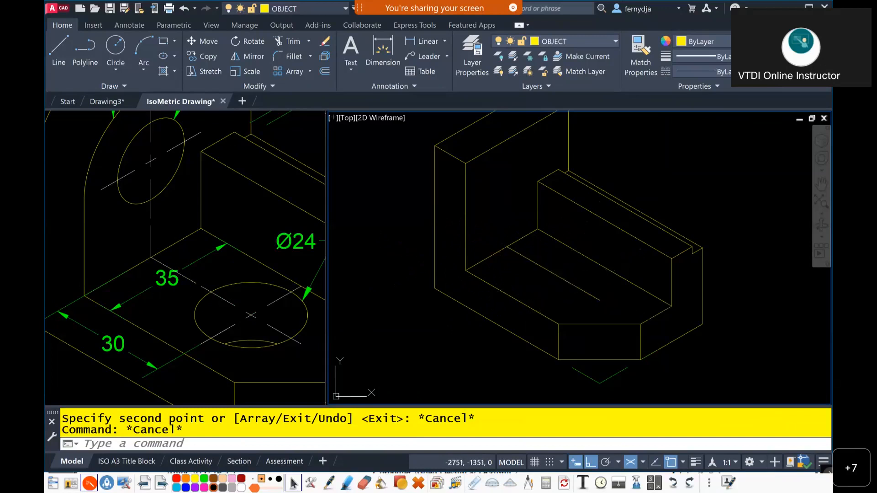
Shorten the copied line on the base's top face to a length of 30 from its front end and clear the selection.
left_click(544, 268)
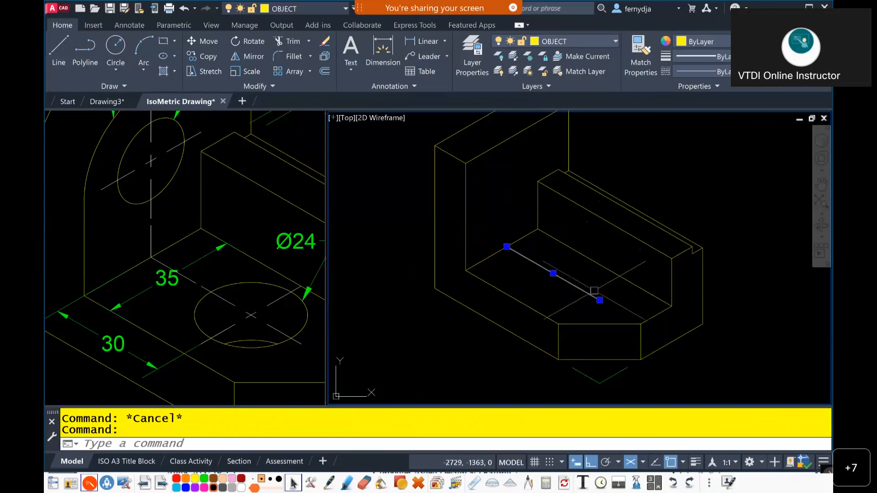
left_click(599, 300)
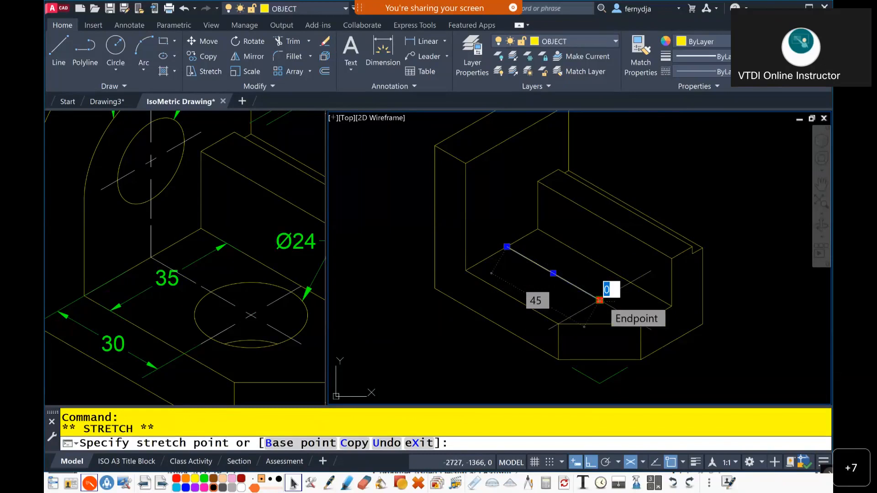
key("Tab")
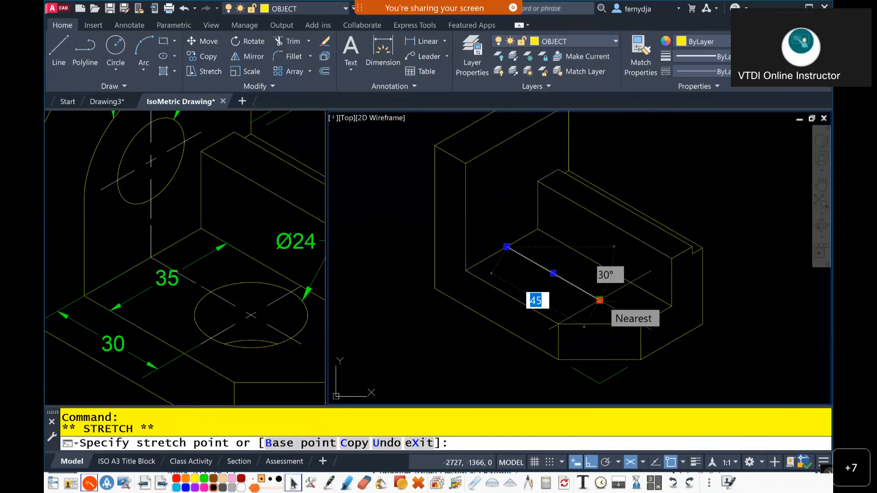
type("30")
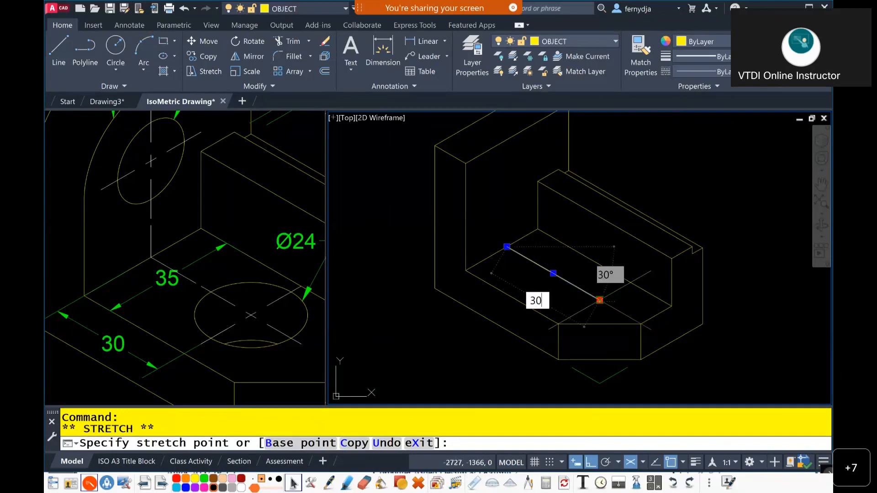
key("Return")
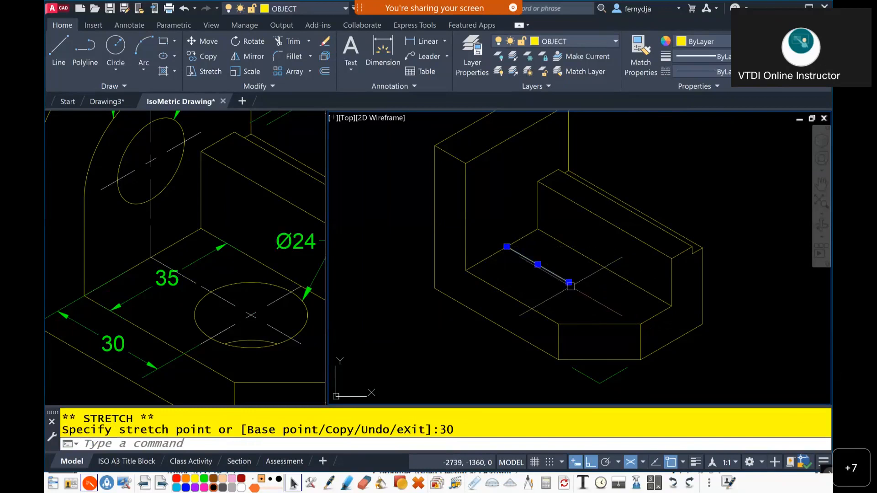
mouse_move(570, 283)
key("Escape")
key("Escape")
Draw an isocircle of radius 12 with the Ellipse command, centred on the front endpoint of the 30-unit line.
scroll(564, 286, "up", 4)
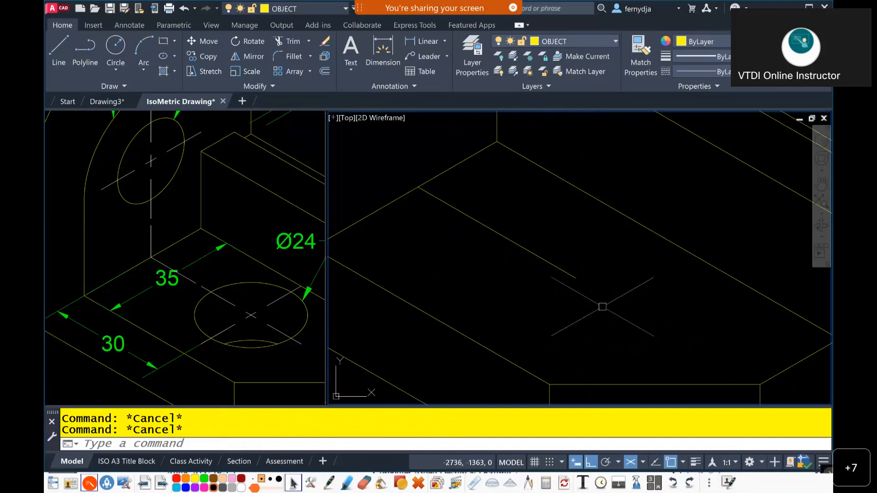
scroll(603, 307, "down", 4)
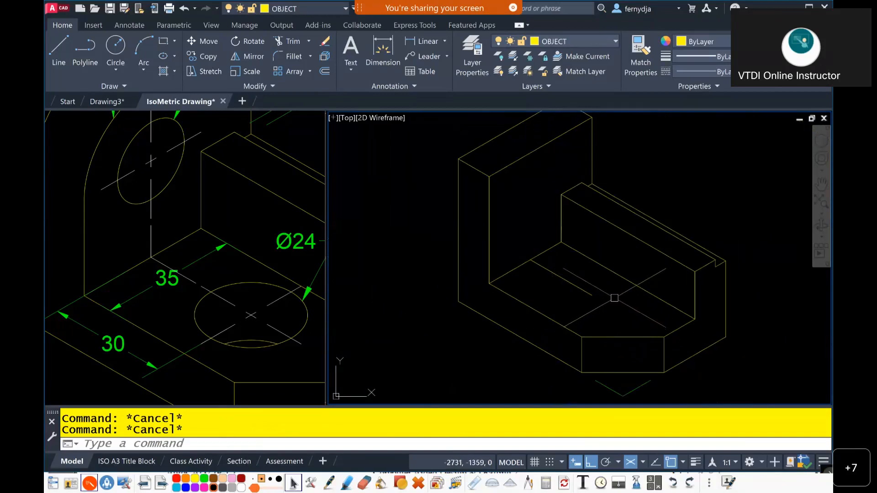
scroll(615, 299, "up", 2)
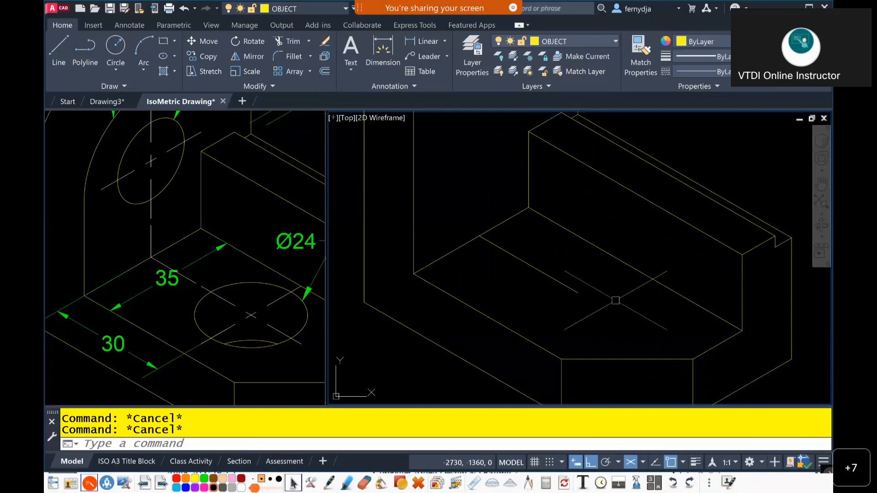
type("el")
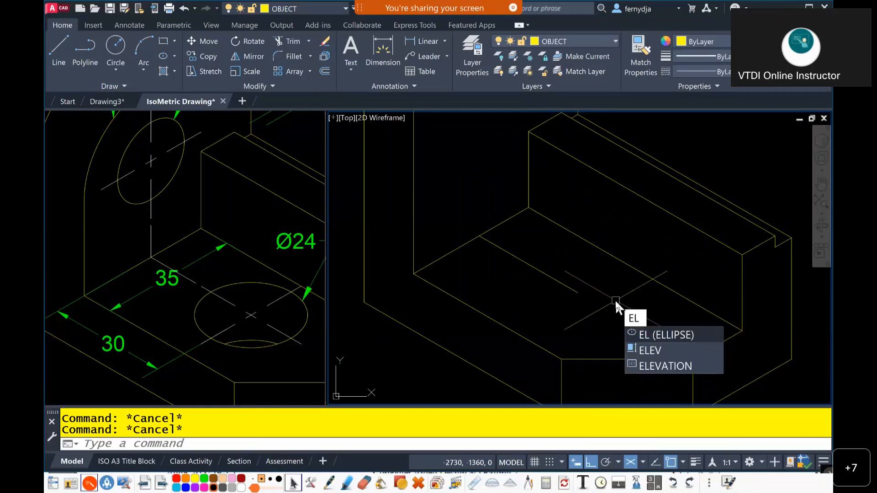
key("Return")
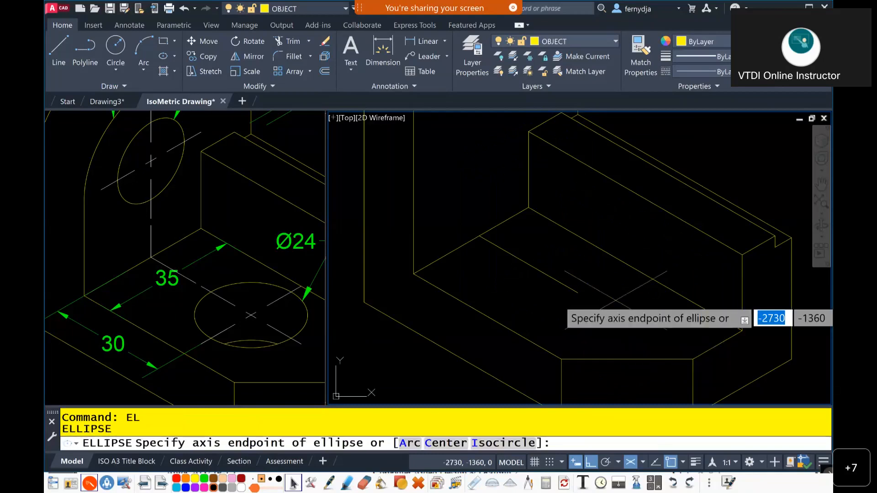
left_click(503, 445)
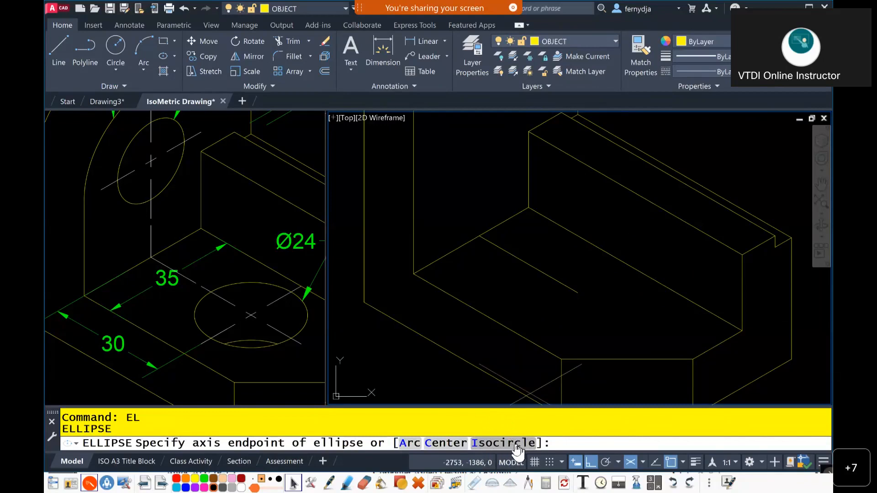
left_click(490, 443)
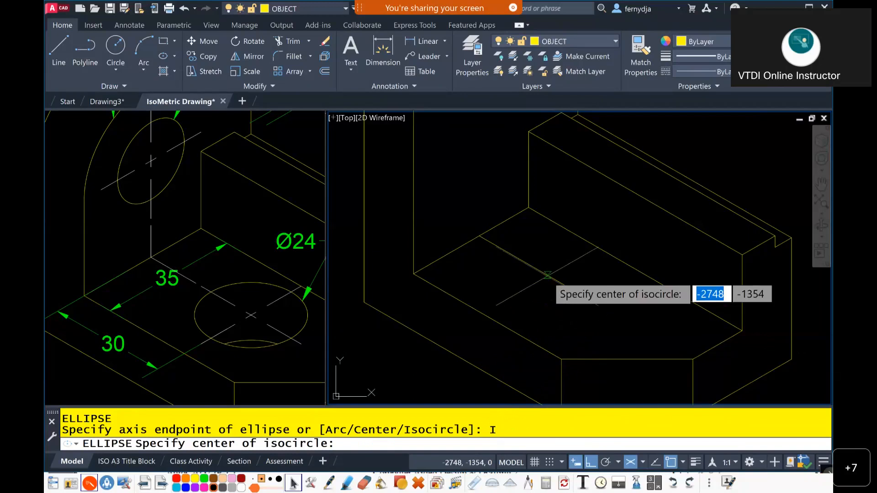
left_click(578, 292)
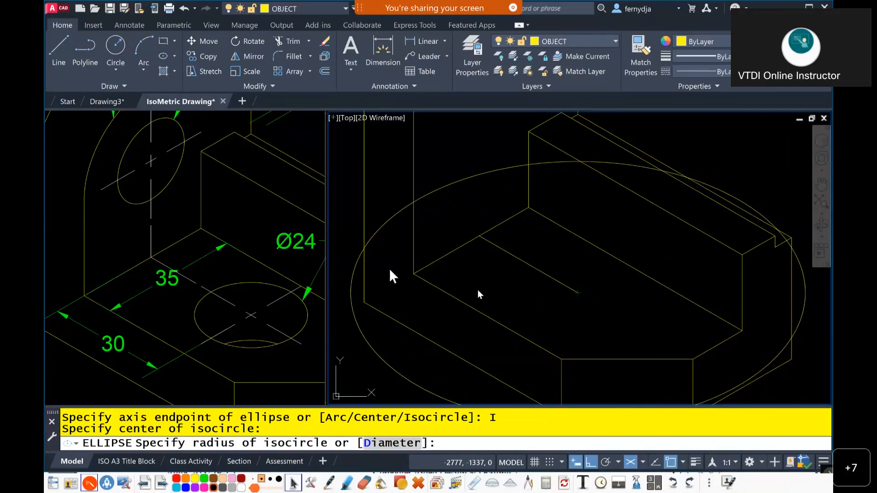
type("12")
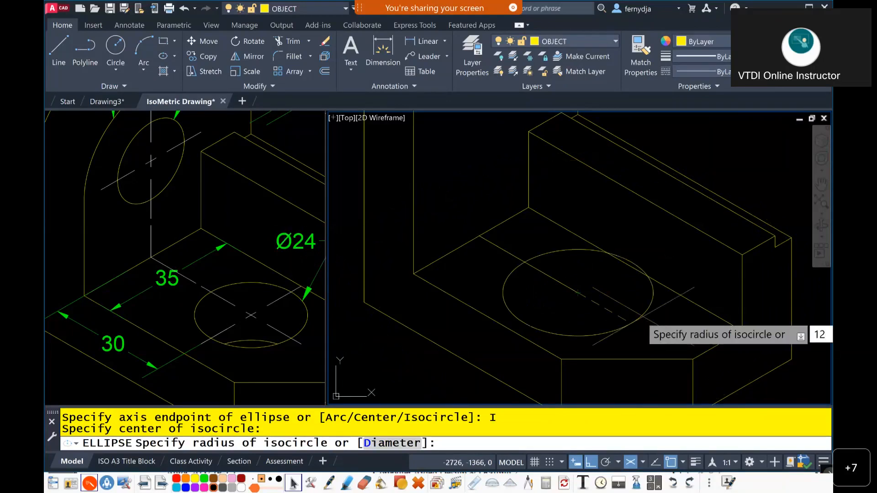
key("Return")
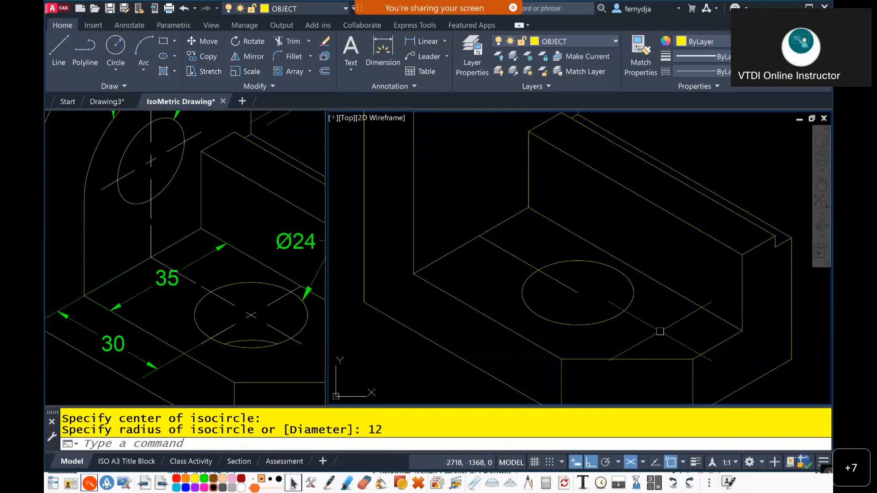
Select the new isocircle on the base to examine its centre and quadrant grips, and clear the selection.
left_click(604, 320)
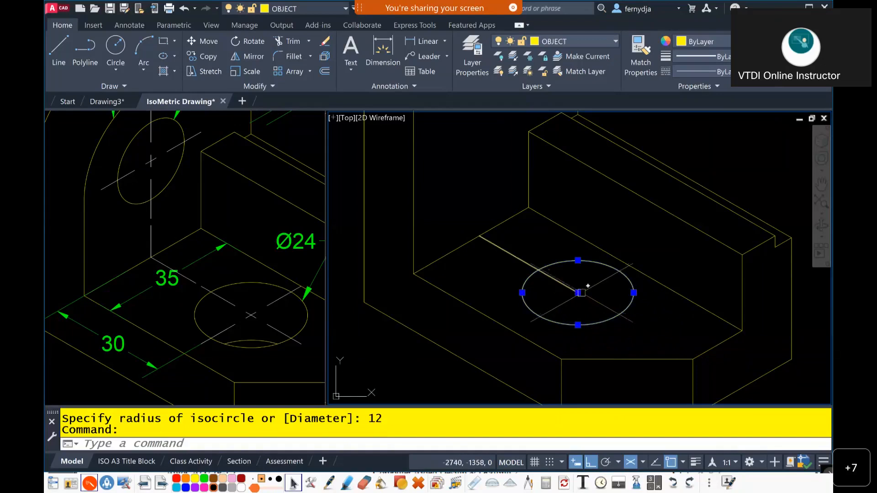
mouse_move(633, 293)
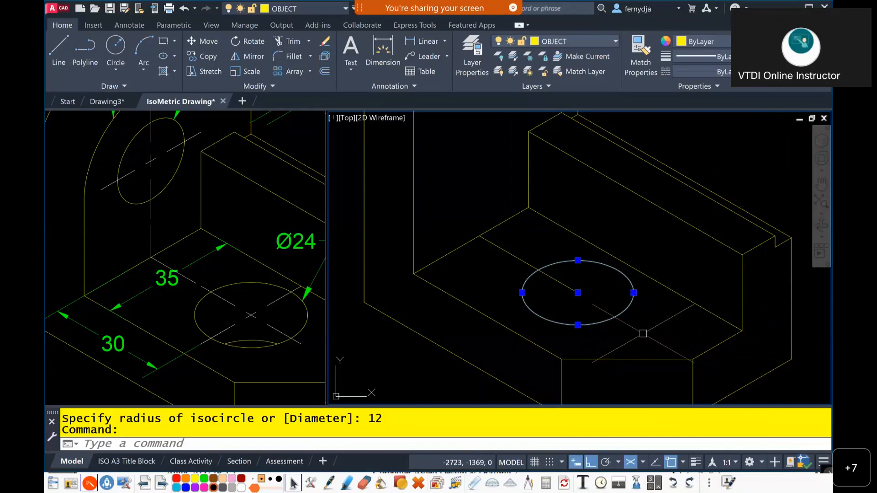
key("Escape")
mouse_move(643, 333)
middle_mouse_down()
mouse_move(631, 309)
mouse_move(656, 337)
middle_mouse_up()
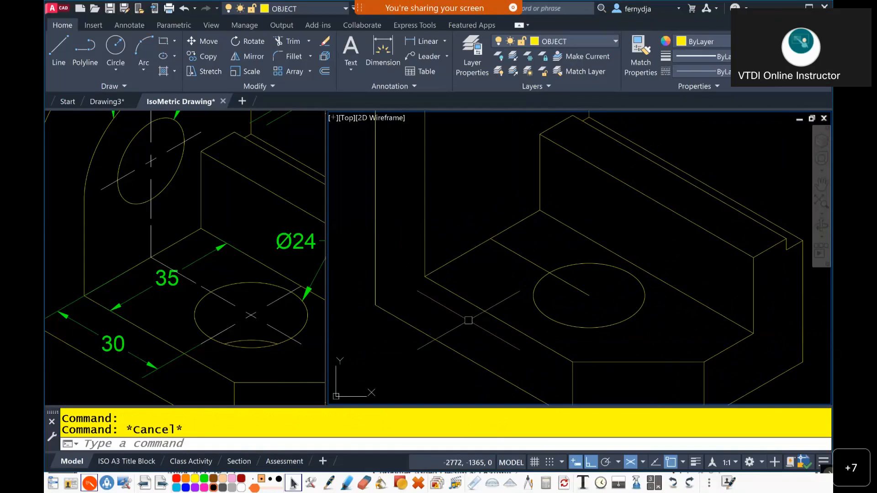
Check the base thickness on the cut-off face's vertical edge and examine the hole's lower arc in the reference view.
left_click(258, 364)
scroll(258, 364, "down", 3)
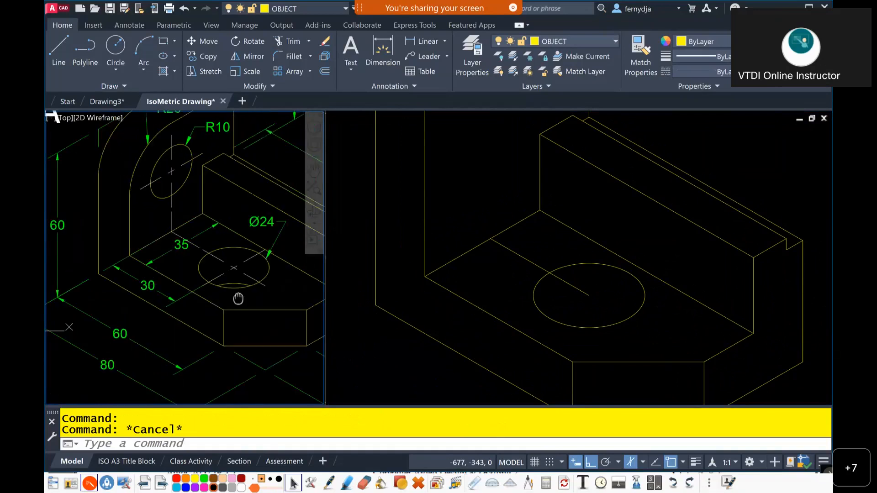
left_click(210, 325)
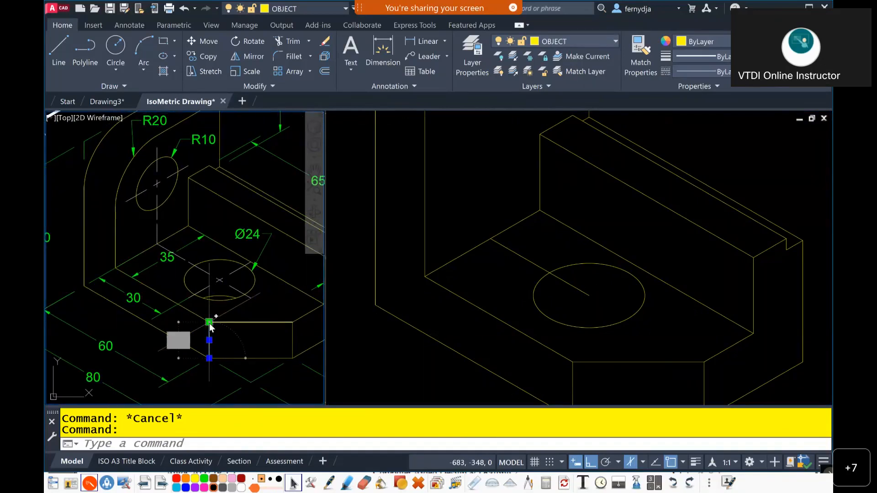
mouse_move(210, 323)
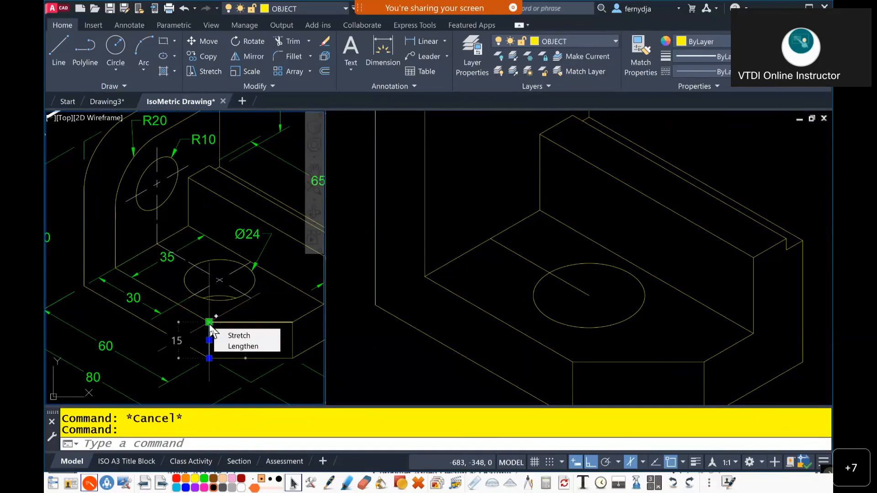
scroll(242, 291, "up", 4)
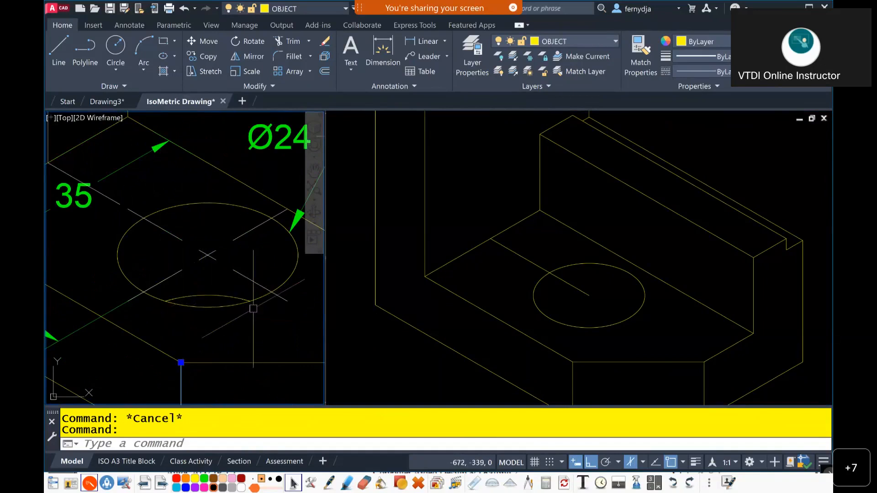
key("Escape")
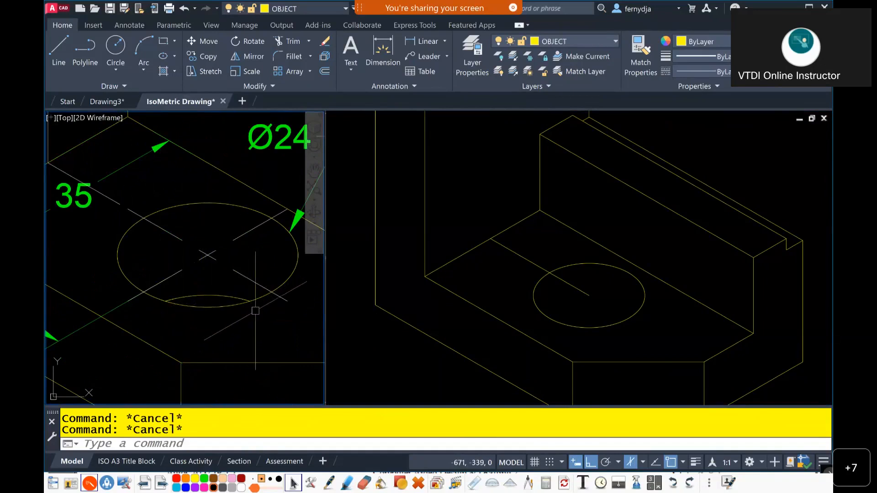
Copy the base's isocircle 15 units straight down from its centre, using the right isoplane.
left_click(647, 333)
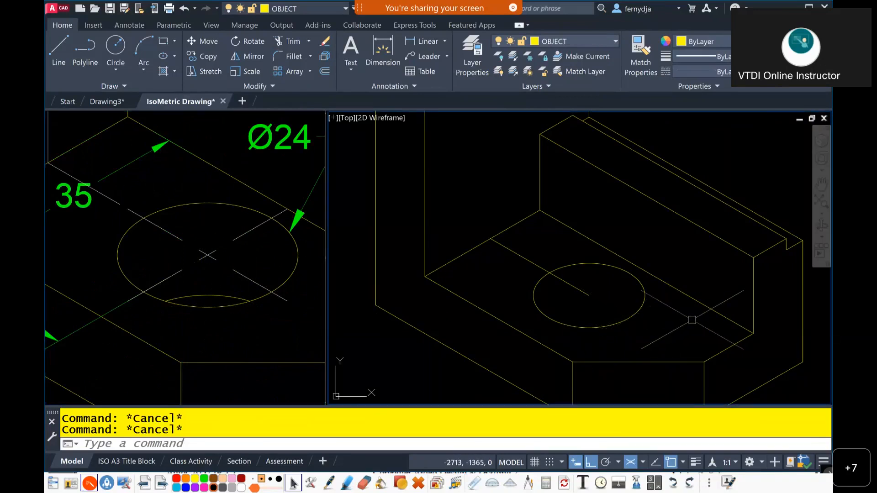
left_click(633, 310)
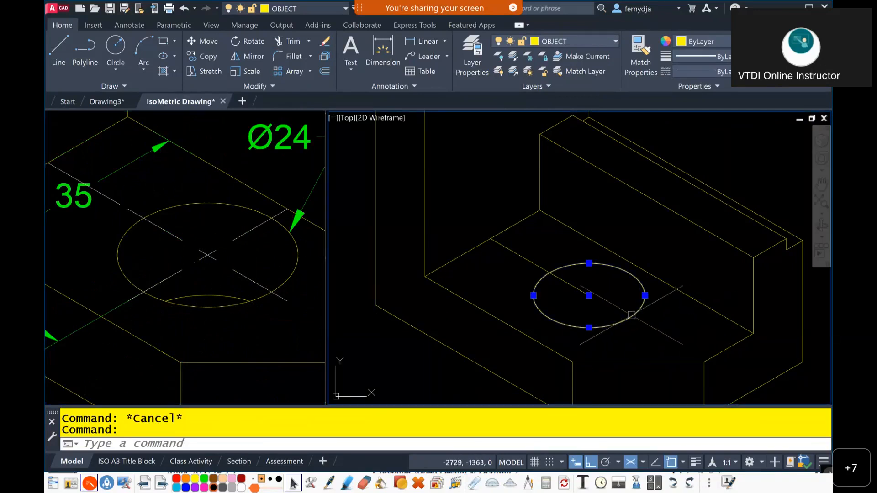
type("co")
key("Return")
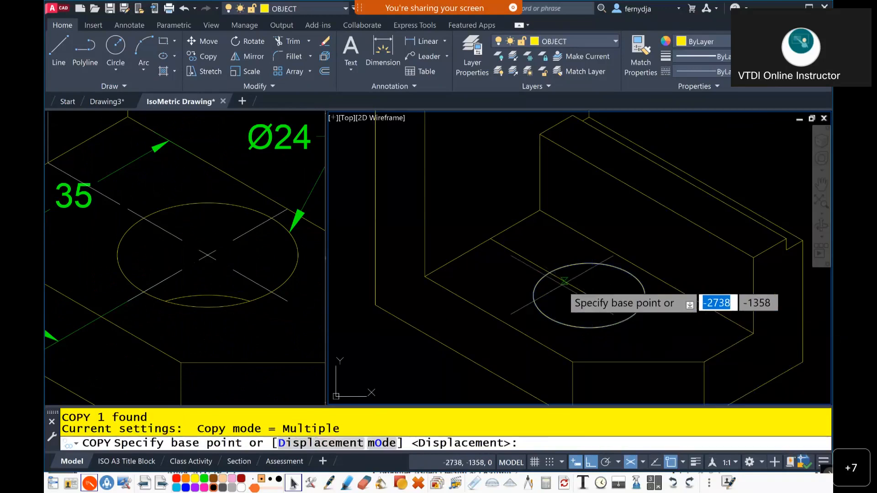
left_click(589, 295)
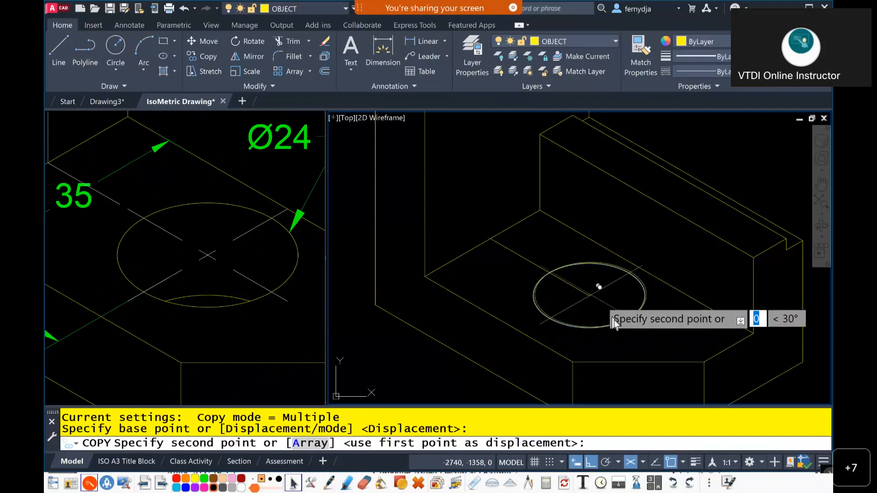
middle_click_drag(597, 323, 603, 280)
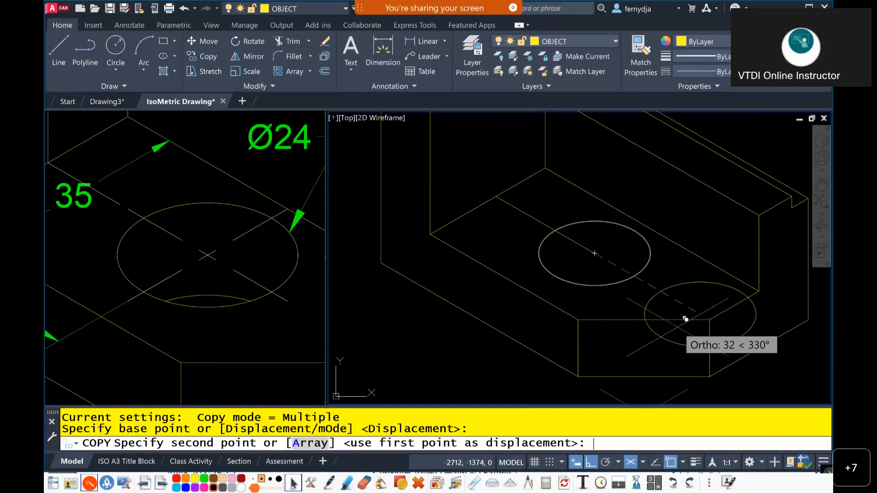
key("F5")
middle_click_drag(613, 319, 589, 273)
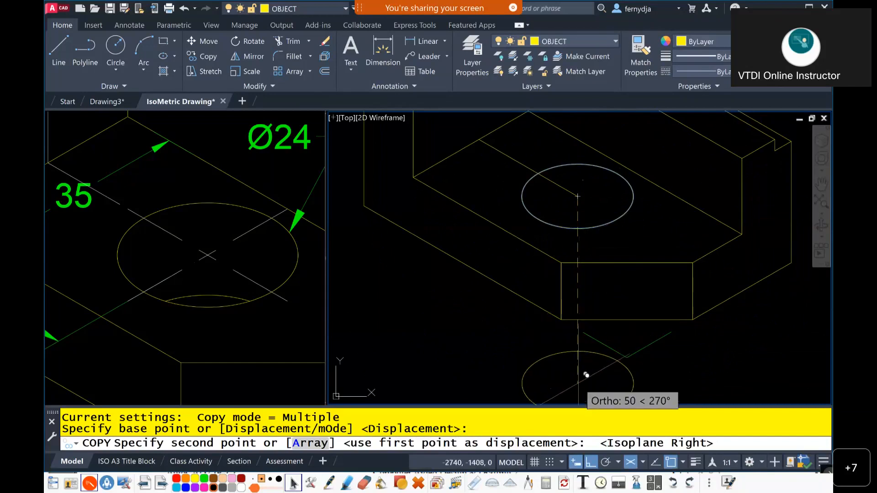
type("15")
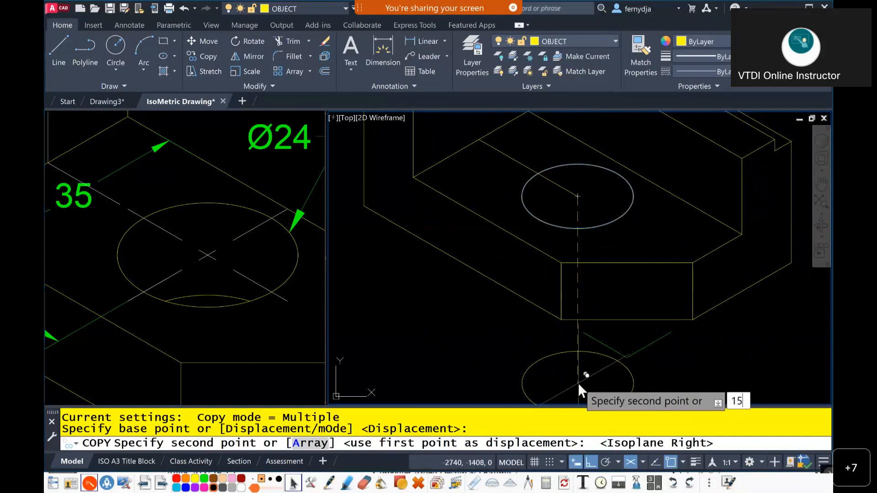
key("Return")
key("Escape")
key("Escape")
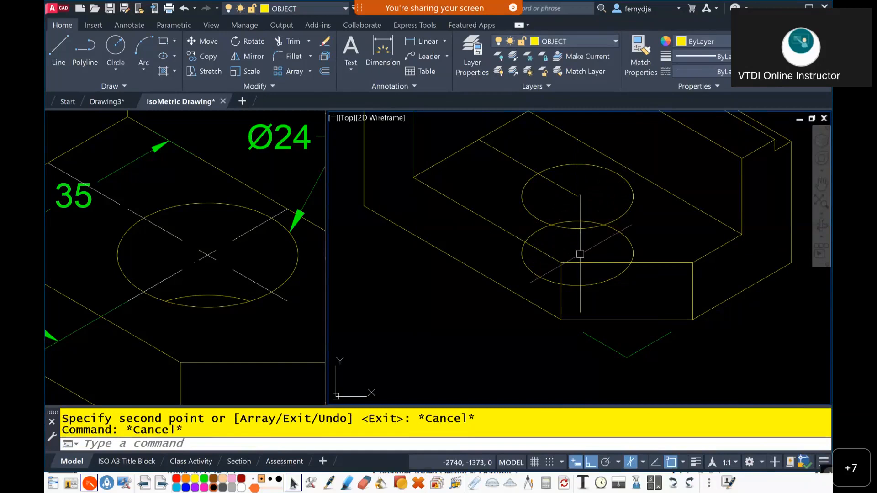
Erase the lower copy of the isocircle.
left_click(634, 245)
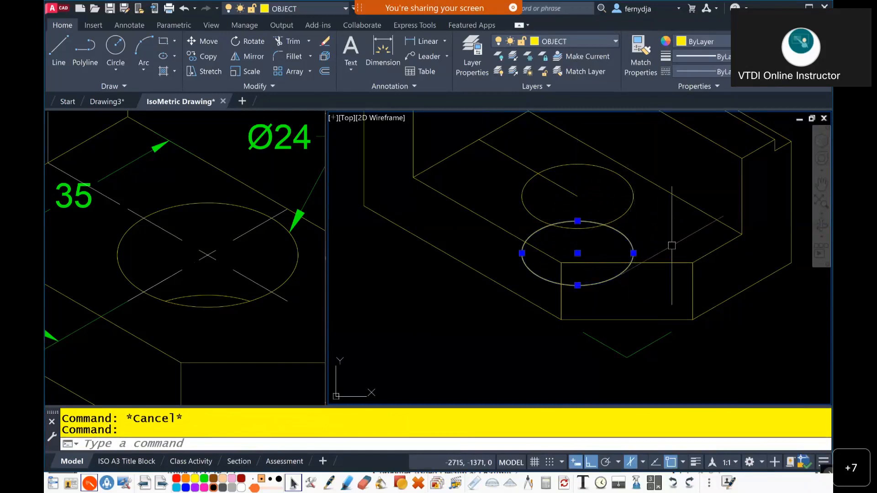
type("E")
key("Return")
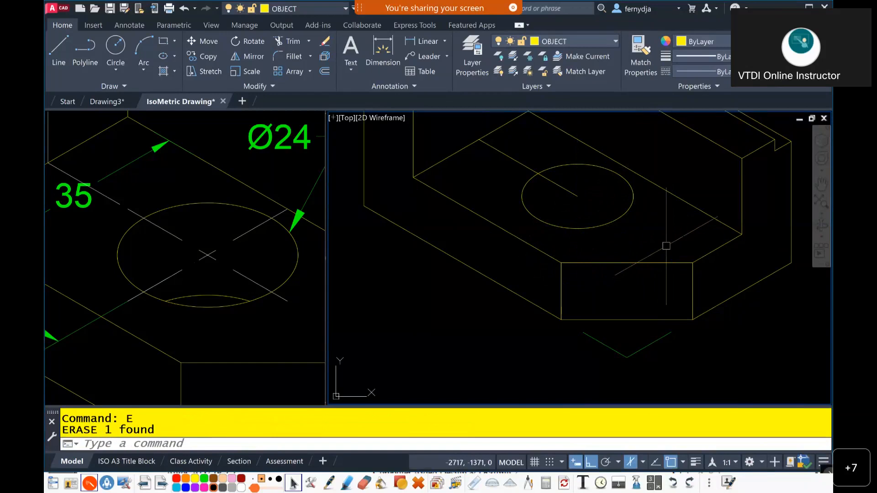
Copy the base's isocircle down by the base thickness, from the upper to the lower endpoint of the cut-off face's vertical edge.
left_click(632, 204)
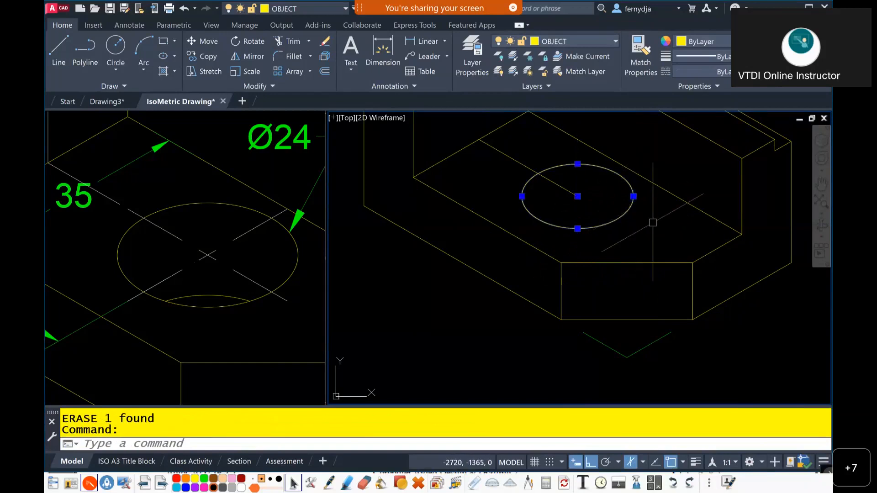
type("co")
key("Return")
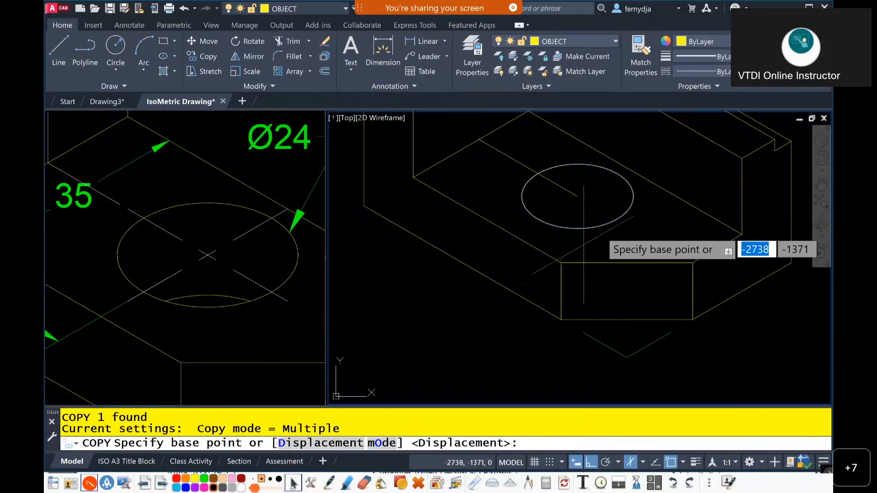
left_click(561, 263)
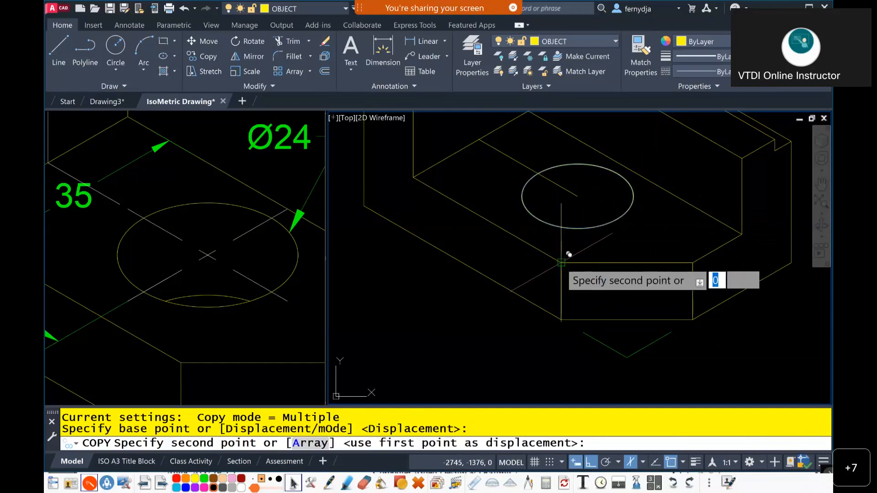
left_click(569, 311)
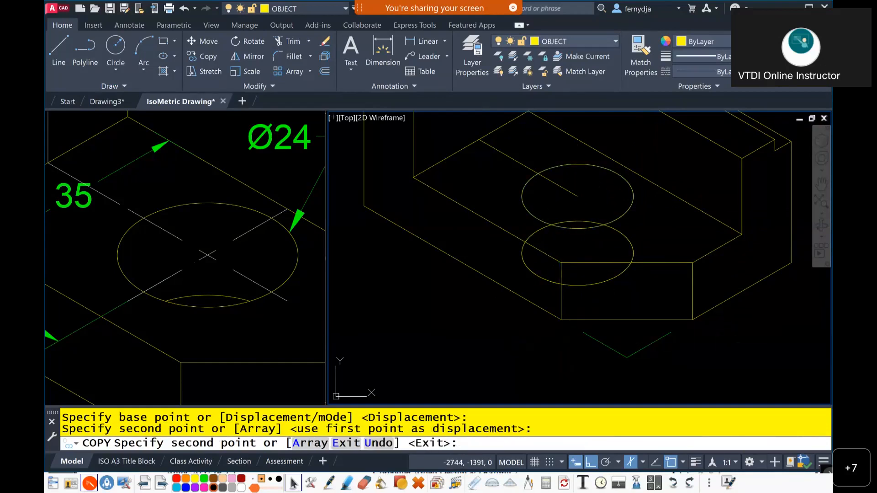
key("Return")
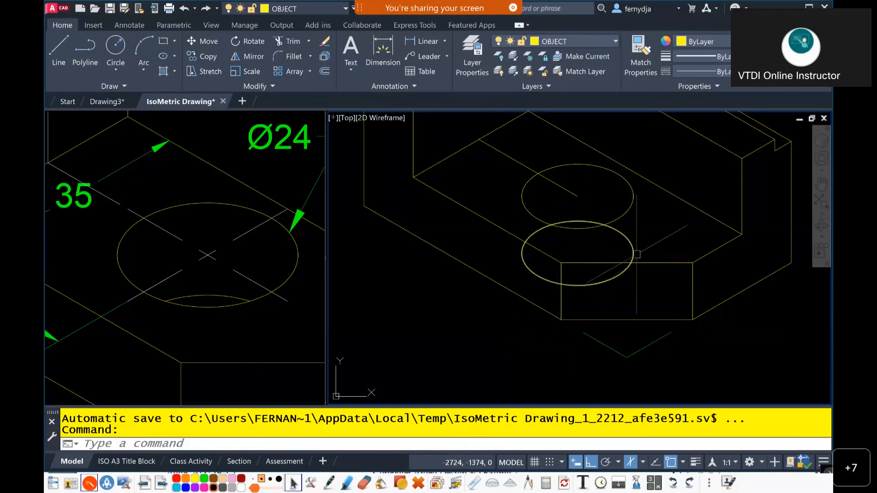
Trim the lower isocircle against the upper one, keeping only the arc inside the hole.
mouse_move(637, 254)
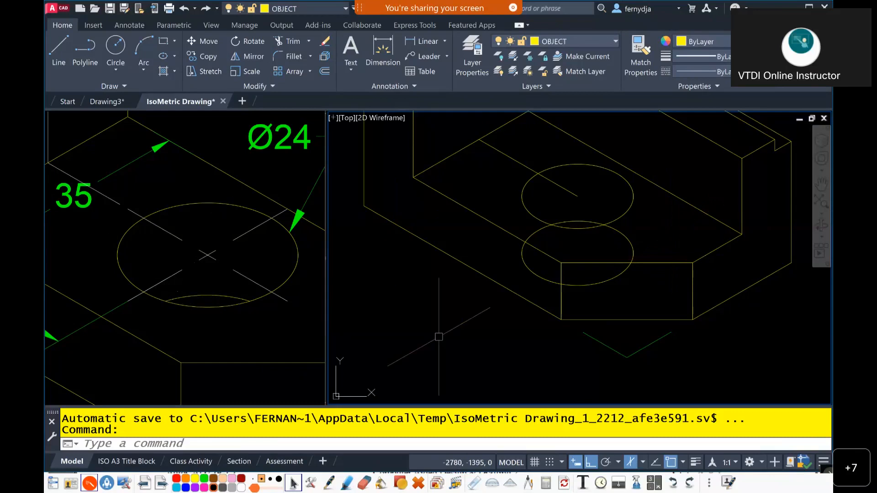
left_click(532, 212)
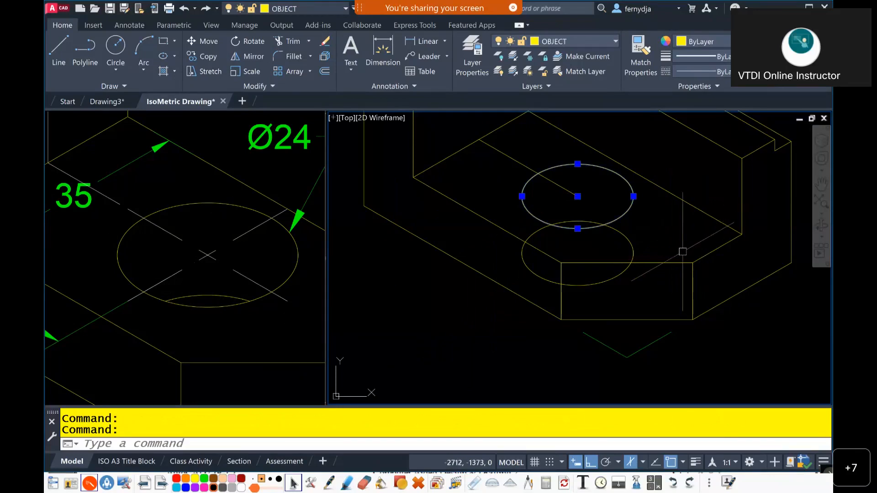
type("tr")
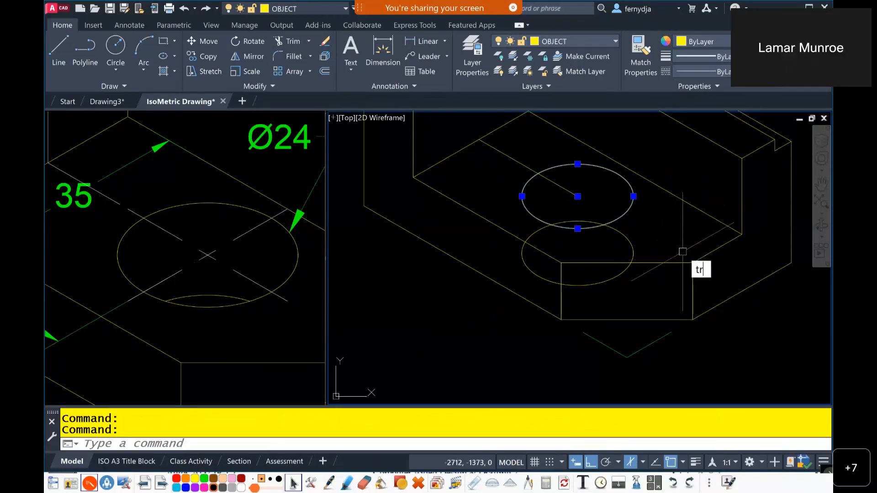
key("Return")
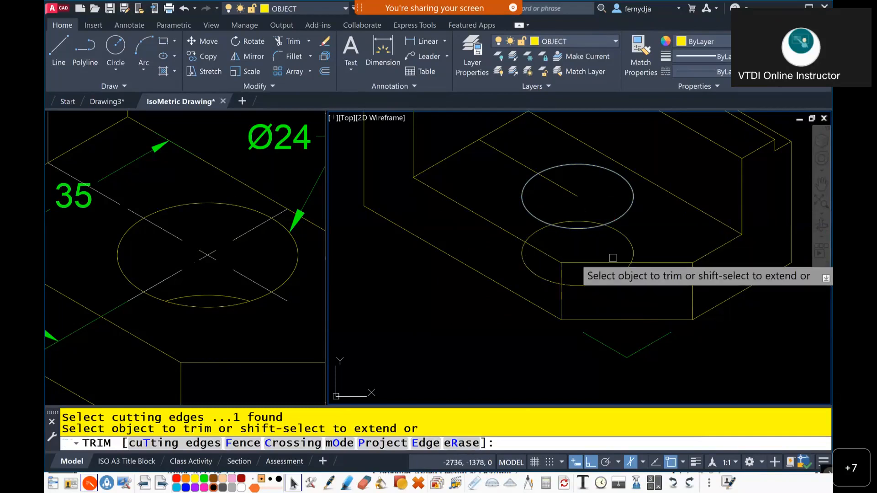
left_click(623, 236)
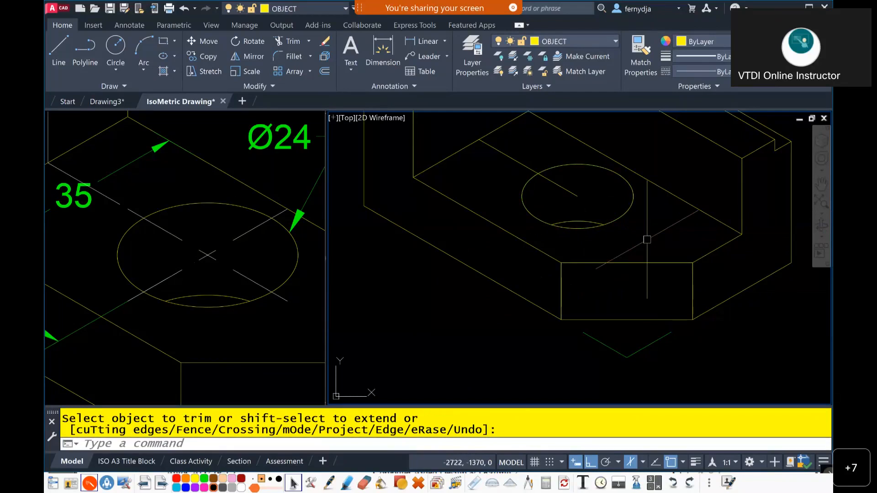
Examine the R10 hole, the R20 corner and the hole's centre lines on the upright in the reference view.
scroll(618, 221, "down", 2)
middle_click_drag(618, 221, 589, 341)
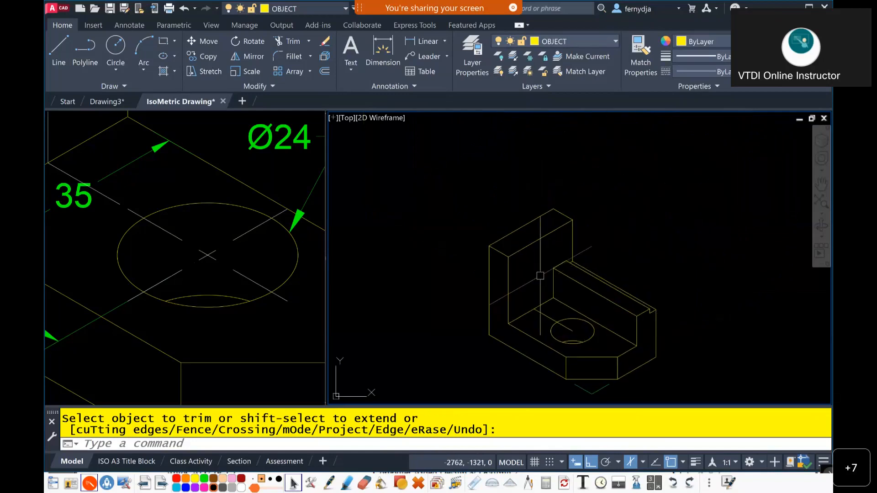
scroll(540, 276, "up", 2)
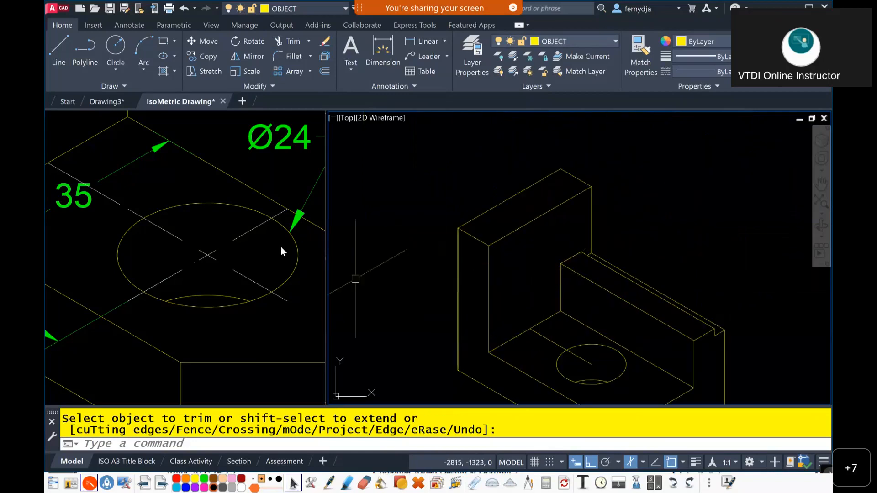
left_click(262, 203)
scroll(262, 203, "down", 3)
middle_click_drag(267, 210, 292, 352)
scroll(259, 281, "up", 1)
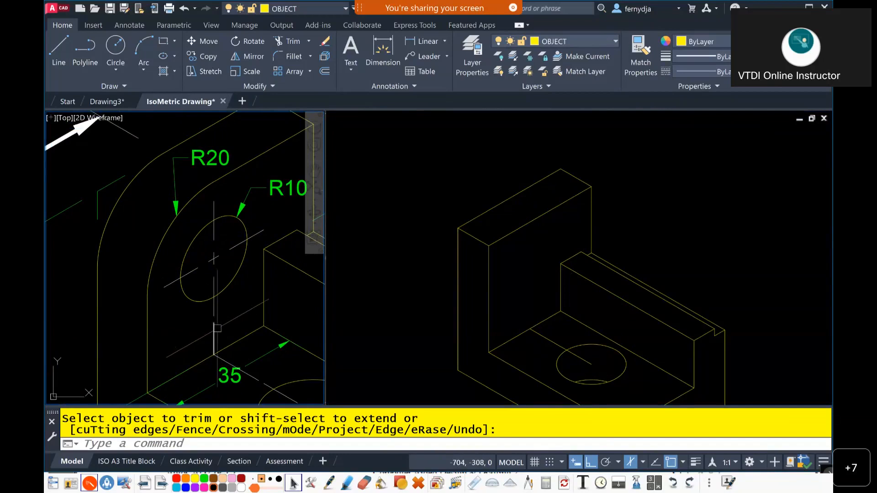
mouse_move(285, 365)
middle_mouse_down()
mouse_move(221, 306)
mouse_move(222, 323)
middle_mouse_up()
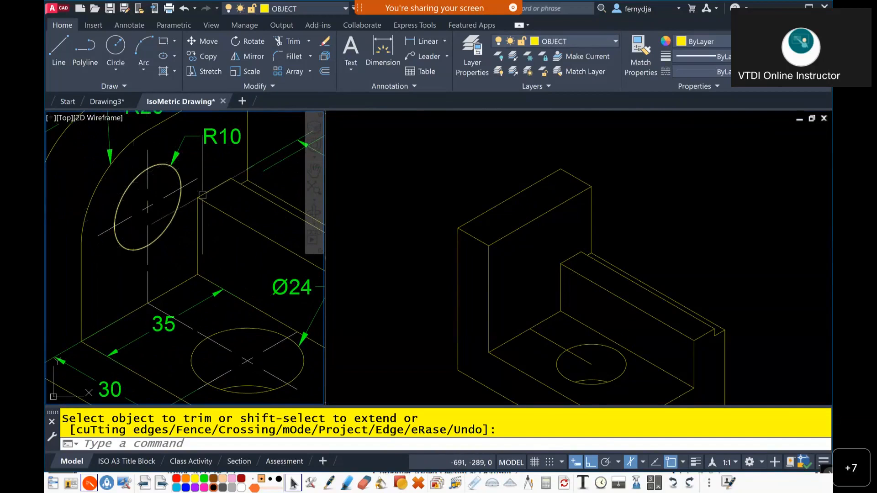
left_click(172, 150)
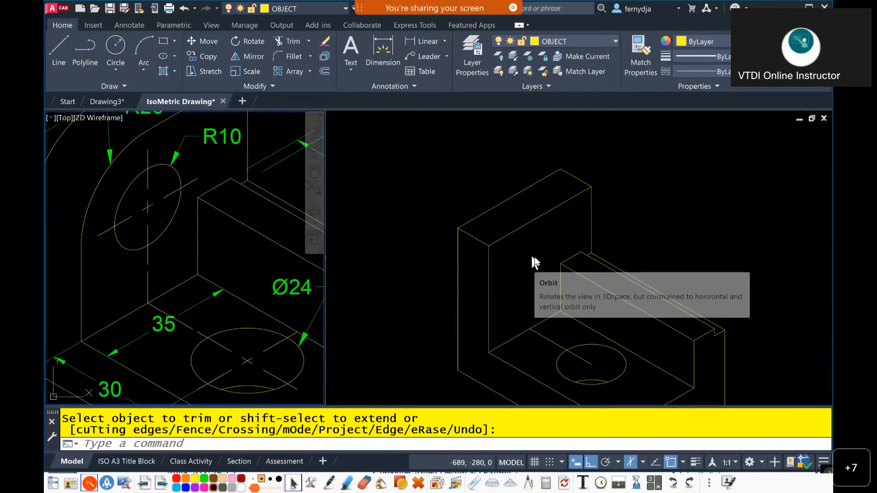
left_click(527, 293)
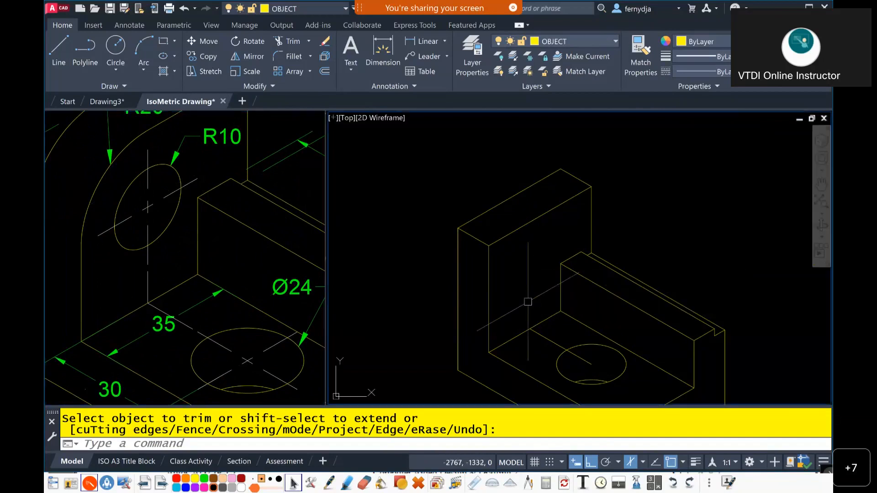
key("Escape")
type("L")
key("Return")
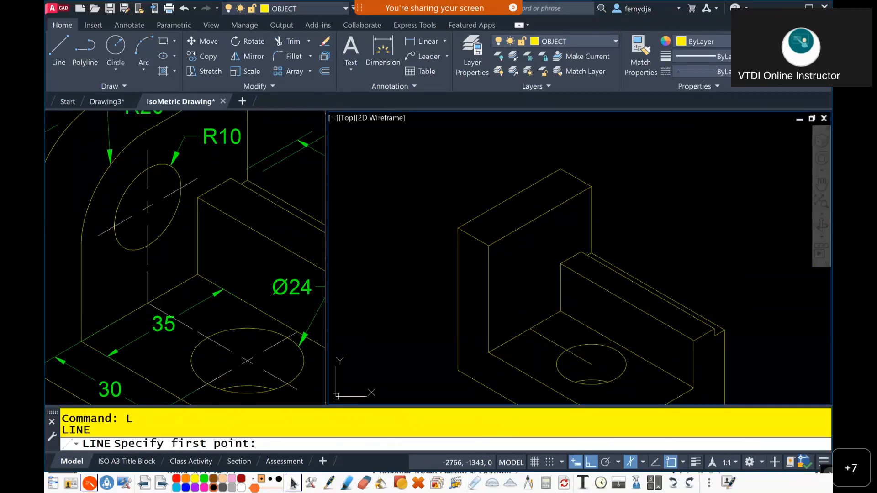
left_click(530, 329)
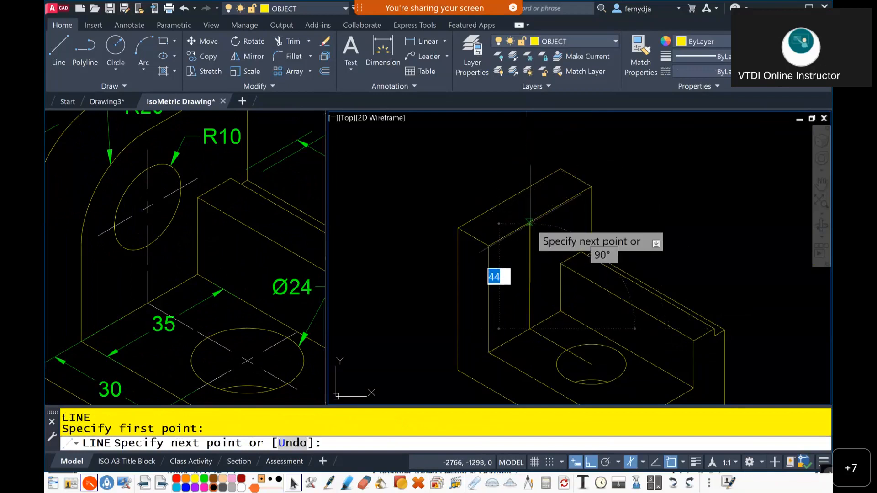
key("Escape")
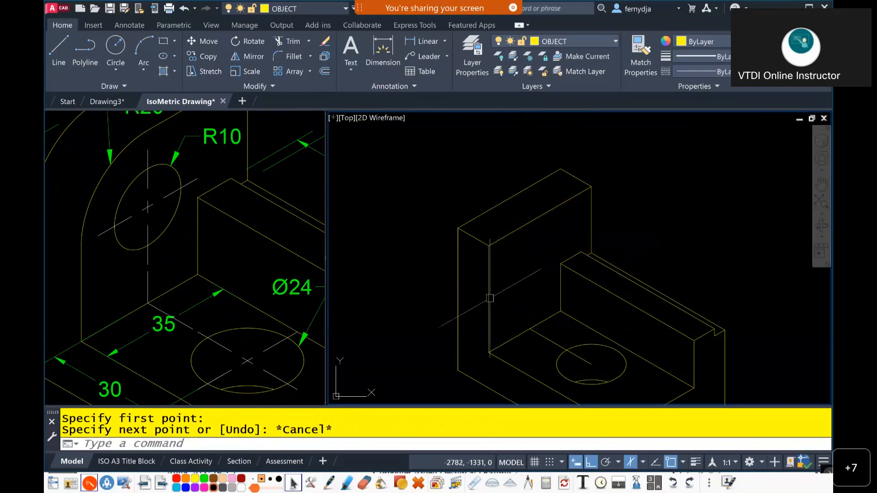
Copy the vertical edge of the upright's inner face from its lower end to the rear endpoint of the hole's 30-unit centre line.
left_click(489, 299)
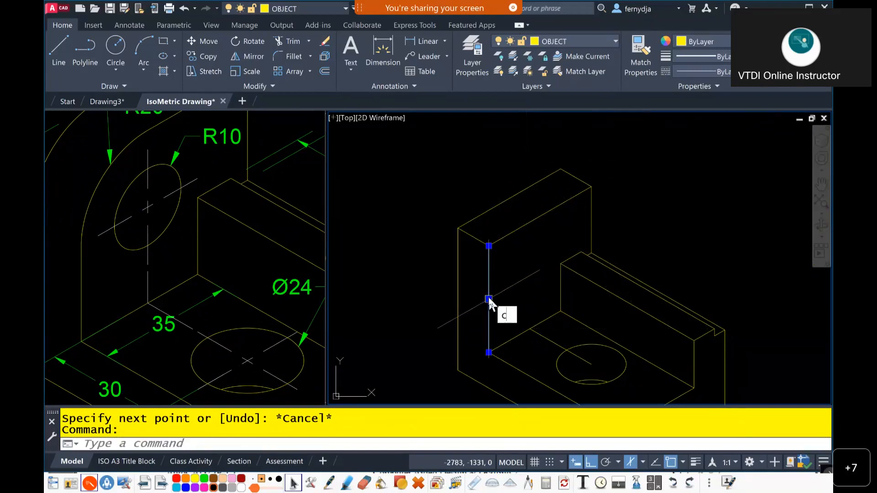
type("co")
key("Return")
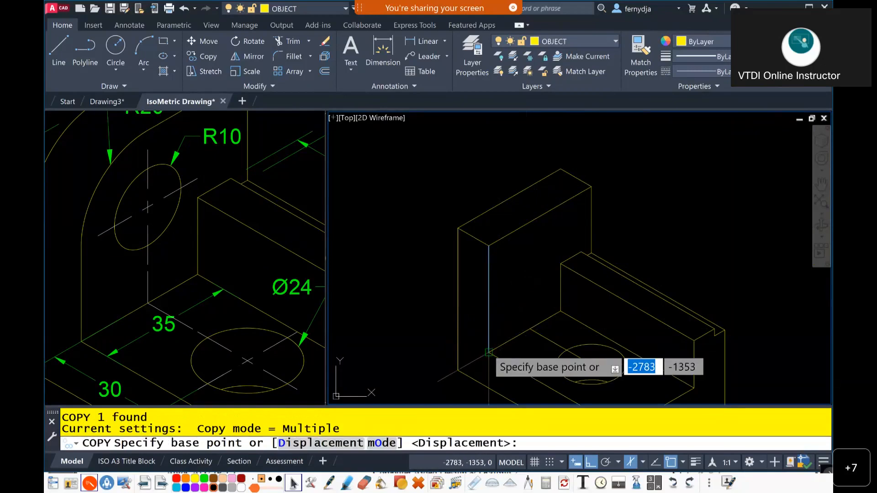
left_click(488, 353)
scroll(529, 333, "up", 4)
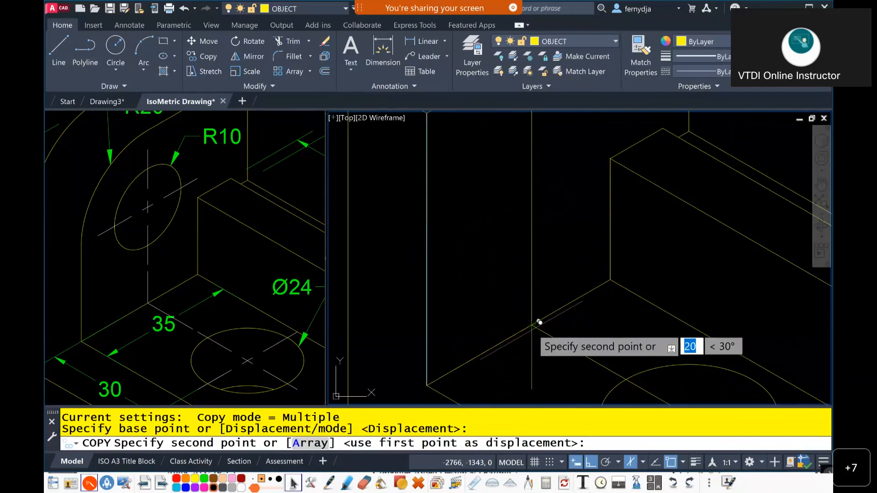
left_click(539, 316)
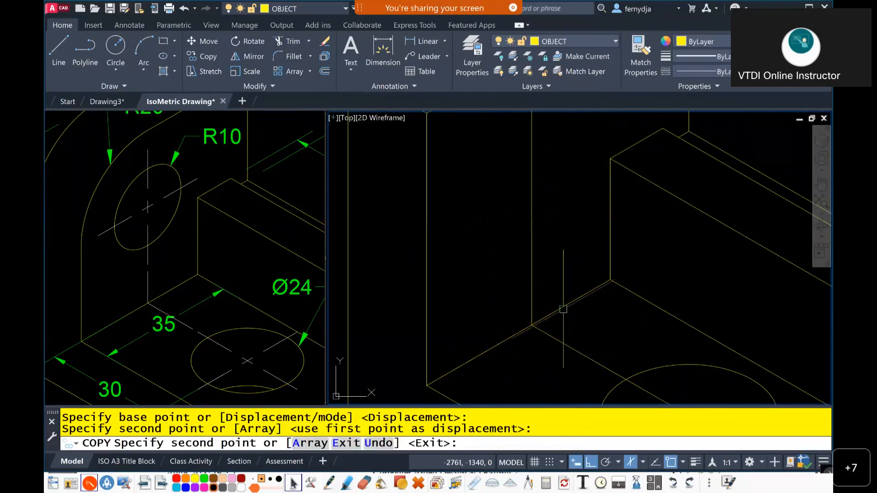
key("Escape")
Copy the top edge of the upright's inner face 20 units straight down as the hole's second centre line.
scroll(563, 309, "down", 3)
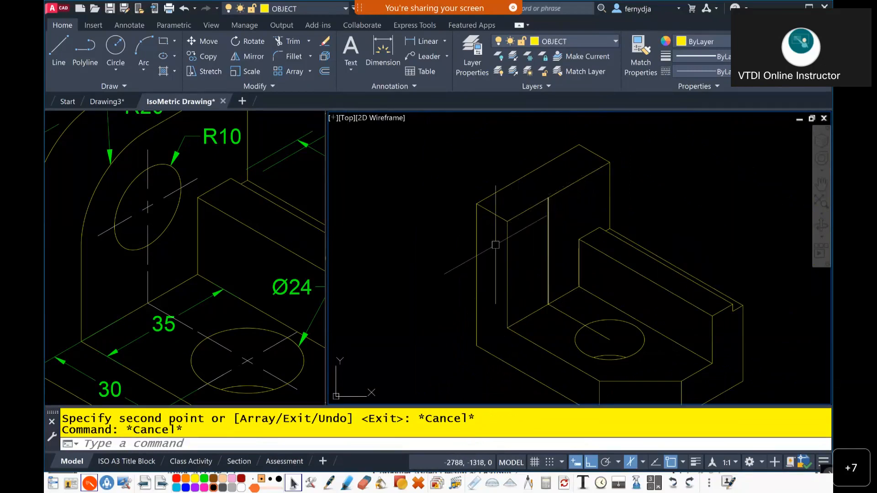
left_click(528, 207)
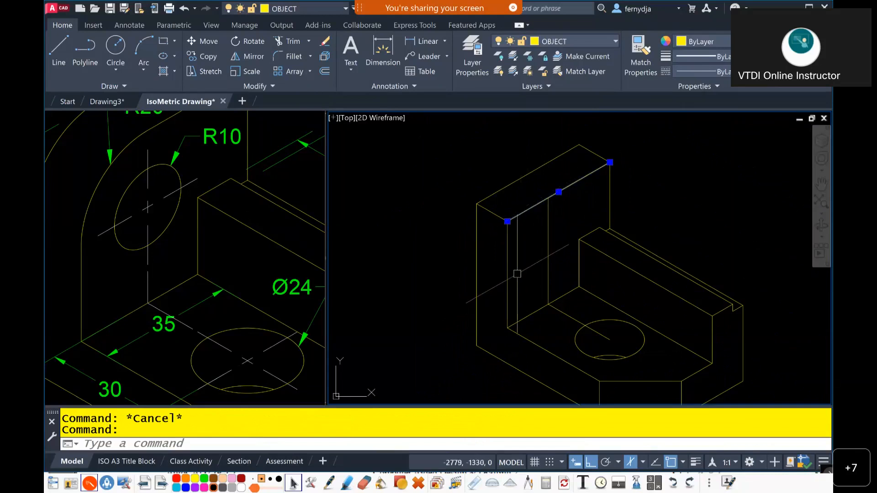
type("co")
key("Return")
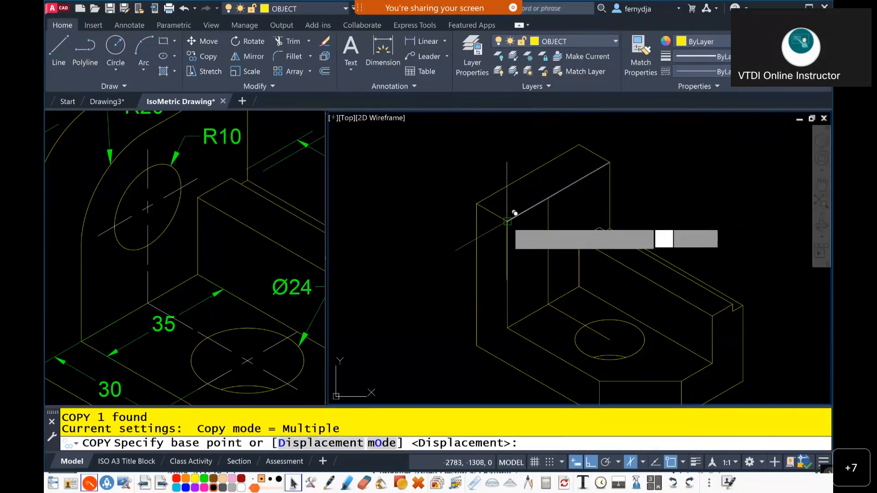
left_click(507, 221)
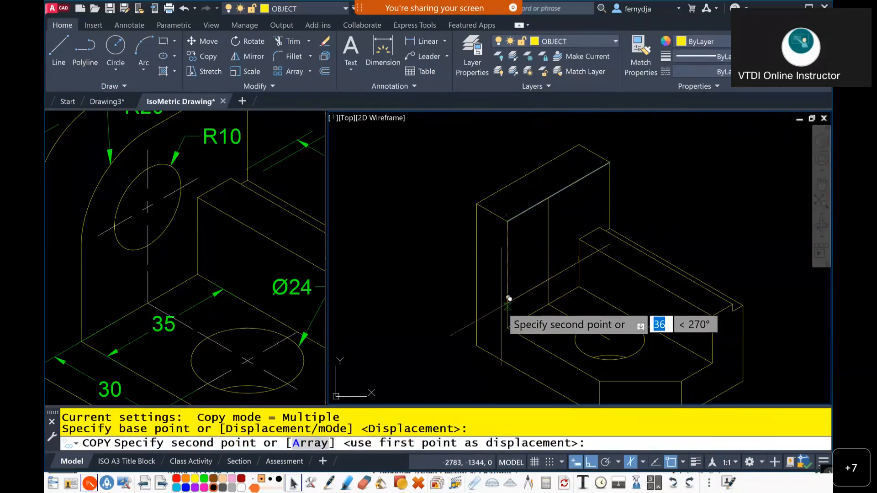
type("20")
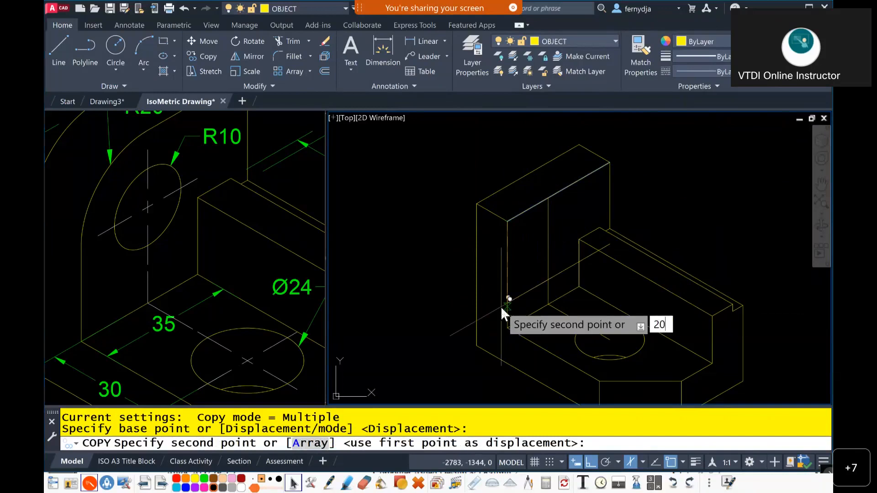
key("Return")
key("Escape")
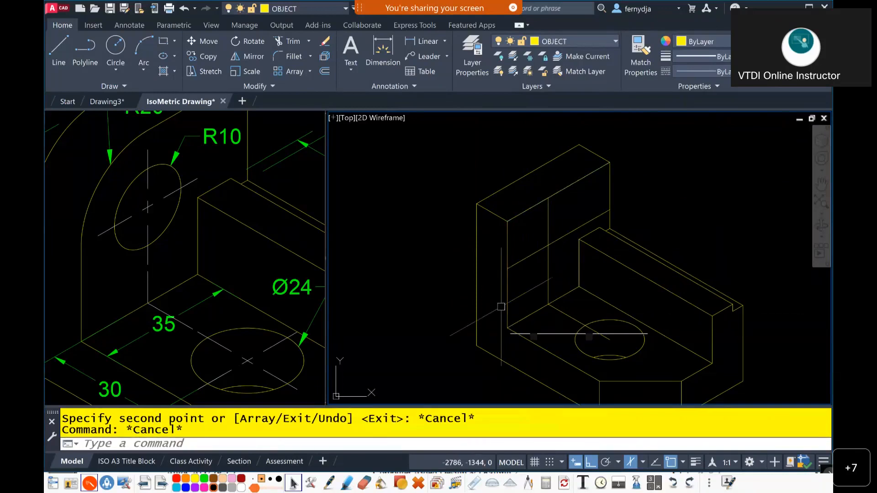
Examine where the copied vertical and sloping centre lines cross on the upright's inner face.
scroll(552, 254, "up", 3)
scroll(549, 244, "up", 1)
middle_click_drag(558, 253, 594, 301)
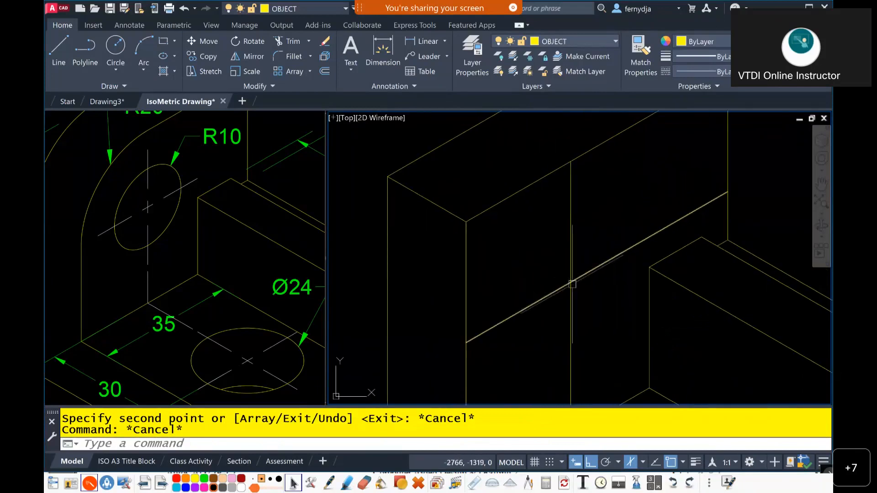
mouse_move(573, 284)
middle_click_drag(603, 296, 557, 262)
scroll(557, 262, "down", 2)
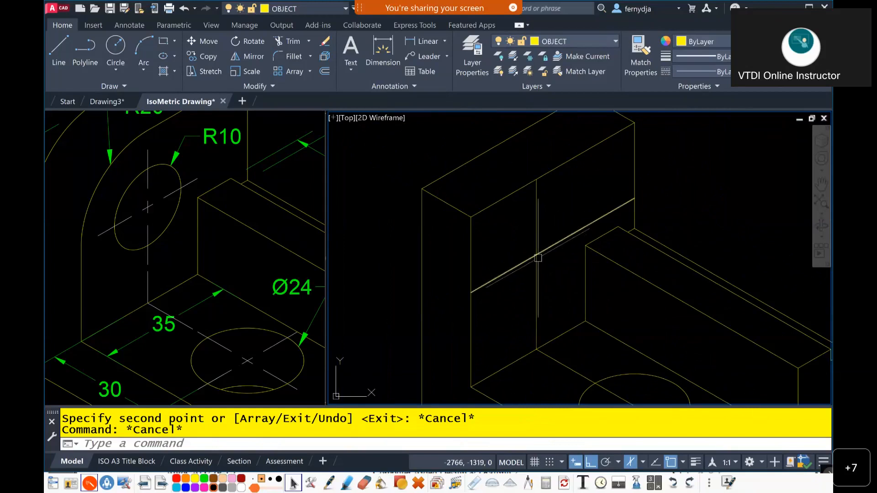
scroll(540, 258, "up", 2)
scroll(540, 259, "up", 2)
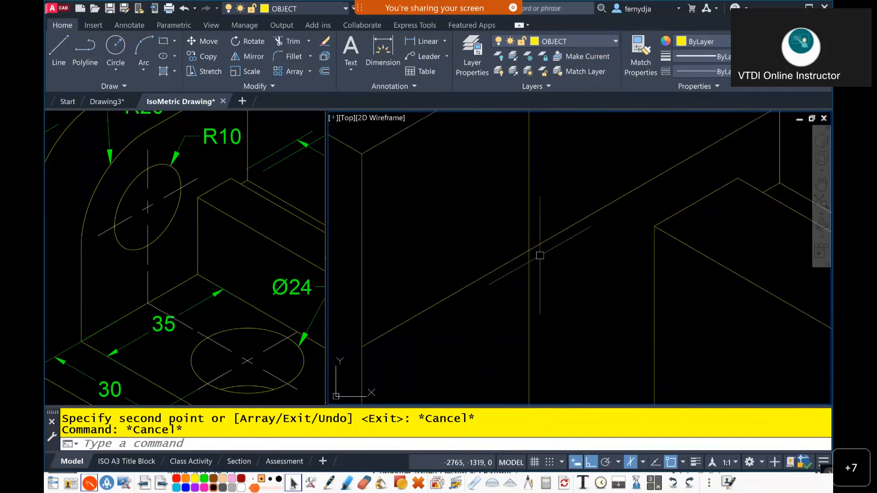
scroll(577, 245, "down", 2)
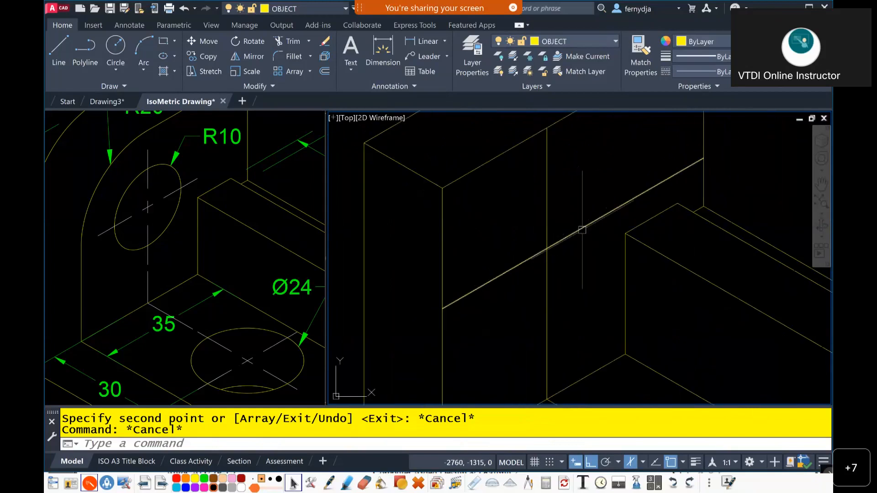
left_click(576, 232)
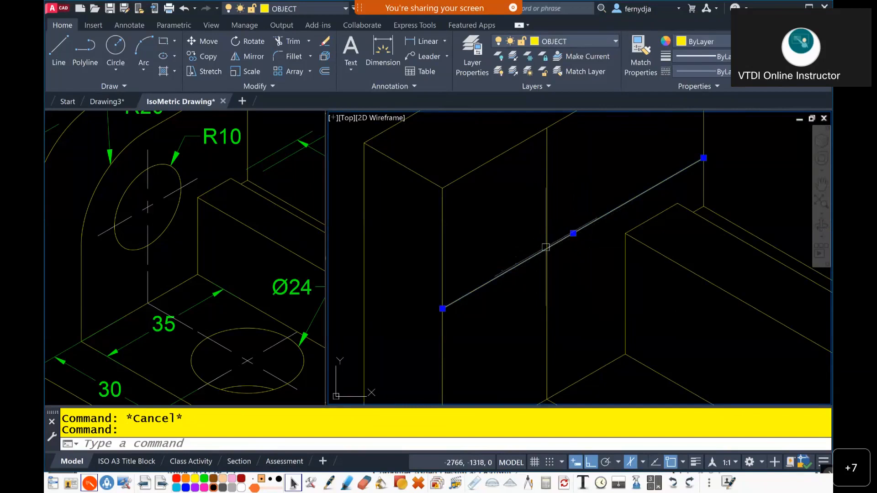
left_click(548, 224)
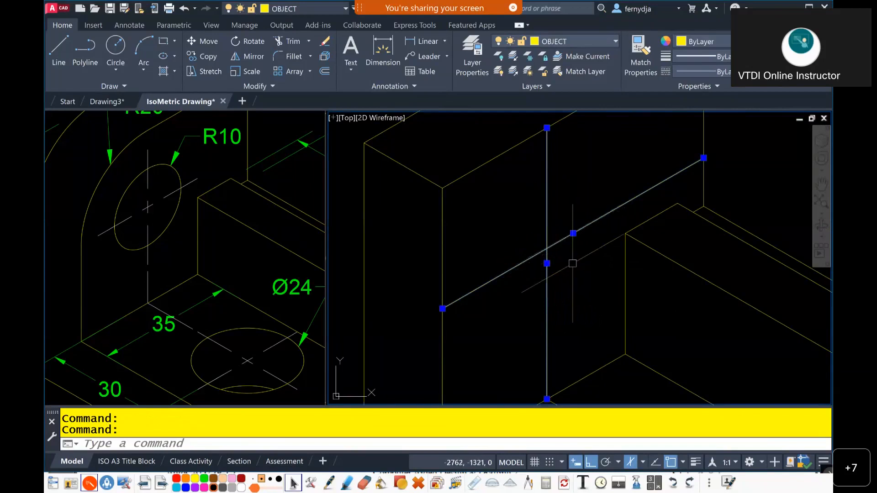
key("Escape")
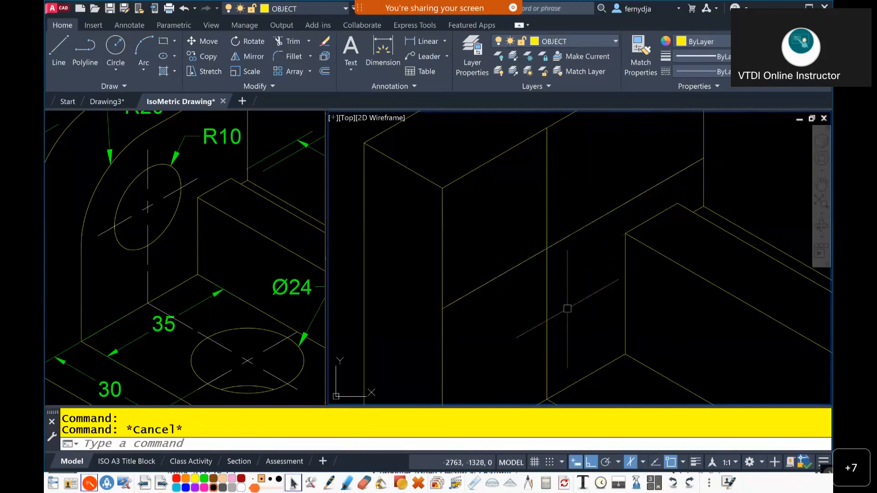
key("Escape")
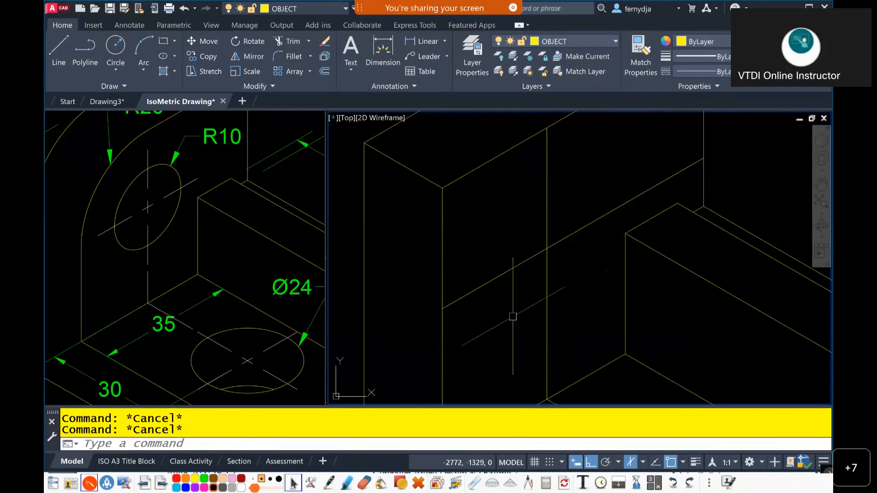
Draw an isocircle of radius 20 centred on the intersection of the two centre lines on the upright's inner face.
type("EL")
key("Return")
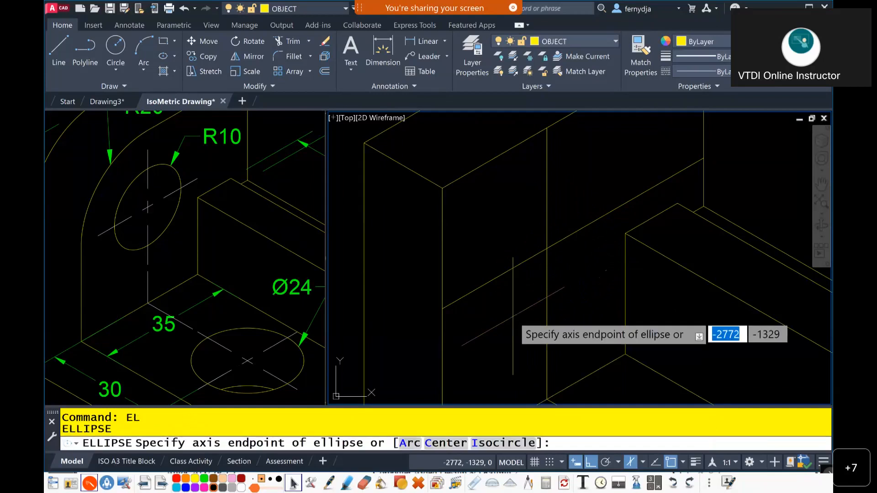
type("i")
key("Return")
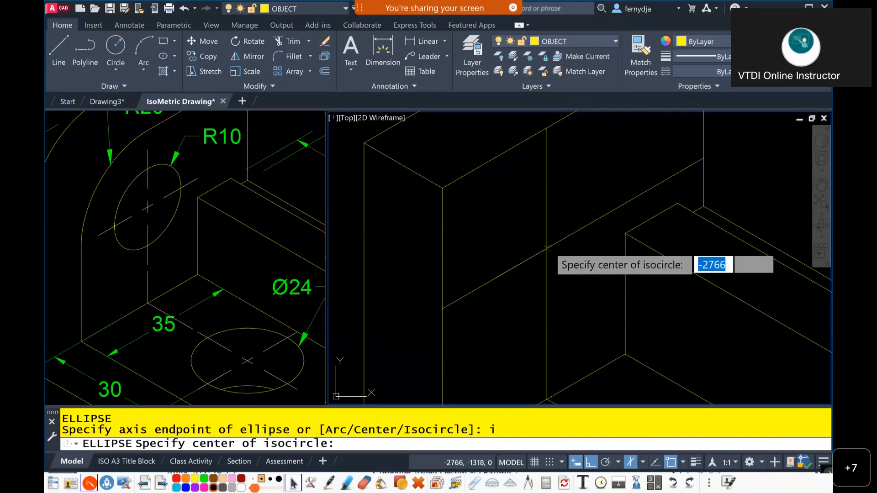
left_click(547, 248)
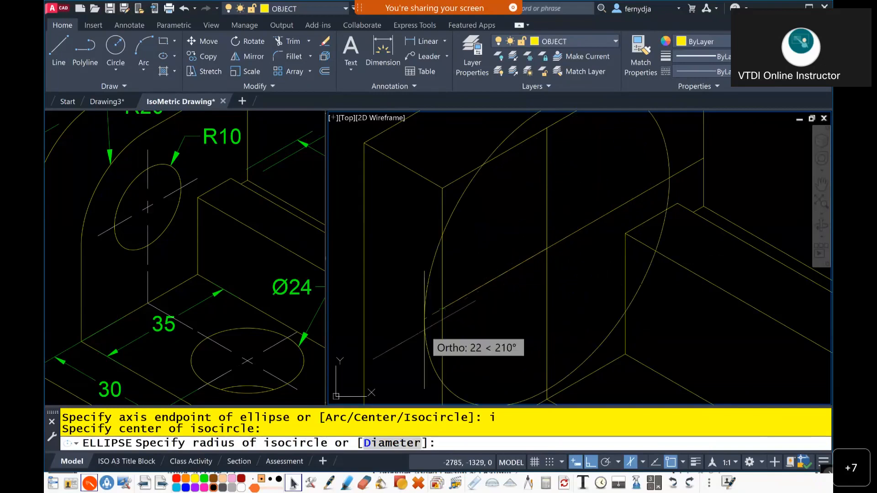
type("20")
key("Return")
scroll(440, 309, "up", 5)
middle_click_drag(440, 309, 441, 288)
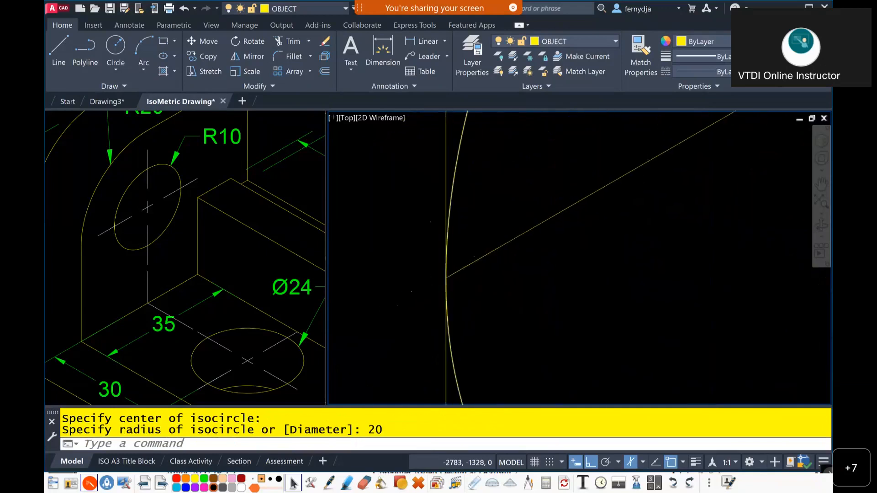
scroll(442, 288, "down", 5)
scroll(438, 293, "up", 5)
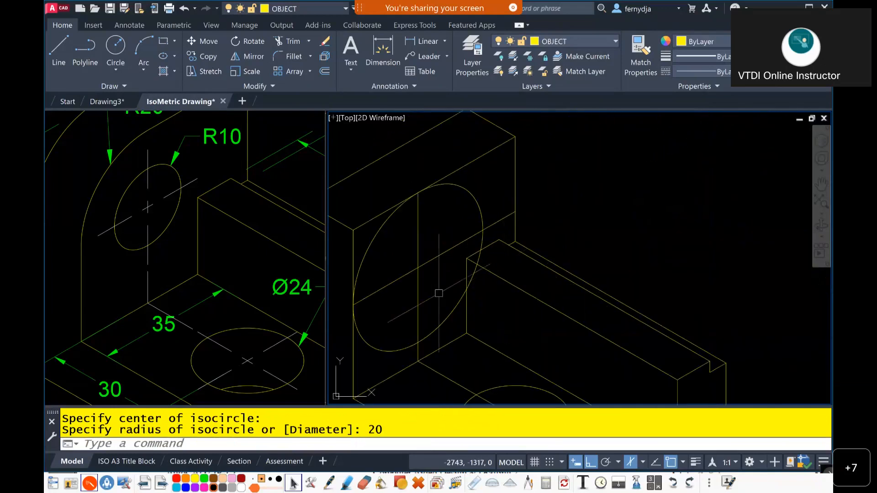
middle_click_drag(439, 293, 520, 287)
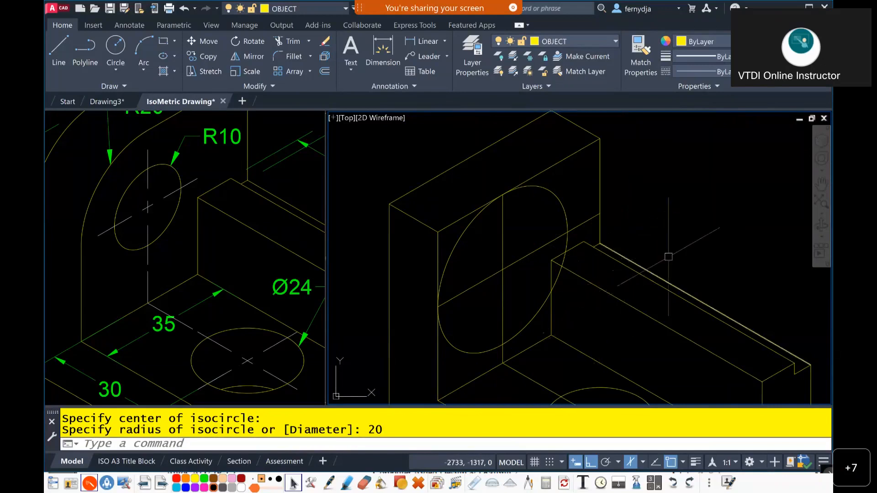
mouse_move(693, 250)
middle_mouse_down()
mouse_move(716, 233)
mouse_move(705, 237)
middle_mouse_up()
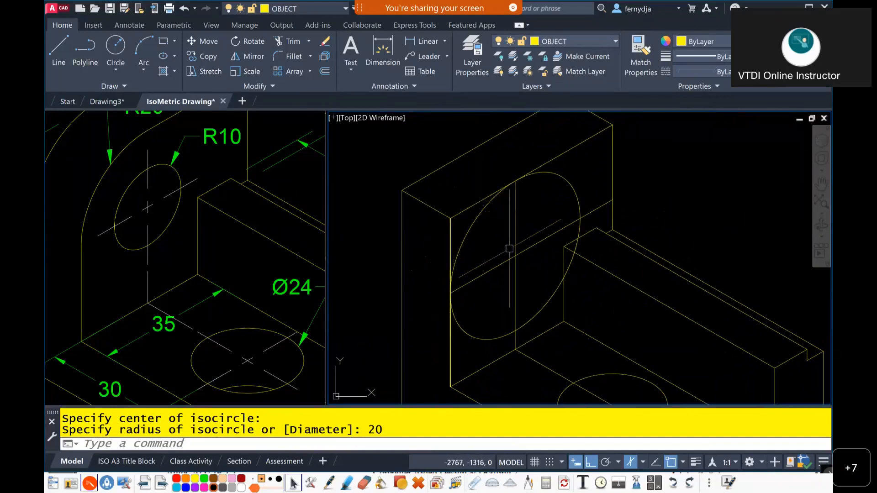
Fillet the top edge and front vertical edge of the upright's inner face with radius 20 in No trim mode.
type("f")
key("Return")
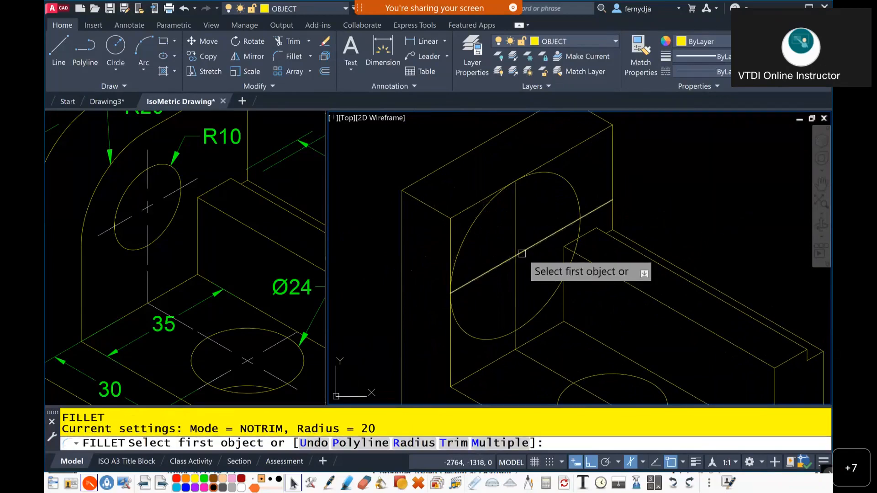
type("r")
key("Return")
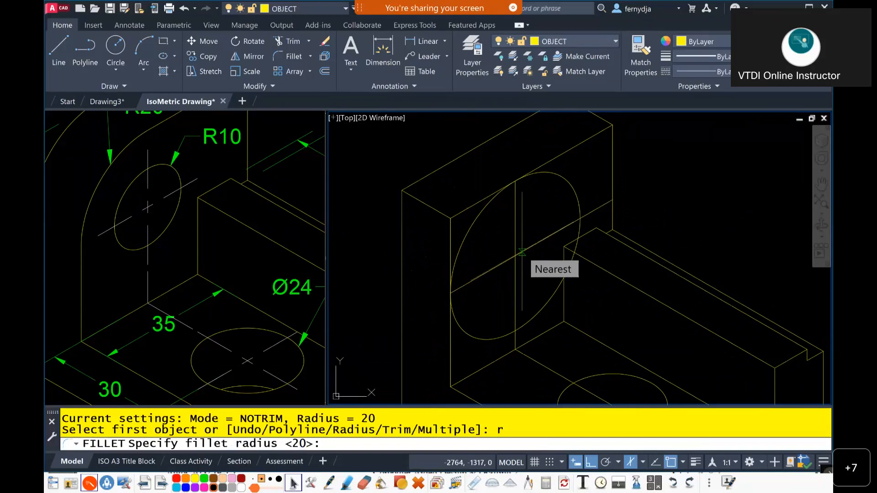
type("20")
key("Return")
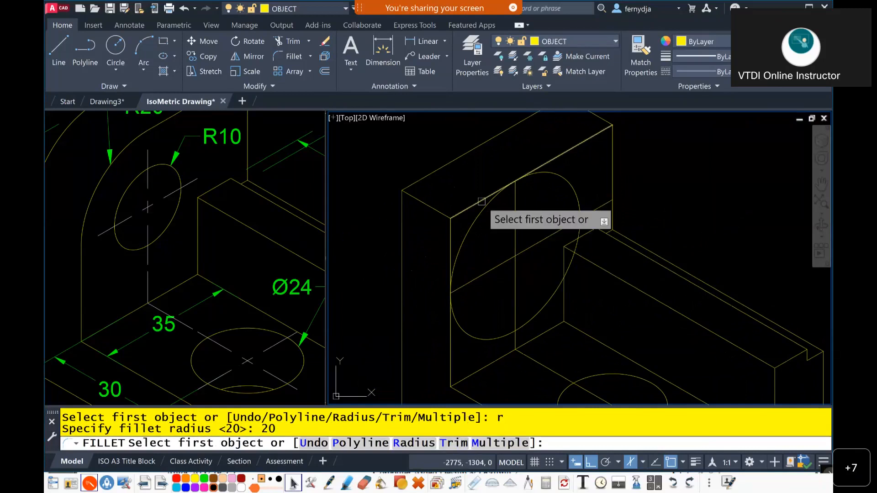
left_click(452, 443)
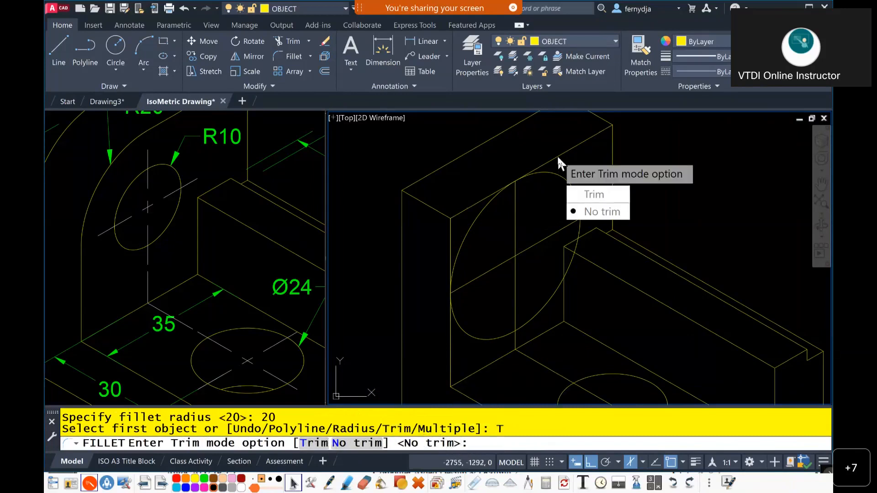
left_click(599, 211)
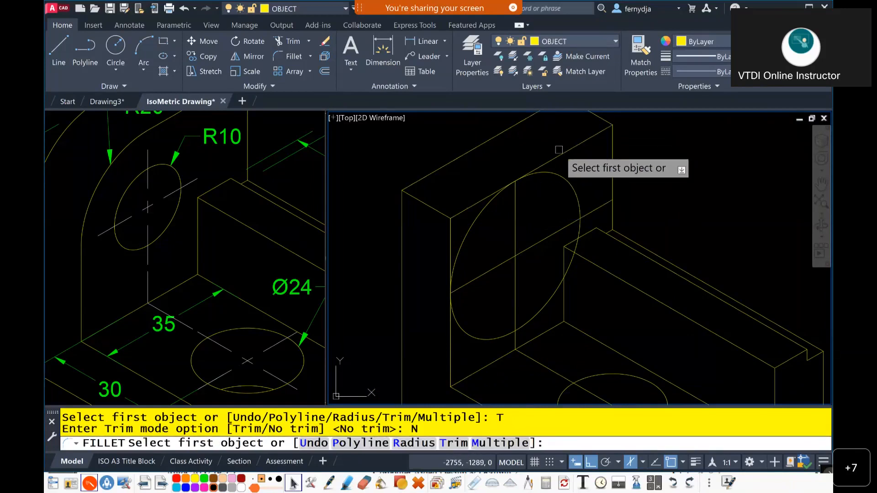
left_click(559, 151)
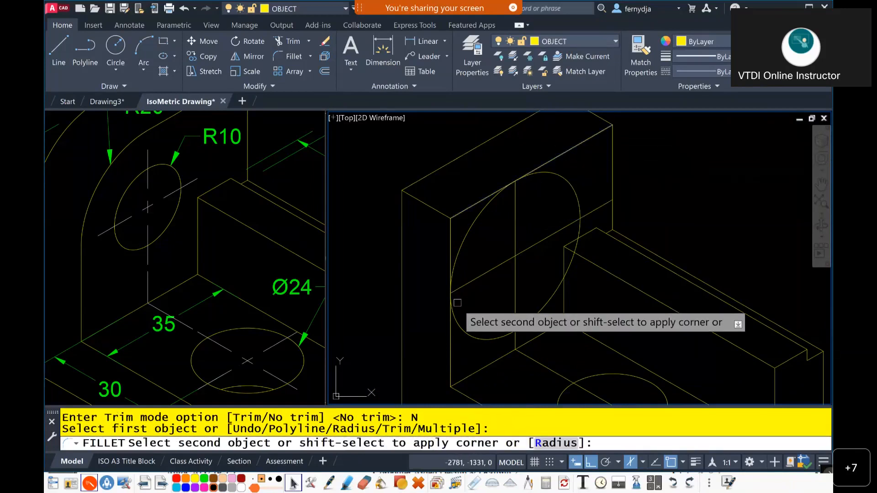
left_click(451, 352)
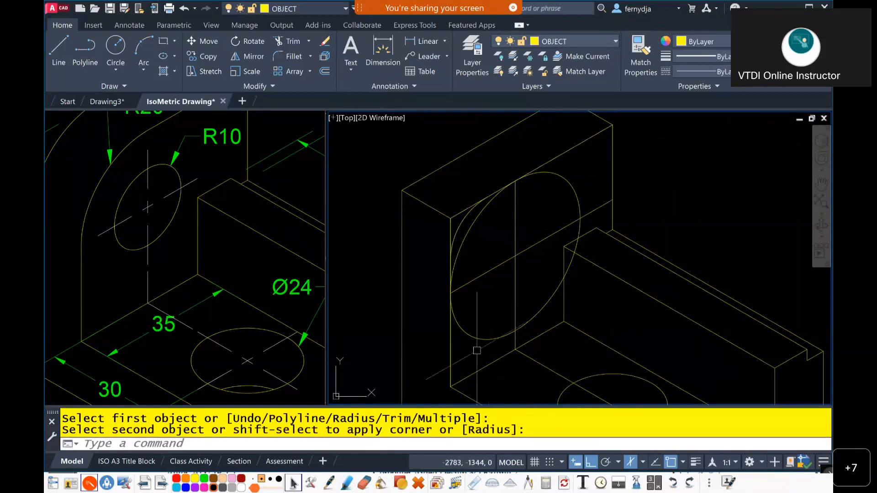
Erase the fillet arc at the front upper corner of the upright's inner face.
scroll(480, 203, "up", 4)
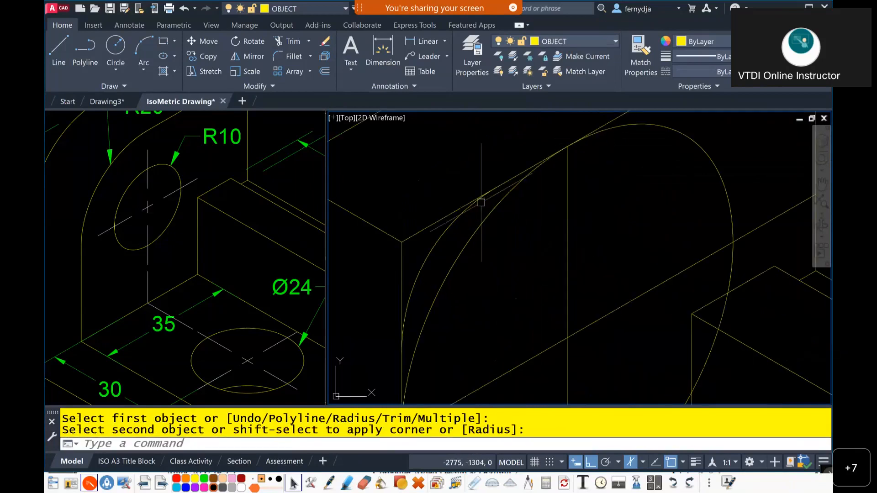
left_click(454, 221)
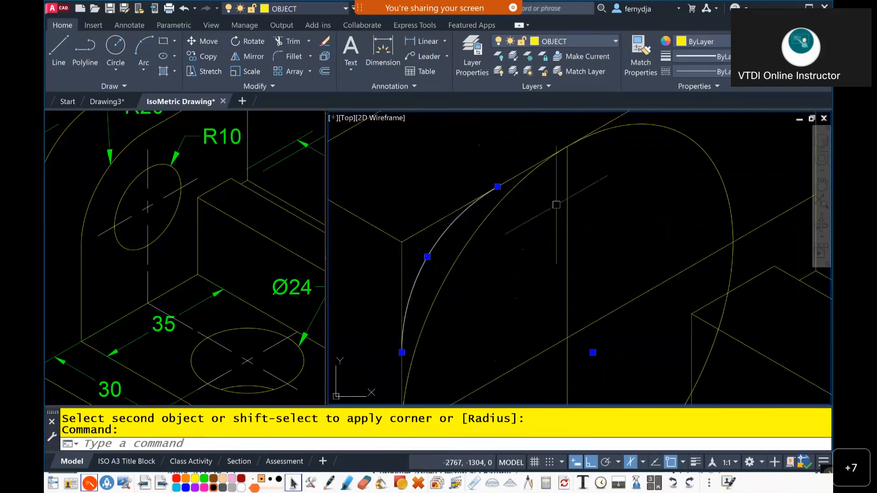
scroll(556, 205, "down", 4)
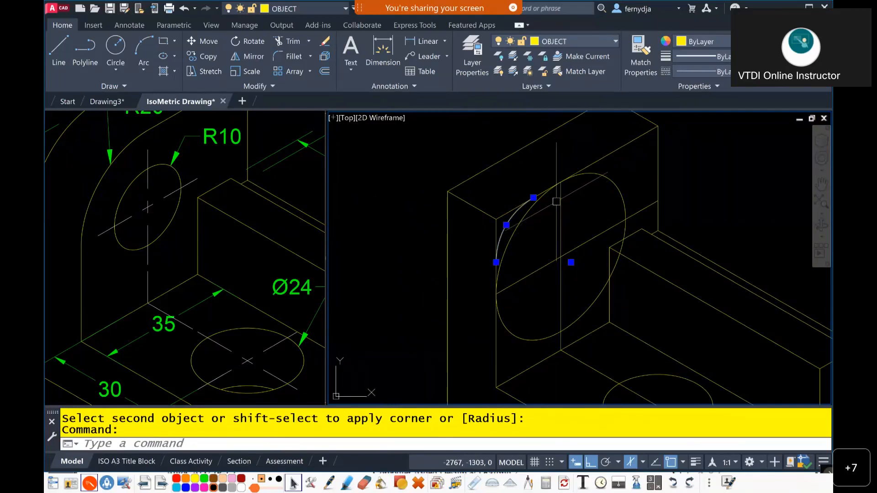
type("E")
key("Return")
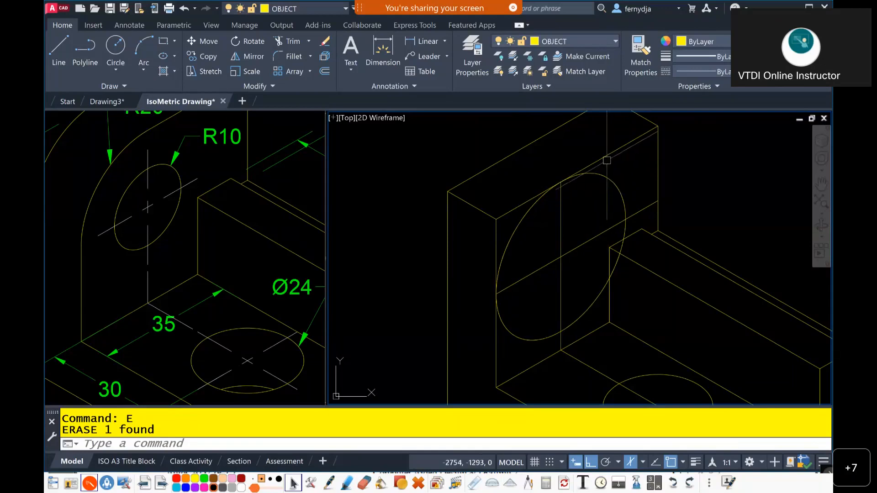
Trim the radius 20 isocircle against the inner face's top and front vertical edges, keeping only the rounded corner arc.
left_click(607, 158)
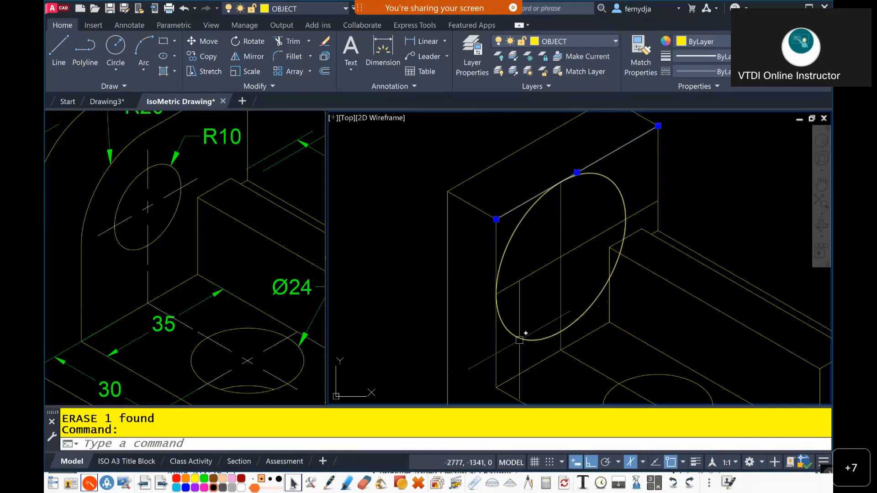
left_click(497, 343)
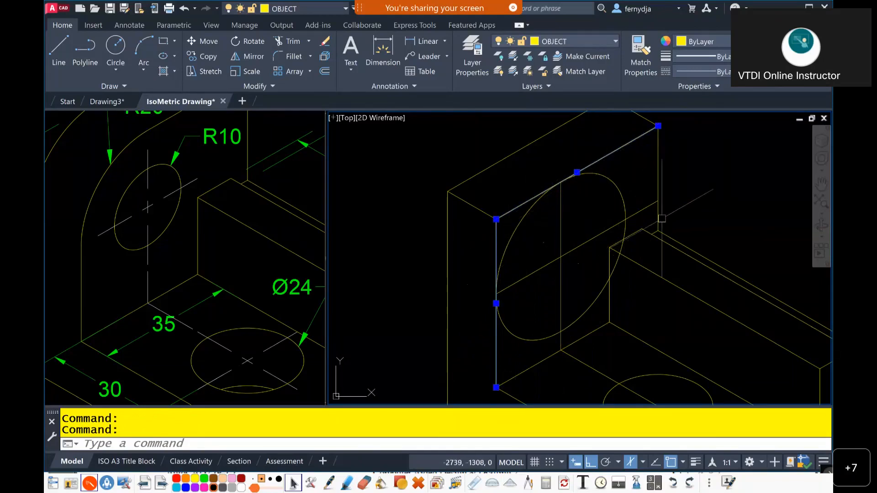
type("tr")
key("Return")
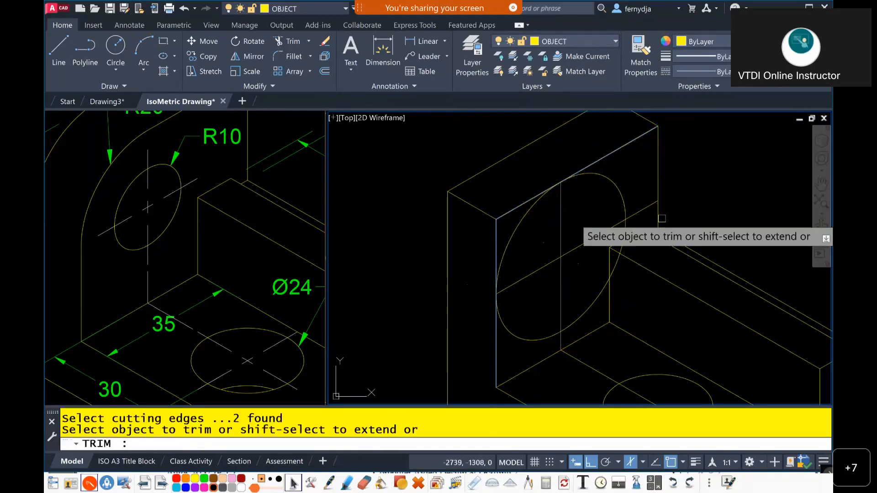
left_click(619, 192)
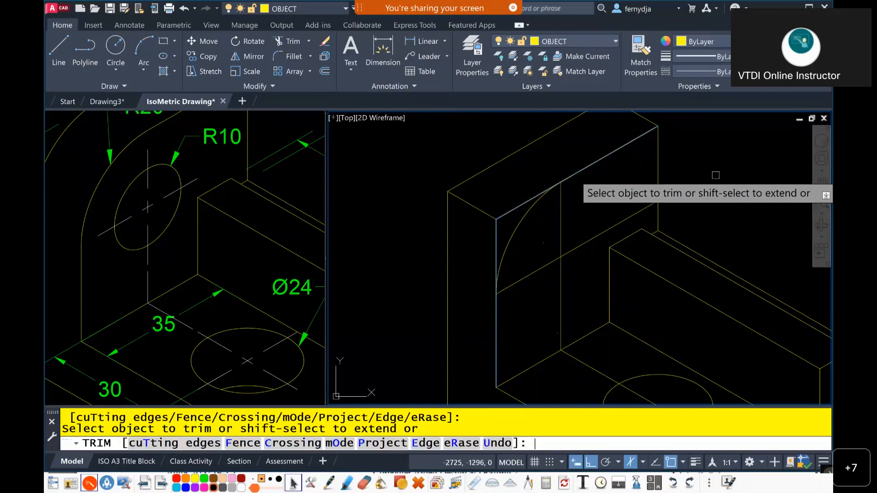
key("Return")
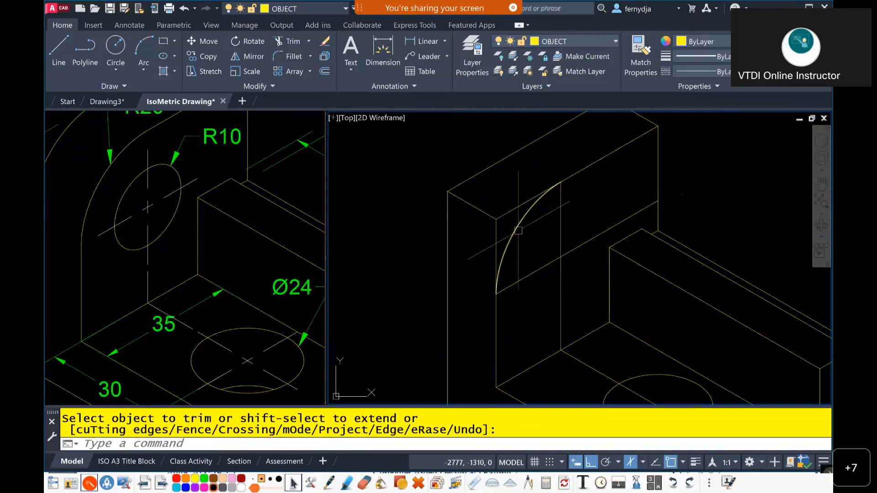
Copy the front face's corner arc to the back face, from the front upper-right corner to the matching back corner.
key("Return")
left_click(516, 229)
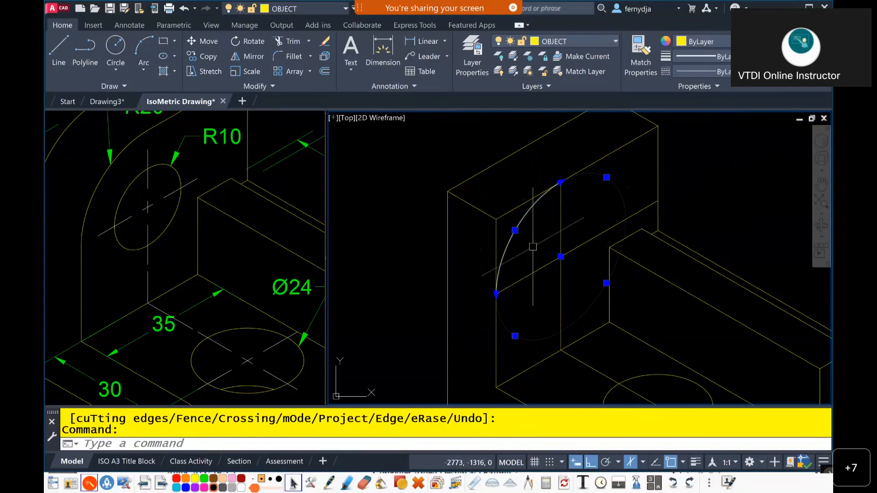
type("o")
key("Return")
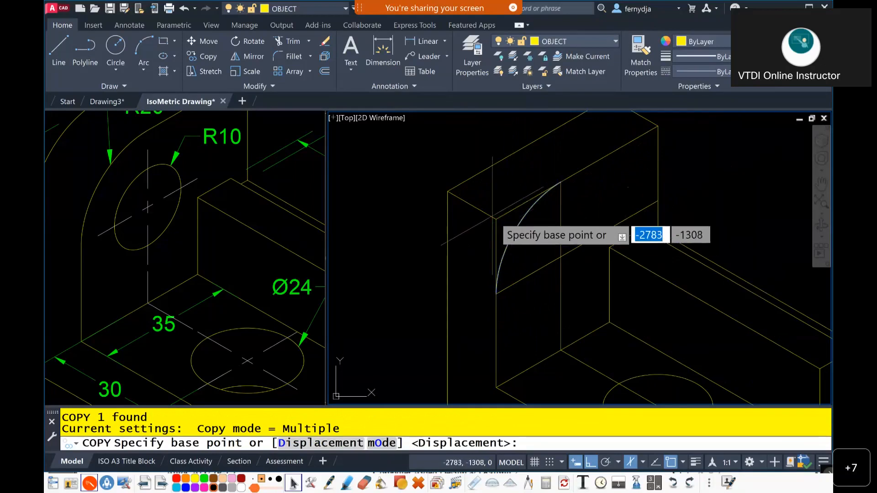
middle_click_drag(668, 162, 596, 200)
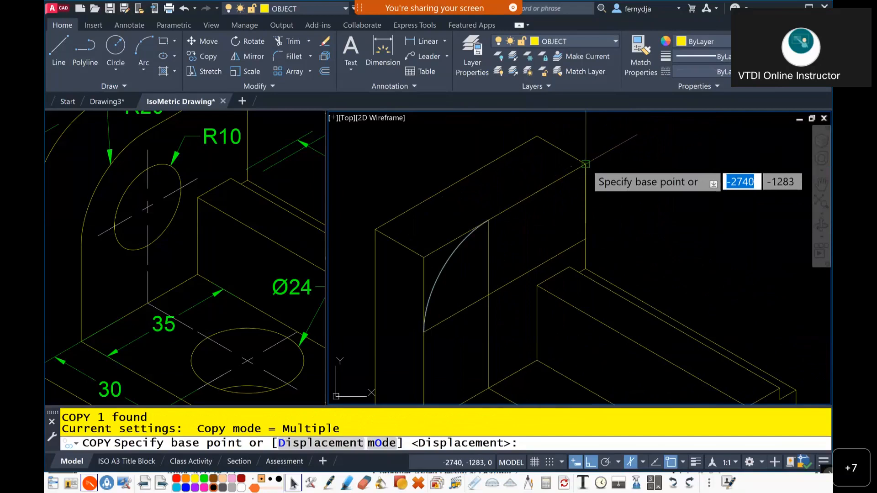
left_click(587, 163)
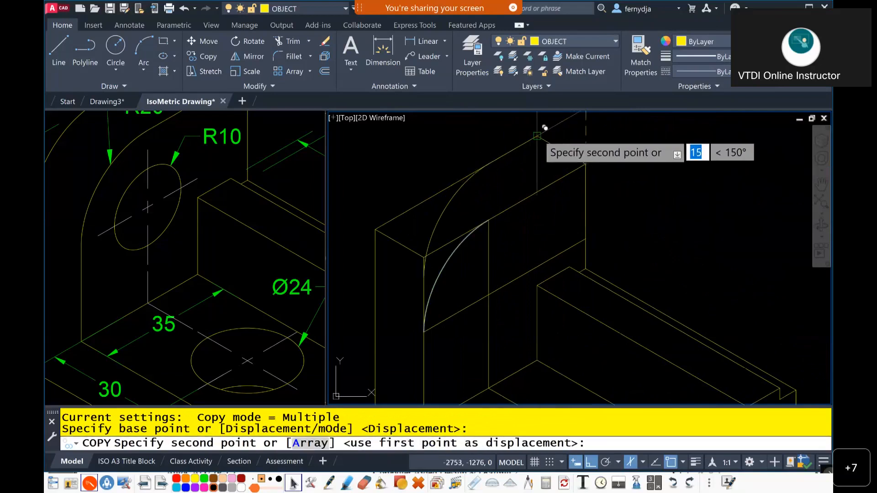
left_click(544, 129)
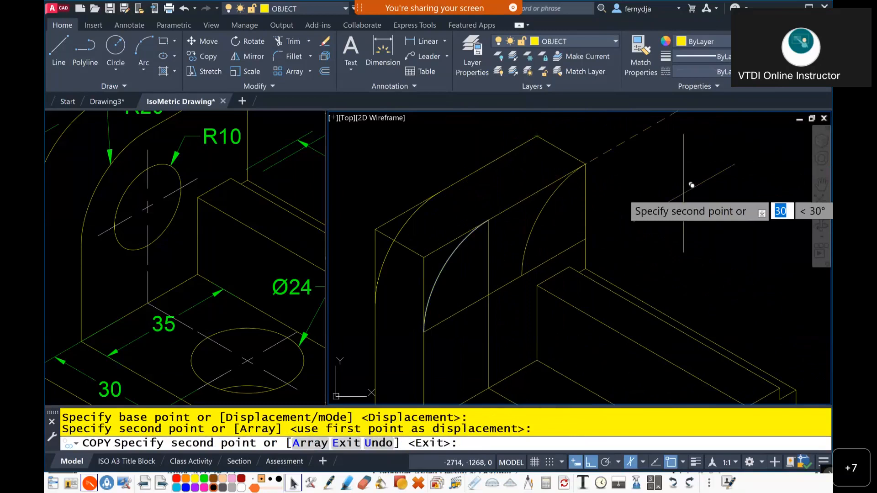
key("Escape")
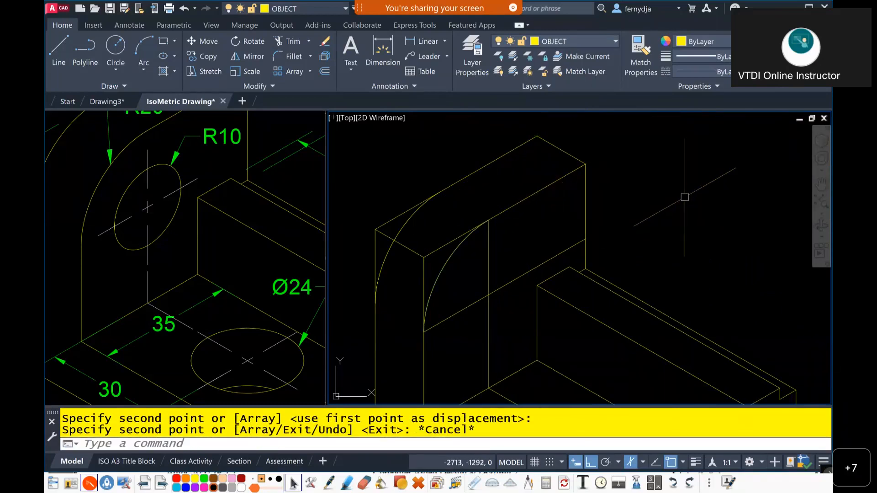
Erase the short slanted edge joining the front and back square corners beside the copied arc.
middle_click_drag(555, 243, 700, 206)
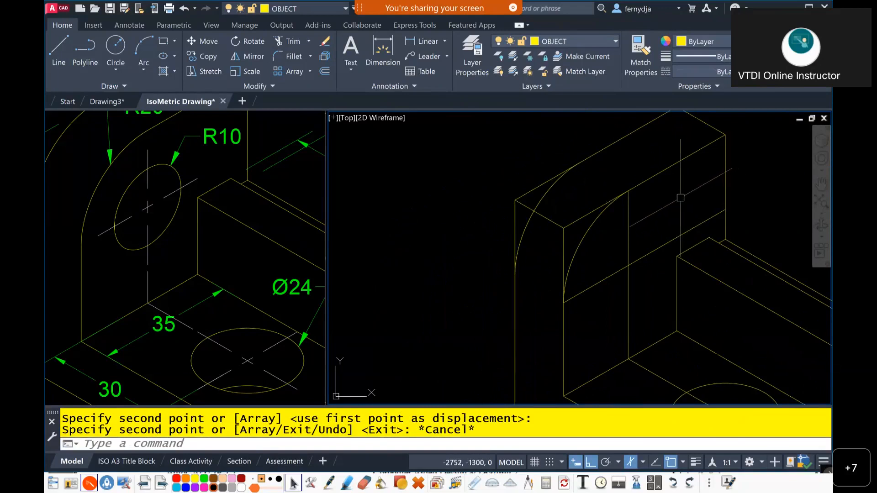
left_click(553, 219)
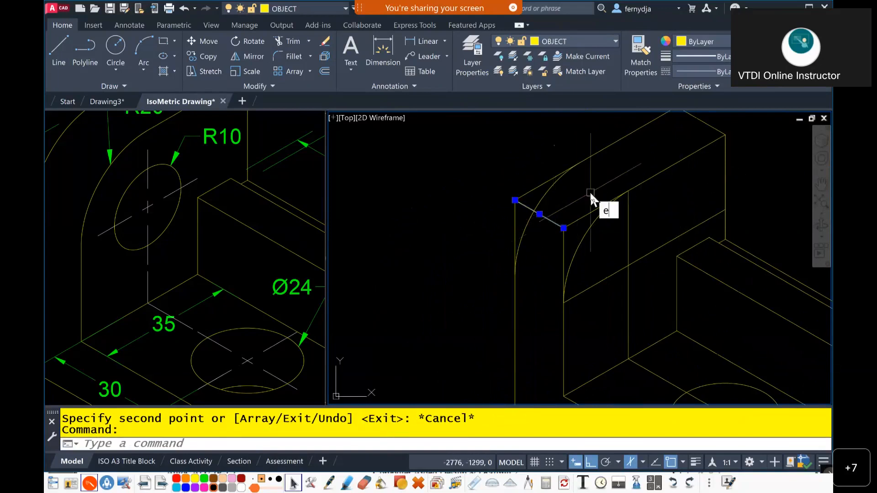
key("Return")
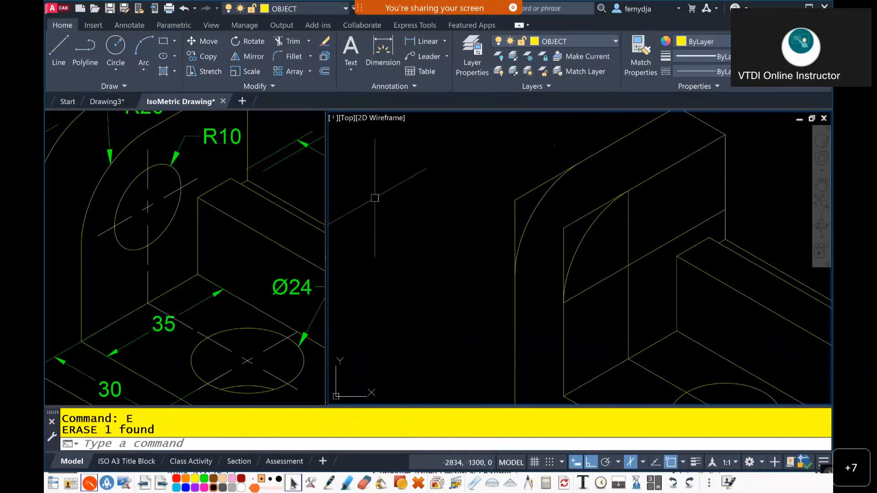
Check the rounded corner in the reference view and trim the front face's square corner outside the arc.
left_click(254, 254)
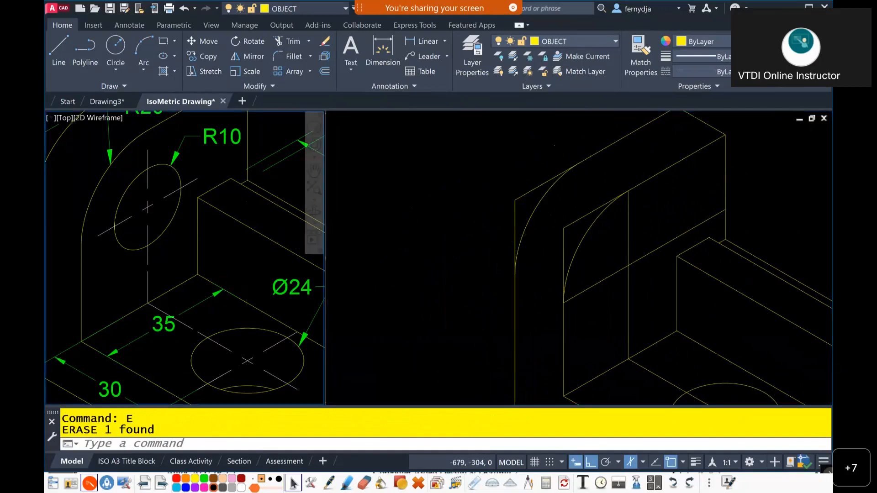
scroll(254, 254, "down", 4)
scroll(210, 237, "up", 4)
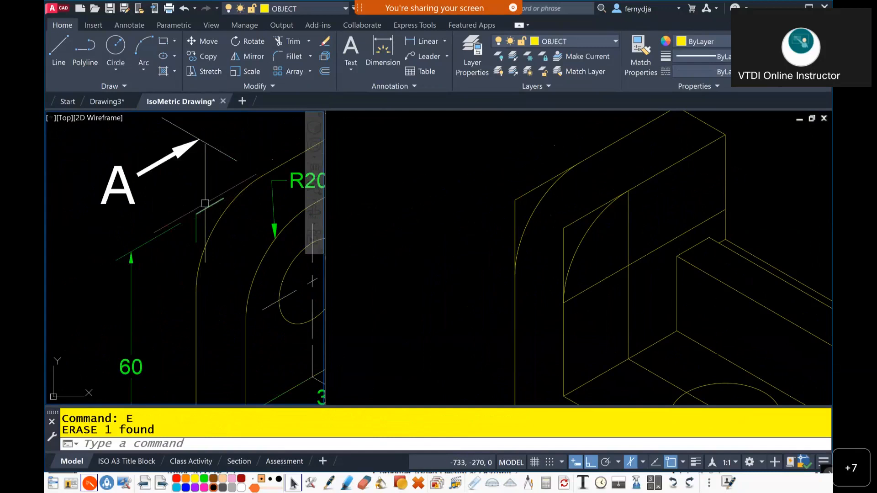
left_click(585, 217)
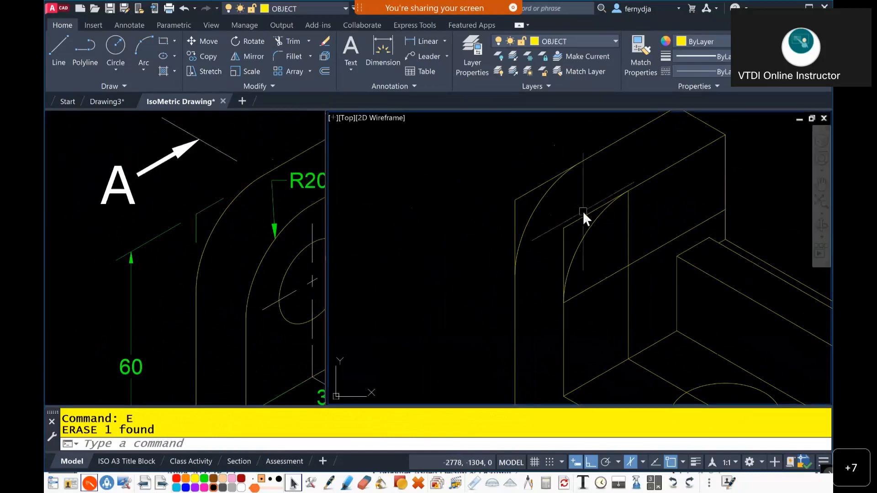
type("tr")
key("Return")
key("Return")
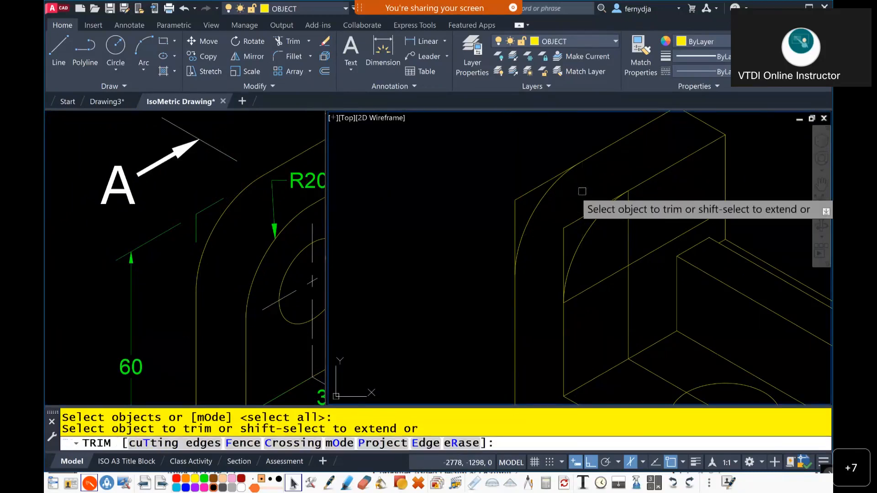
left_click(583, 216)
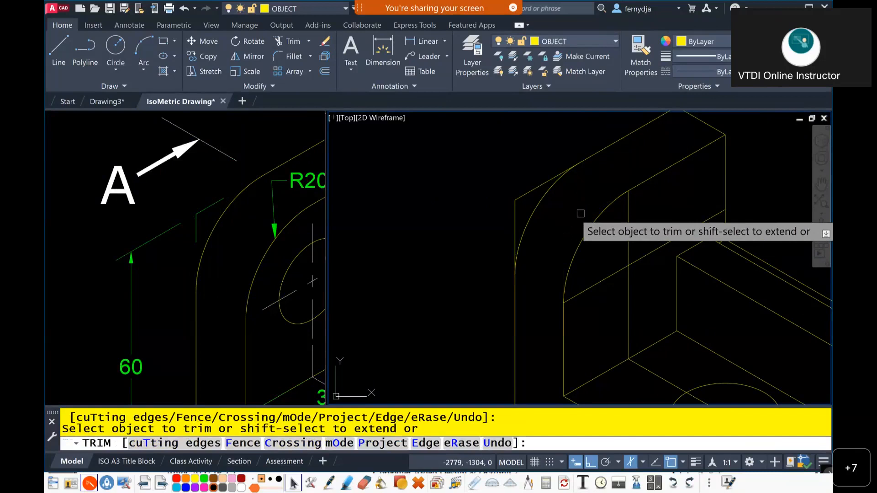
key("Return")
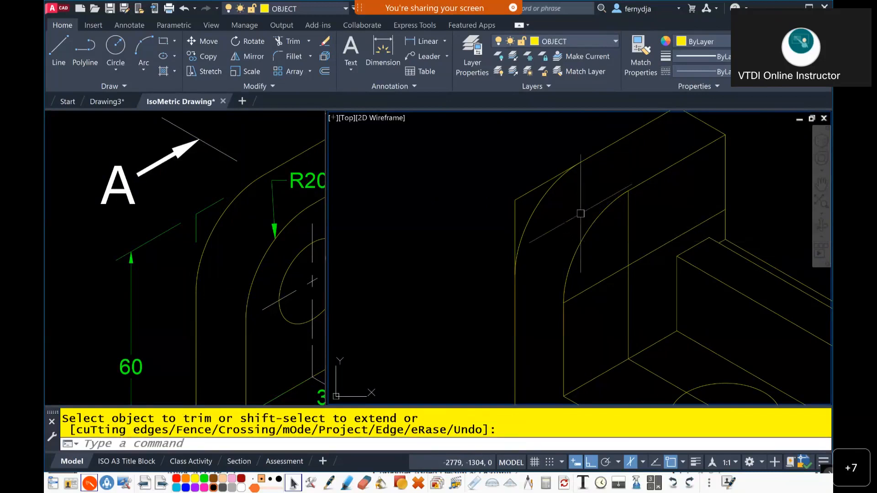
Break the back face's upper edge from partway along the square corner to the arc's upper end.
scroll(551, 176, "up", 2)
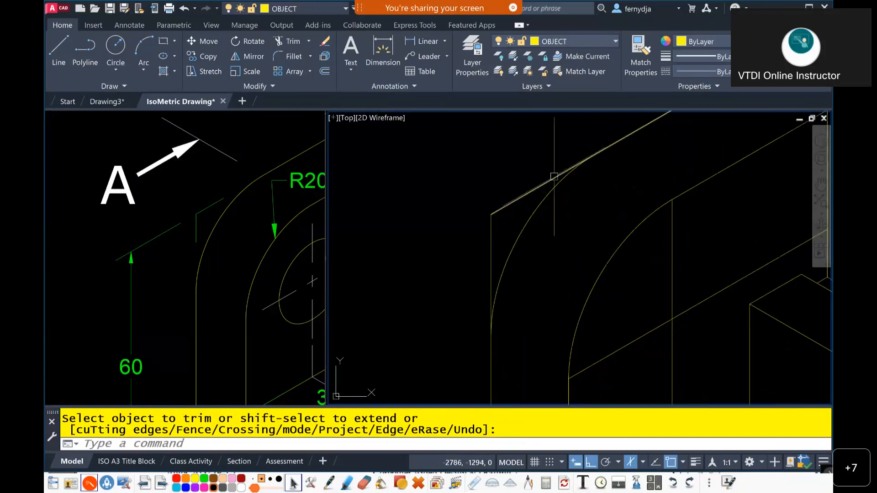
middle_click_drag(554, 178, 480, 217)
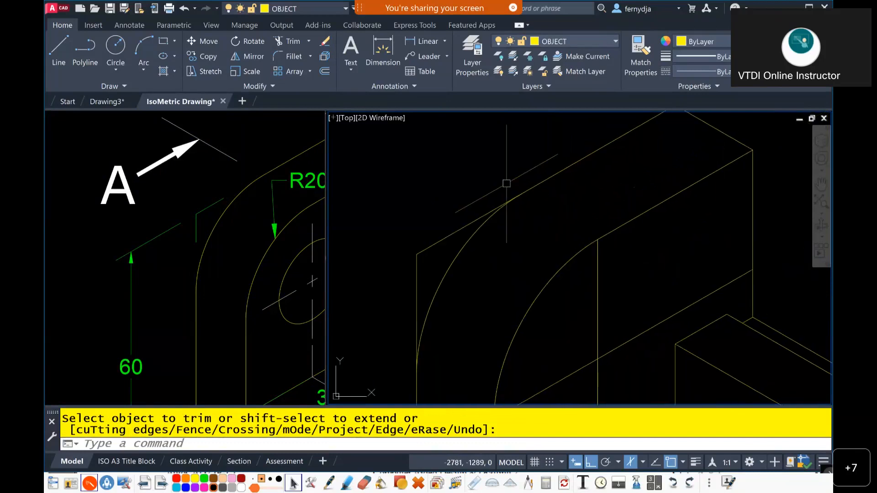
type("br")
key("Return")
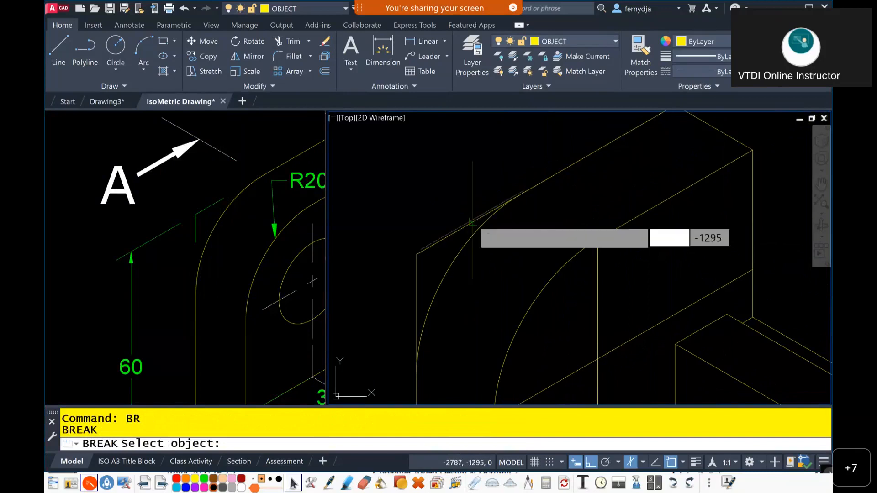
left_click(473, 221)
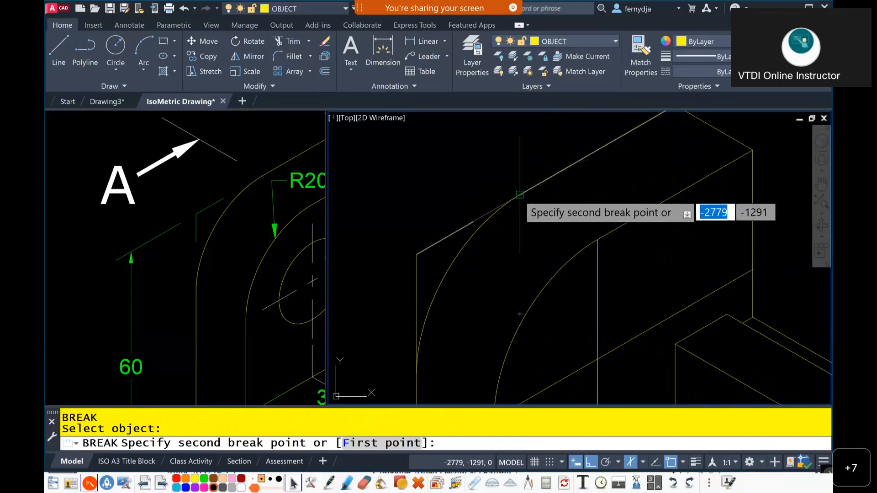
left_click(520, 194)
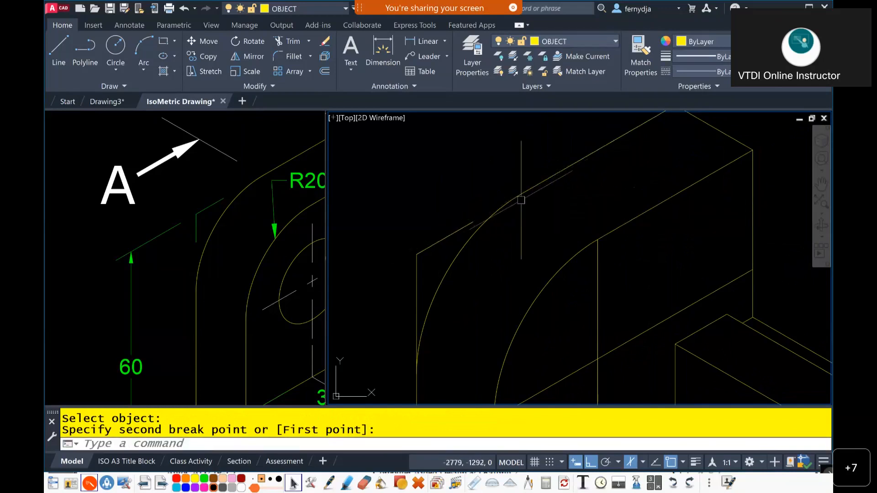
Break the back face's vertical edge from partway below the square corner to the arc's lower end.
middle_click_drag(494, 246, 569, 171)
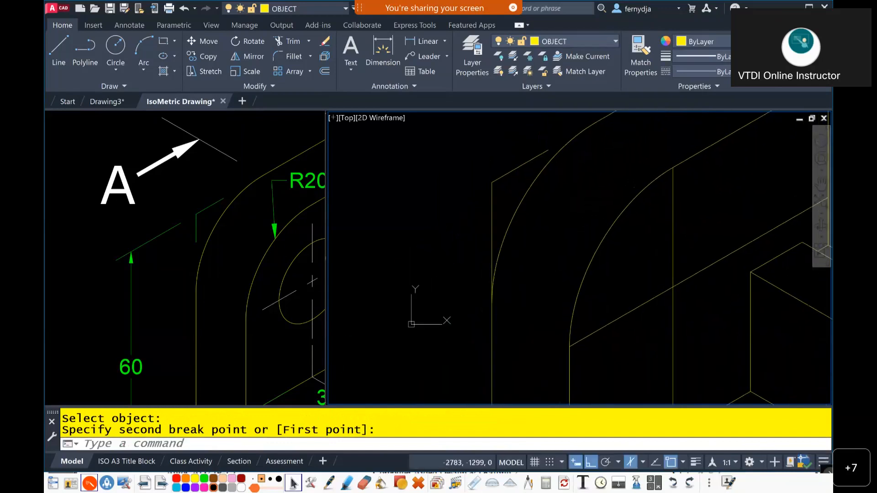
key("Return")
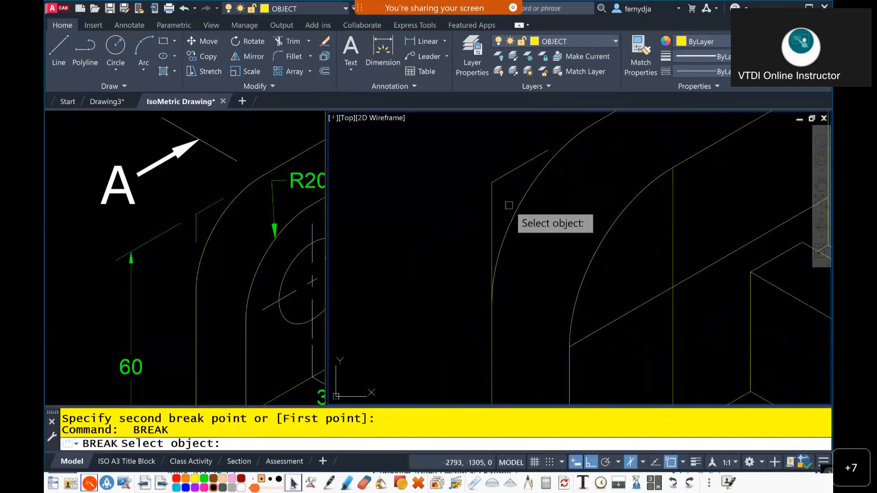
scroll(492, 249, "up", 2)
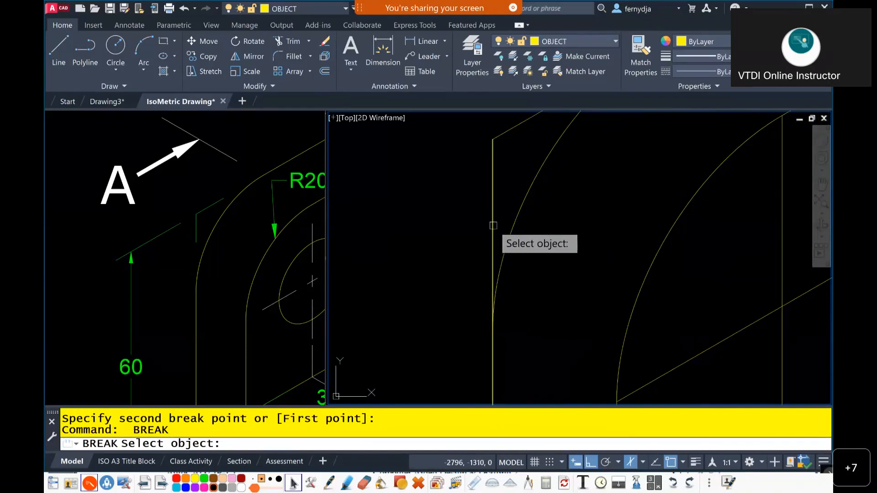
left_click(493, 225)
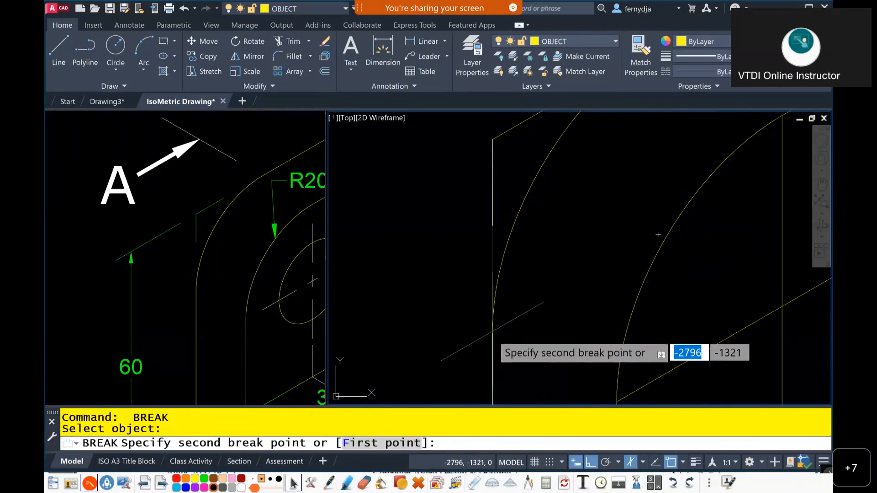
left_click(493, 346)
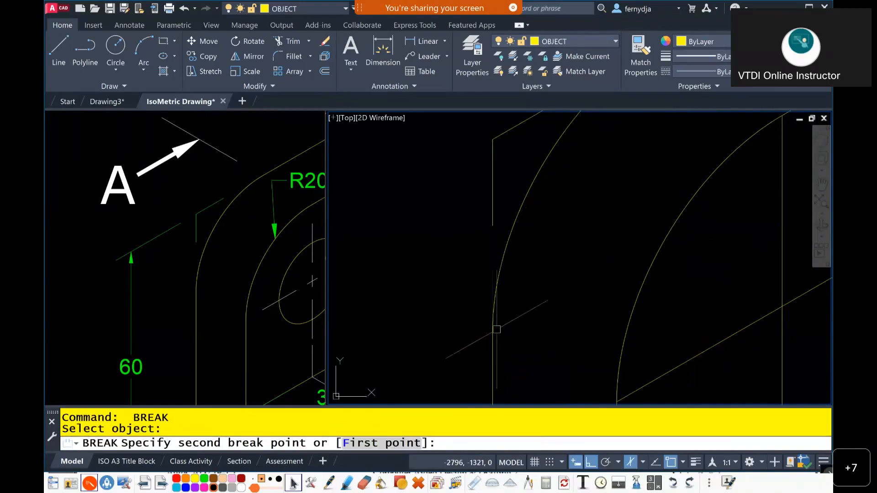
middle_click_drag(493, 346, 510, 262)
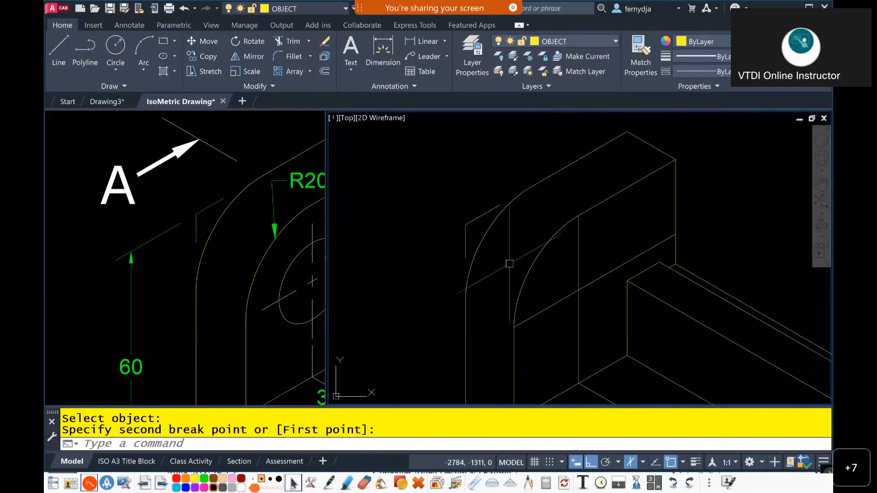
Move the two leftover corner line pieces outside the back arc to the DIMS layer.
left_click(498, 205)
left_click(450, 229)
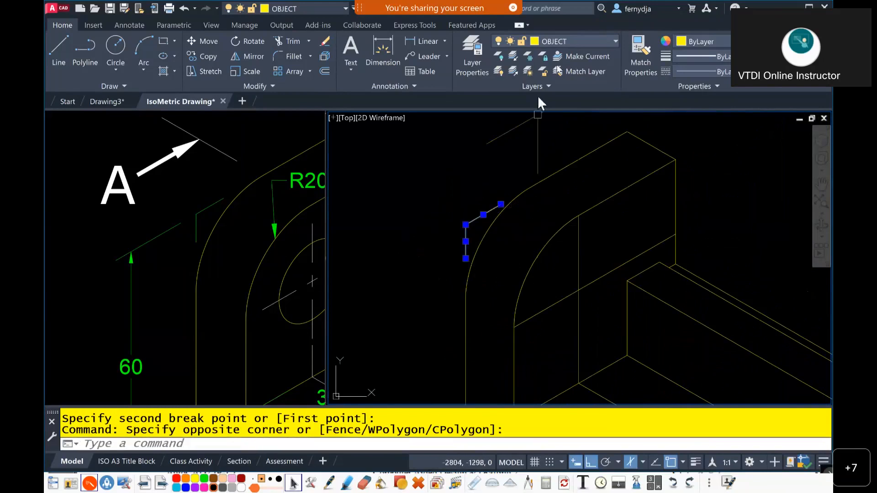
left_click(592, 38)
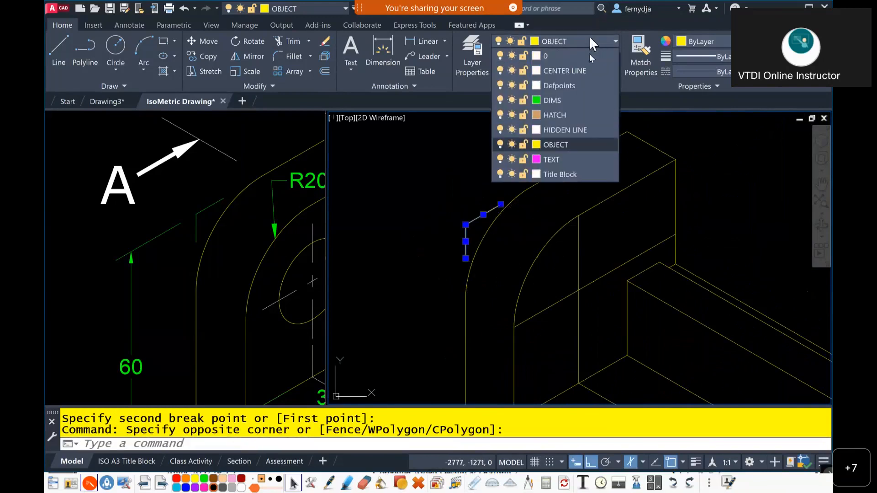
left_click(553, 100)
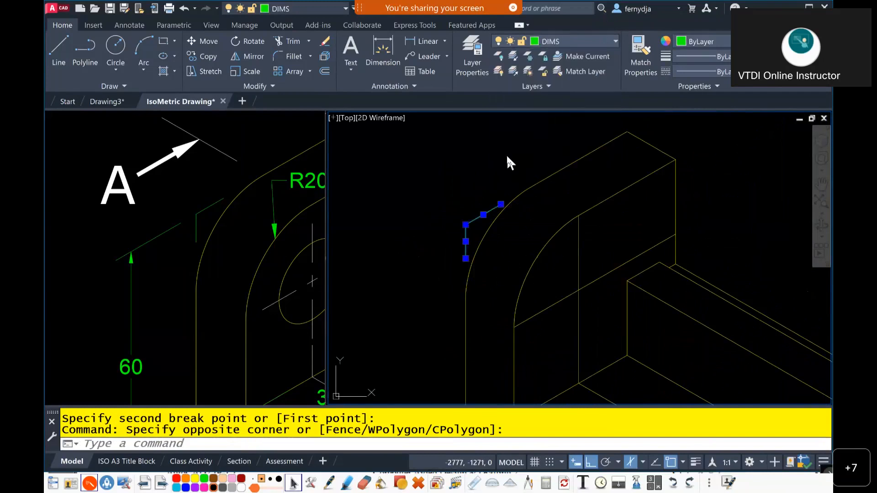
key("Escape")
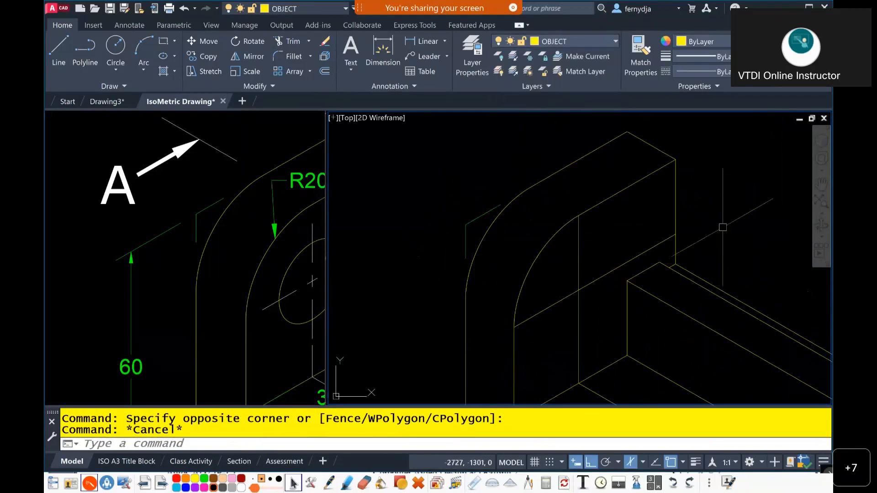
Draw an isocircle of radius 10 on the upright's front face, centred where the vertical and slanted construction lines cross.
scroll(666, 275, "down", 3)
middle_click_drag(697, 288, 646, 254)
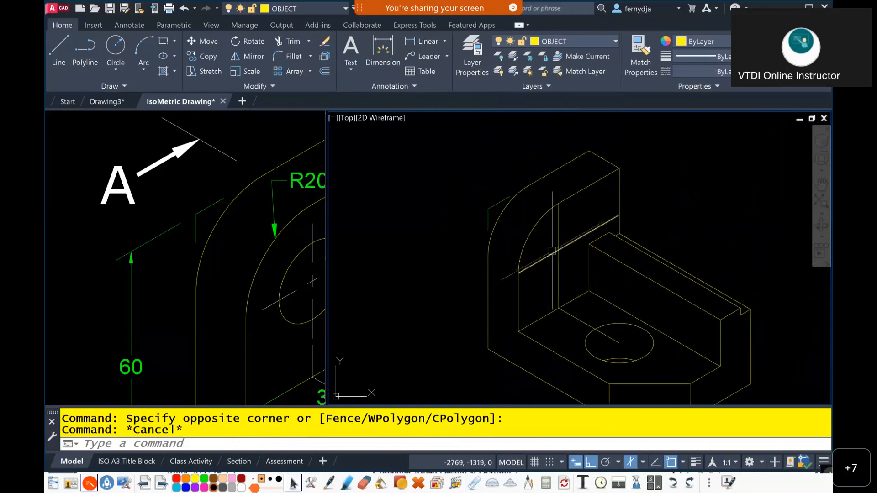
left_click(279, 254)
middle_click_drag(280, 256, 182, 237)
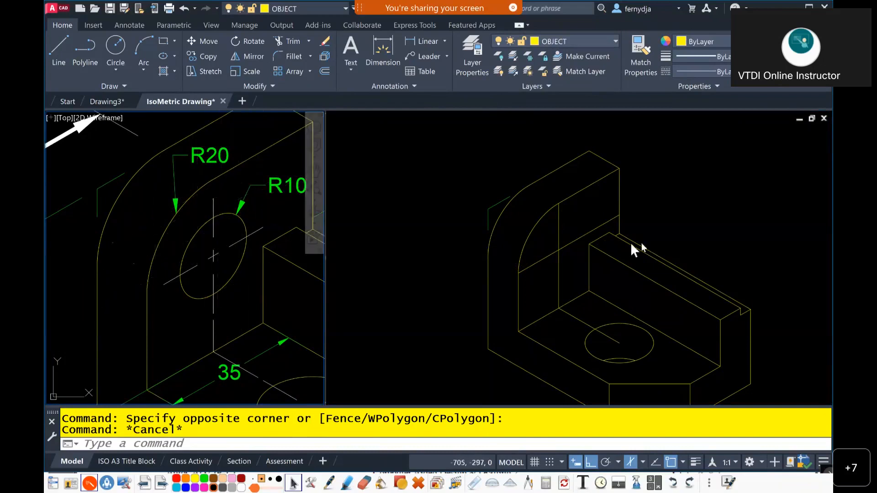
left_click(570, 256)
scroll(564, 255, "up", 5)
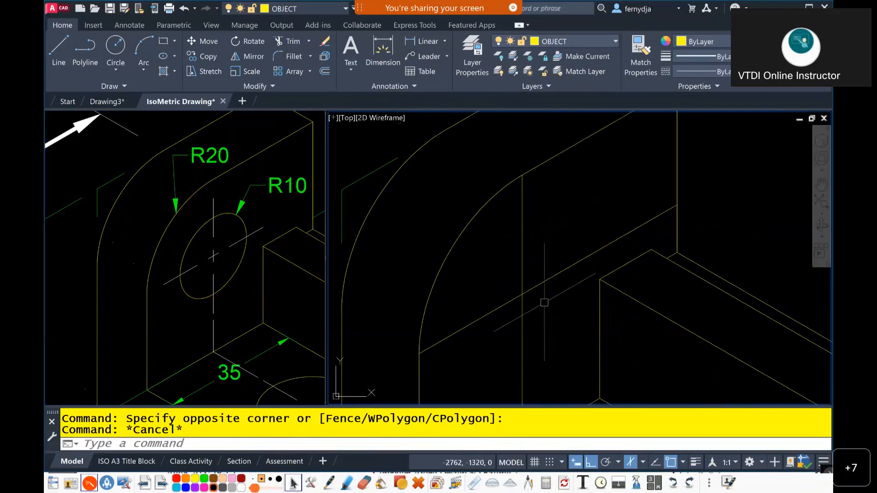
type("EL")
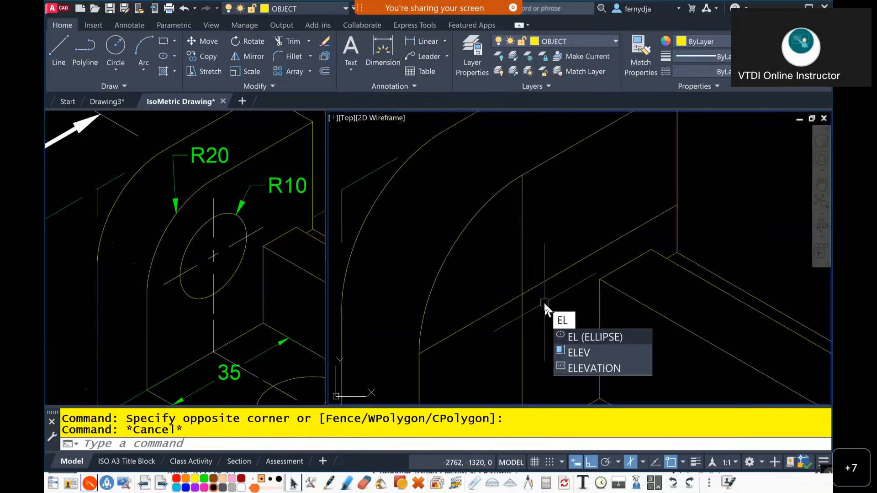
key("Return")
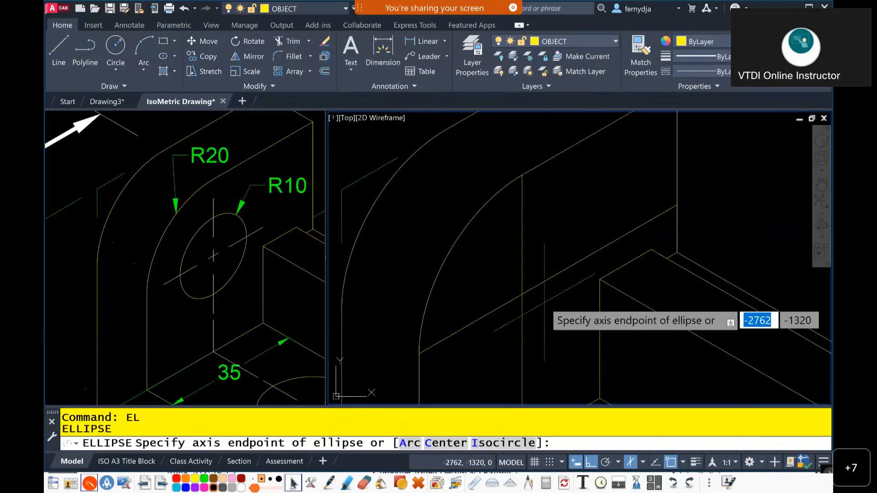
type("i")
key("Return")
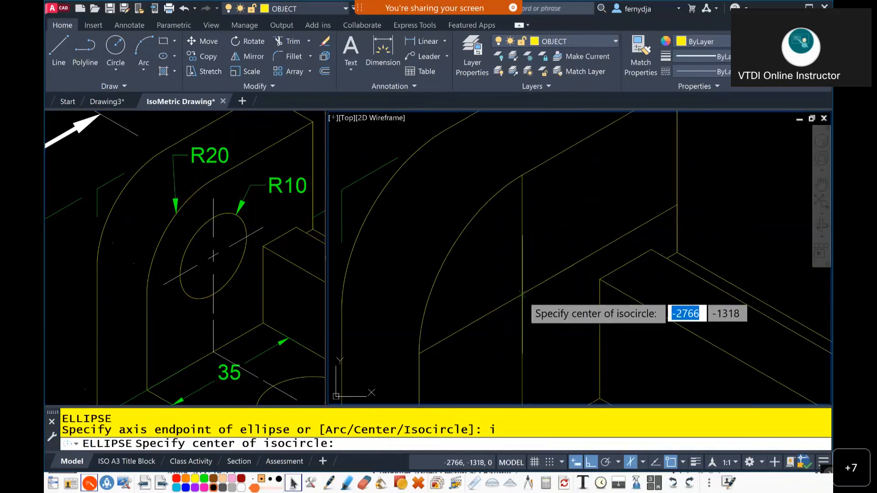
left_click(522, 295)
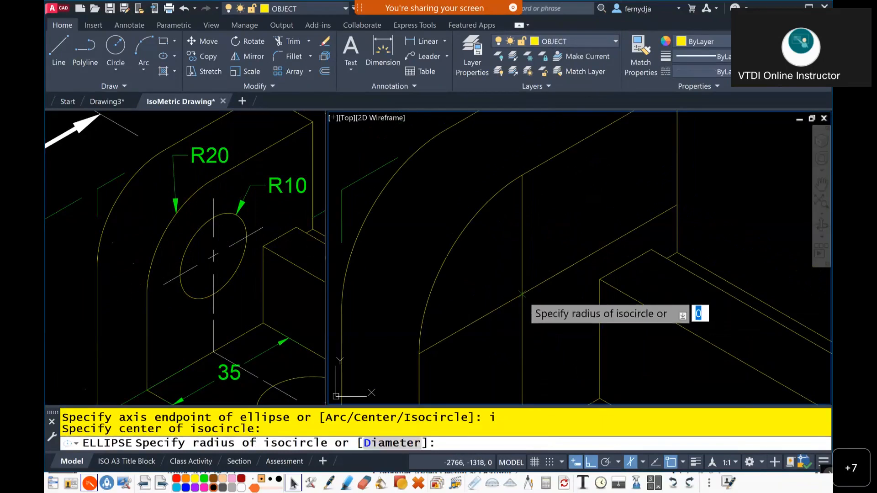
type("1")
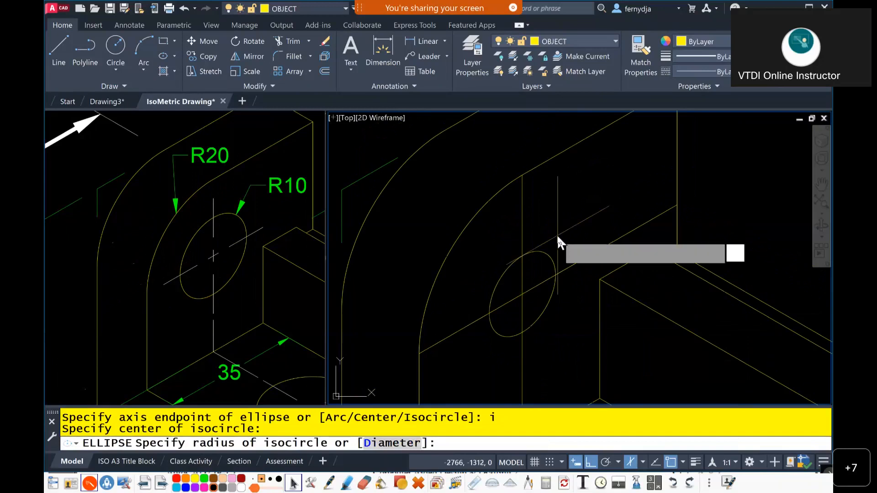
type("0")
key("Return")
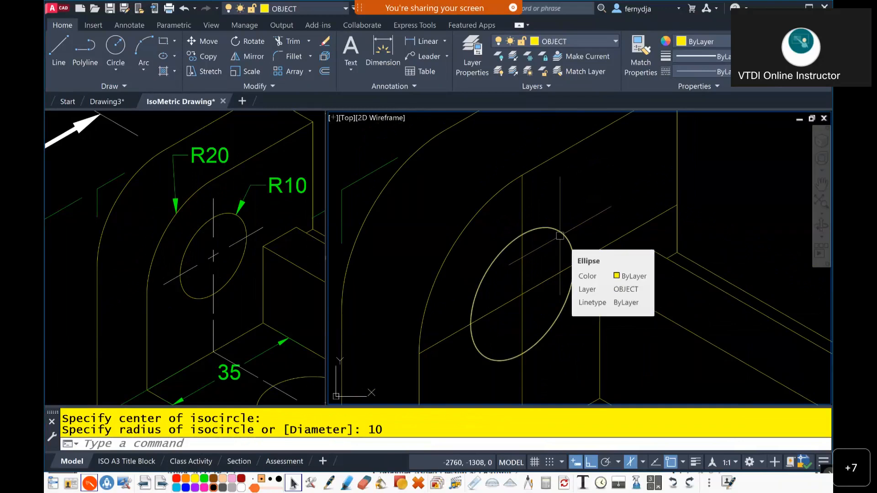
Copy the R10 ellipse onto the upright's back face, using the front and back top corners as base and second points.
scroll(561, 236, "down", 4)
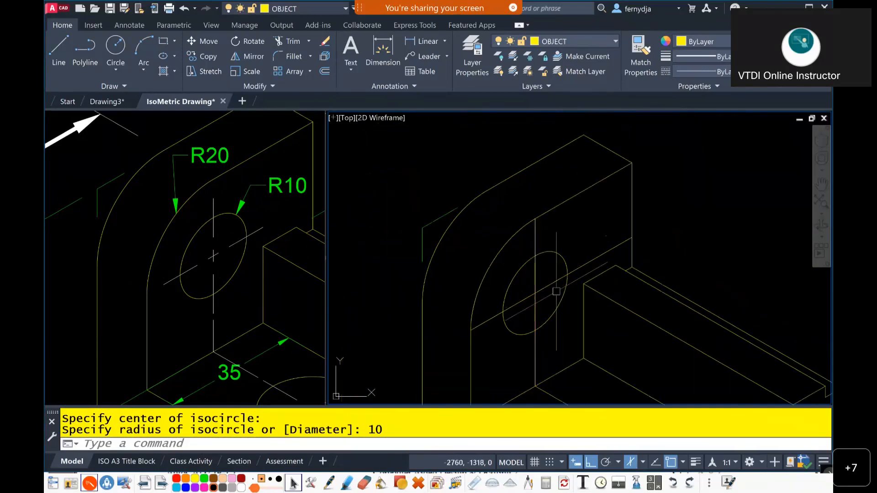
middle_click_drag(577, 306, 553, 203)
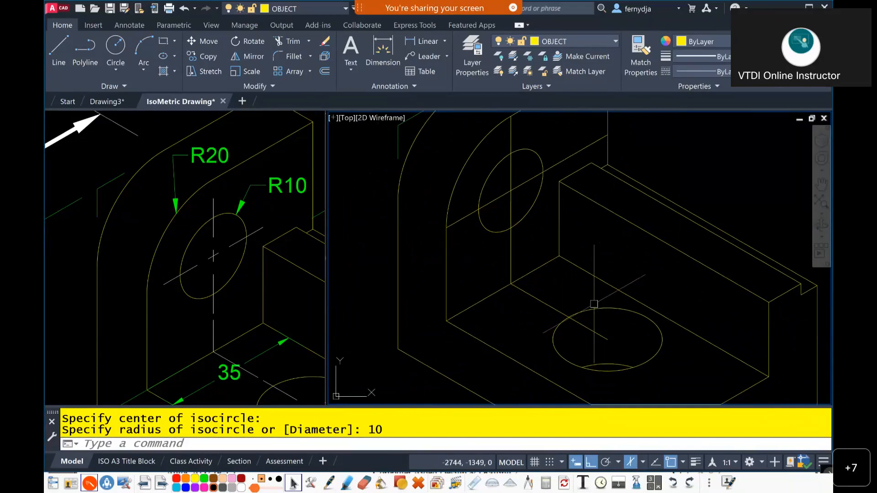
scroll(615, 295, "down", 4)
middle_click_drag(673, 280, 536, 302)
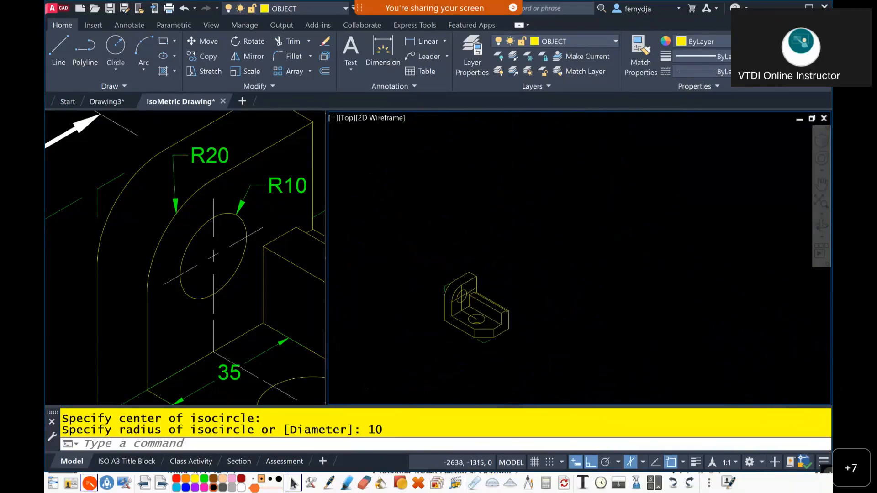
scroll(546, 290, "up", 2)
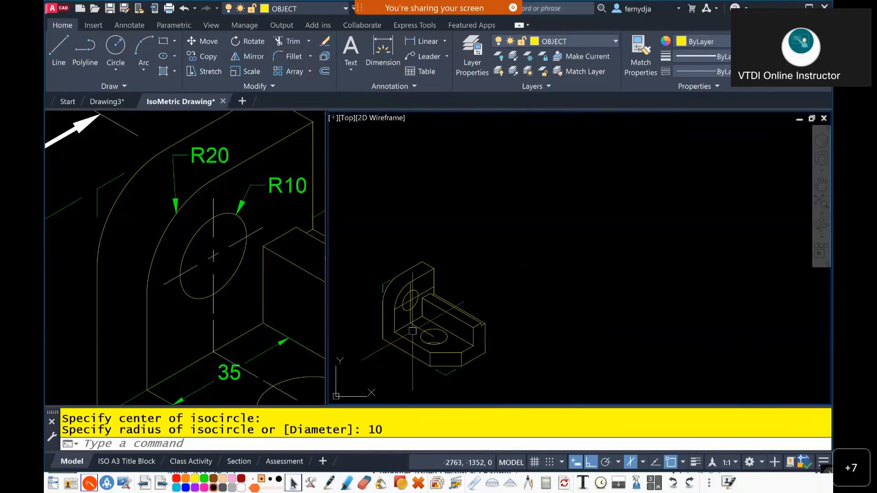
scroll(409, 283, "up", 5)
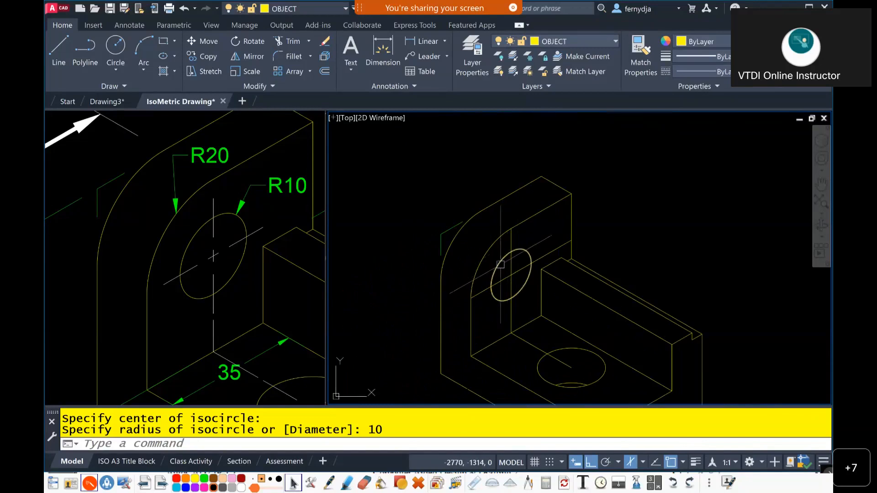
left_click(499, 264)
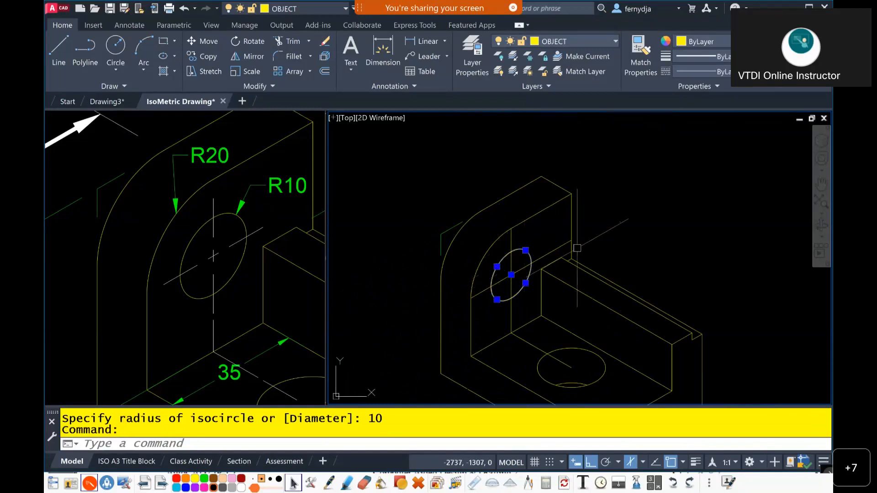
type("co")
key("Return")
left_click(580, 187)
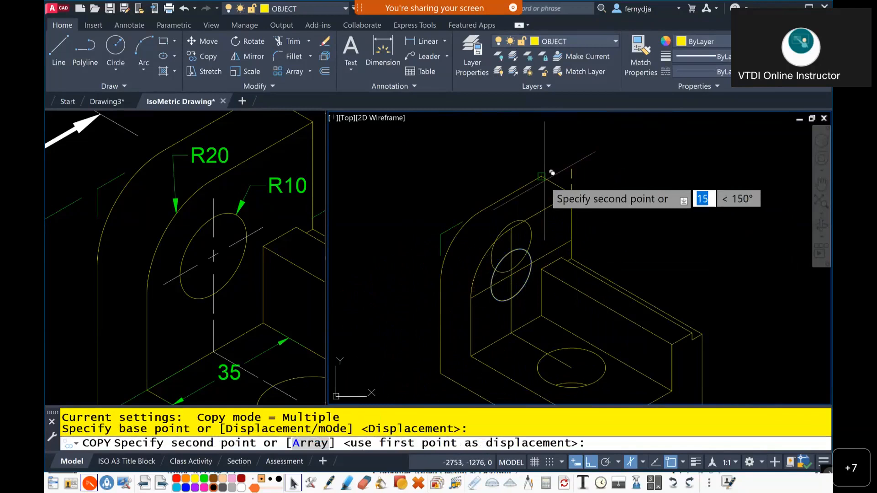
left_click(550, 173)
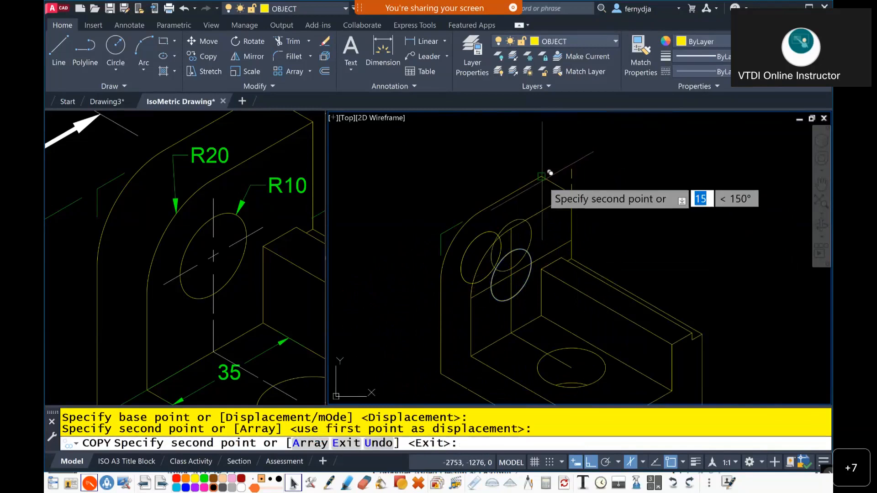
key("Escape")
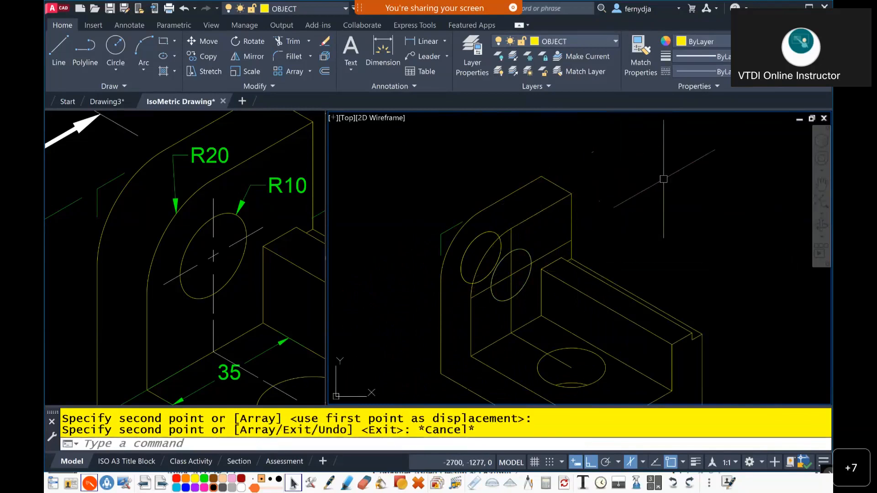
Erase the copied ellipse on the upright's back face.
scroll(515, 271, "up", 4)
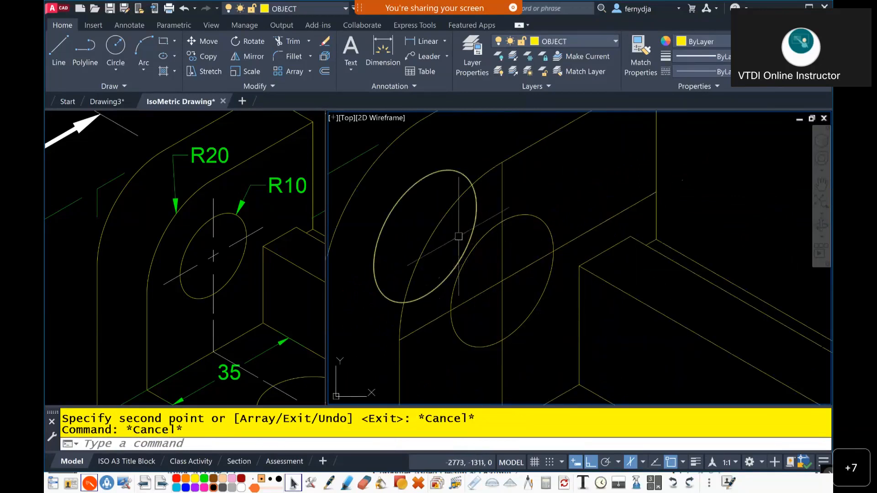
left_click(477, 213)
type("e")
key("Return")
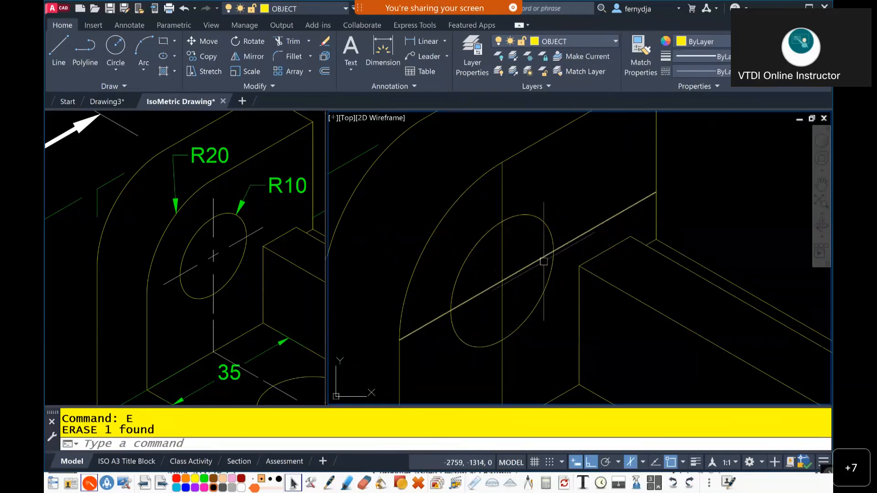
Draw an isocircle of radius 30 in the empty space beside the bracket.
scroll(491, 244, "down", 6)
scroll(673, 229, "up", 2)
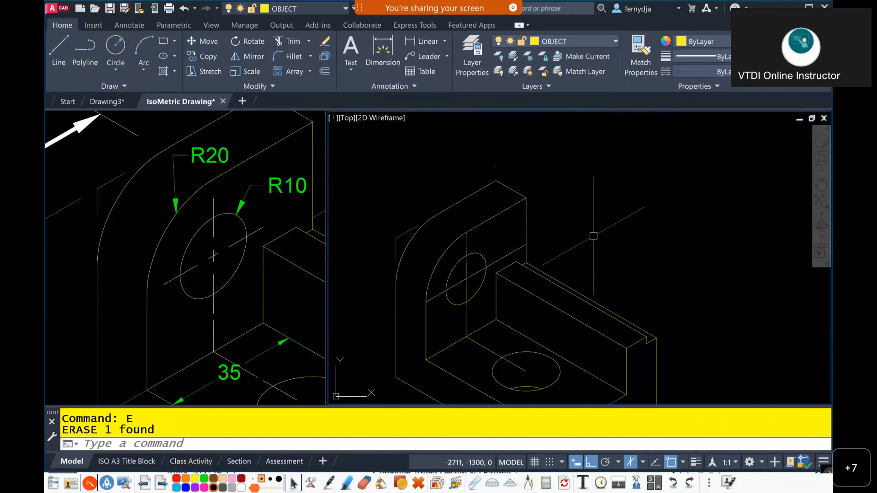
scroll(572, 235, "down", 2)
middle_click_drag(651, 252, 522, 244)
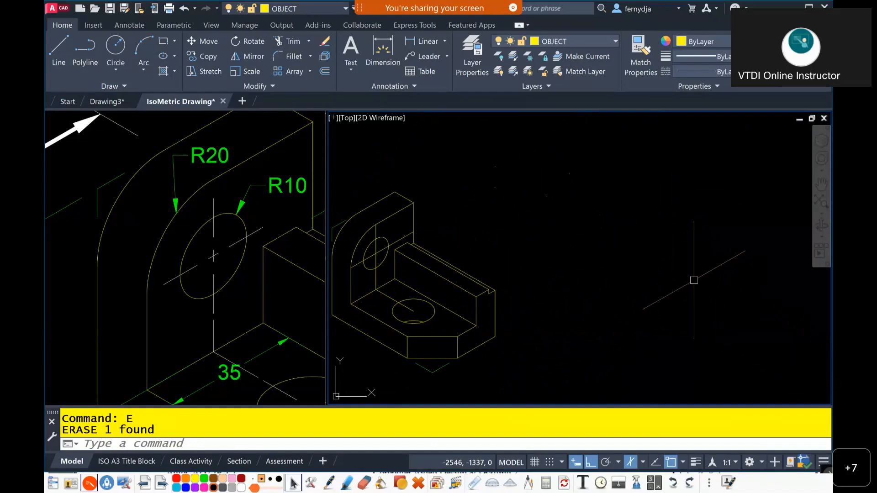
type("EL")
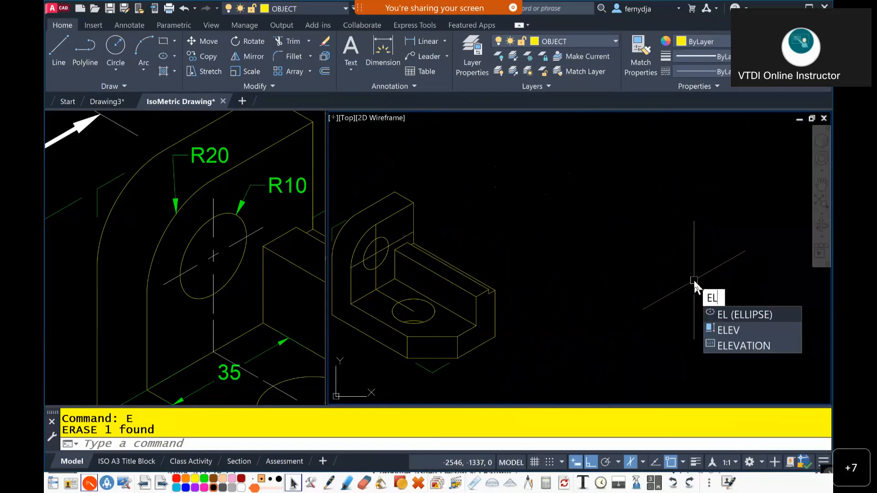
key("Return")
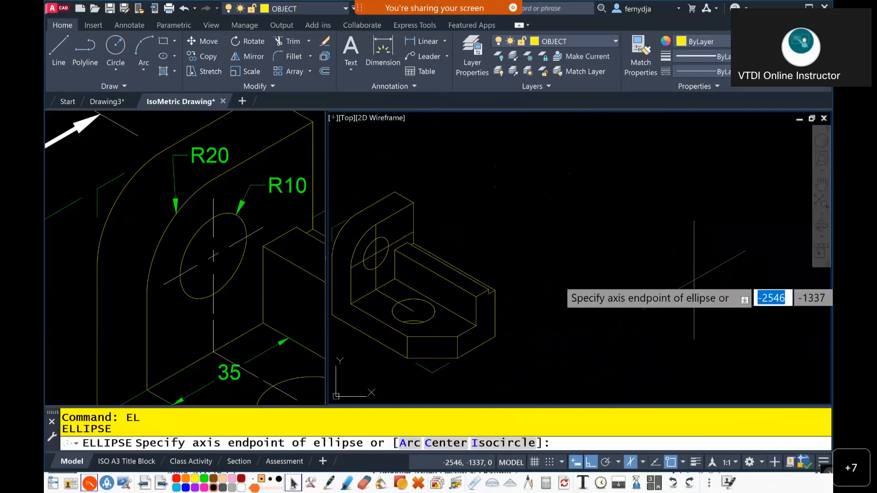
type("i")
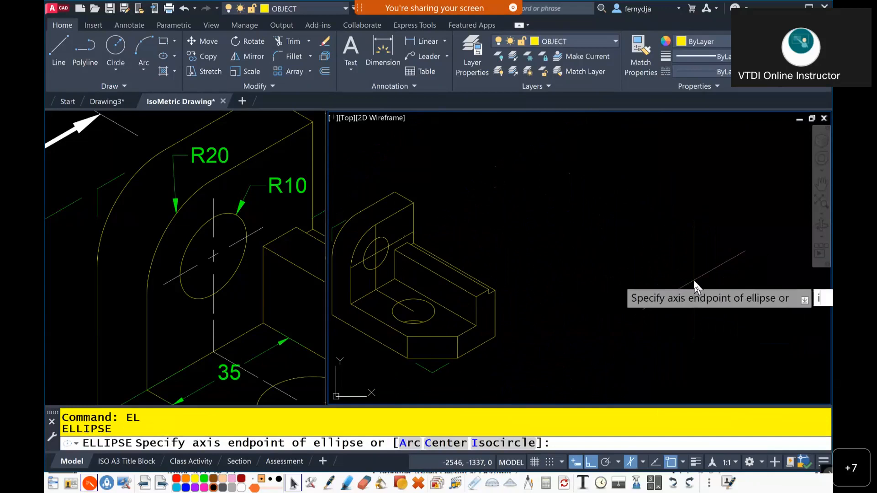
key("Return")
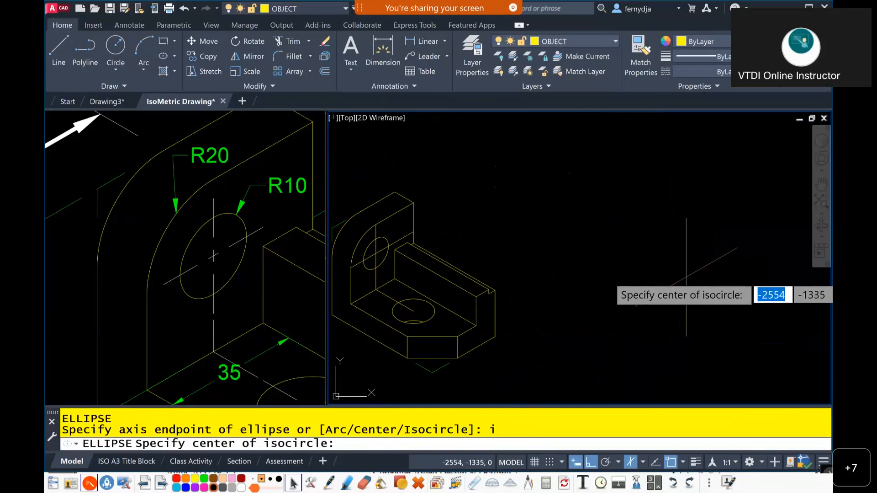
left_click(682, 280)
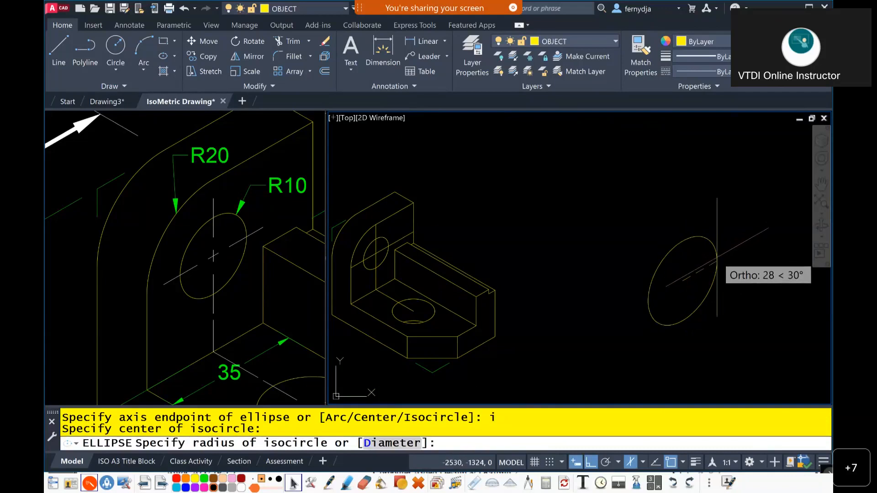
type("30")
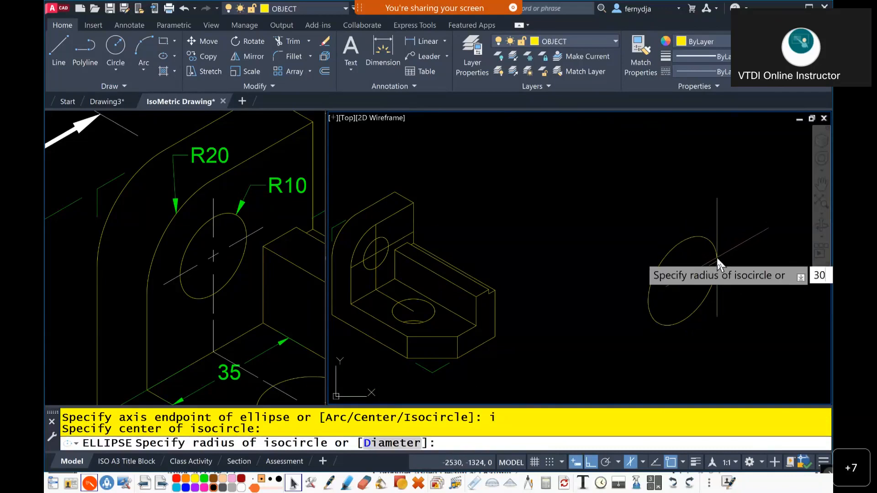
key("Return")
Copy the radius 30 isocircle from its centre by 70 along the 150° axis, using the left isoplane.
scroll(715, 259, "down", 4)
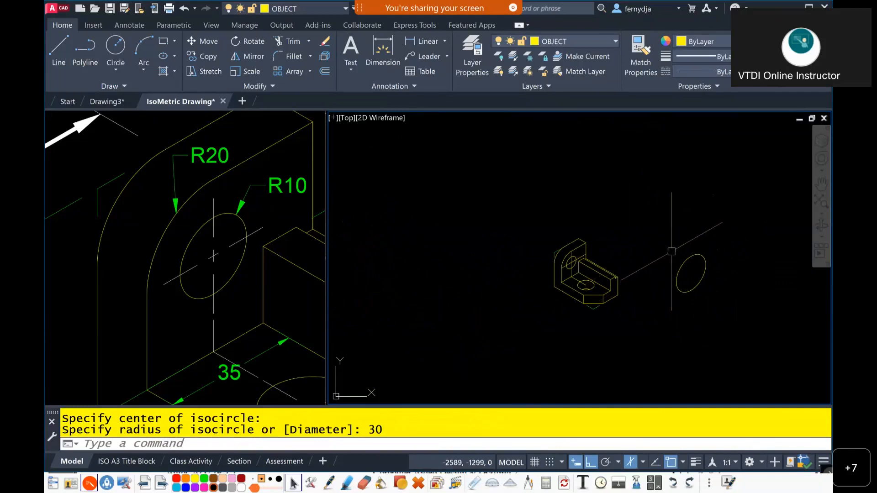
left_click(686, 264)
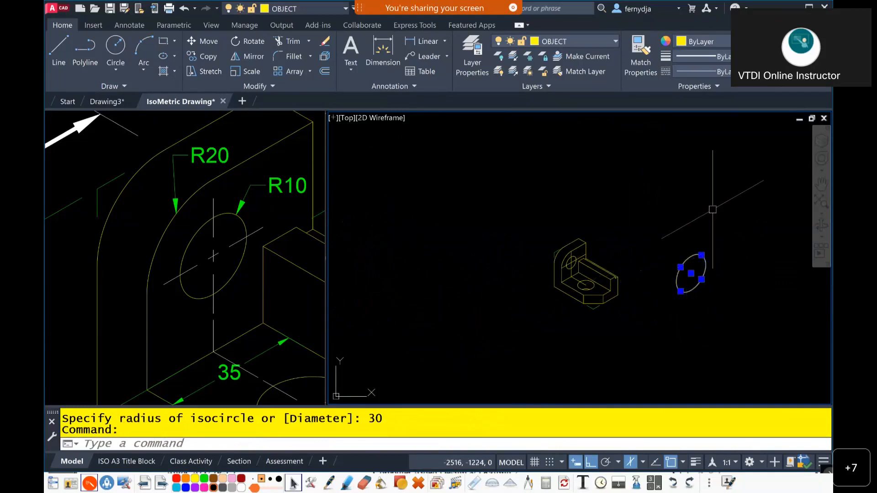
type("co")
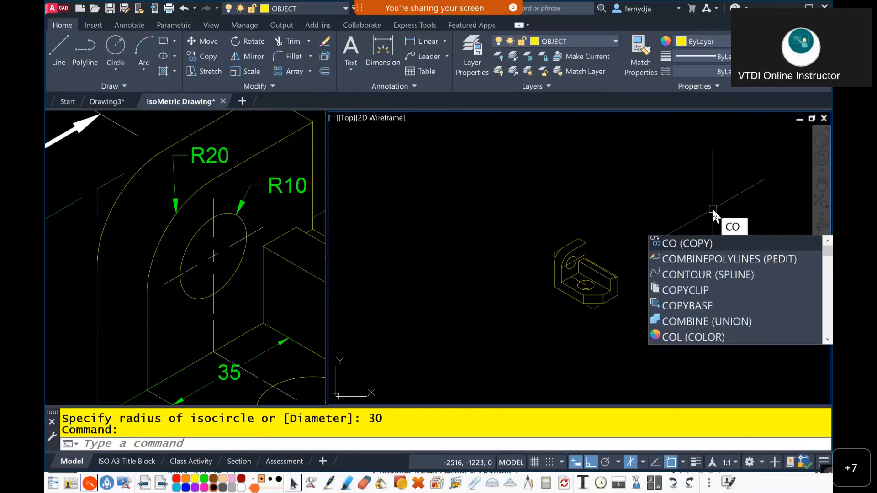
key("Return")
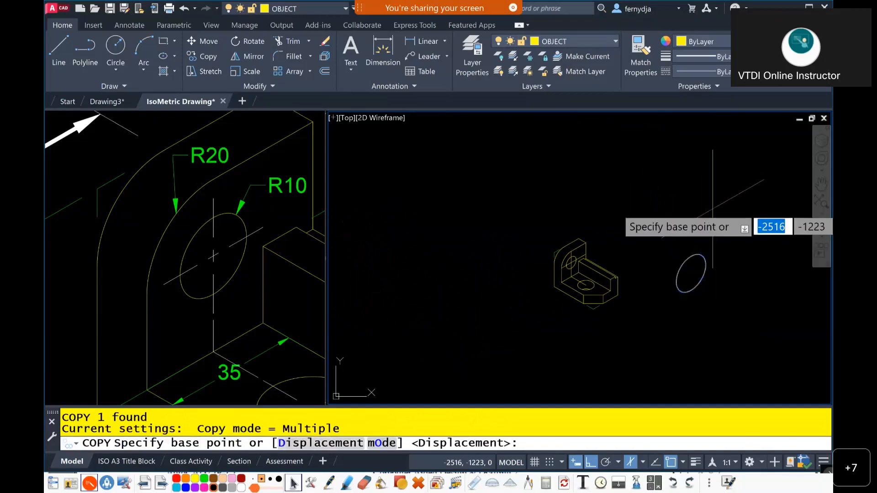
left_click(692, 273)
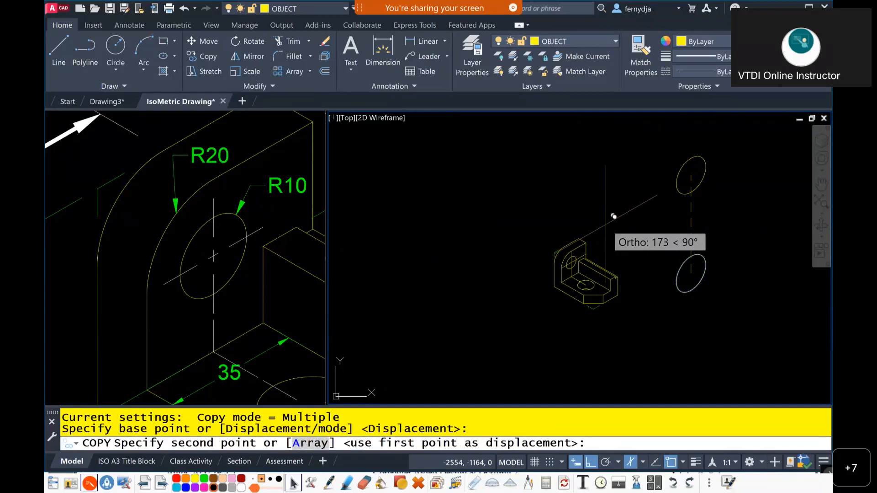
key("F5")
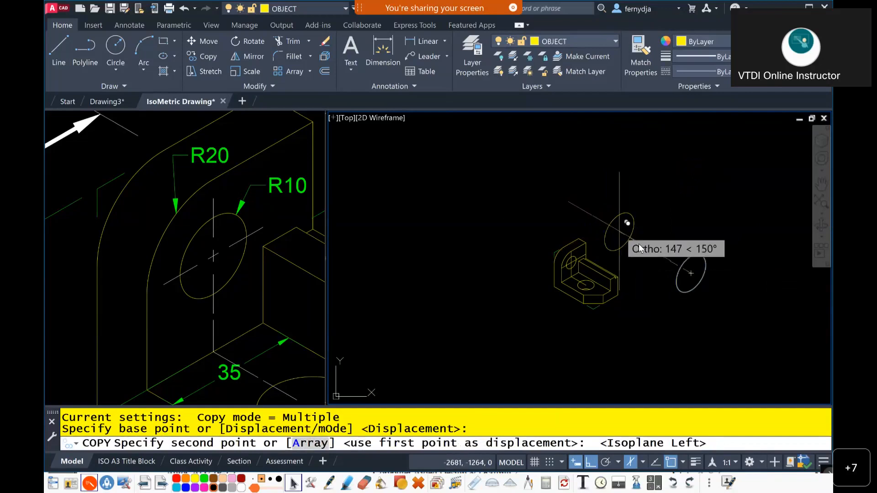
type("70")
key("Return")
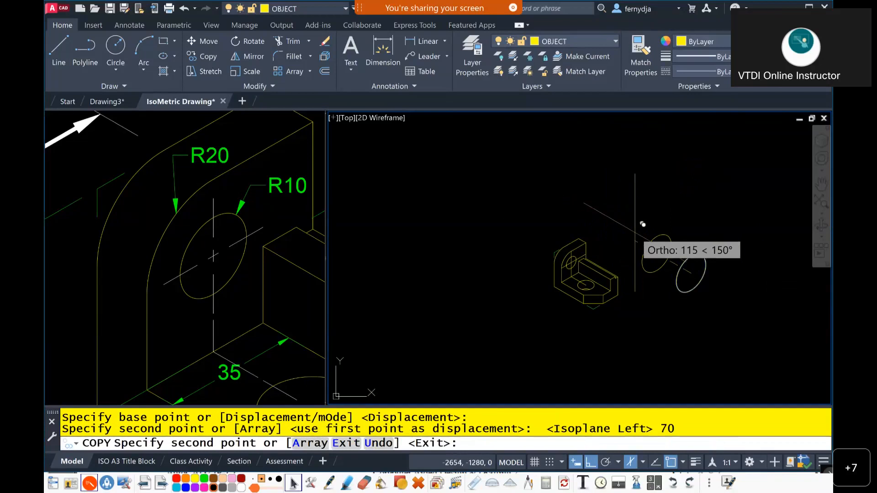
End the Copy command after placing the second radius 30 isocircle.
key("Escape")
scroll(649, 233, "up", 2)
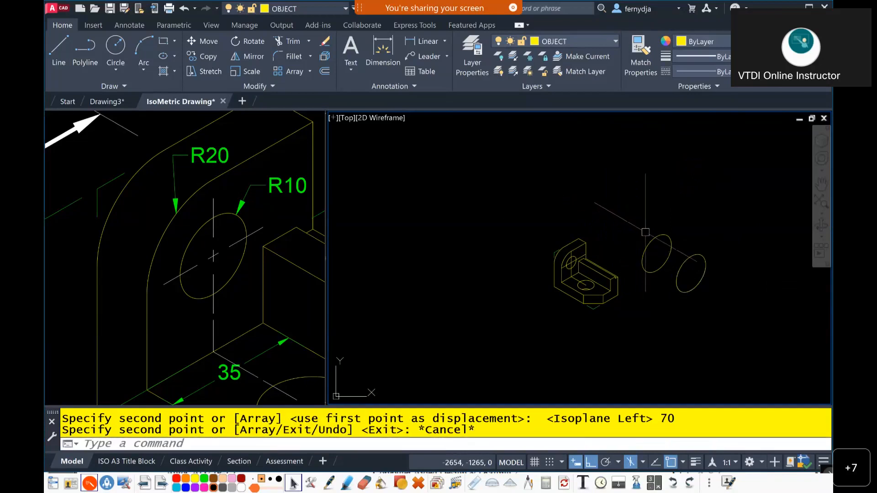
scroll(651, 234, "up", 2)
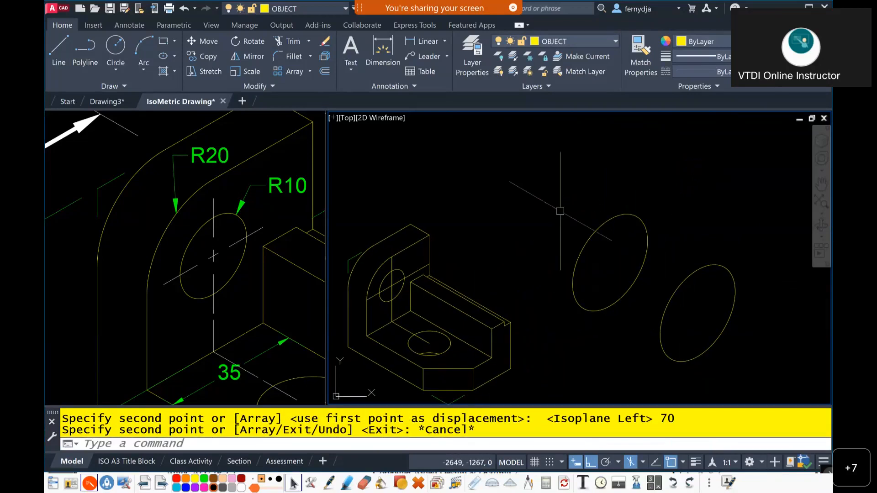
type("el")
key("Return")
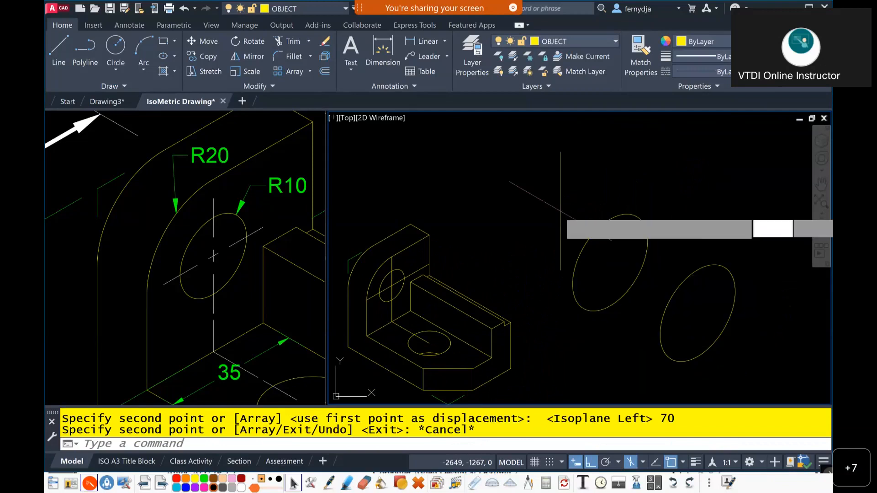
type("i")
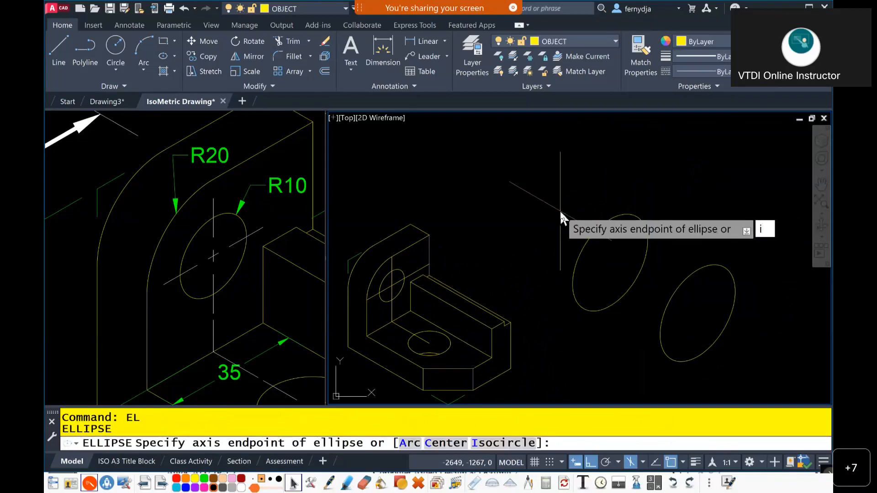
key("Return")
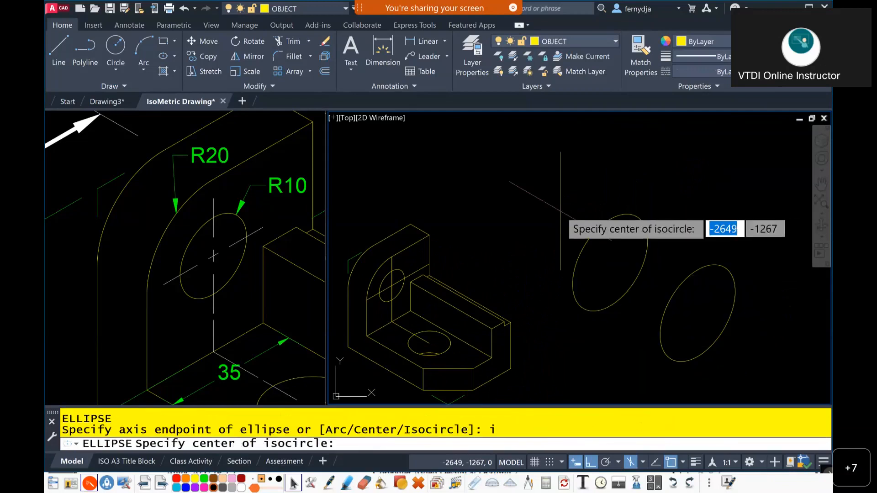
left_click(501, 205)
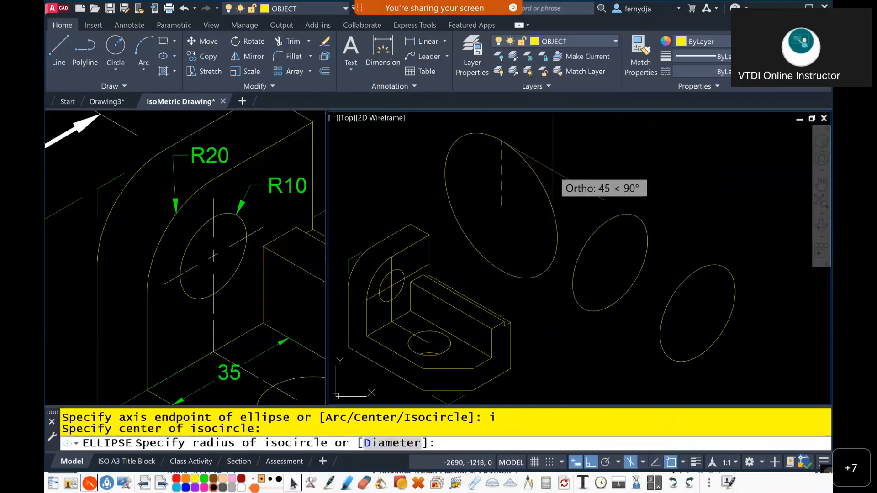
key("F5")
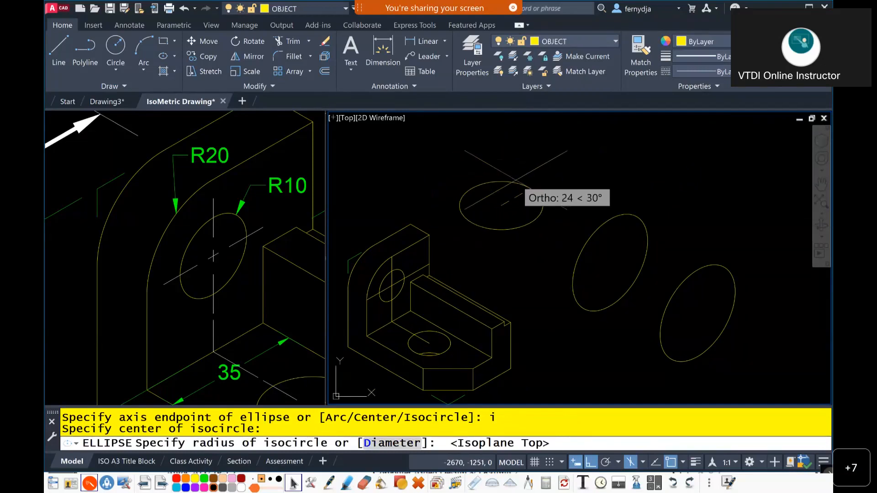
key("F6")
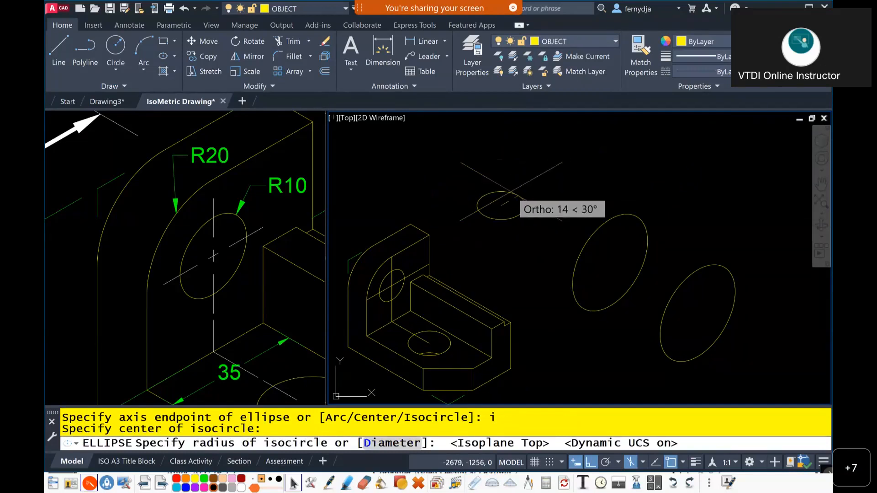
key("F5")
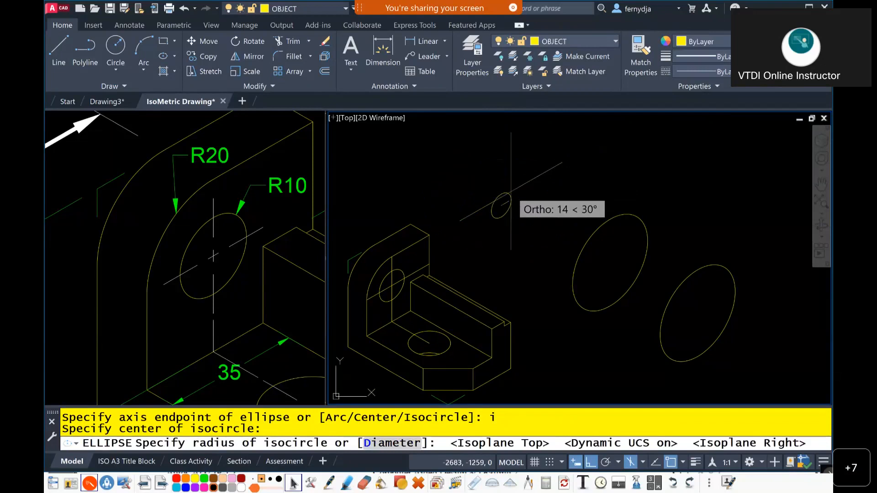
scroll(516, 187, "up", 2)
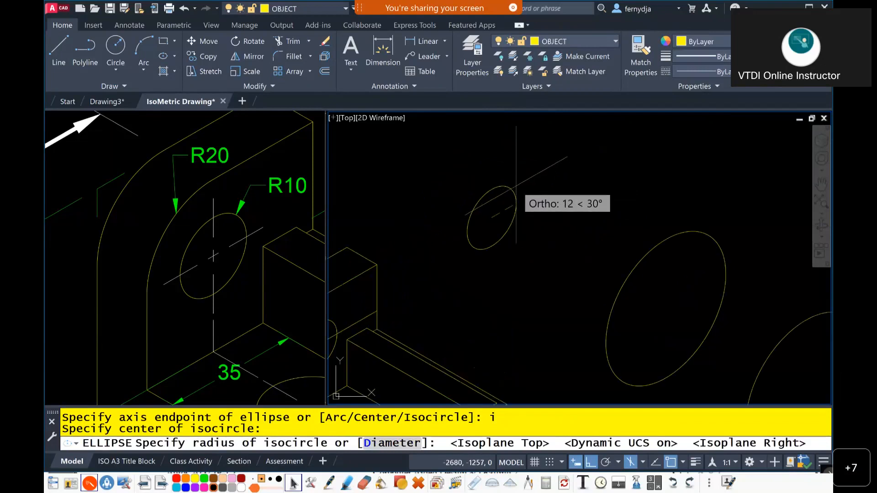
key("F5")
key("F5")
key("F5")
key("F5")
key("F5")
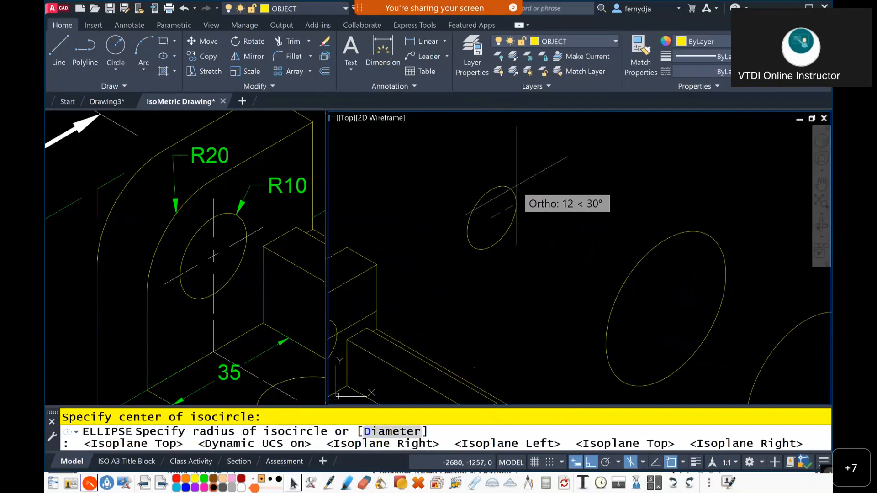
key("F5")
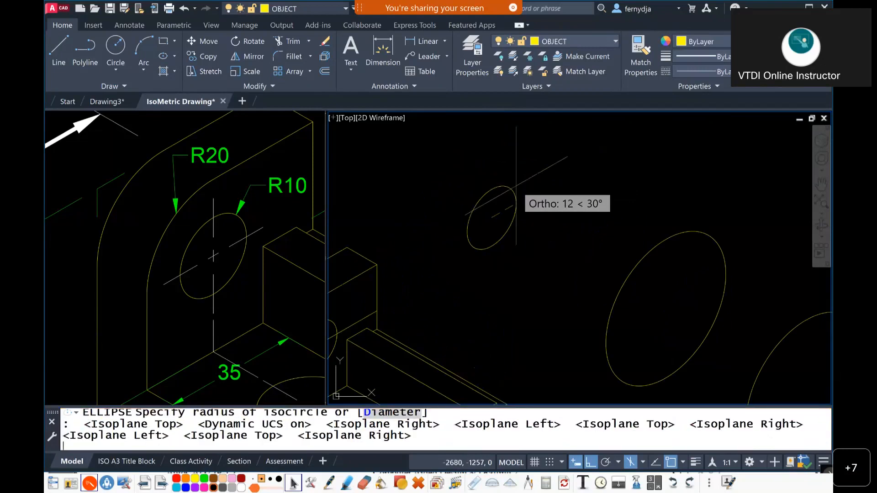
key("F5")
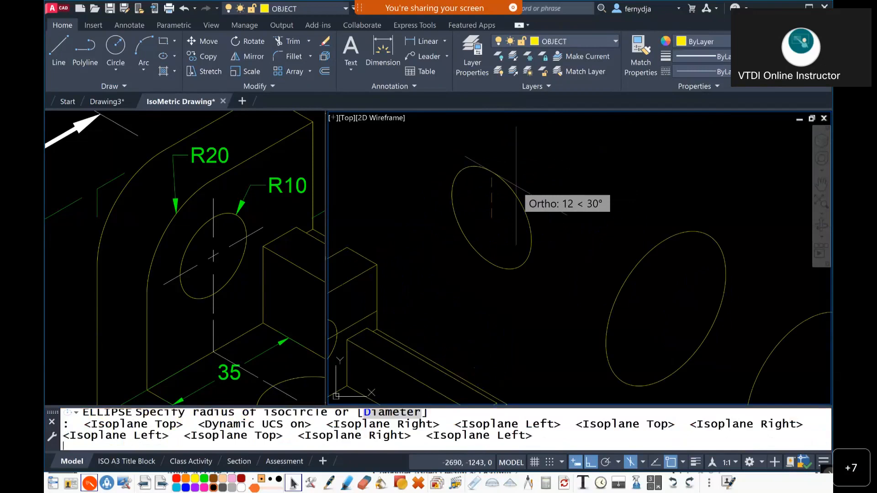
key("Escape")
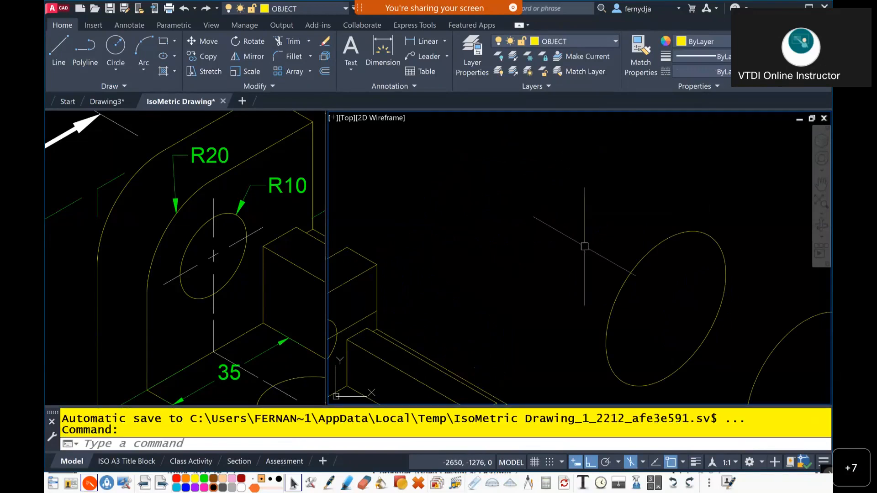
Examine the finished isometric cylinders elsewhere in the drawing as a reference, and return to the two radius 30 isocircles.
mouse_move(702, 246)
middle_mouse_down()
mouse_move(550, 201)
mouse_move(590, 214)
middle_mouse_up()
scroll(590, 213, "down", 2)
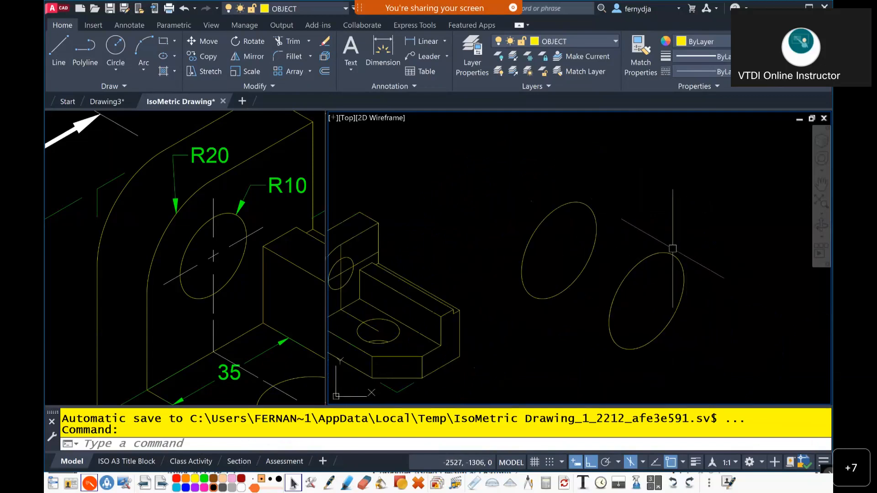
scroll(673, 255, "down", 4)
scroll(701, 264, "down", 1)
middle_click_drag(668, 264, 504, 263)
mouse_move(651, 231)
middle_mouse_down()
mouse_move(552, 288)
mouse_move(501, 334)
middle_mouse_up()
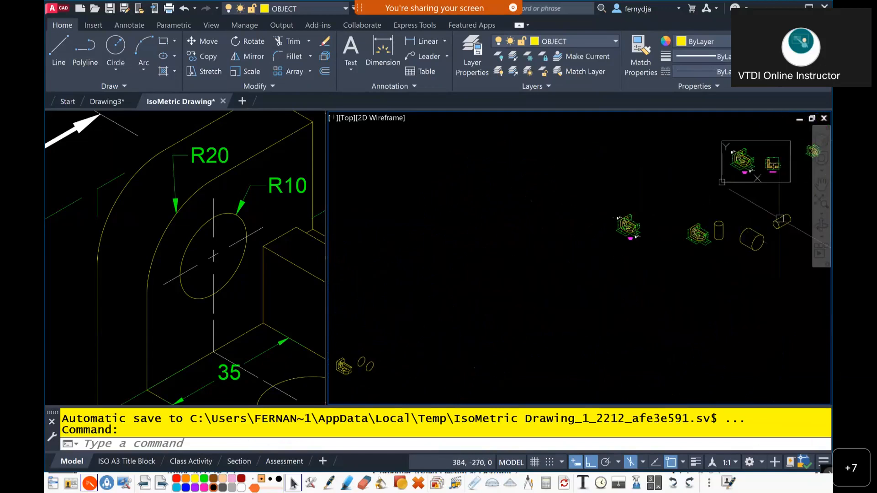
scroll(772, 229, "up", 4)
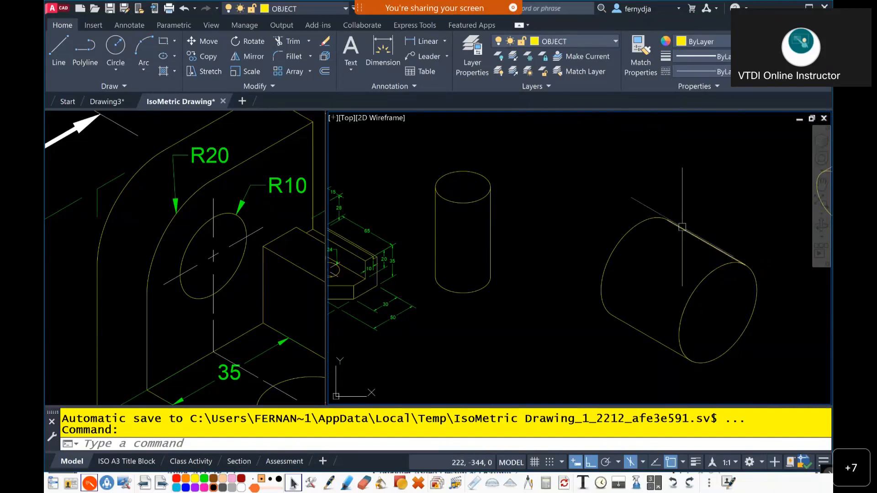
mouse_move(681, 227)
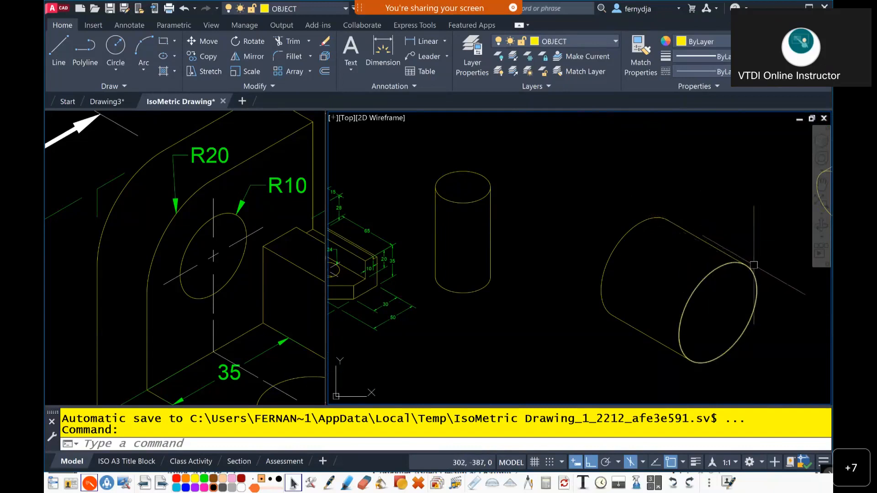
scroll(521, 314, "down", 5)
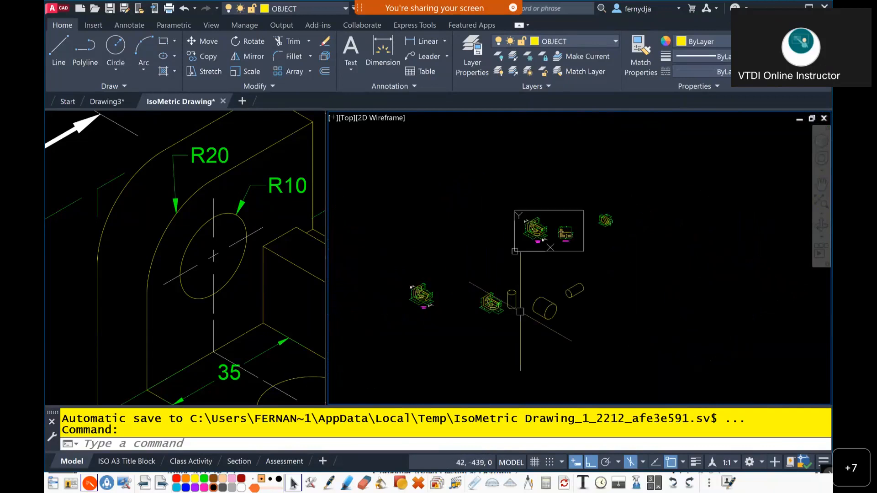
middle_click_drag(535, 281, 542, 279)
scroll(530, 288, "up", 4)
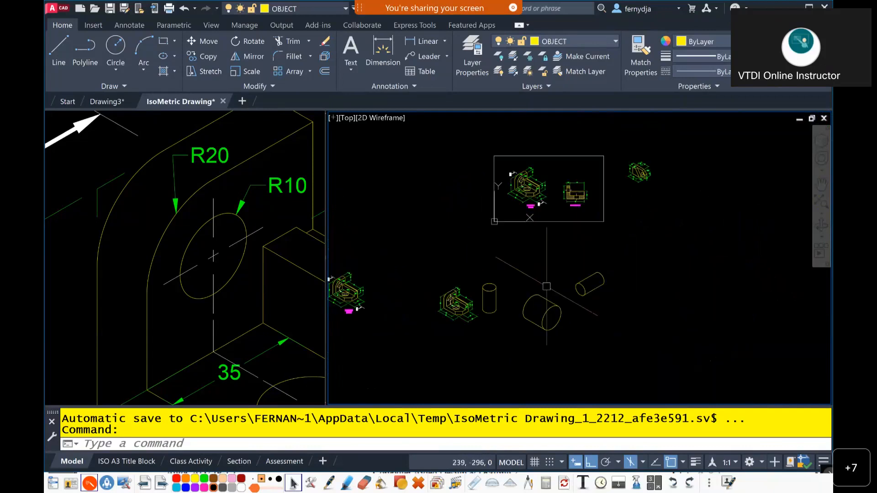
scroll(516, 297, "down", 2)
scroll(508, 302, "down", 2)
middle_click_drag(508, 303, 614, 260)
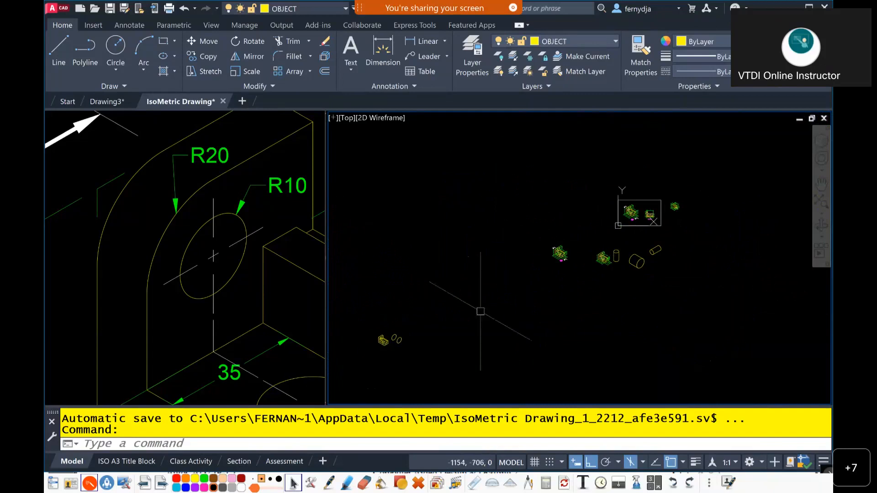
scroll(406, 344, "up", 6)
scroll(399, 340, "up", 1)
middle_click_drag(399, 339, 627, 299)
scroll(561, 273, "up", 2)
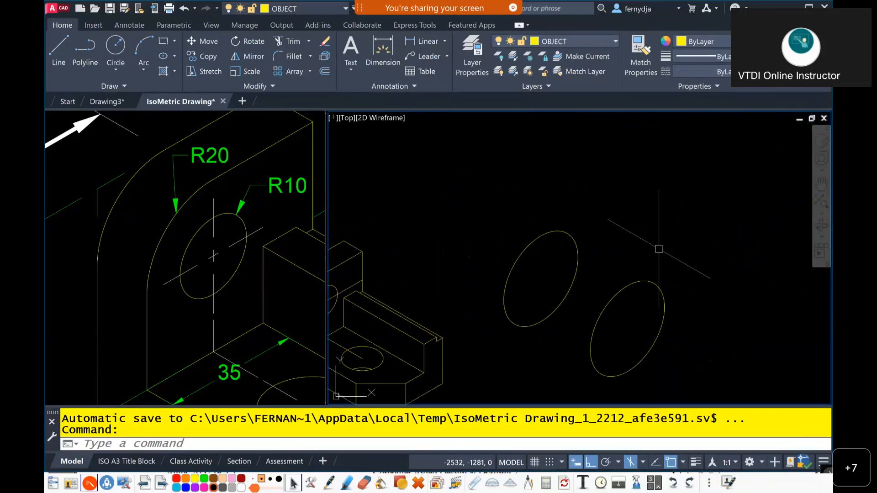
Draw a line joining the upper quadrants of the two radius 30 isocircles, using the Quadrant object snap.
key("Return")
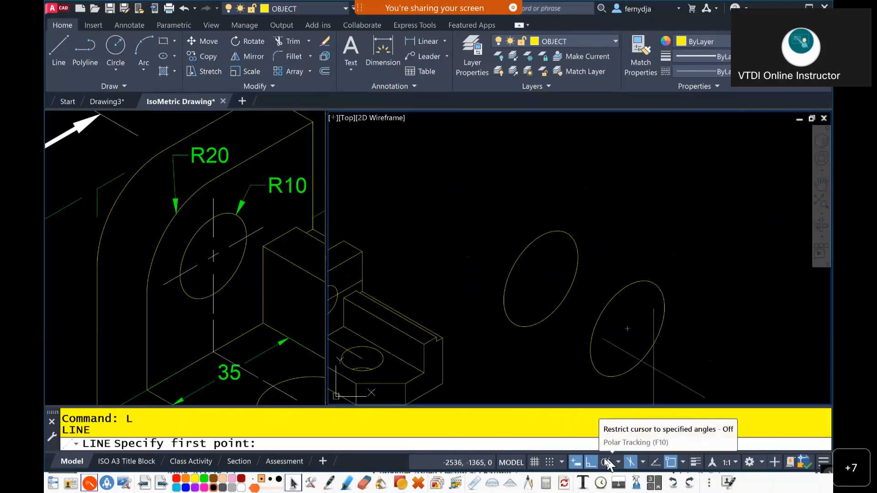
left_click(684, 462)
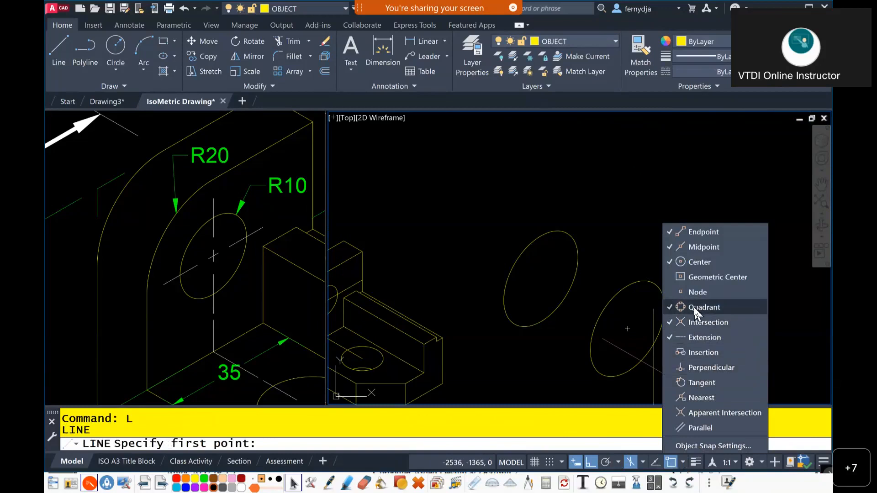
left_click(622, 236)
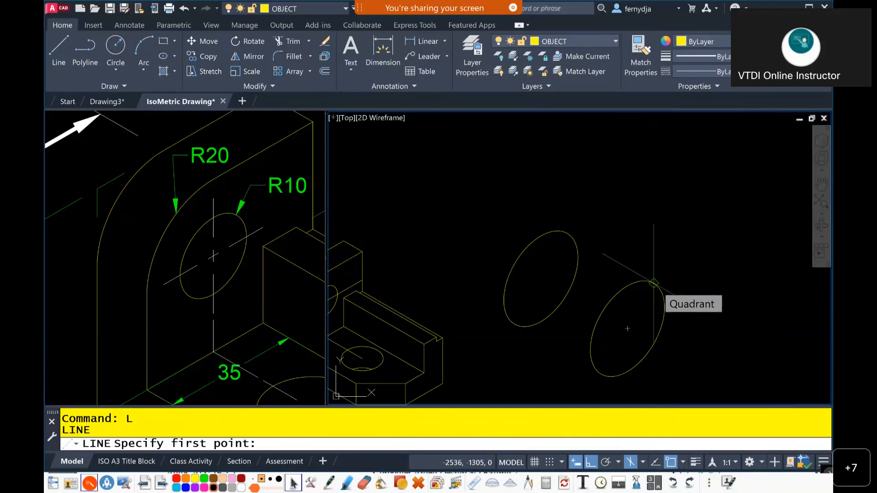
left_click(654, 283)
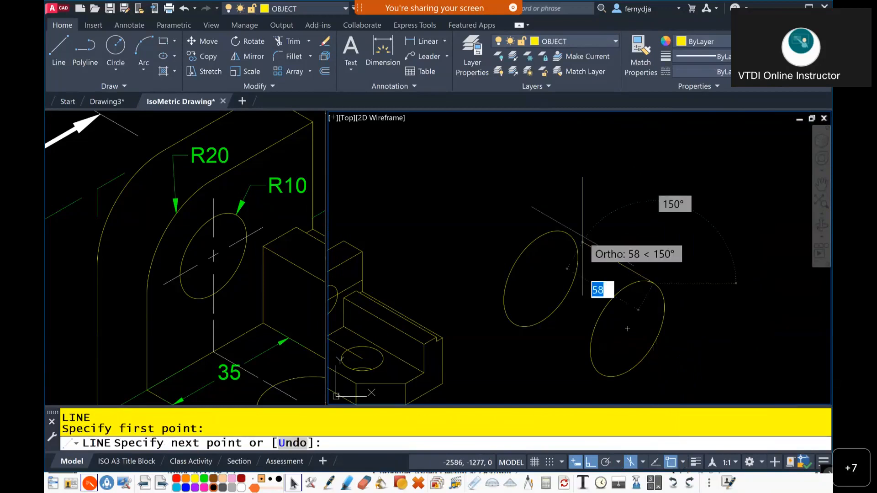
left_click(568, 233)
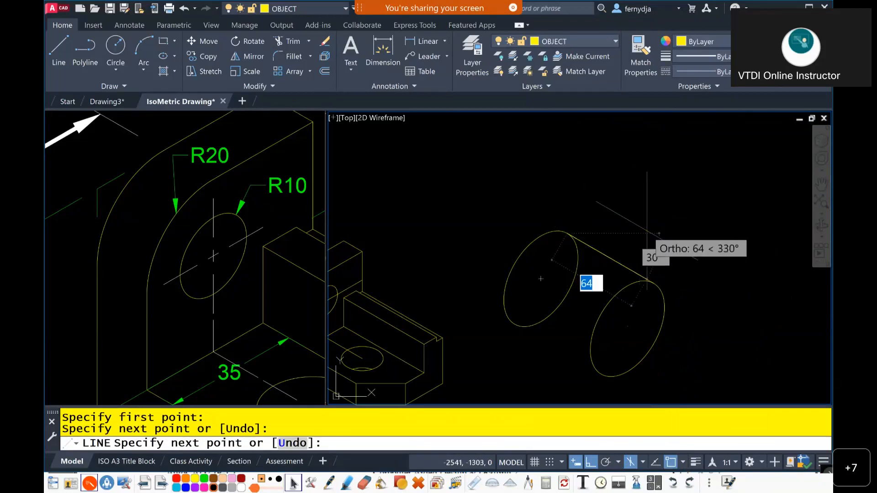
key("Escape")
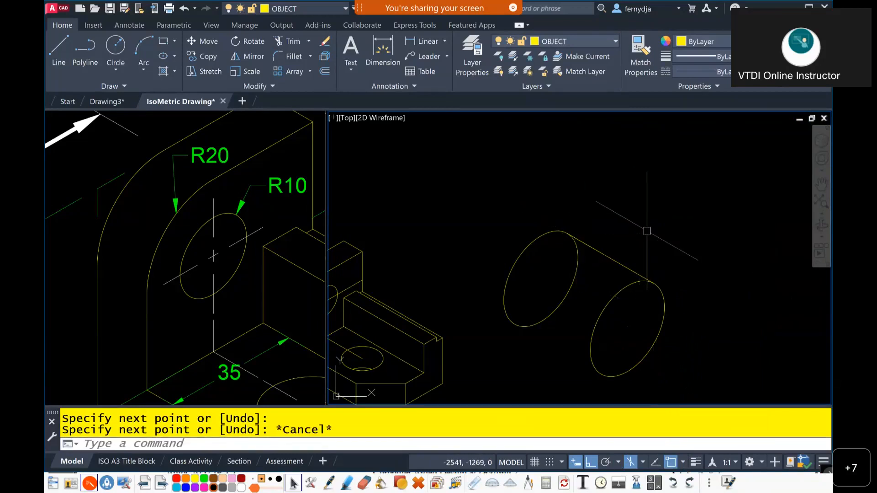
Draw a second line joining the lower quadrants of the two isocircles to close the cylinder's underside.
key("Return")
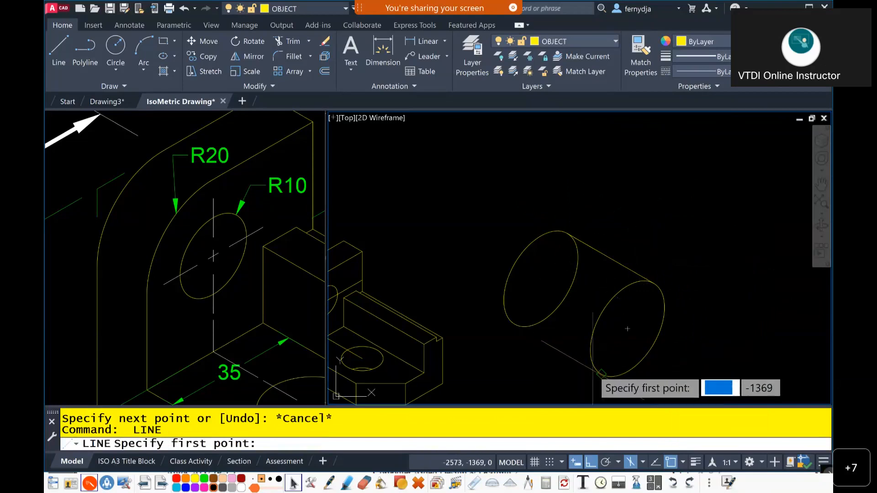
left_click(600, 372)
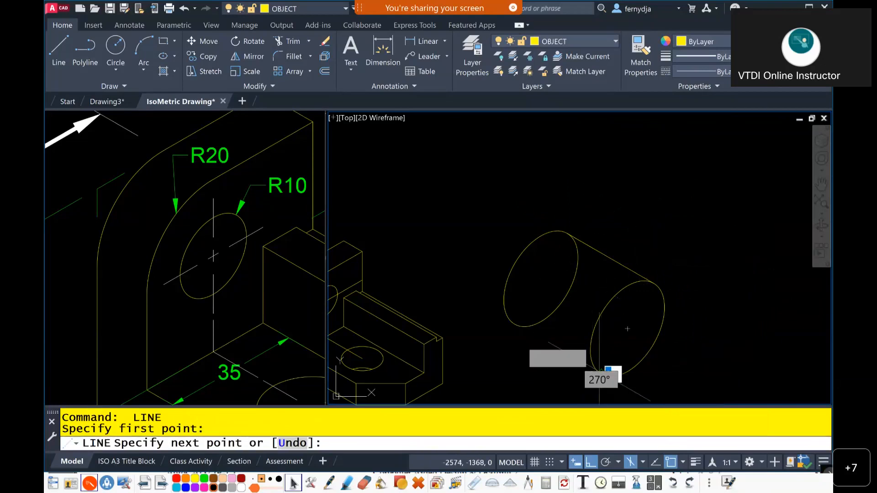
left_click(515, 325)
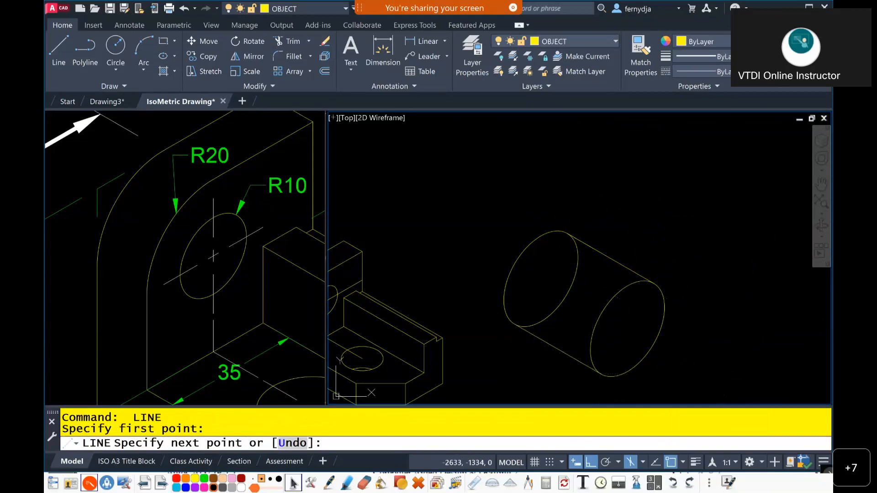
key("Escape")
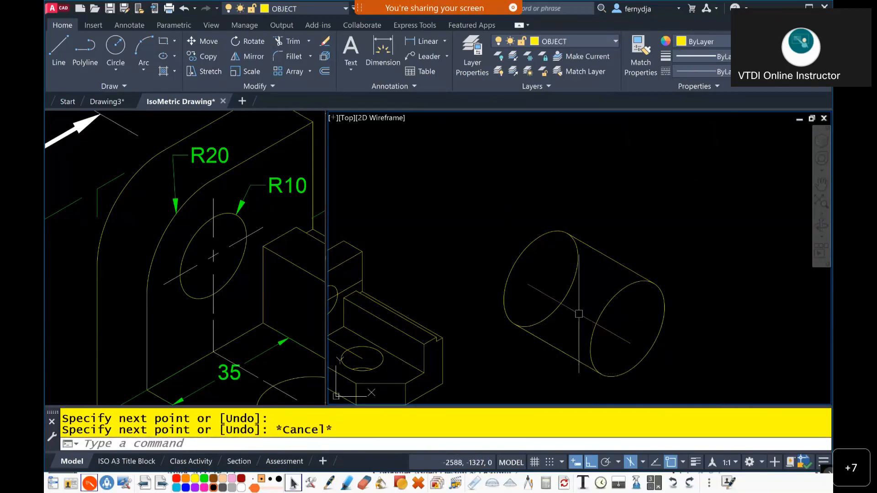
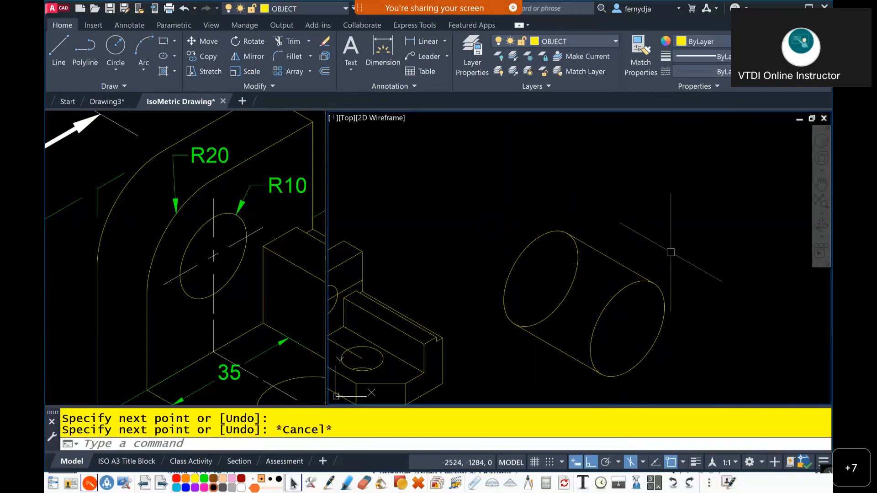
Trim the hidden arc of the rear isocircle between the two joining lines.
type("tr")
key("Return")
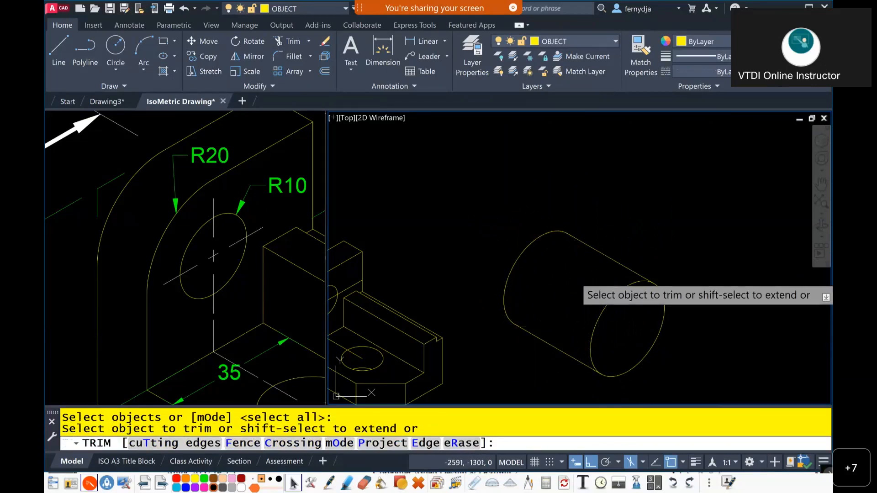
left_click(575, 277)
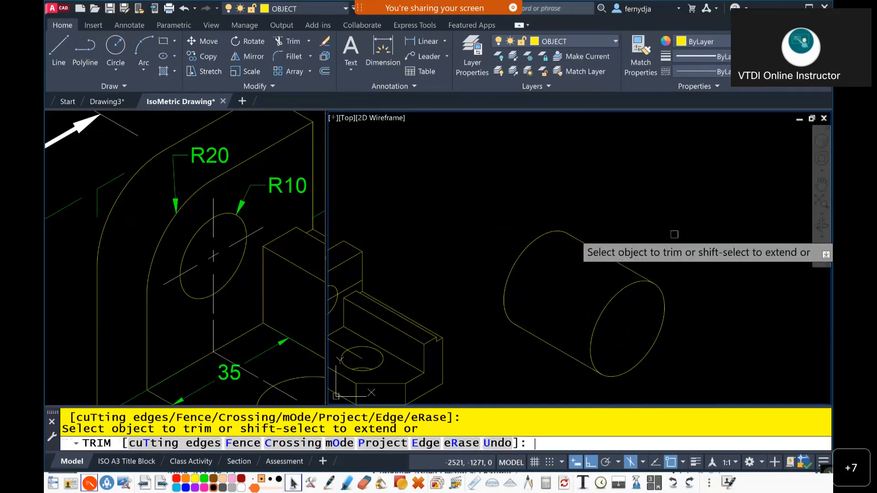
Draw a radius 20 isocircle on the left isoplane in the empty space beside the finished cylinder.
key("Return")
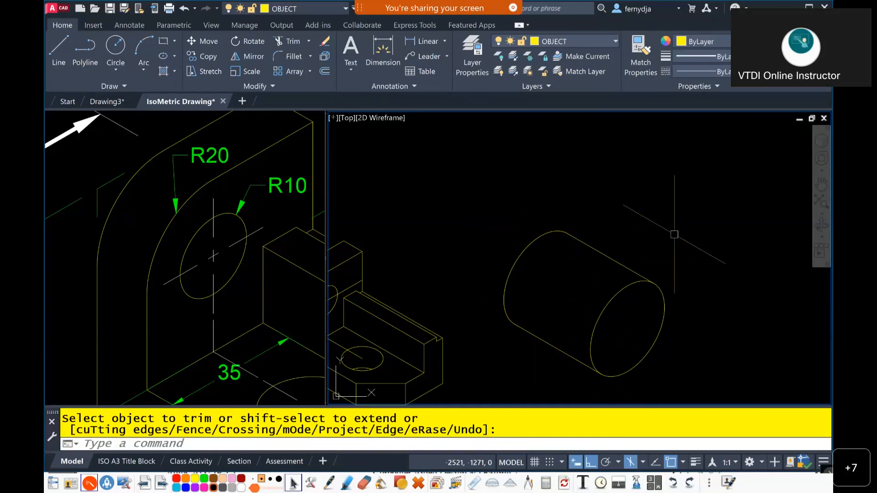
scroll(656, 308, "down", 3)
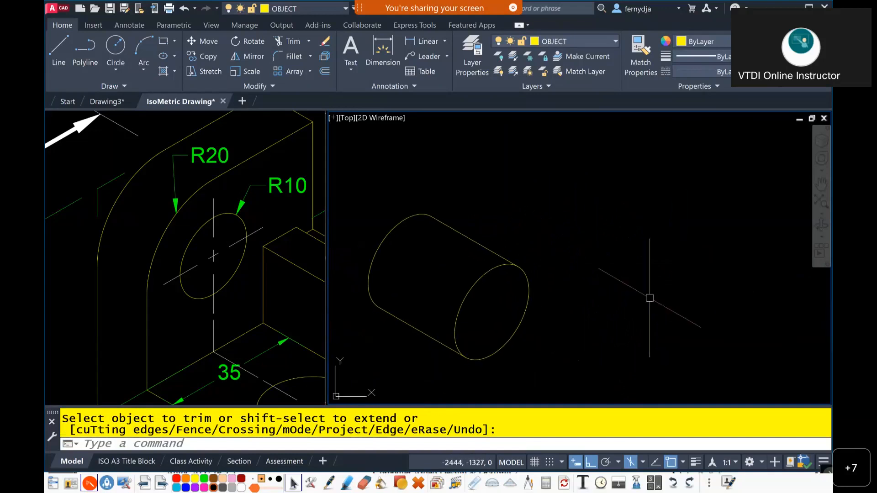
type("el")
key("Return")
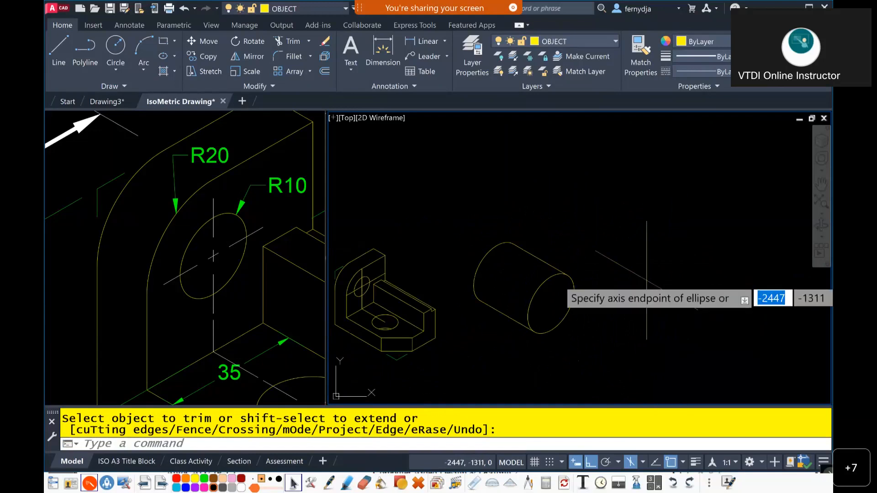
type("i")
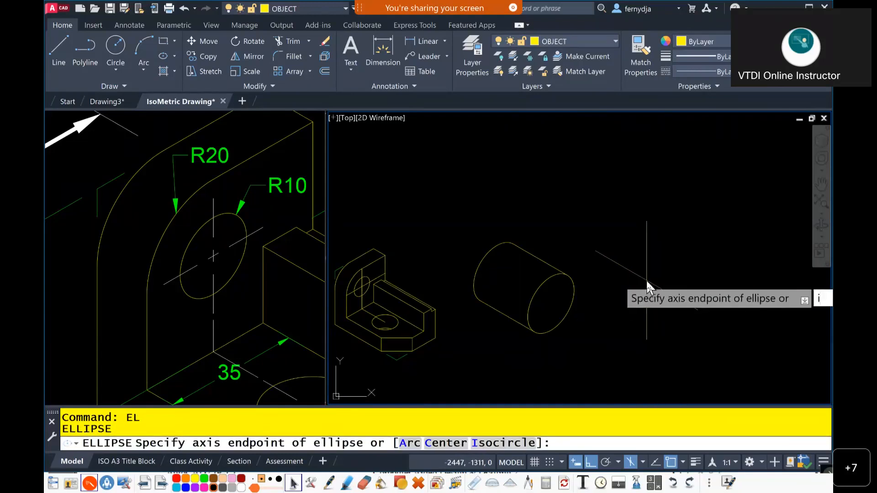
key("Return")
middle_click_drag(646, 292, 621, 300)
left_click(616, 288)
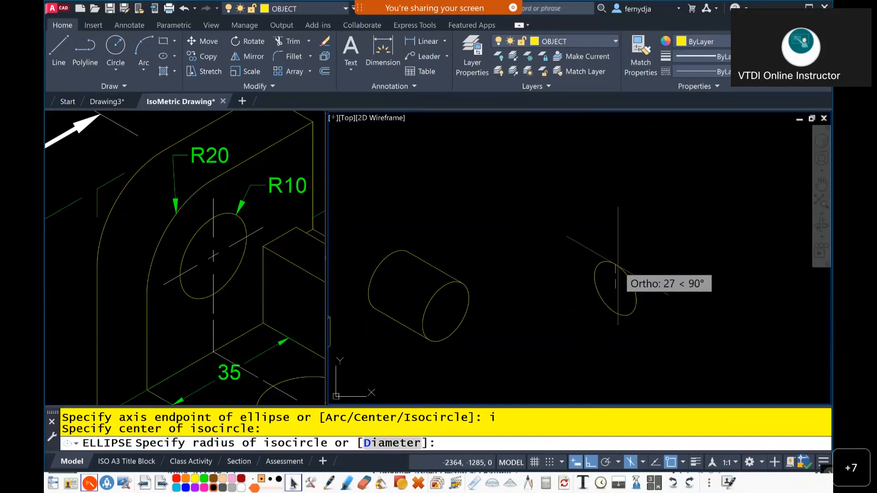
type("20")
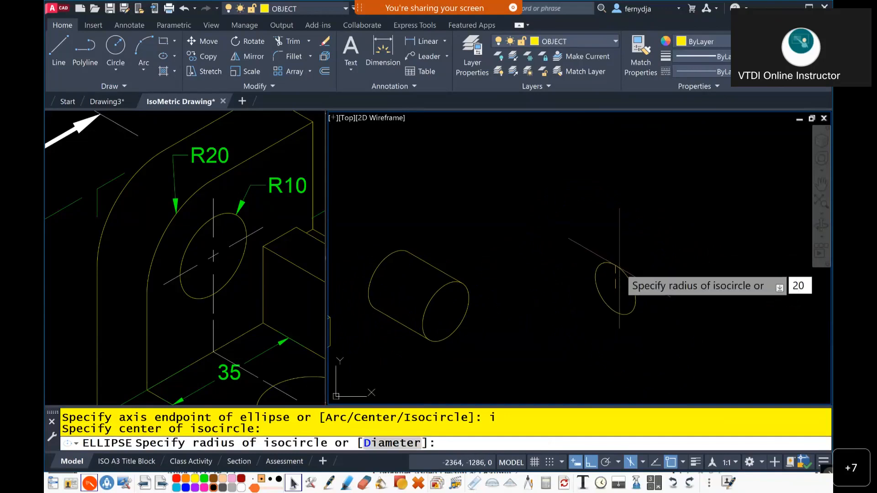
key("Return")
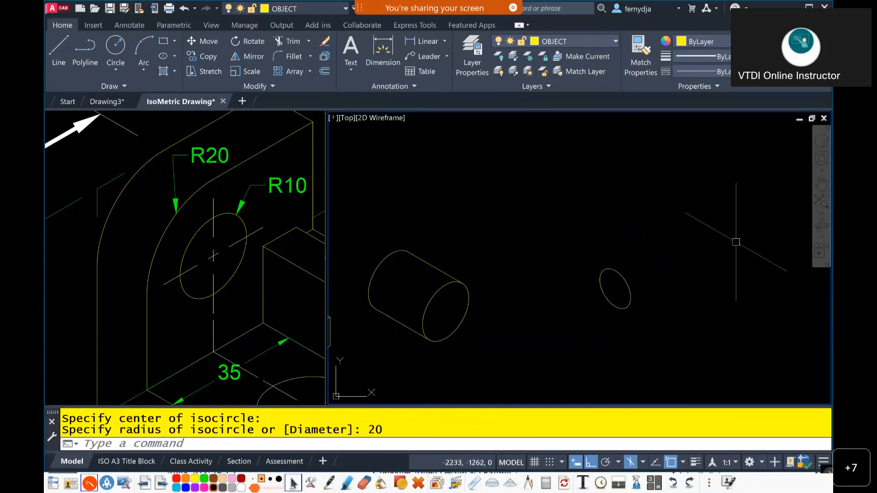
Copy the radius 20 isocircle from its centre 100 units up along the 30° axis, using the top isoplane.
middle_click_drag(636, 303, 589, 317)
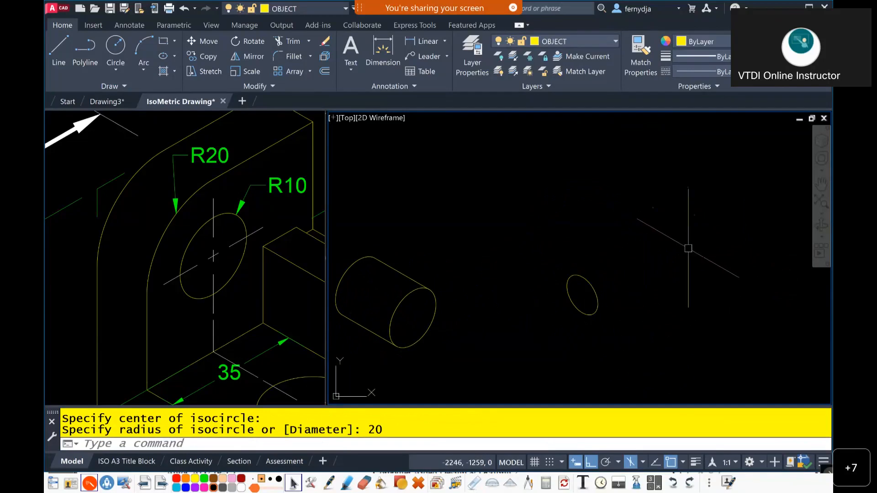
left_click(583, 280)
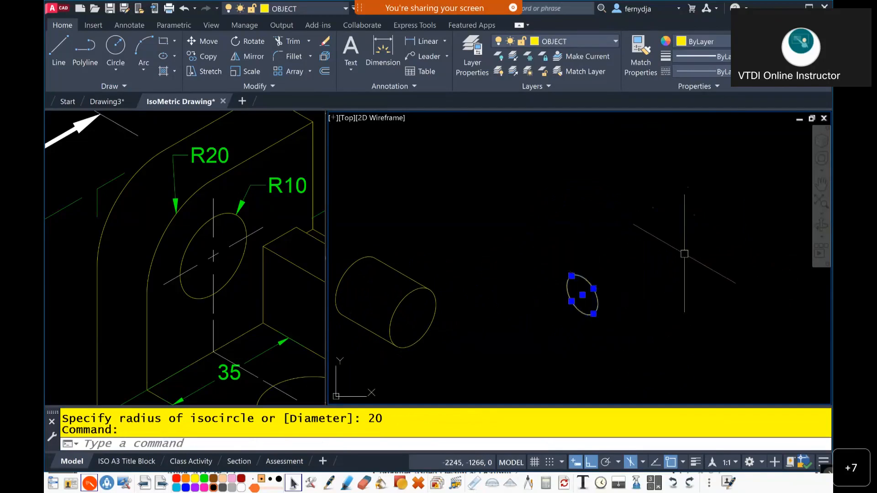
type("co")
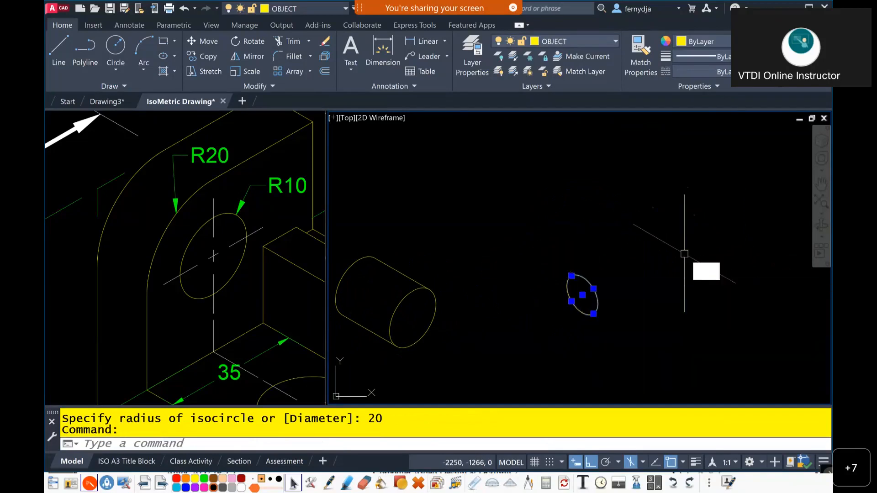
key("Return")
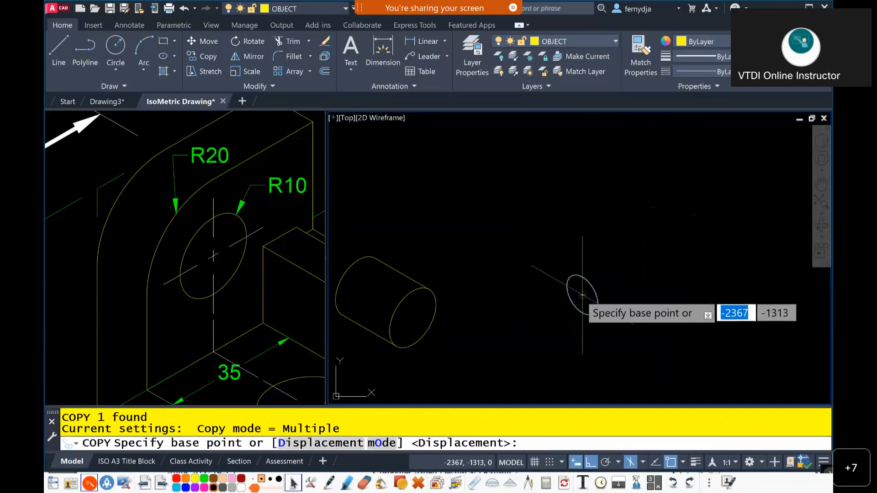
left_click(582, 295)
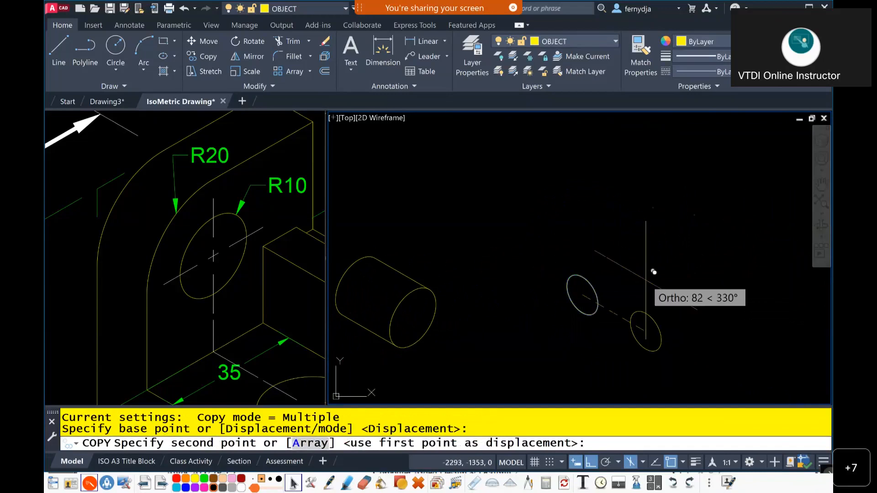
key("F5")
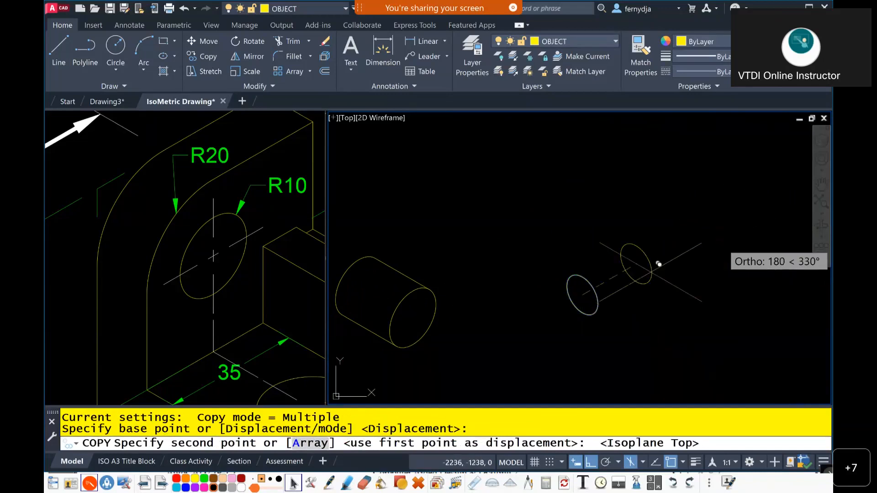
type("100")
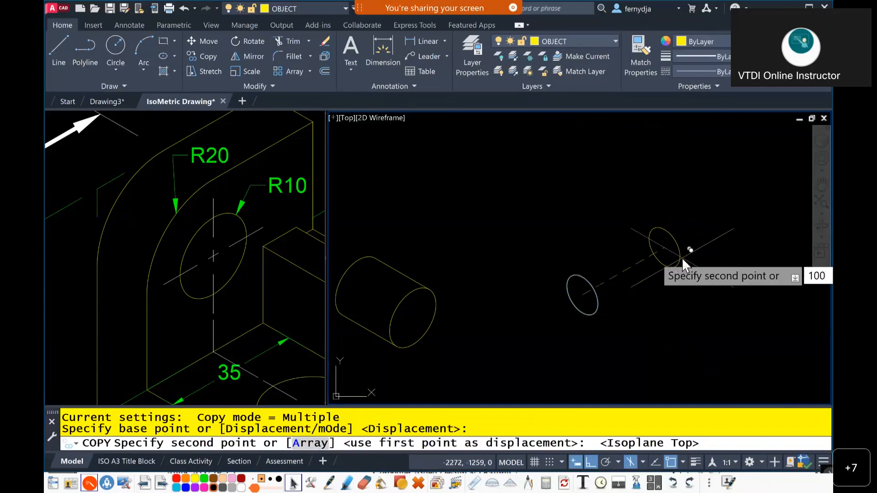
key("Return")
key("Escape")
key("Escape")
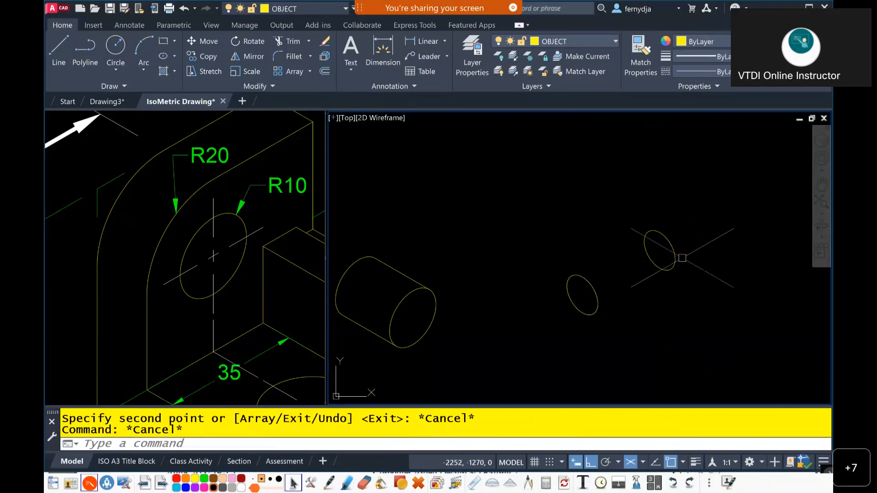
Draw a line joining the lower quadrants of the two radius 20 isocircles.
scroll(641, 276, "up", 2)
middle_click_drag(642, 276, 568, 303)
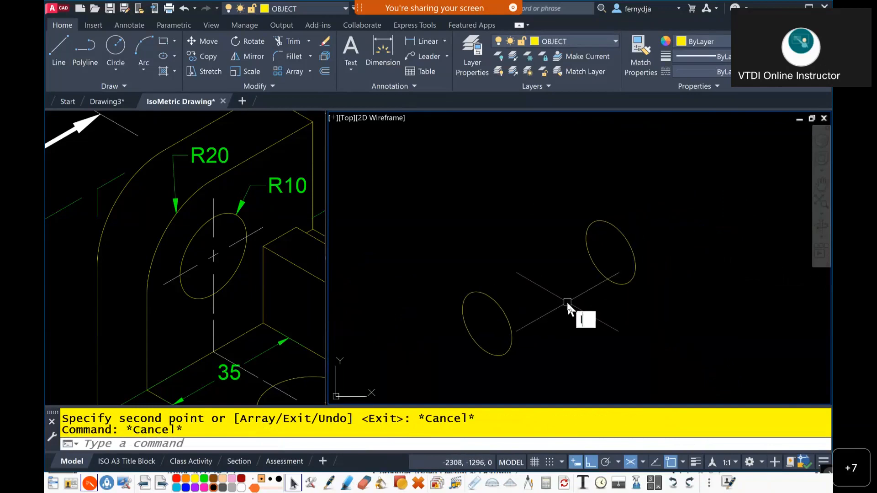
type("L")
key("Return")
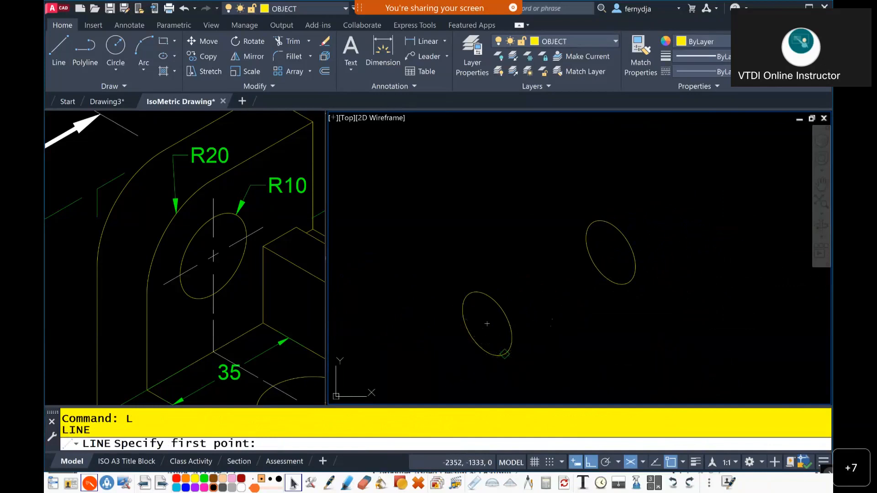
left_click(504, 354)
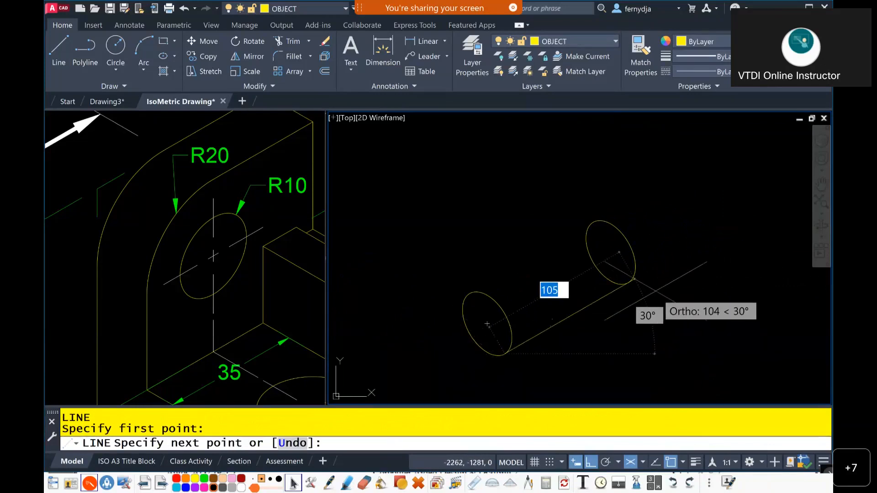
left_click(635, 279)
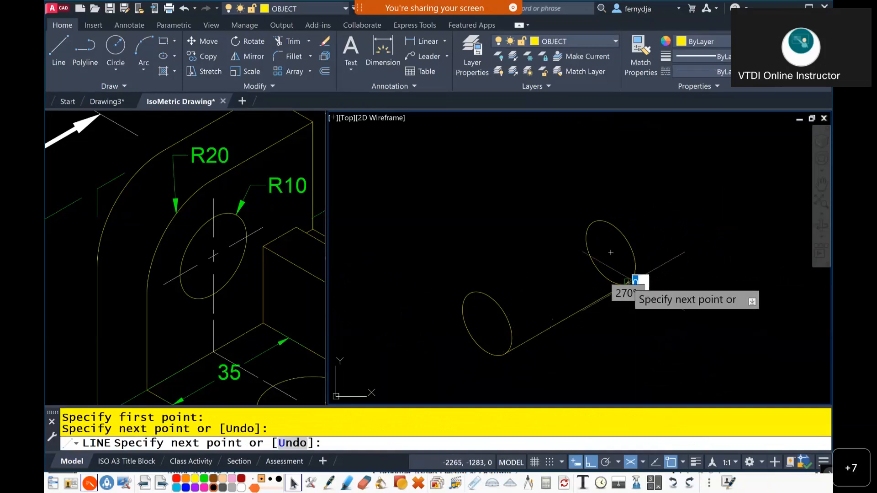
key("Return")
Draw a second line joining the upper quadrants of the two radius 20 isocircles.
key("Return")
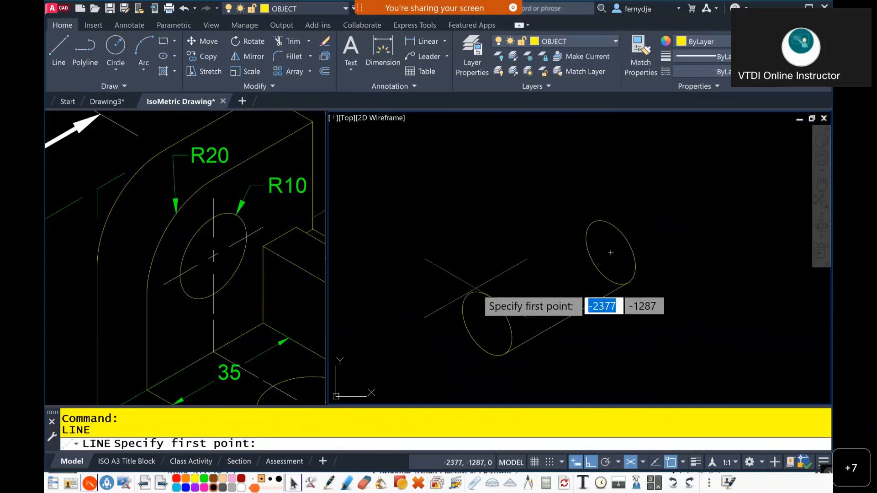
left_click(471, 292)
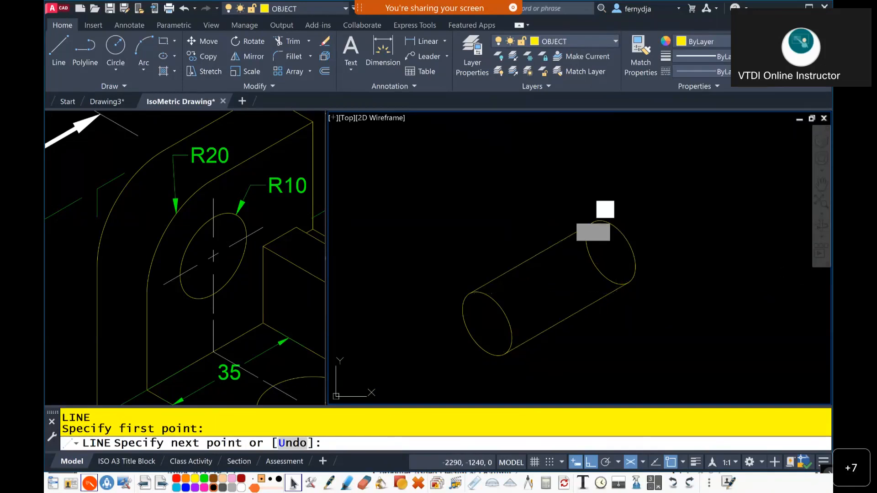
key("Escape")
key("Escape")
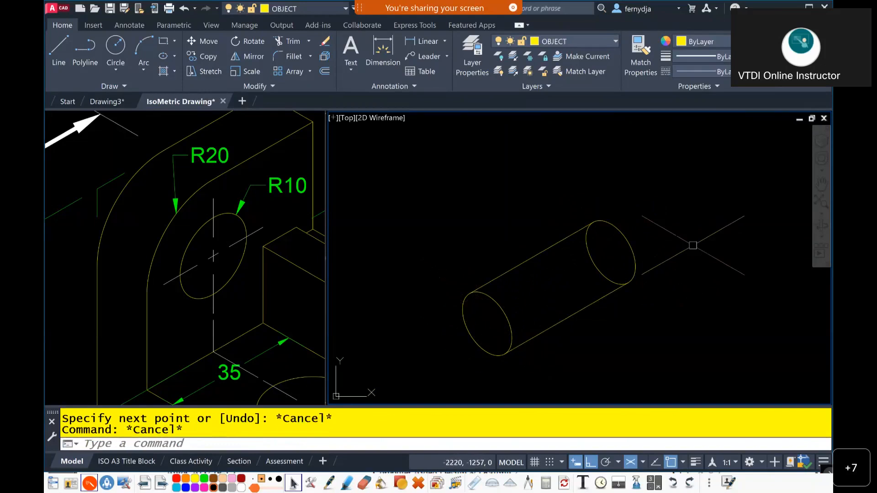
Trim the hidden arc of the rear radius 20 isocircle between the two joining lines.
type("tr")
key("Return")
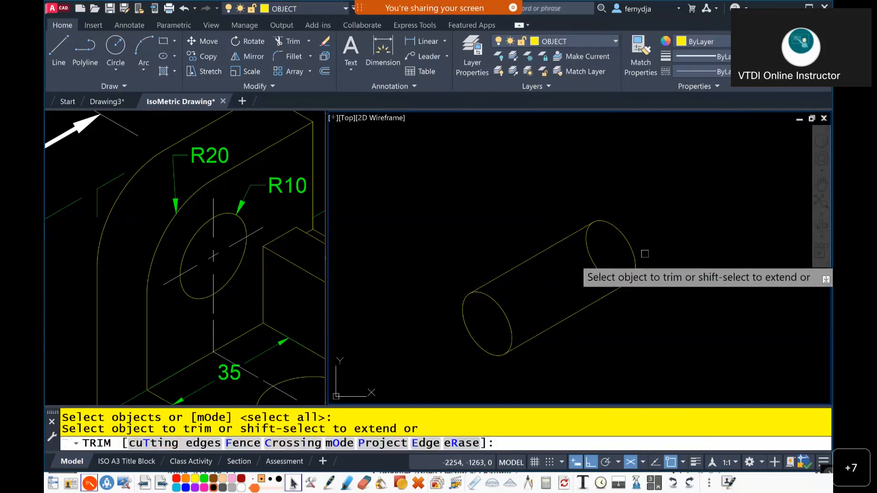
left_click(588, 248)
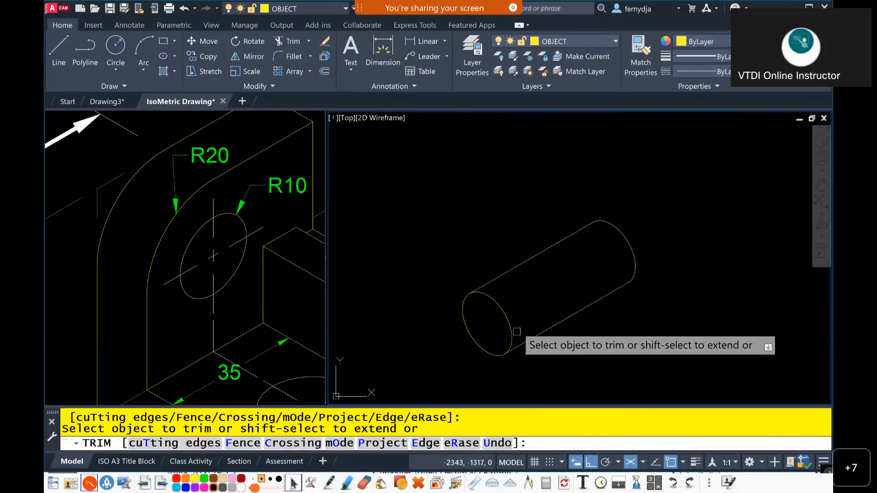
right_click(699, 226)
left_click(713, 231)
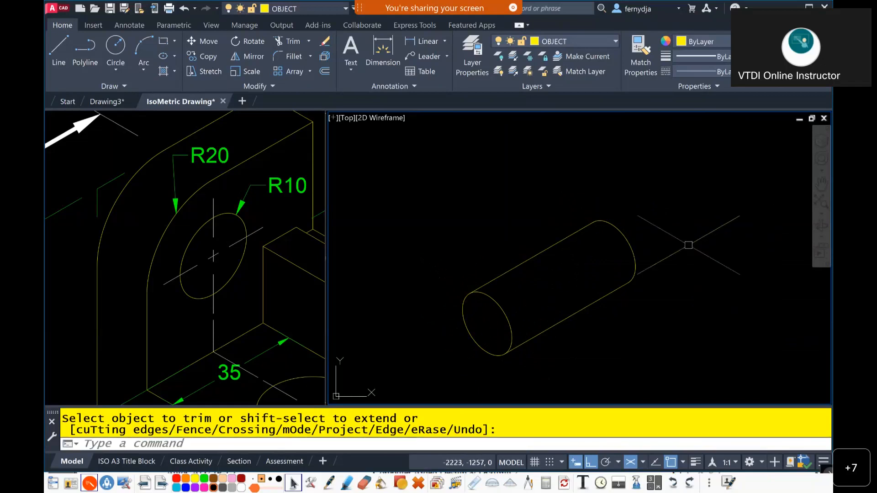
Draw a radius 20 isocircle on the top isoplane in the space above and between the two cylinders.
scroll(676, 249, "down", 6)
middle_click_drag(619, 237, 615, 274)
scroll(615, 276, "up", 4)
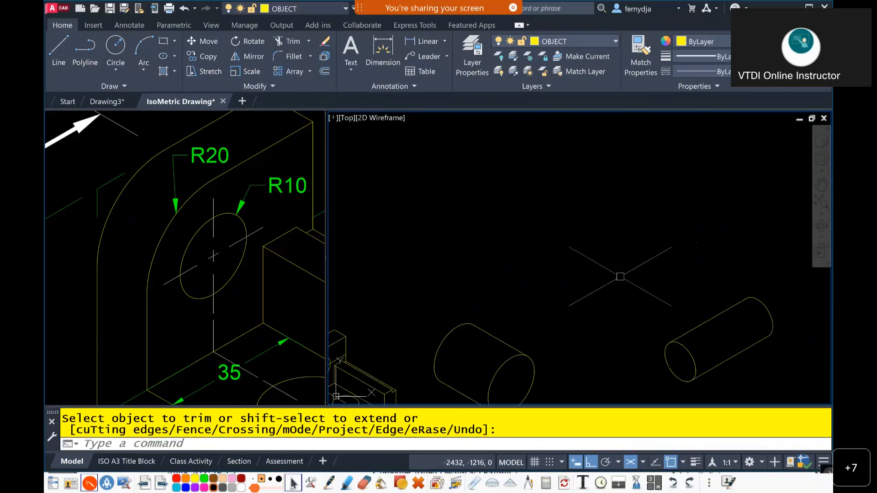
type("el")
key("Return")
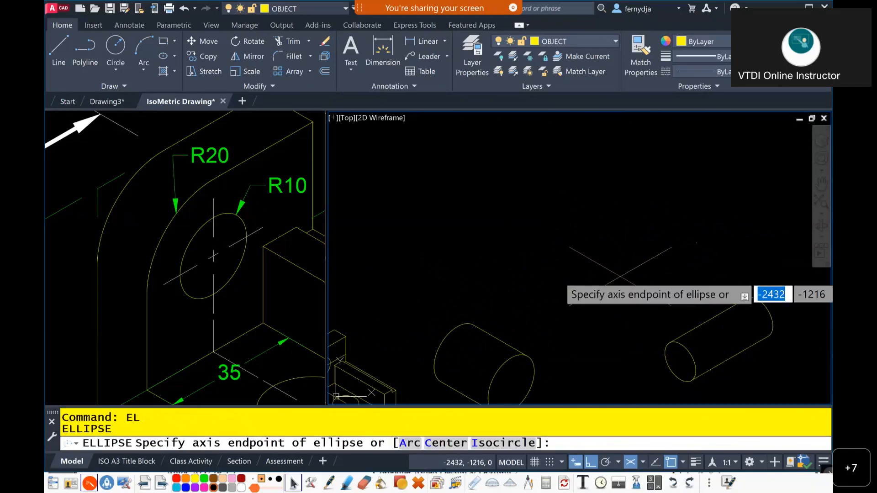
type("i")
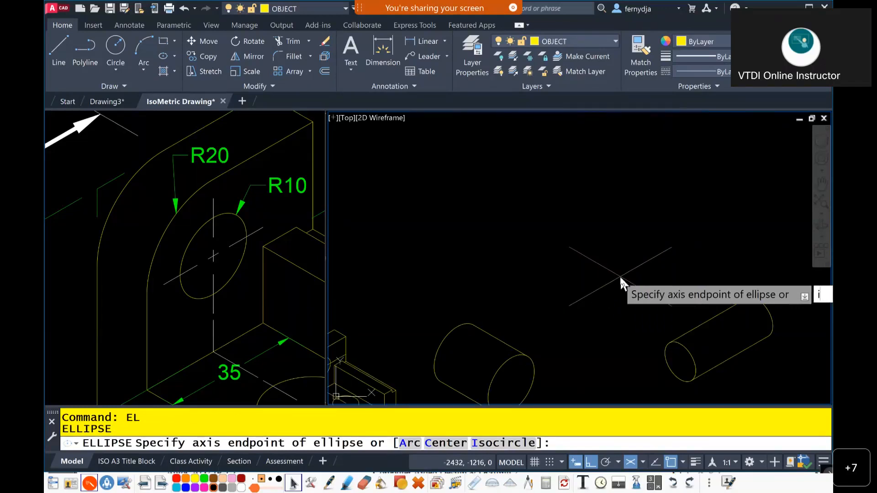
key("Return")
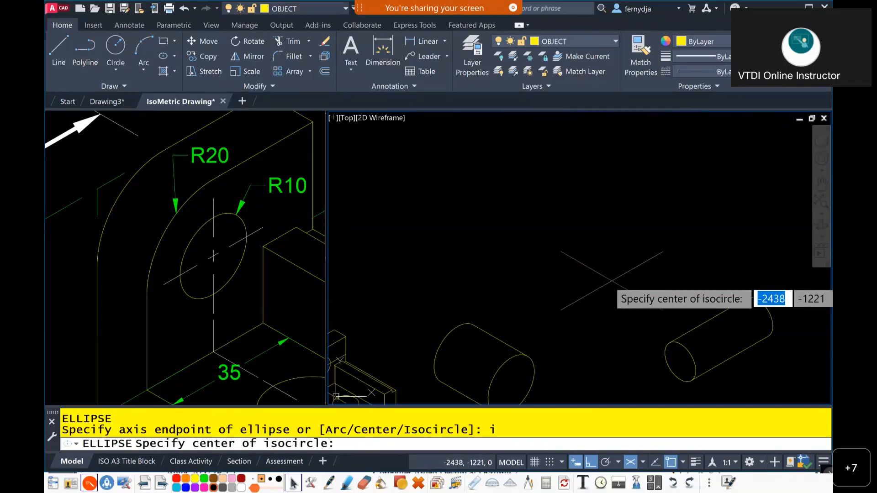
left_click(601, 285)
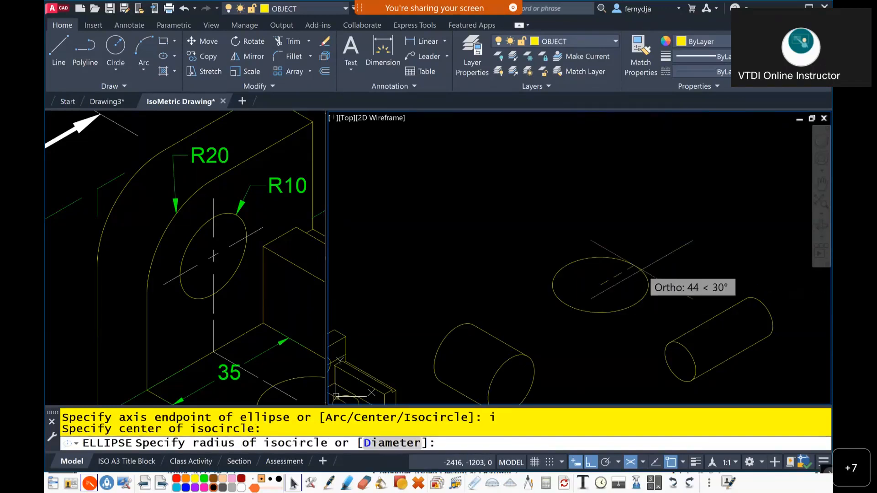
type("20")
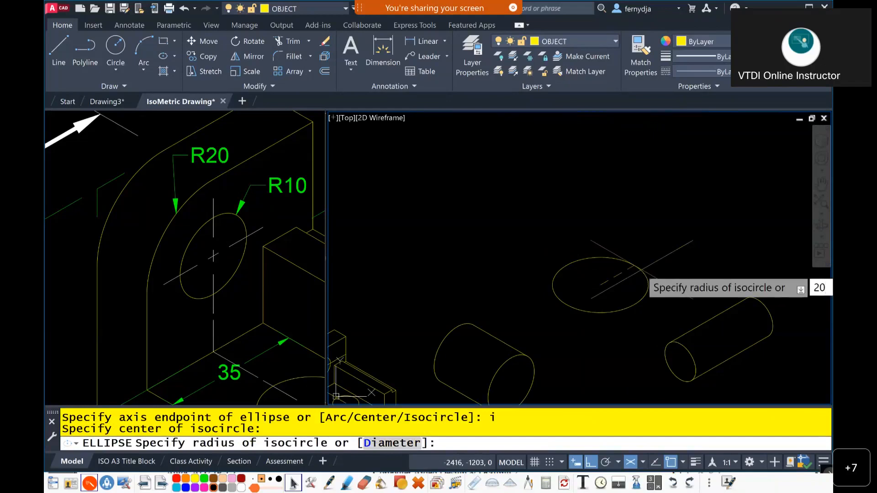
key("Return")
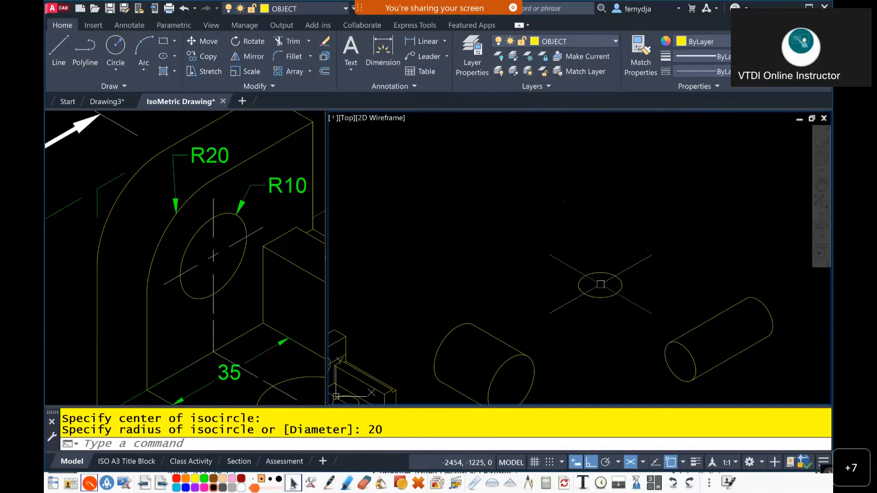
Copy the top-isoplane isocircle 60 units straight up from its centre, using the right isoplane.
left_click(601, 297)
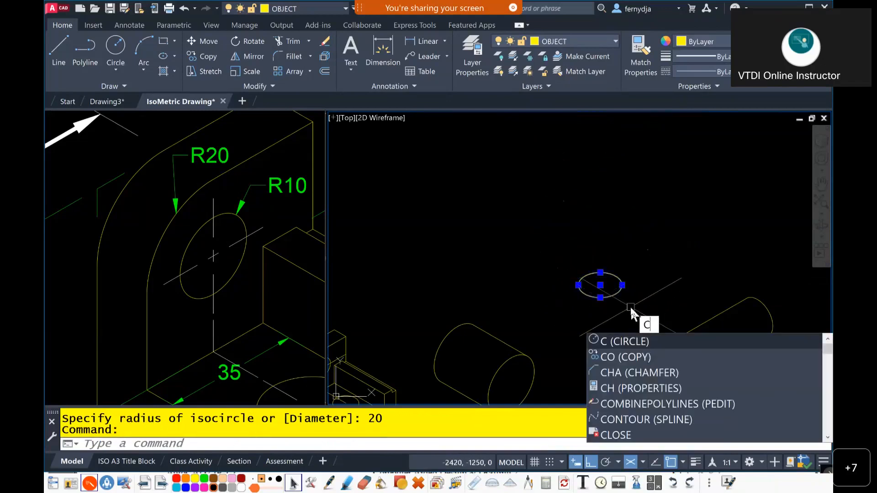
type("o")
key("Return")
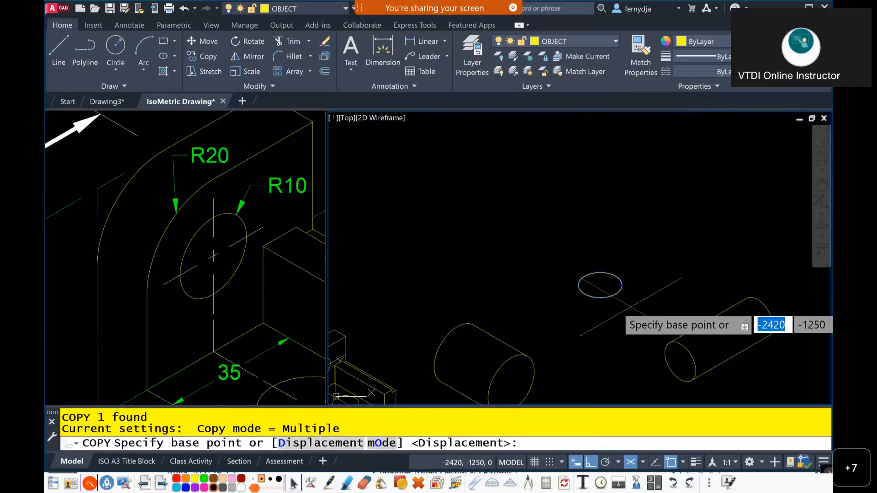
left_click(600, 285)
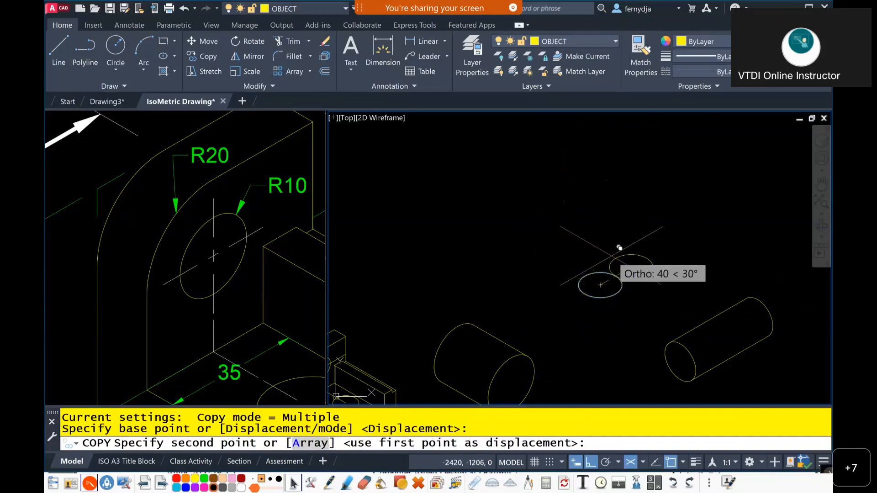
key("F5")
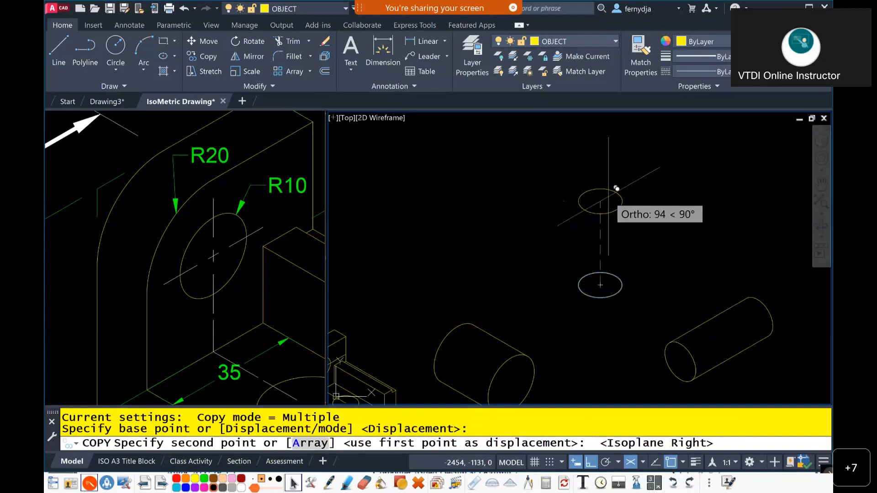
type("60")
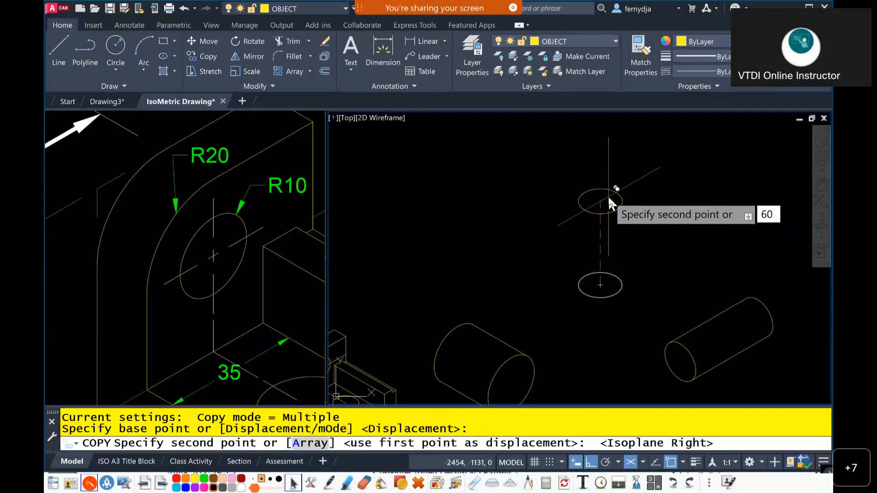
key("Return")
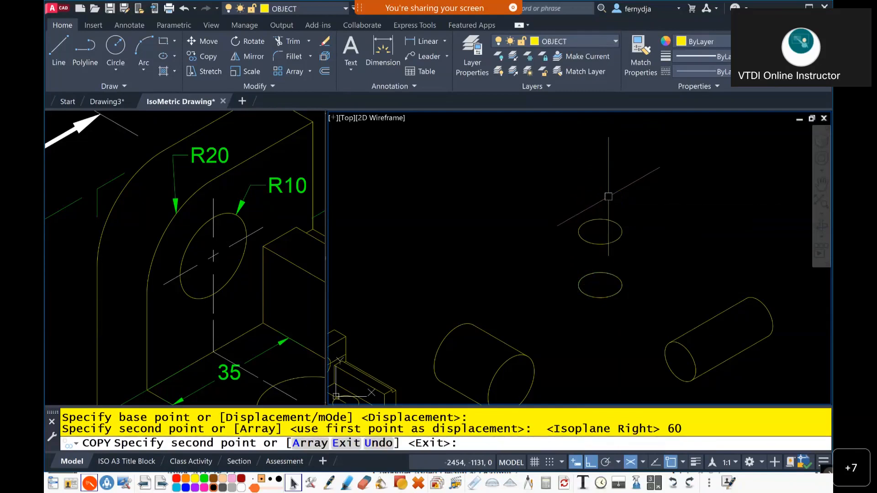
key("Escape")
Draw a vertical line joining the right quadrants of the lower and upper isocircles.
scroll(609, 253, "up", 2)
scroll(609, 252, "up", 2)
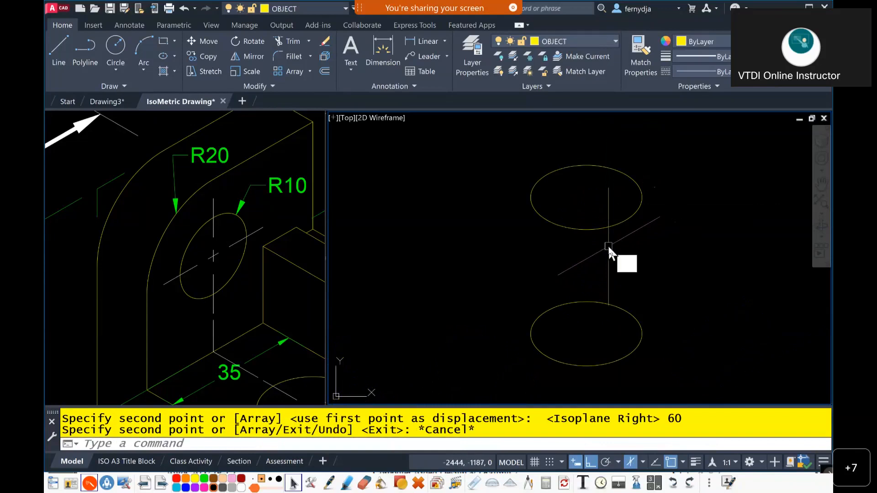
type("L")
key("Return")
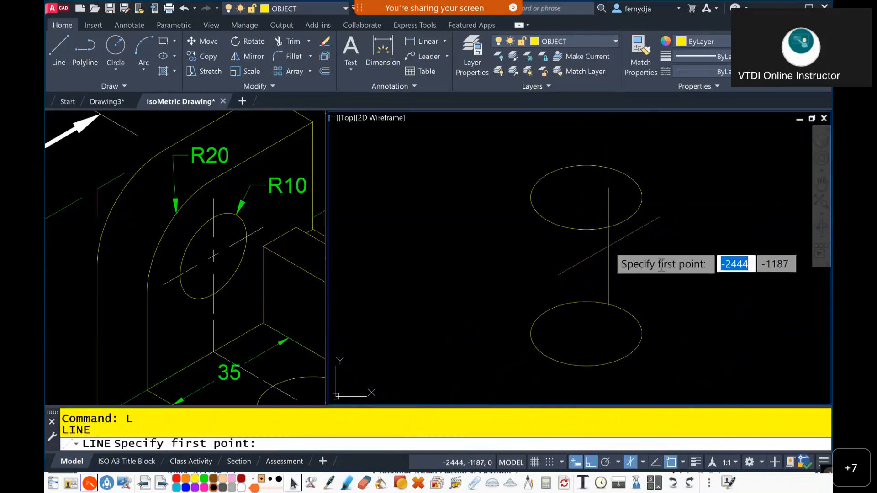
left_click(642, 334)
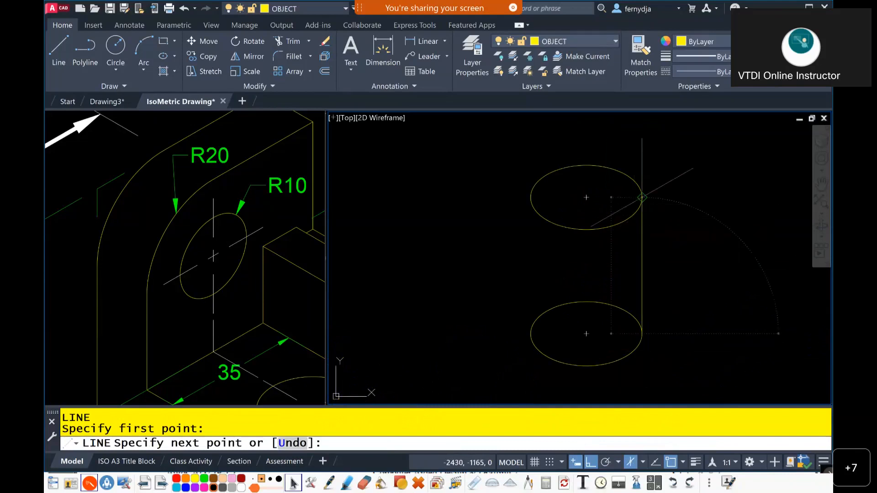
left_click(654, 204)
key("Escape")
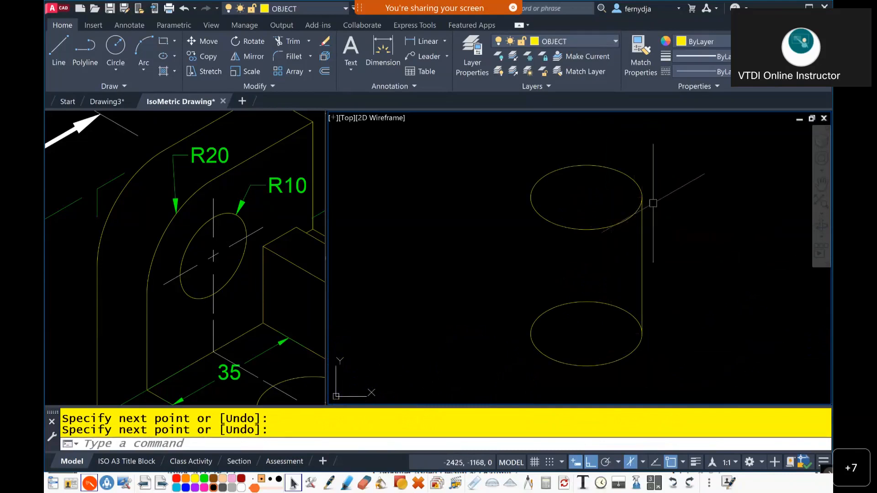
Draw a second vertical line joining the left quadrants of the lower and upper isocircles.
key("Return")
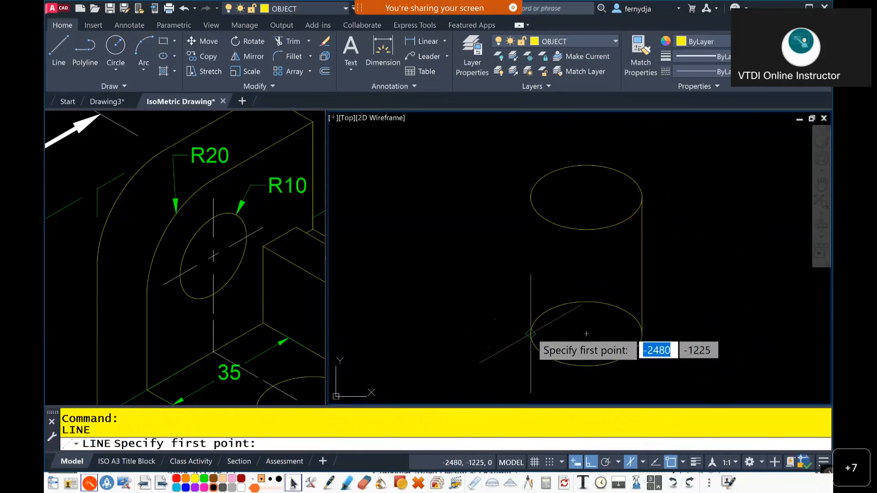
left_click(531, 334)
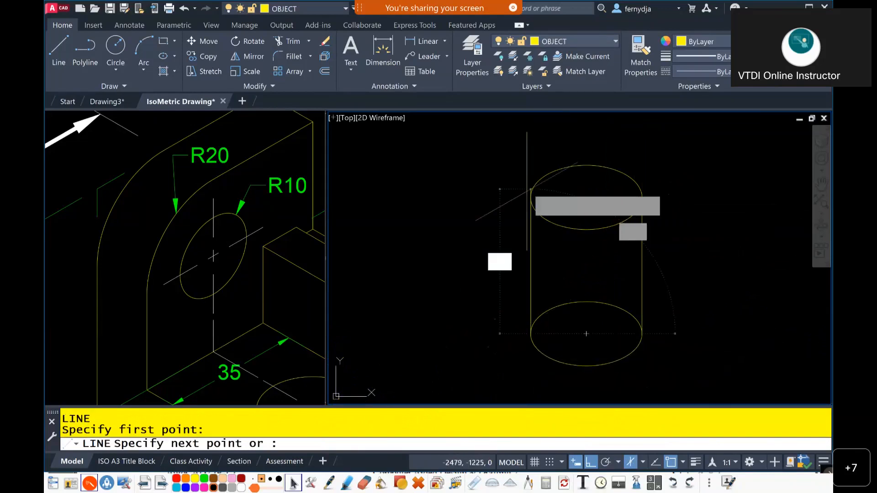
left_click(531, 197)
key("Escape")
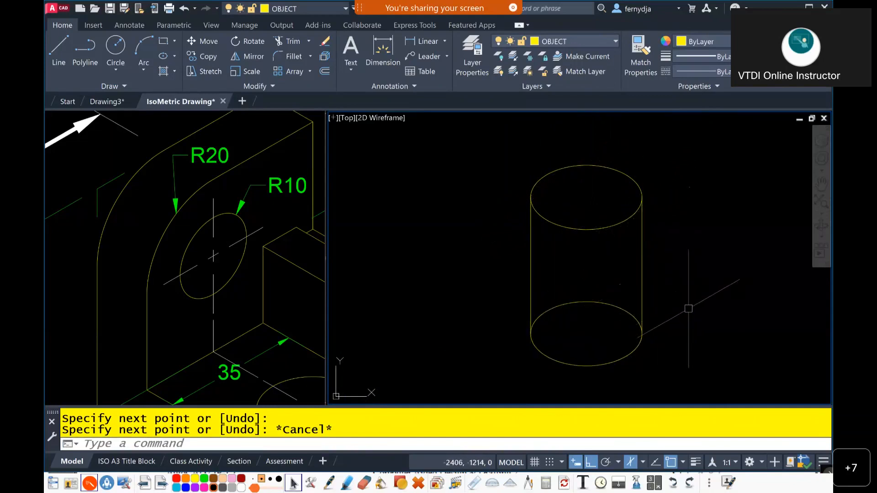
Trim the hidden rear arc of the lower isocircle between the two vertical lines.
key("Return")
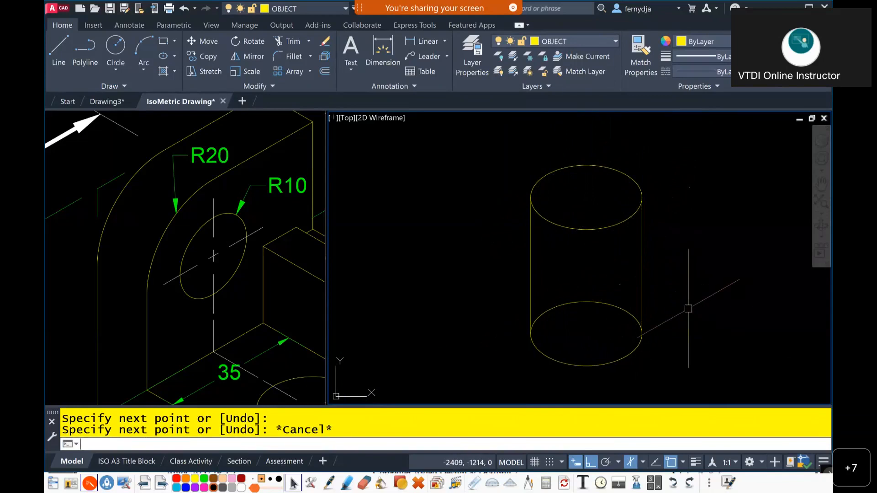
left_click(593, 304)
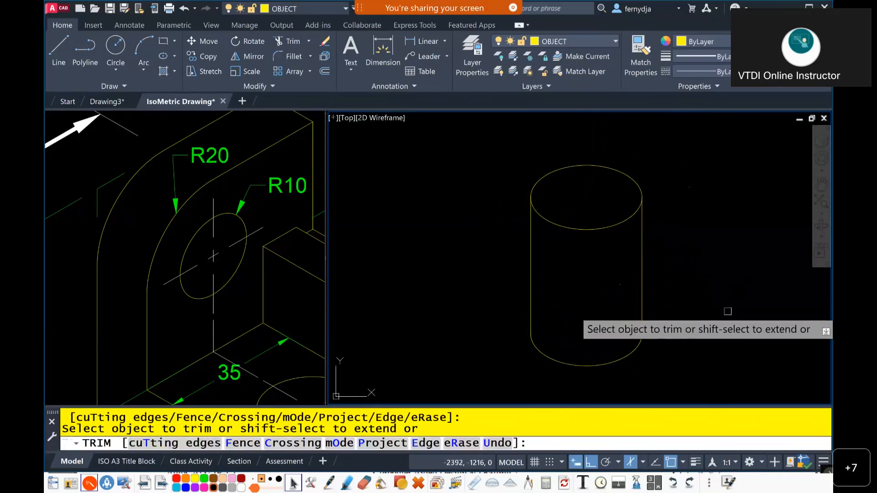
scroll(722, 313, "down", 6)
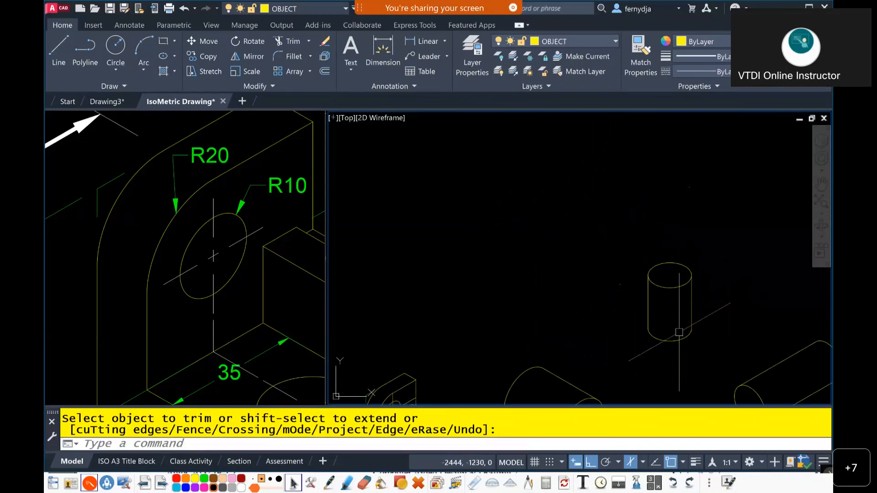
Review the three isometric cylinders and examine the copied bracket's holes and edges.
mouse_move(683, 320)
middle_mouse_down()
mouse_move(648, 297)
mouse_move(637, 275)
middle_mouse_up()
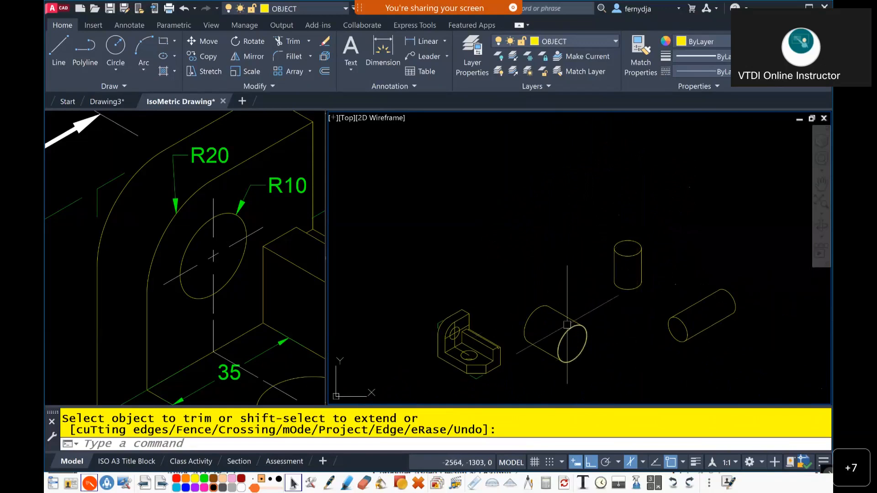
scroll(457, 354, "up", 4)
scroll(457, 354, "up", 5)
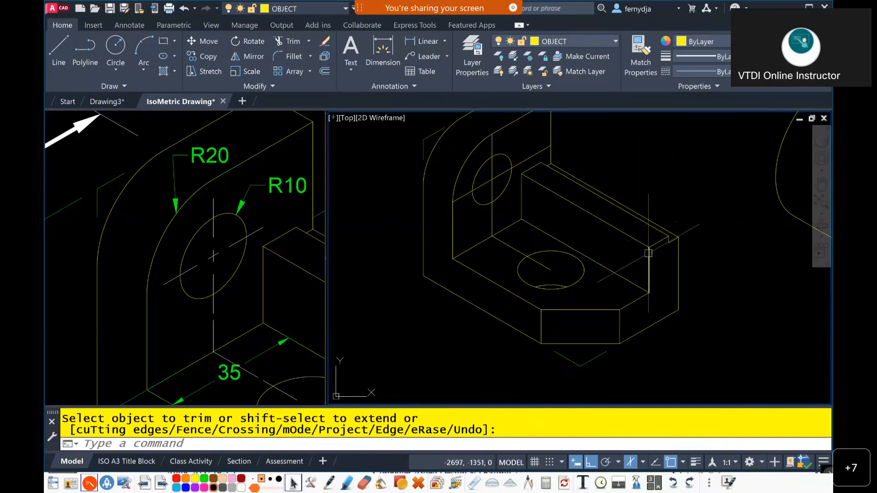
scroll(651, 236, "down", 2)
middle_click_drag(695, 274, 528, 307)
scroll(557, 294, "down", 2)
scroll(557, 295, "down", 1)
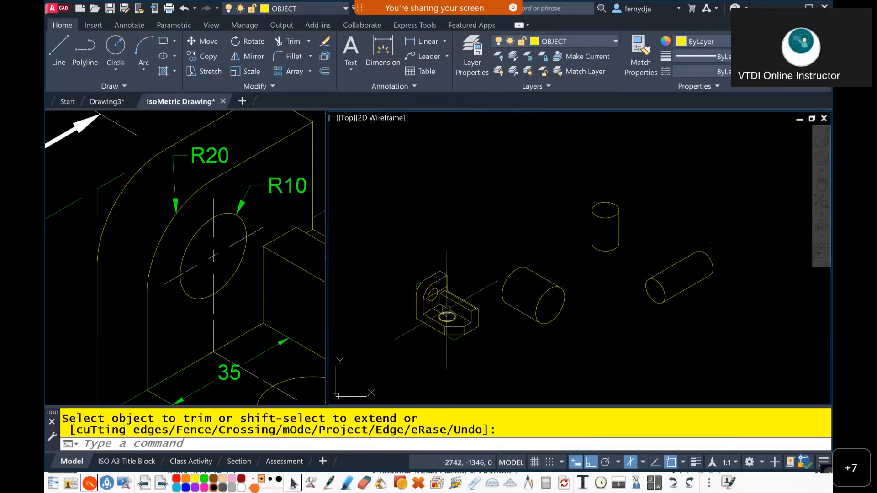
Shorten the sloping centre line through the bracket's upright hole to a length of 30 by stretching its upper endpoint.
scroll(446, 308, "up", 8)
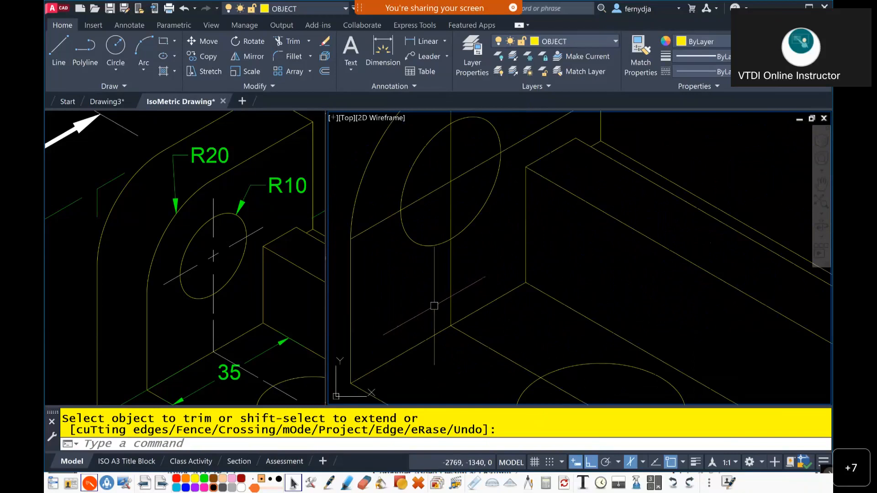
scroll(434, 306, "down", 3)
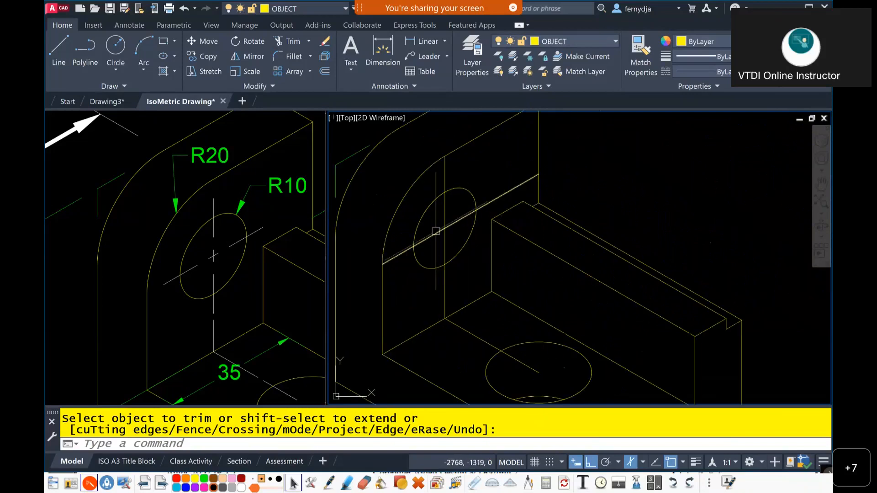
left_click(456, 220)
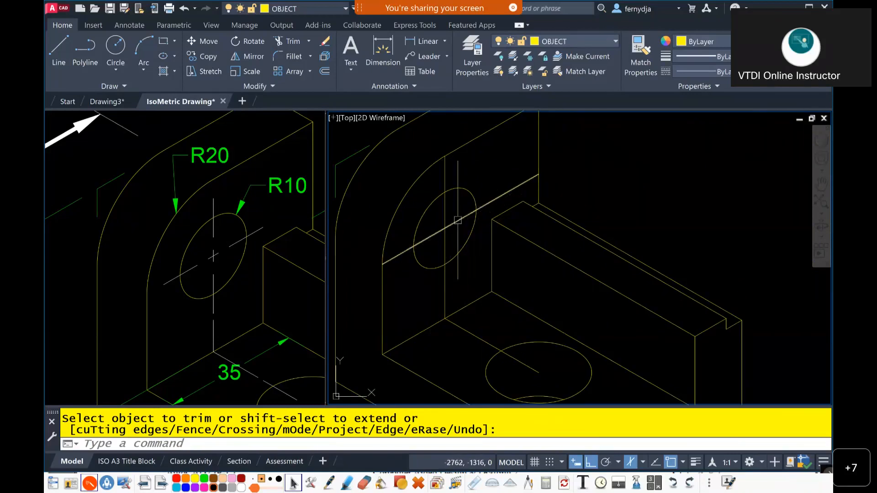
left_click(458, 221)
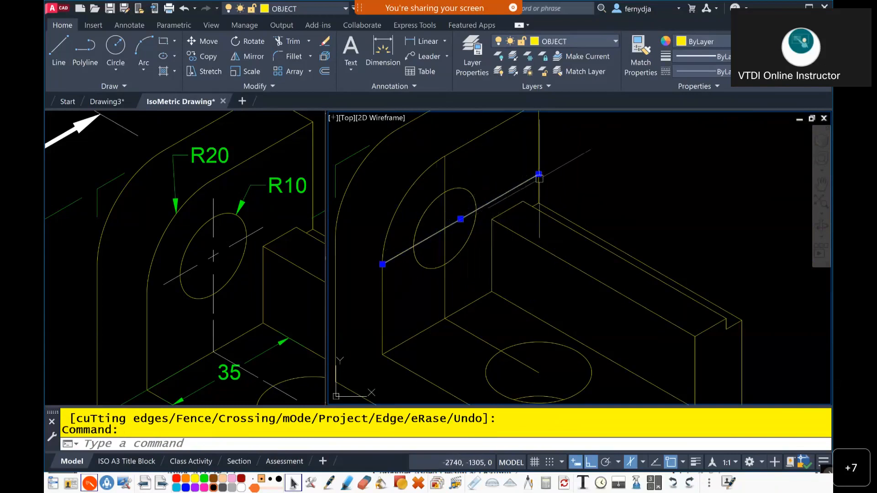
left_click(539, 174)
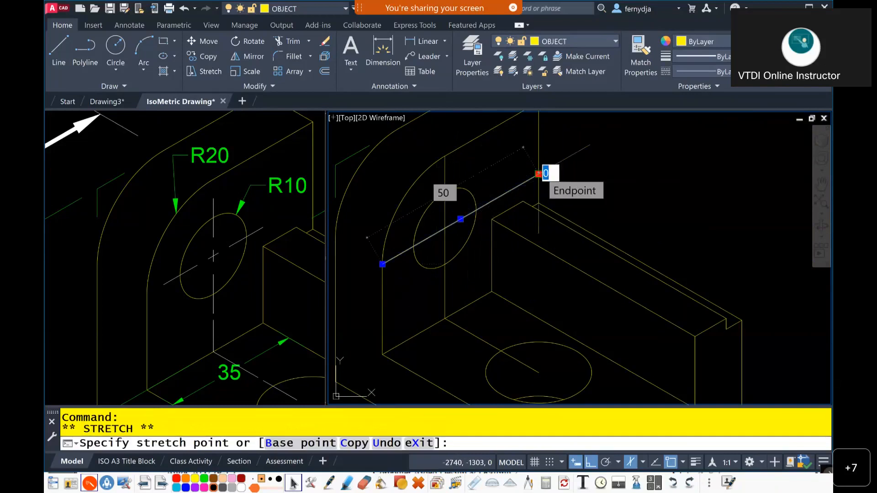
key("Tab")
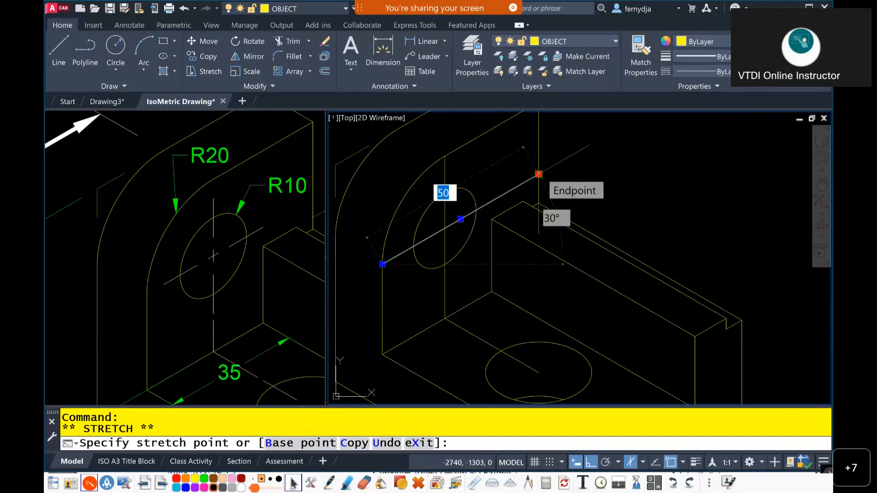
type("30")
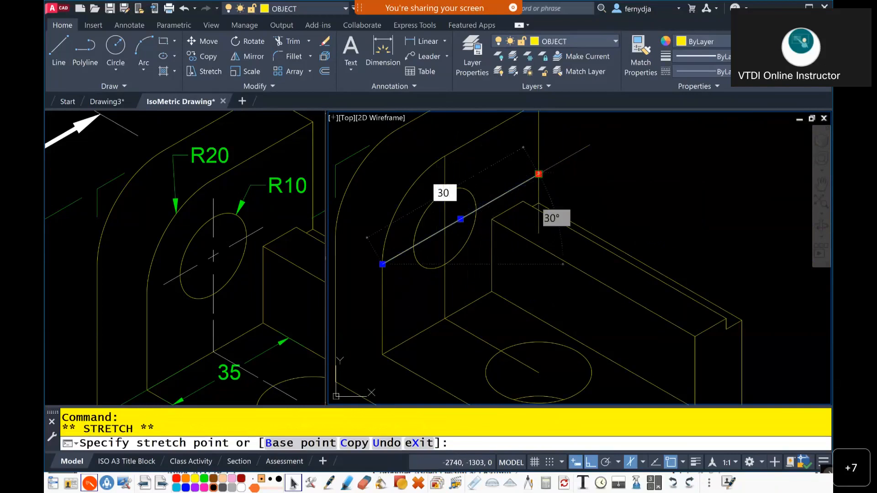
key("Return")
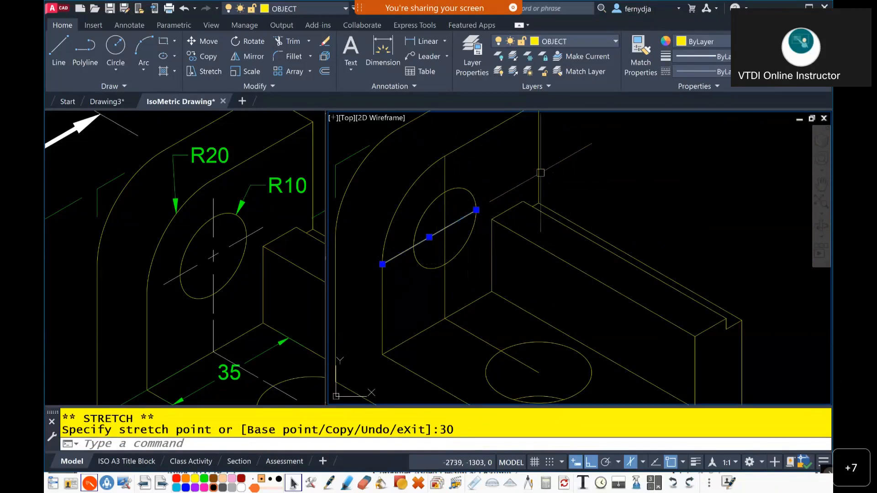
key("Escape")
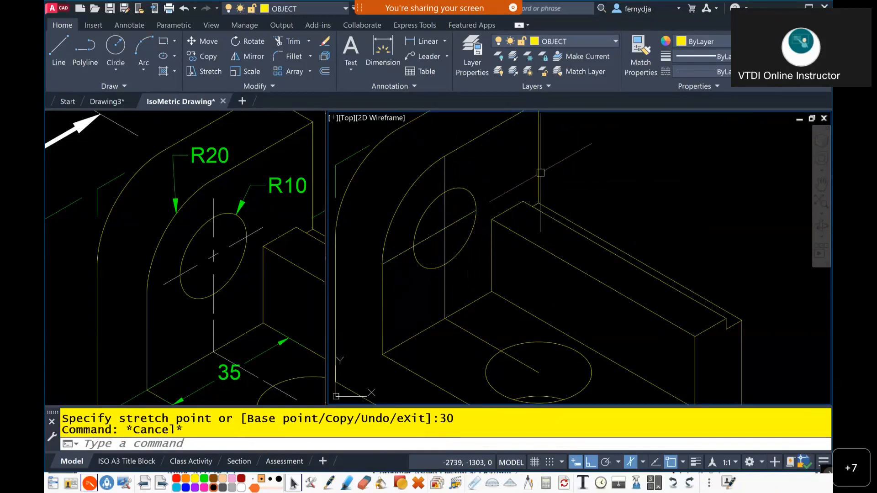
Shorten the vertical centre line through the upright hole to a length of 30 by stretching its upper endpoint.
left_click(447, 184)
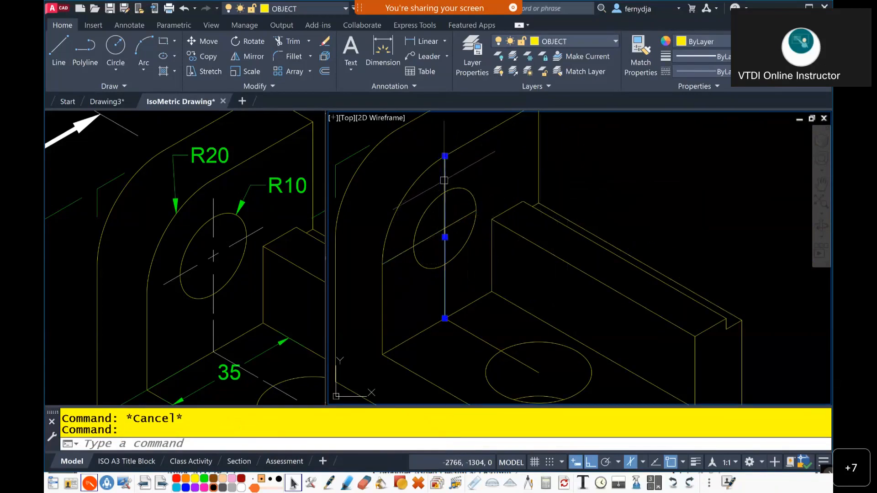
left_click(445, 155)
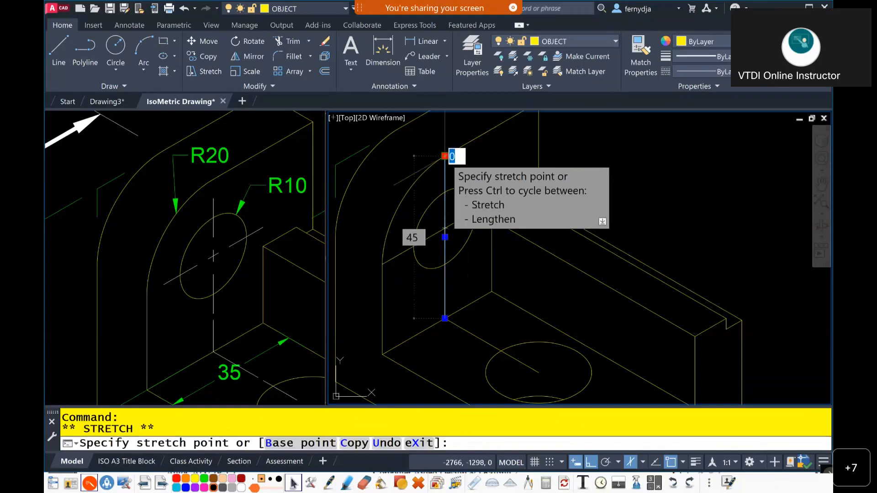
type("30")
key("Return")
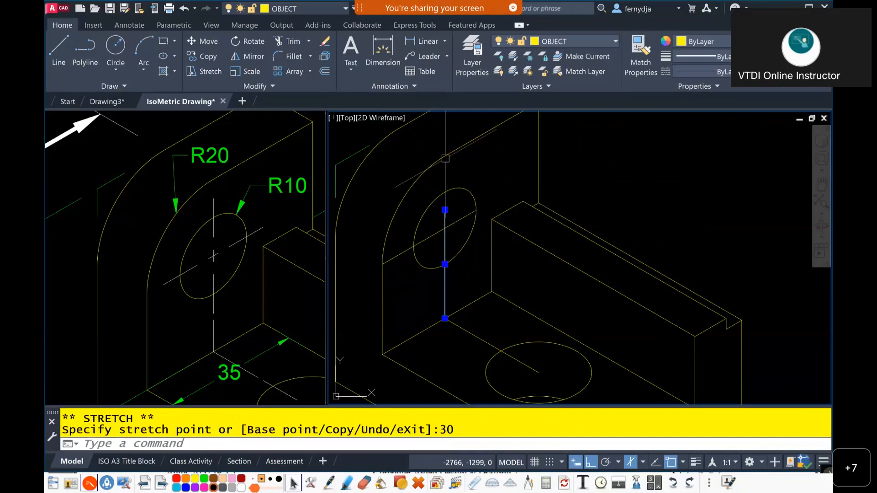
key("Escape")
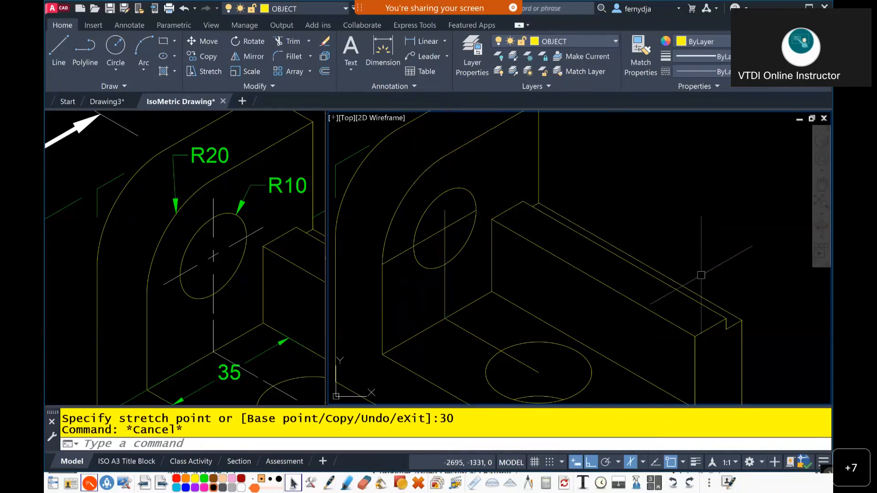
middle_click_drag(570, 320, 554, 257)
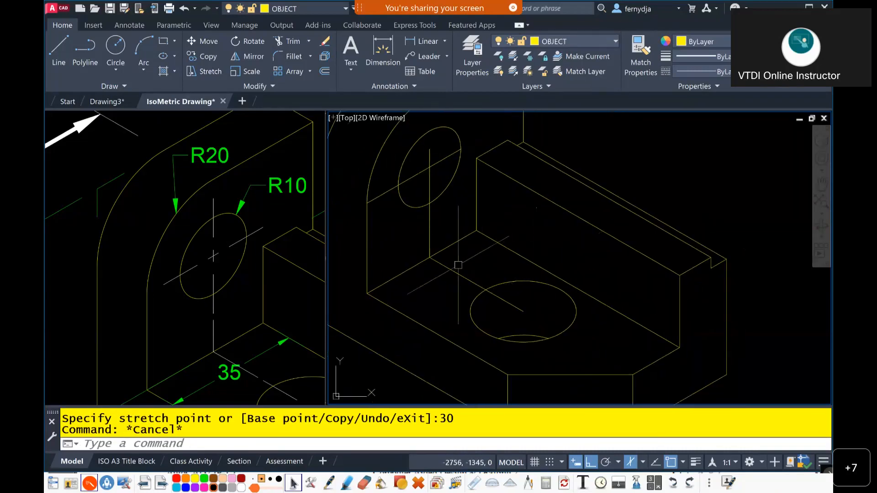
left_click(524, 308)
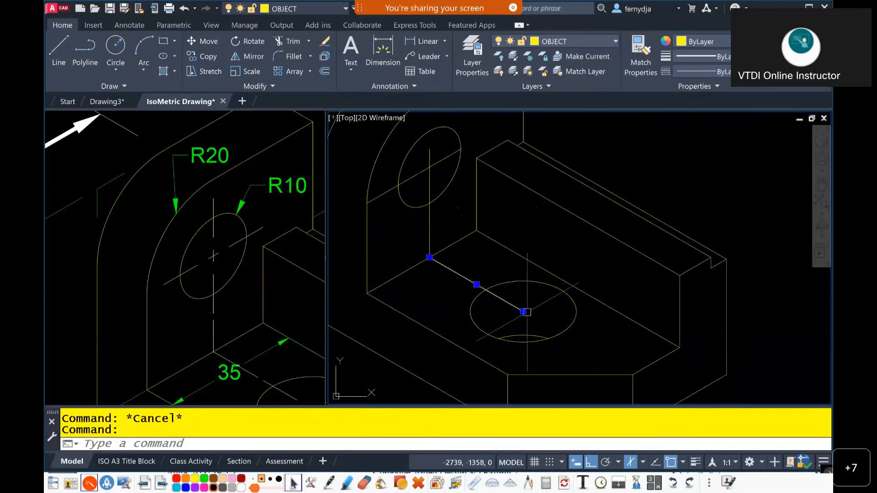
mouse_move(524, 312)
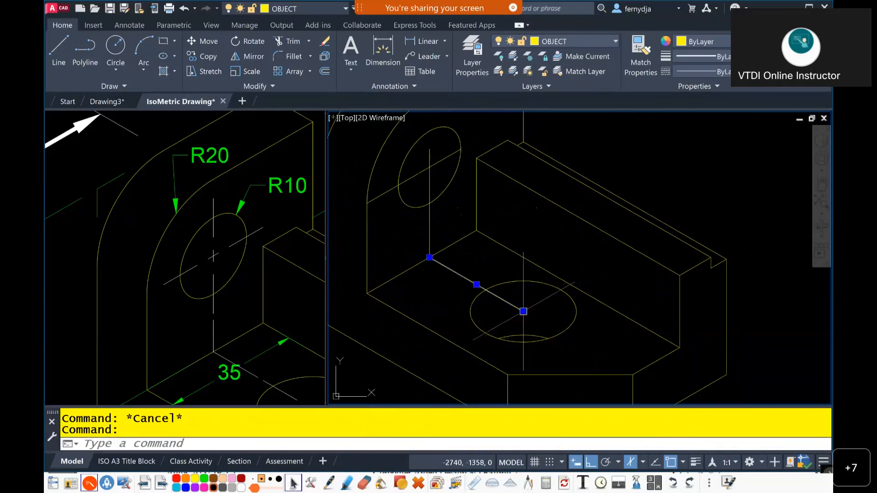
key("Escape")
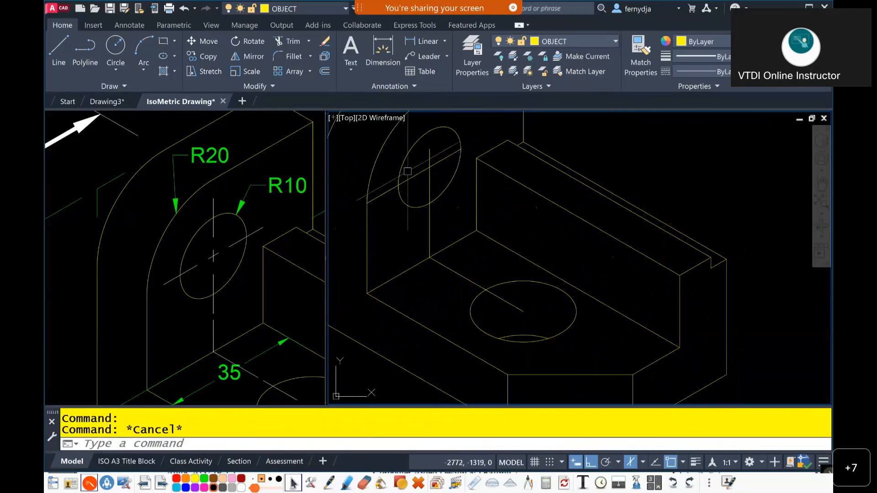
left_click(414, 176)
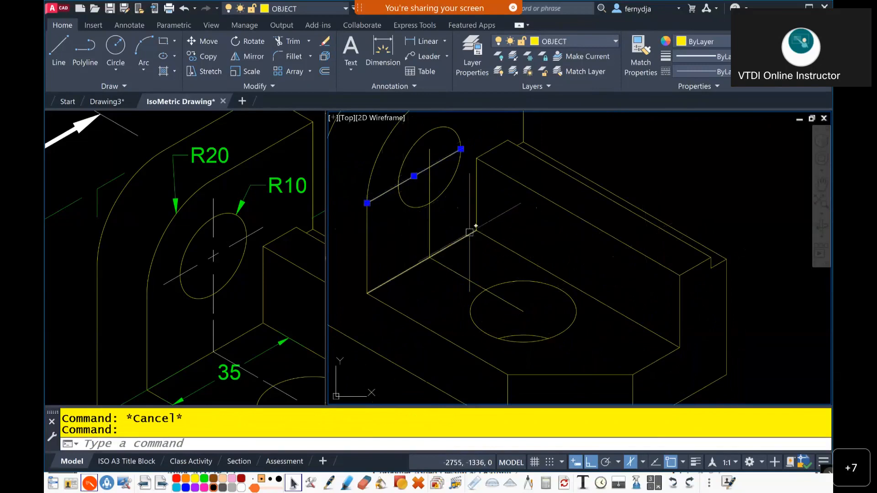
type("co")
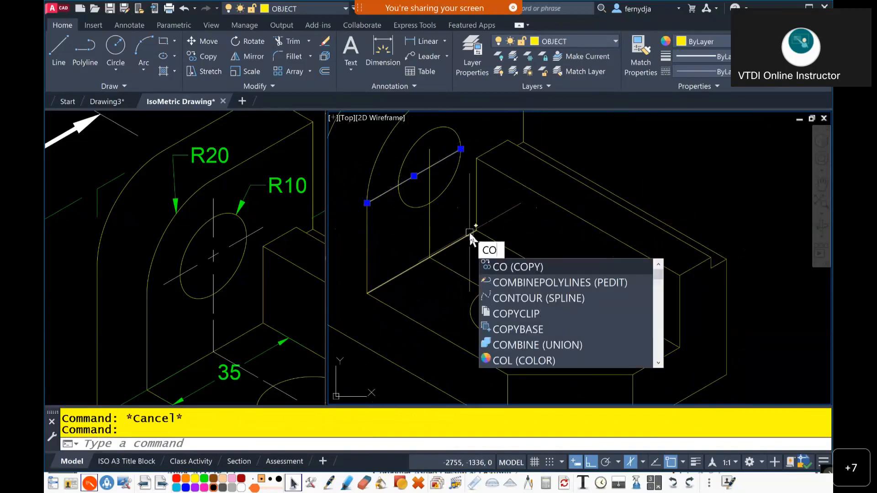
key("Return")
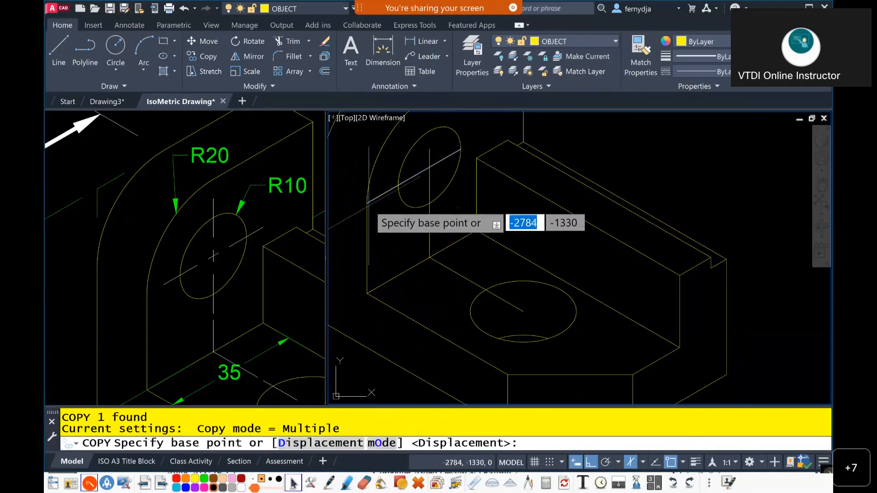
left_click(477, 229)
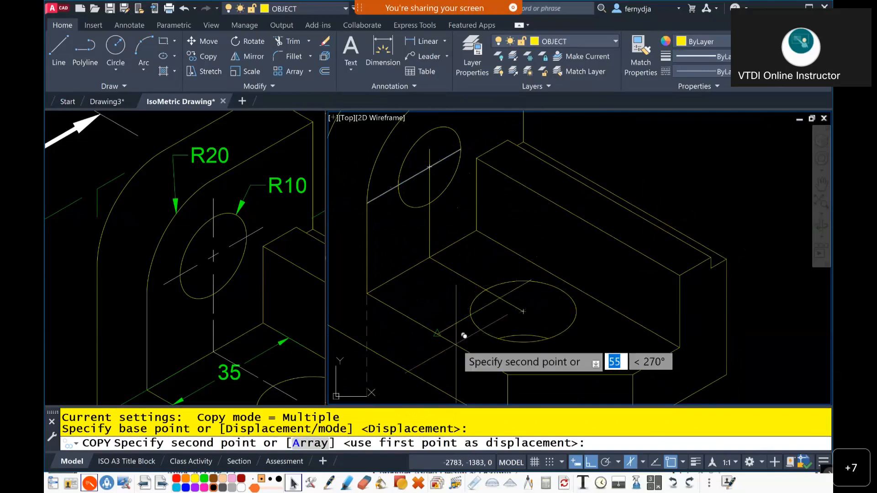
key("Escape")
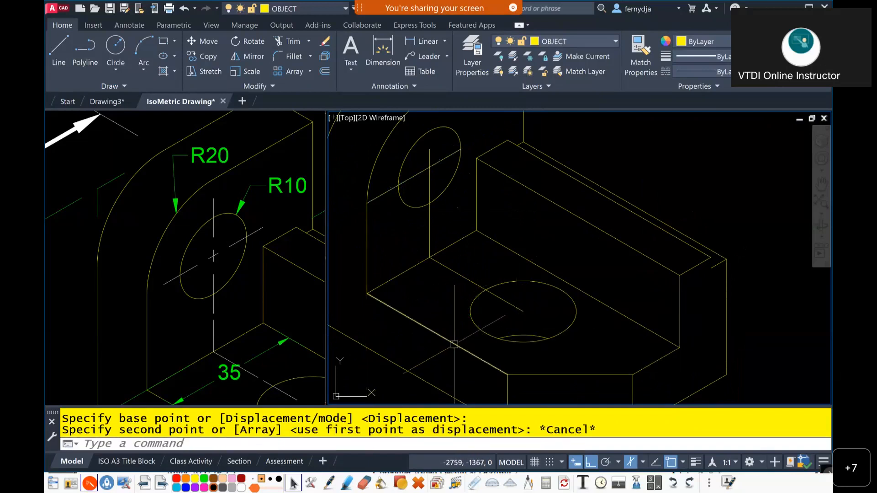
Copy the upright hole's sloping centre line from its midpoint to the centre of the hole in the base.
type("Co")
key("Return")
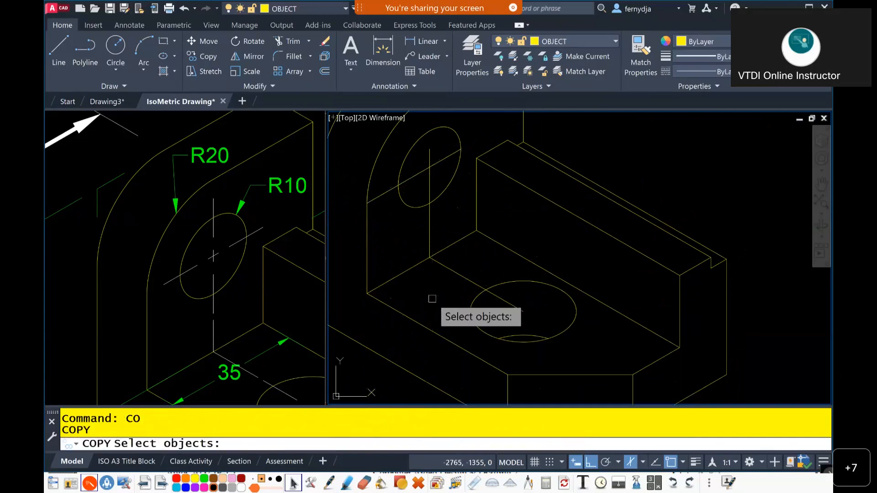
left_click(407, 181)
key("Return")
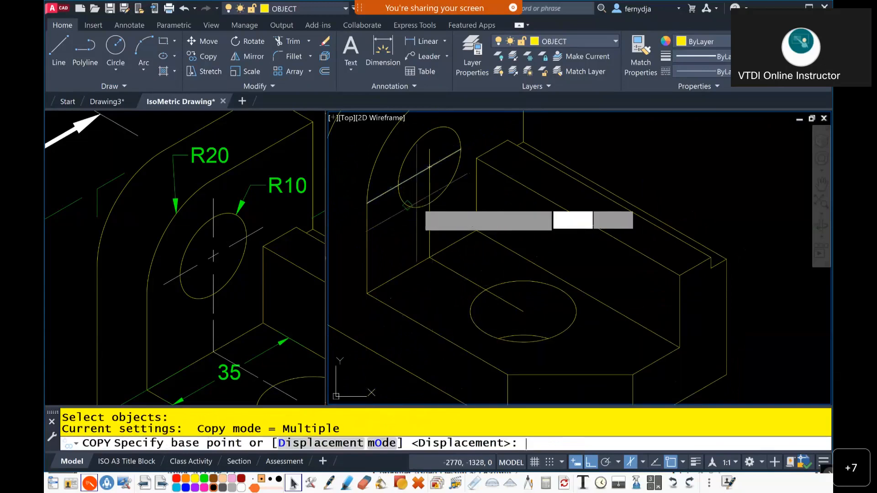
left_click(428, 166)
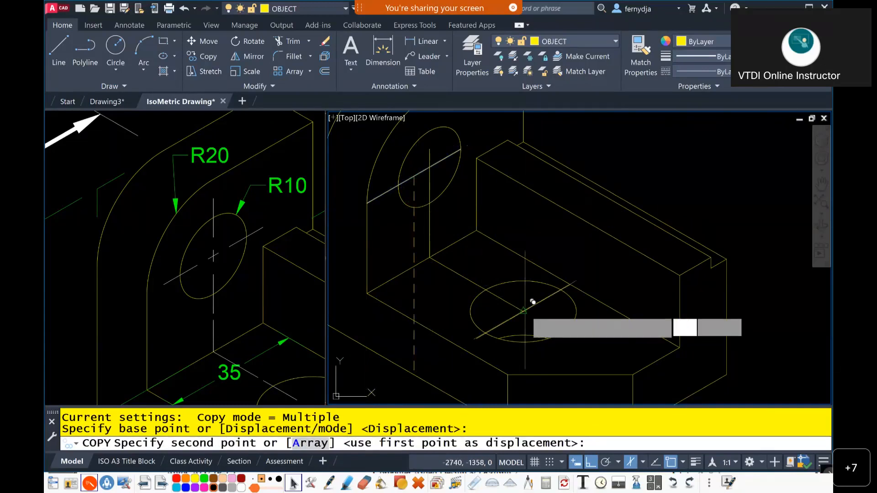
left_click(536, 301)
key("Escape")
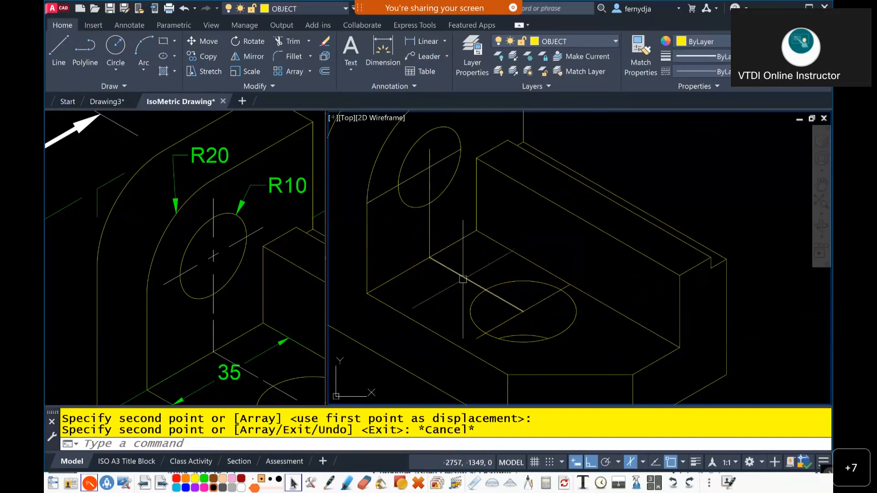
Assign the four centre lines through the upright and base holes to the CENTER LINE layer.
left_click(511, 304)
left_click(553, 295)
left_click(431, 203)
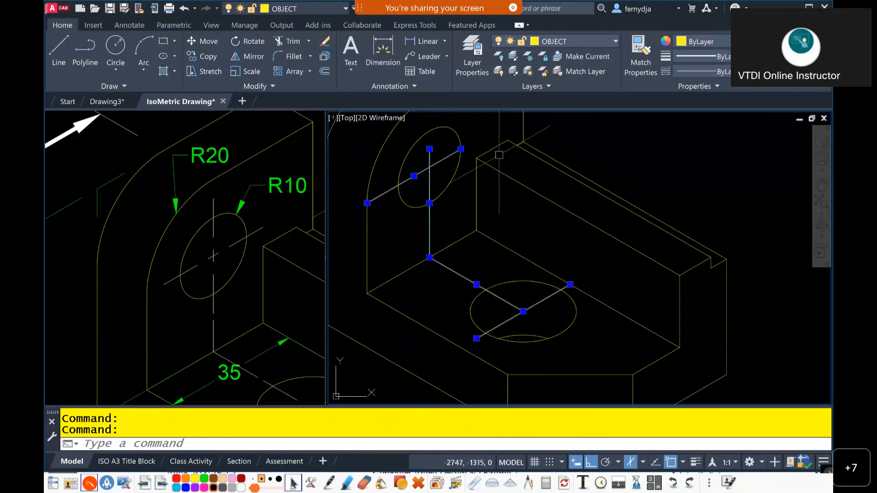
left_click(580, 39)
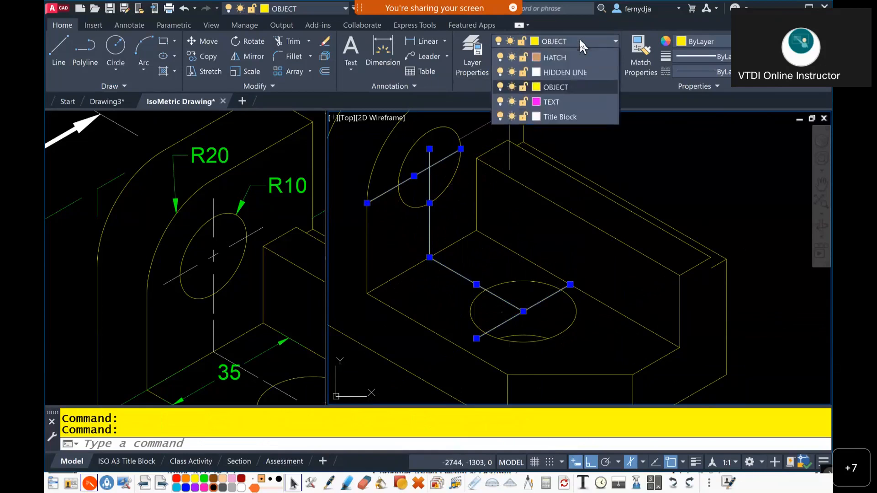
left_click(577, 66)
left_click(577, 68)
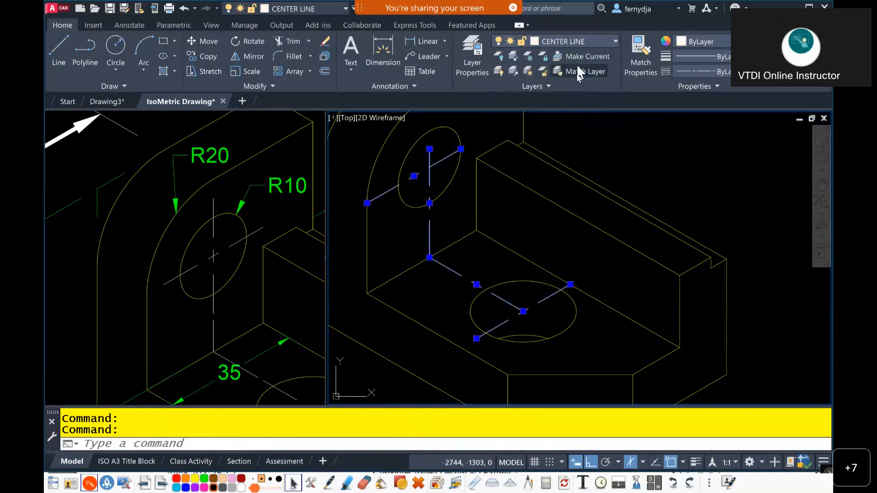
key("Escape")
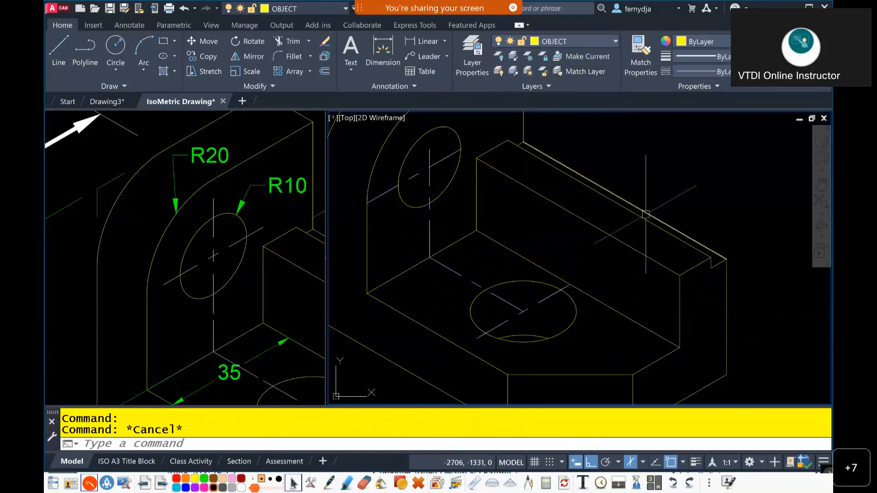
Shift the centre line ending at the base hole's centre along its direction so its midpoint sits on the hole centre.
mouse_move(625, 321)
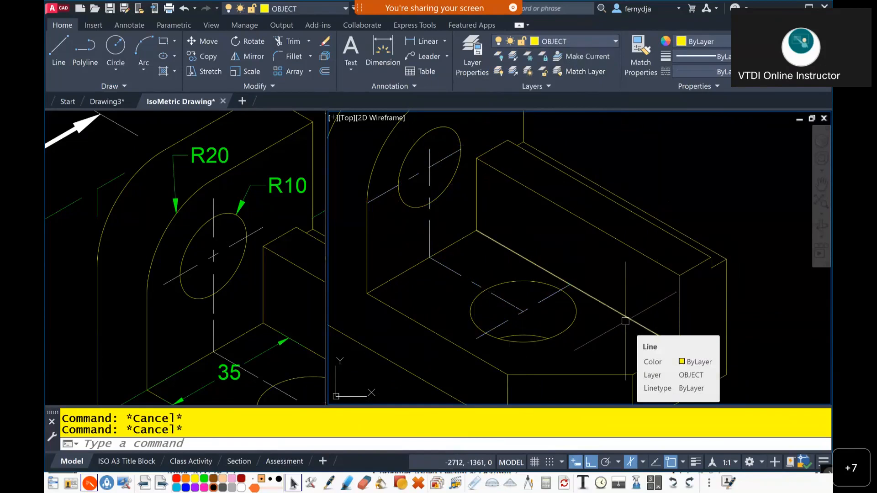
scroll(518, 309, "up", 2)
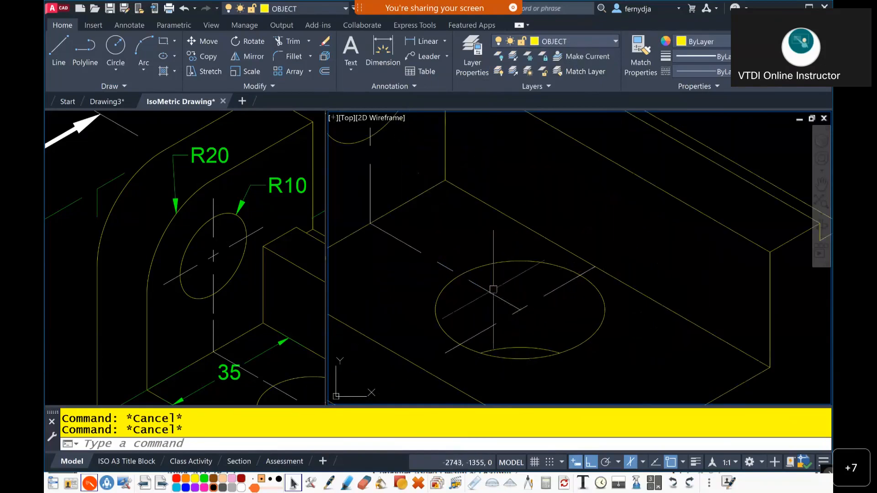
middle_click_drag(460, 251, 618, 323)
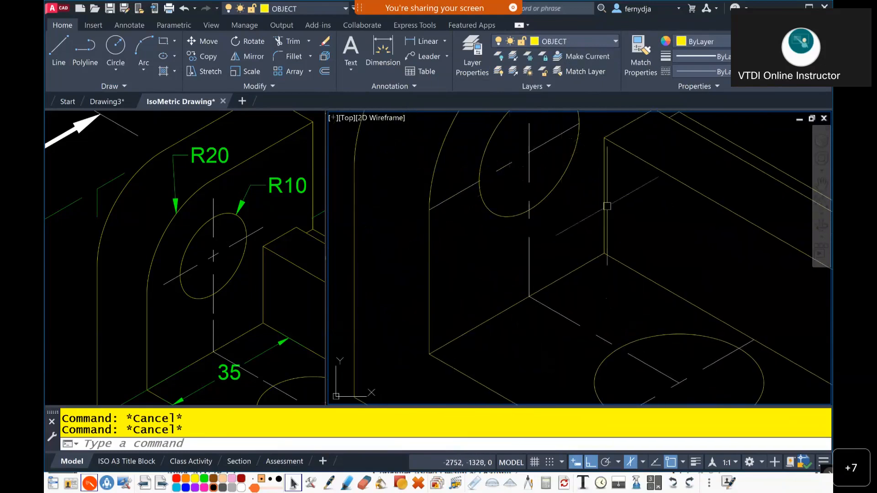
middle_click_drag(609, 248, 502, 153)
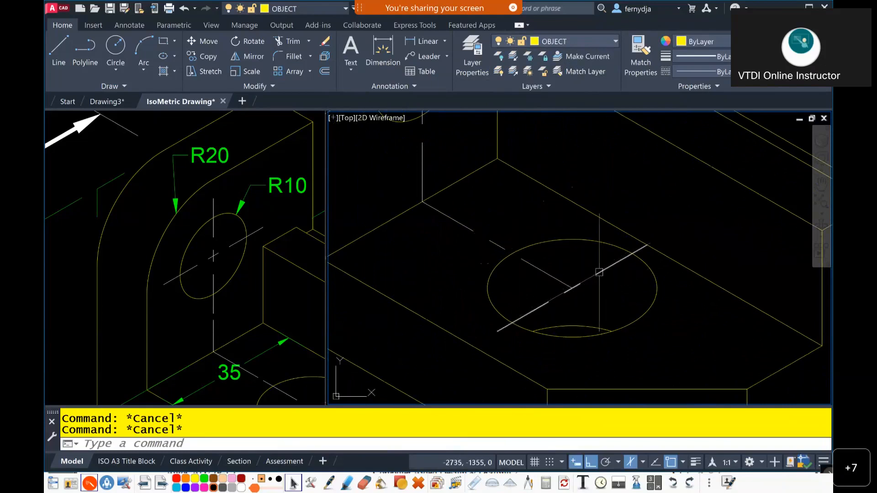
scroll(563, 279, "up", 4)
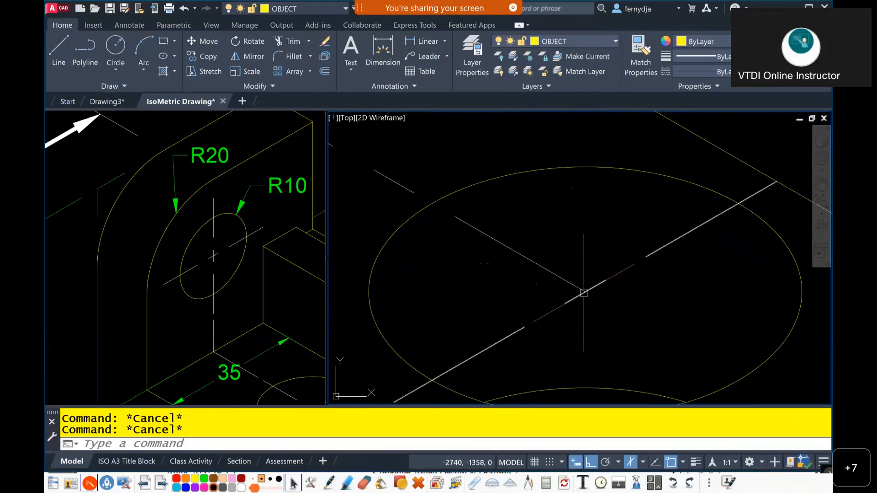
left_click(583, 293)
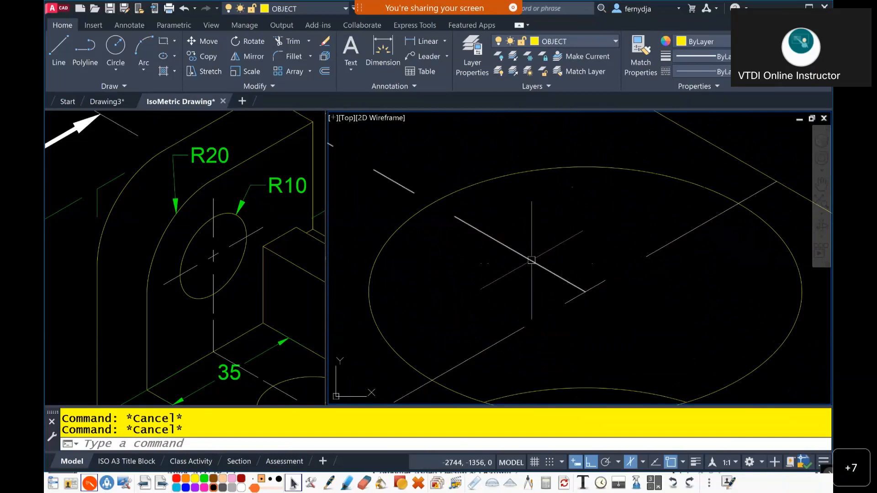
scroll(535, 231, "down", 1)
middle_click_drag(563, 232, 646, 284)
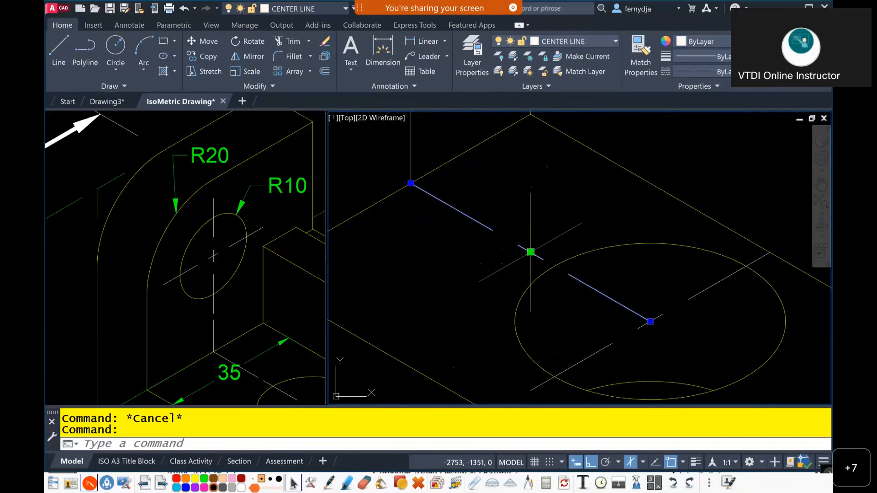
left_click(531, 252)
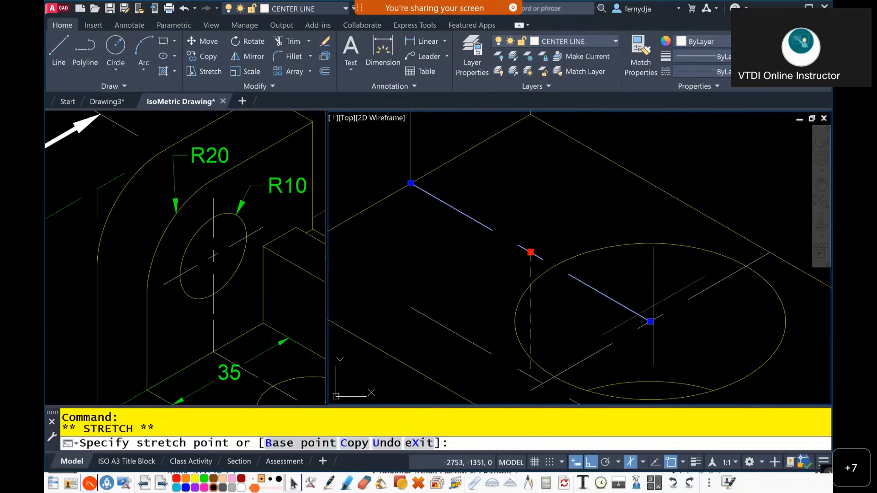
left_click(650, 321)
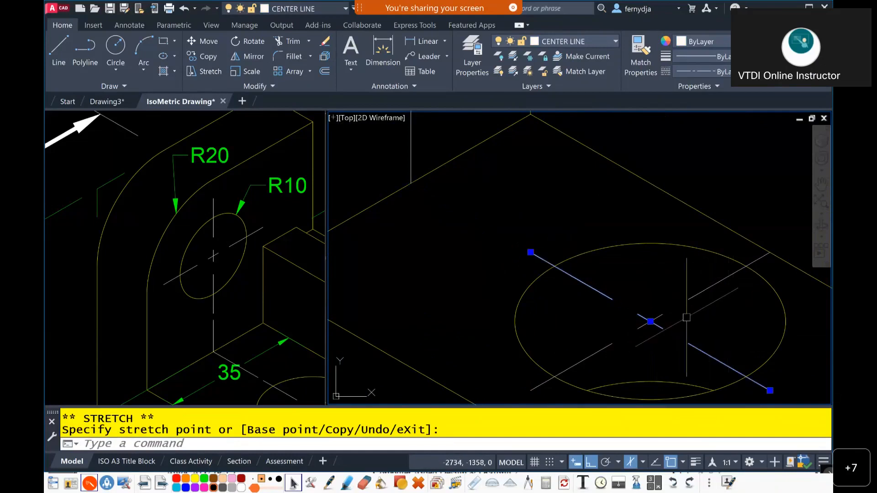
key("Escape")
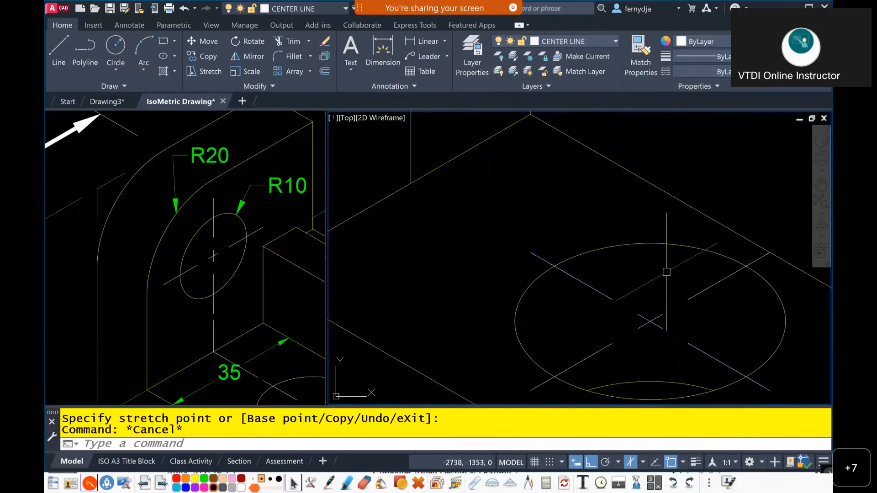
Shift the upright hole's sloping centre line by its midpoint to the hole centre on the vertical centre line.
middle_click_drag(580, 272, 697, 370)
middle_click_drag(599, 235, 636, 363)
middle_click_drag(565, 179, 589, 236)
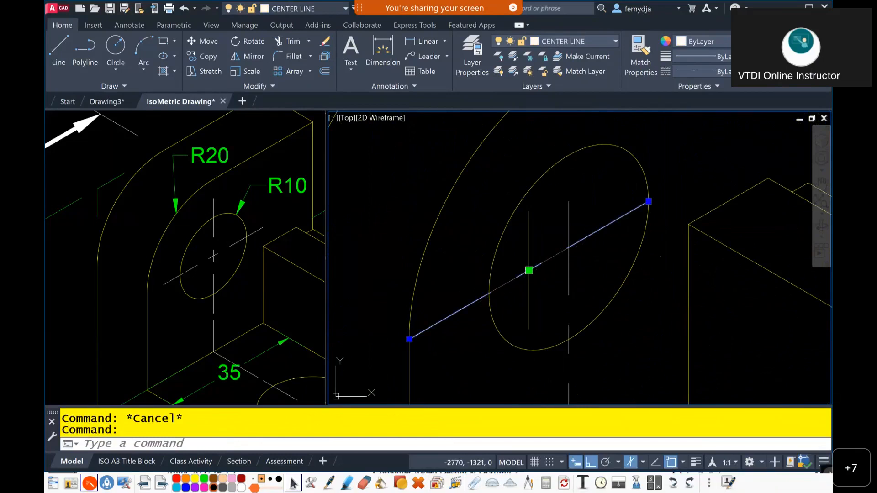
left_click(529, 270)
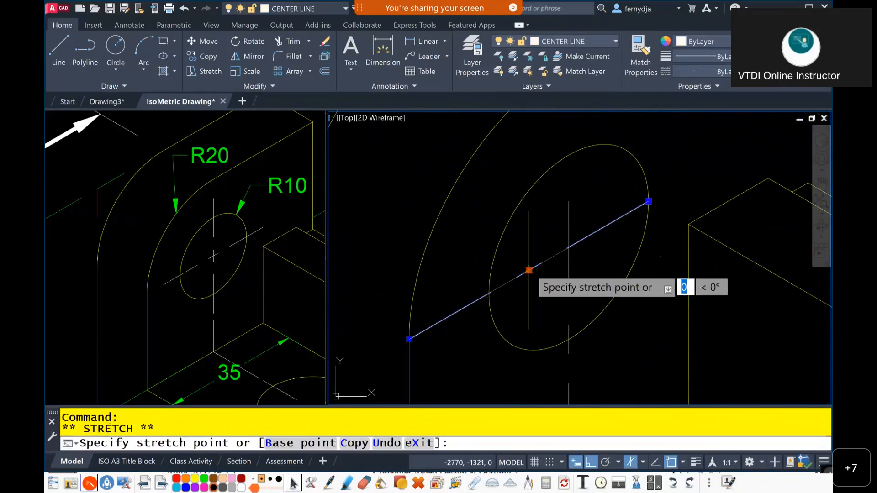
left_click(569, 248)
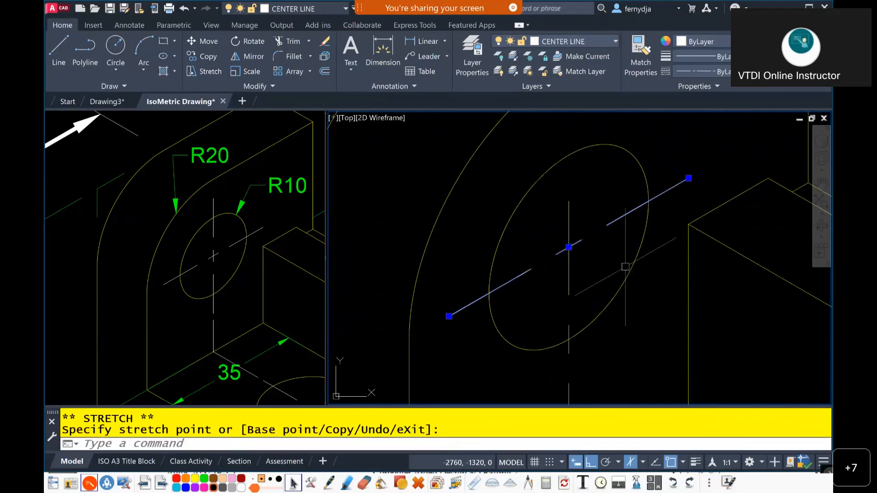
key("Escape")
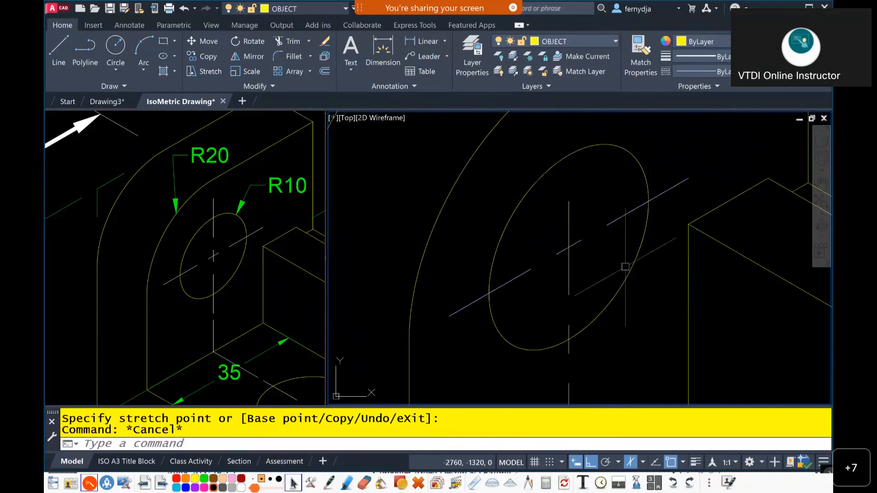
Shift the upright hole's vertical centre line by its midpoint to the midpoint of the sloping centre line.
scroll(608, 256, "down", 2)
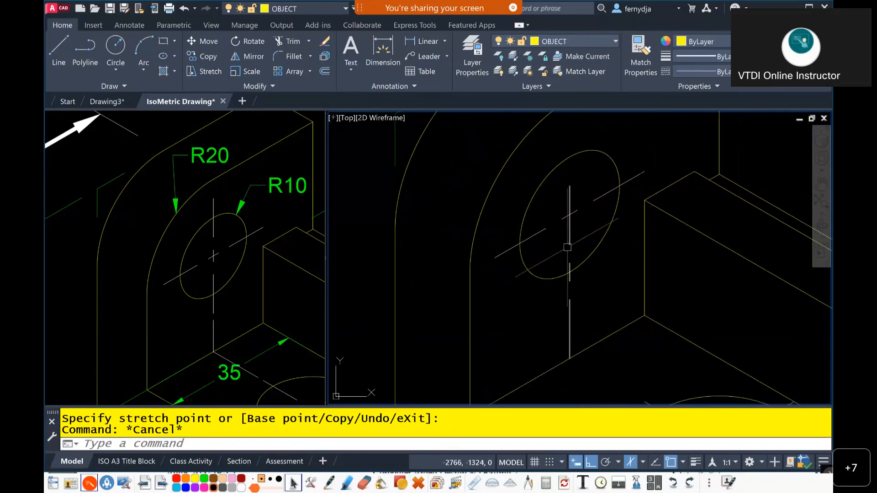
left_click(571, 262)
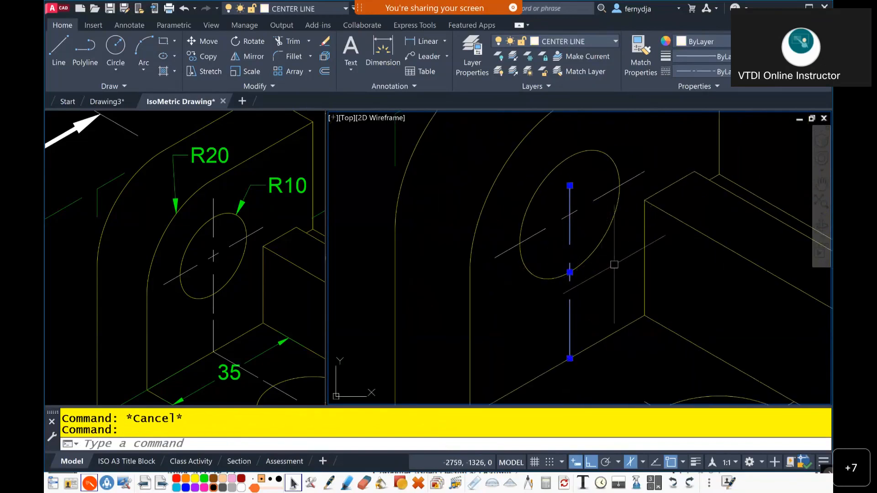
left_click(569, 272)
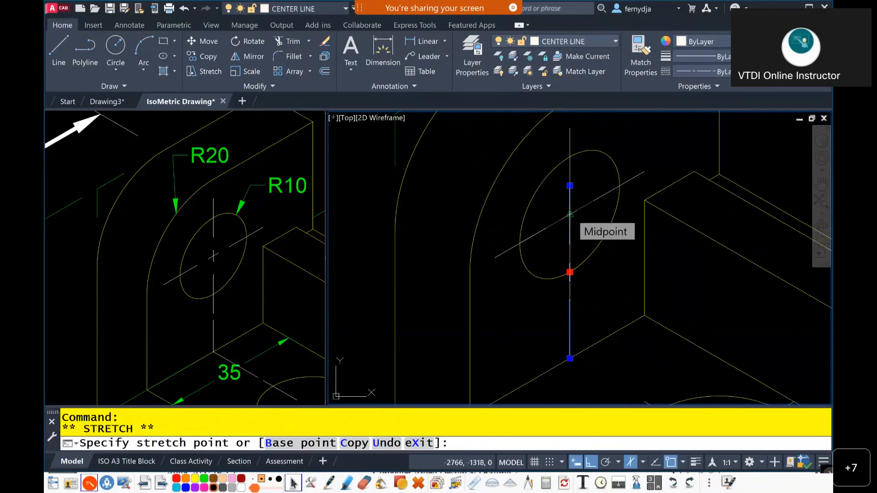
left_click(569, 213)
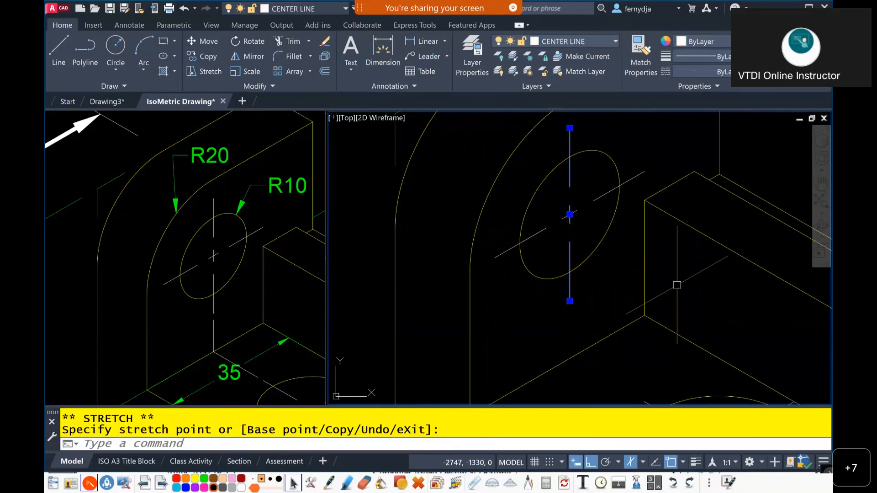
Review the properties of the CENTER LINE, DIMS and OBJECT layers in the layer list.
key("Escape")
scroll(608, 274, "down", 2)
middle_click_drag(622, 285, 548, 261)
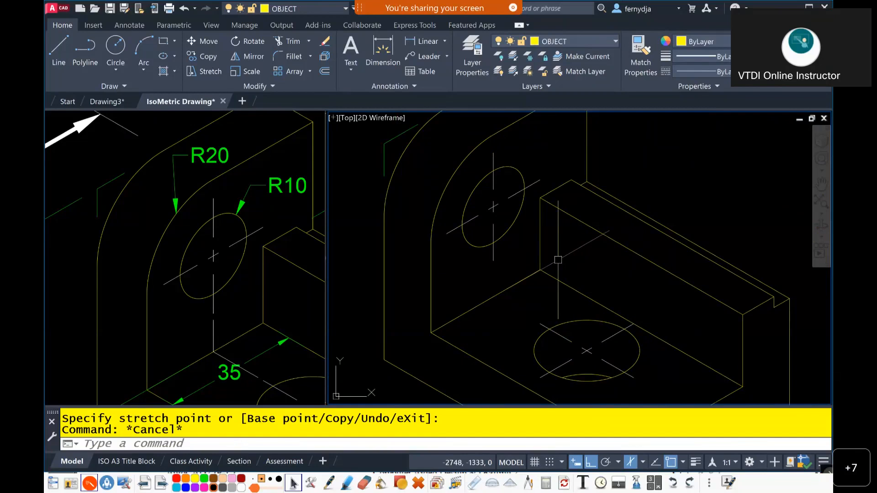
scroll(558, 260, "down", 3)
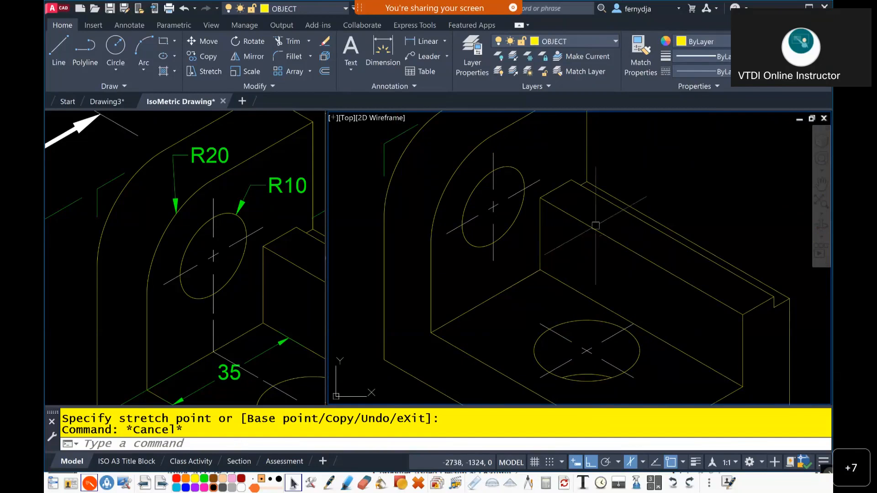
middle_click_drag(635, 246, 561, 250)
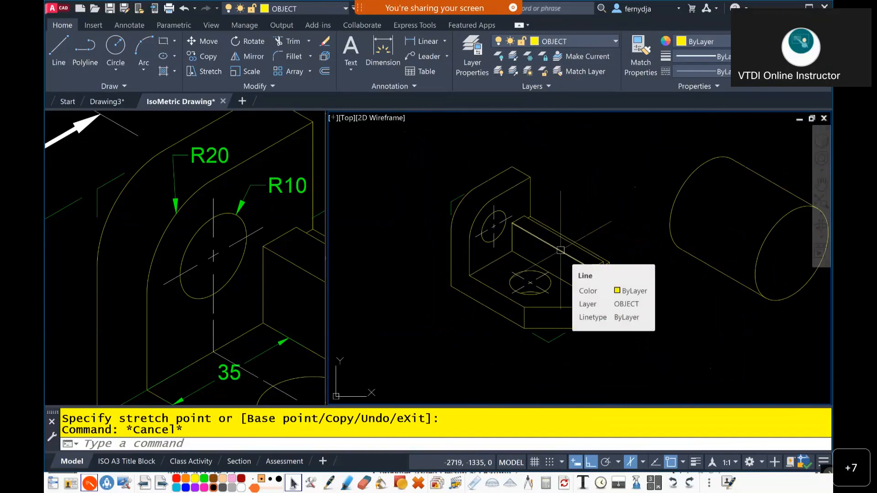
left_click(610, 42)
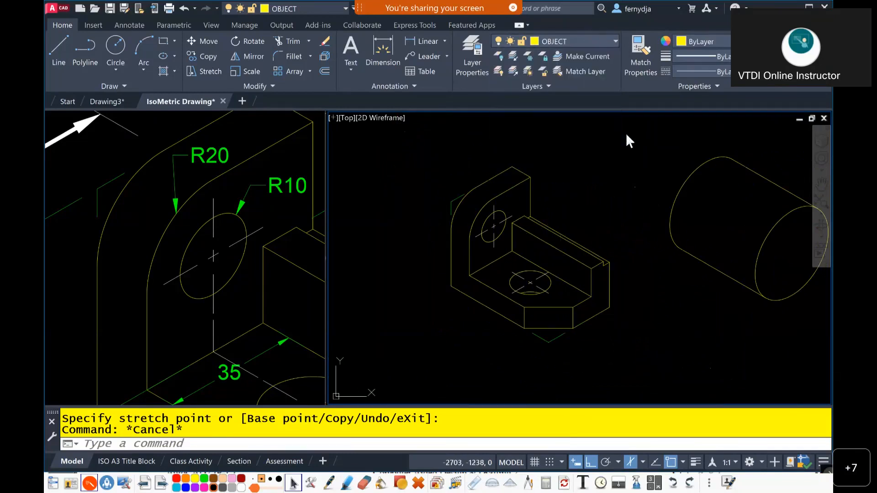
left_click(478, 56)
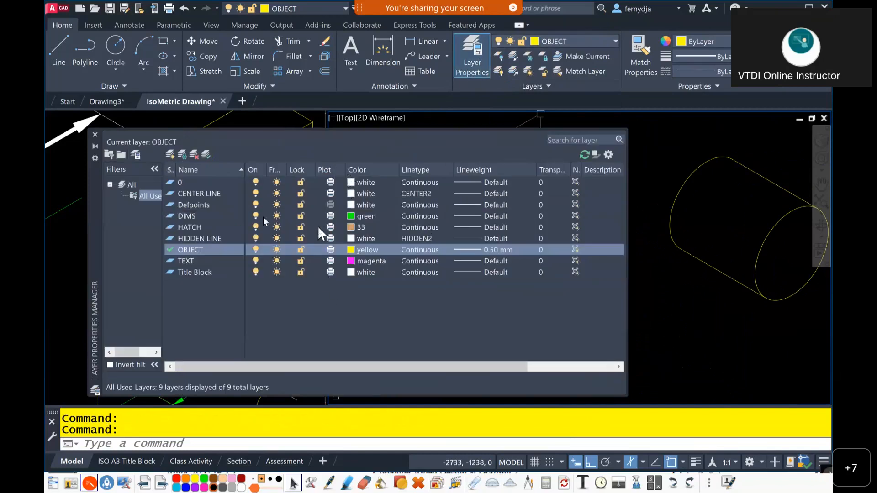
left_click(205, 192)
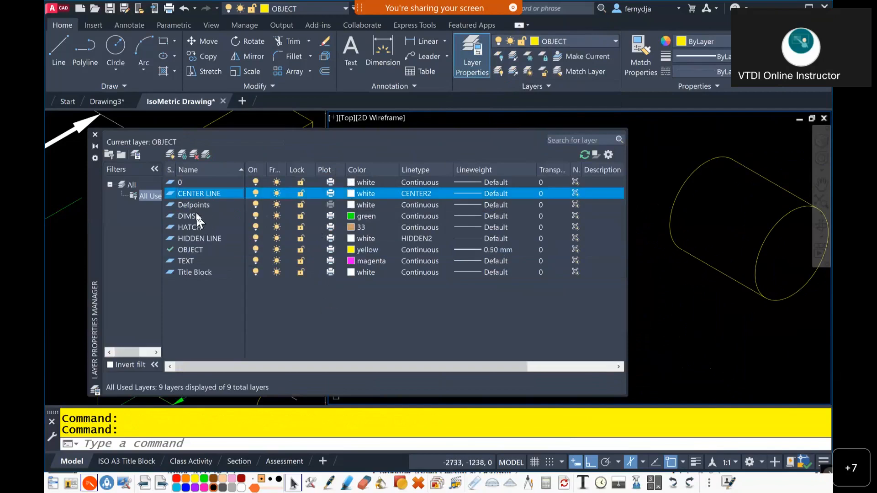
left_click(198, 217)
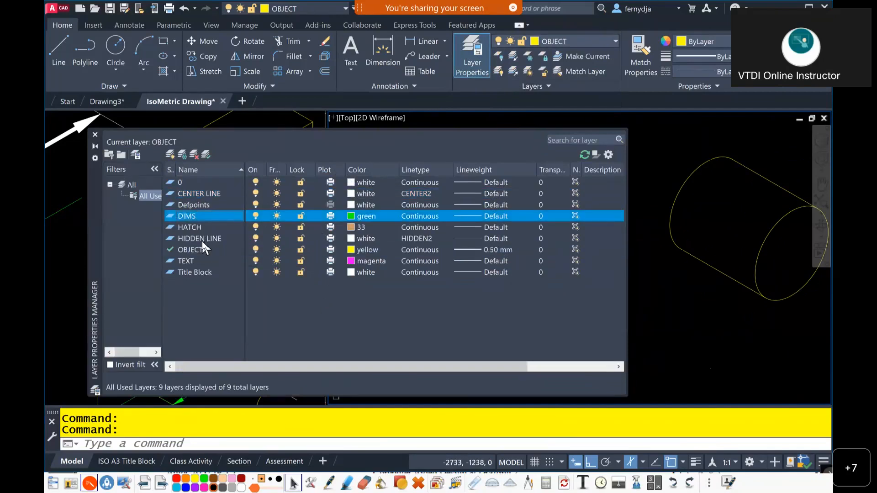
left_click(196, 252)
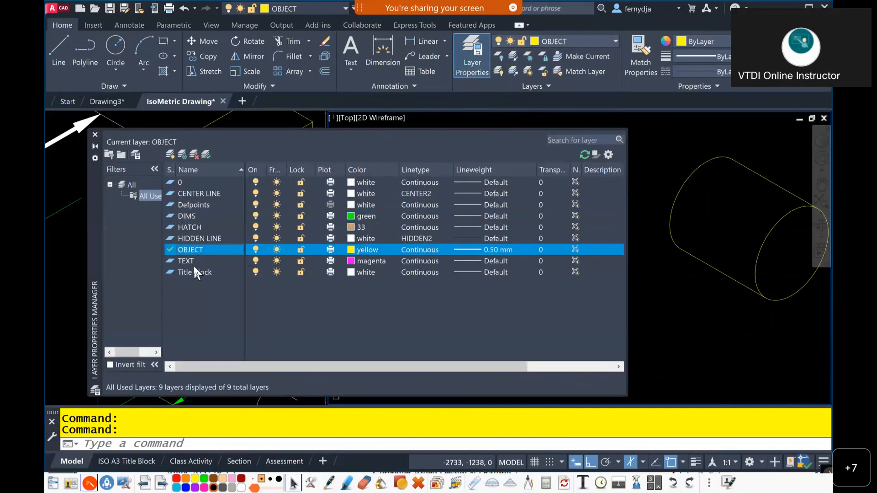
left_click(95, 134)
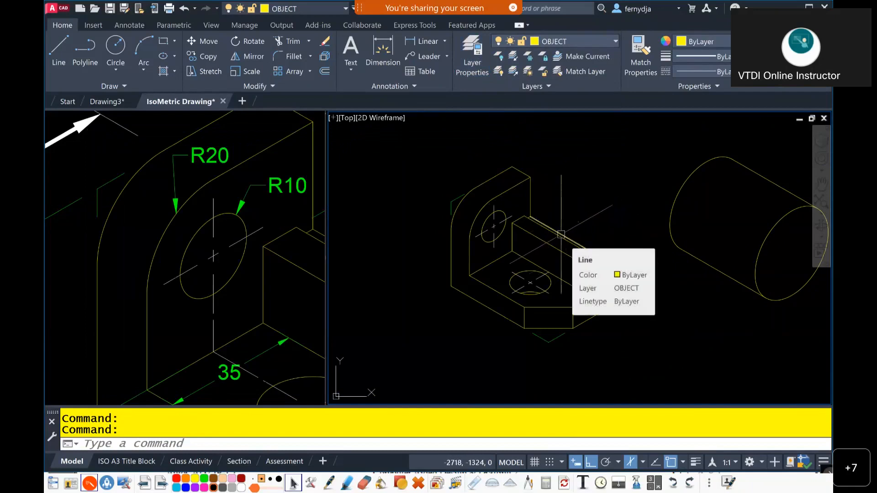
Make DIMS the current layer and check the full set of dimensions on the reference bracket.
left_click(593, 40)
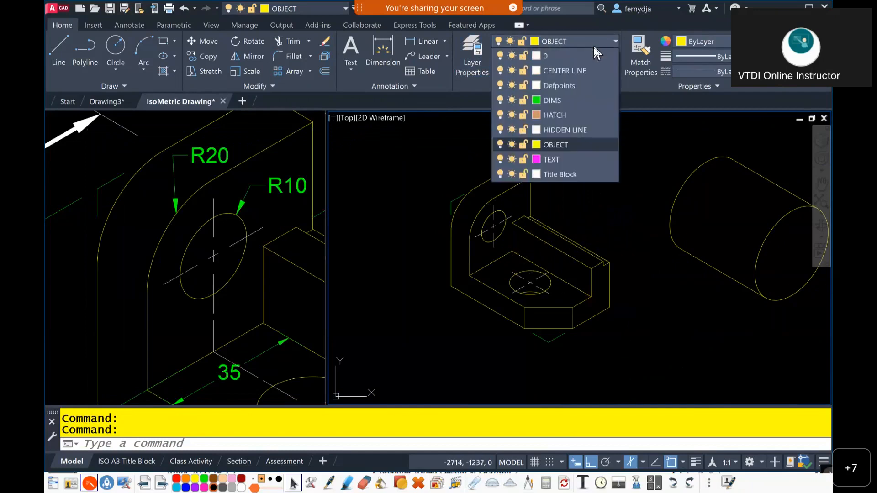
left_click(578, 100)
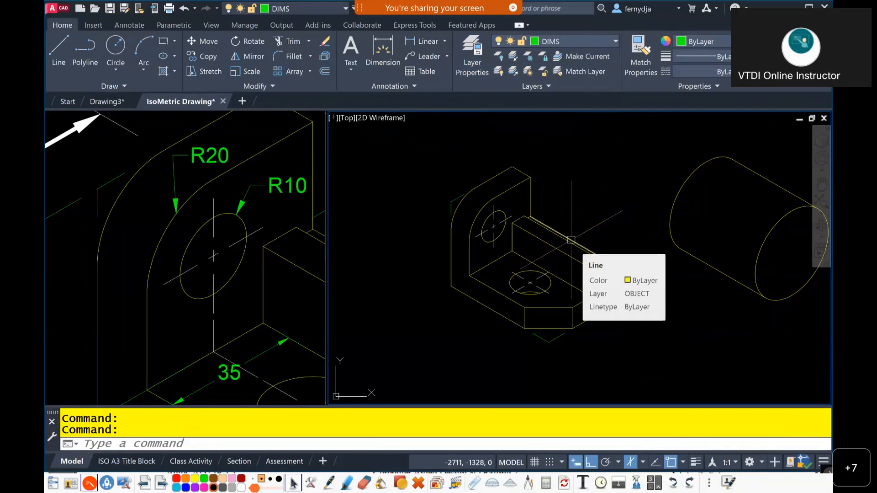
left_click(273, 224)
scroll(272, 223, "down", 5)
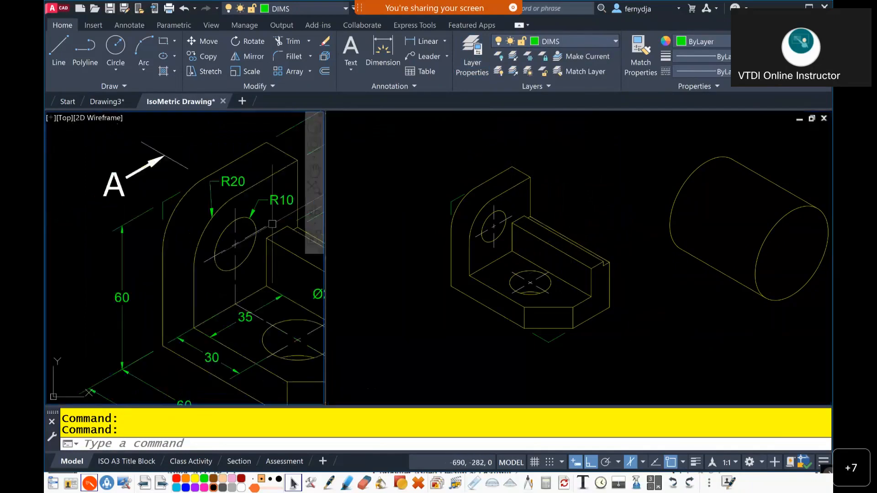
scroll(228, 239, "up", 2)
middle_click_drag(229, 239, 156, 239)
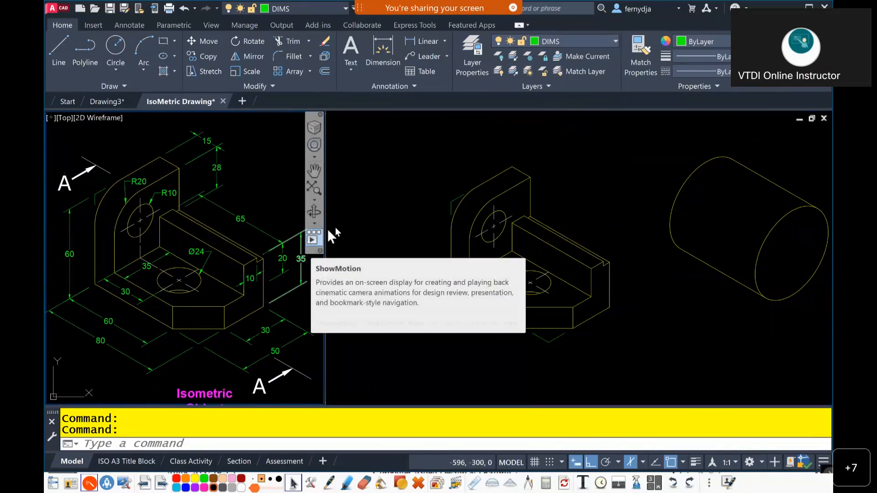
left_click(364, 223)
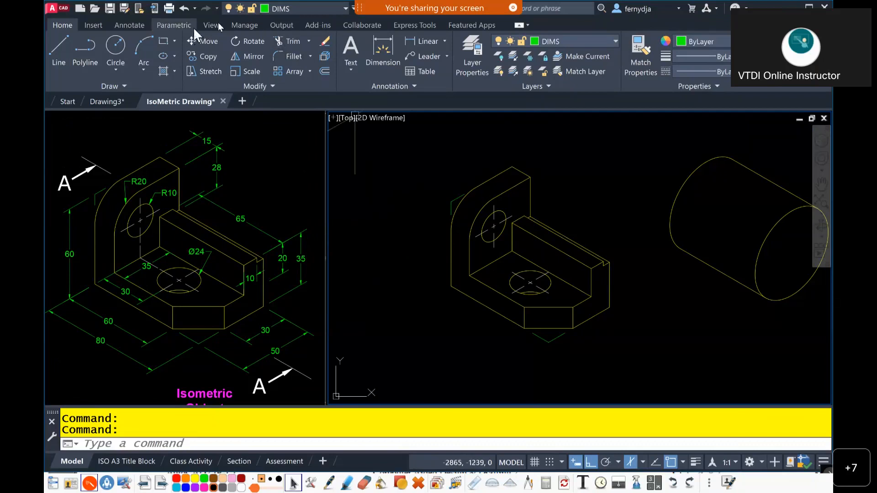
Add an aligned dimension to the base's bottom right edge, from the chamfer's lower corner to the outer corner, placed below the edge.
left_click(130, 25)
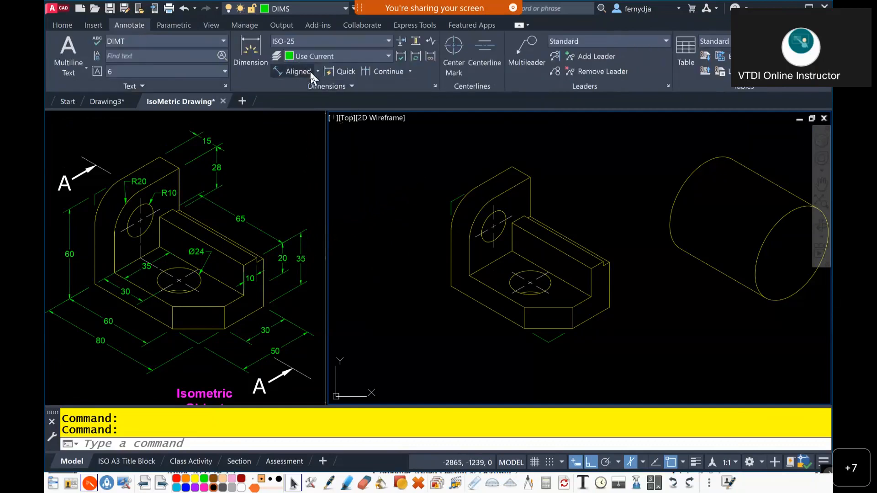
left_click(297, 71)
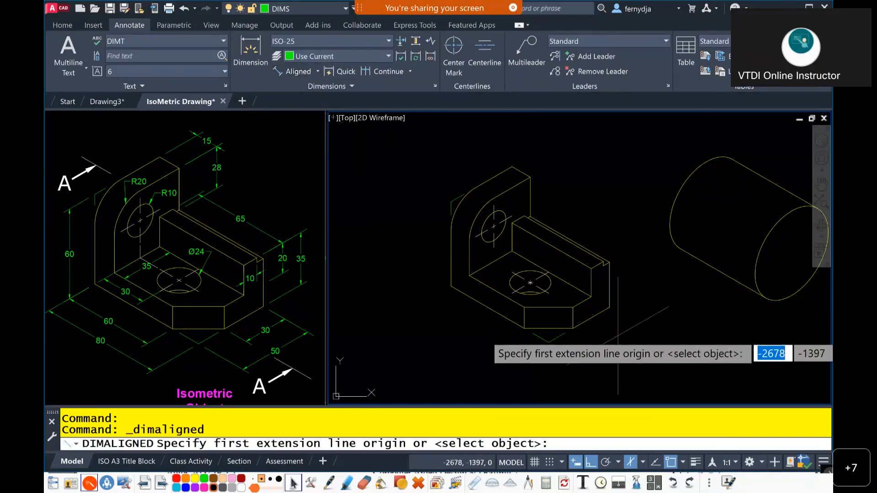
scroll(612, 322, "up", 4)
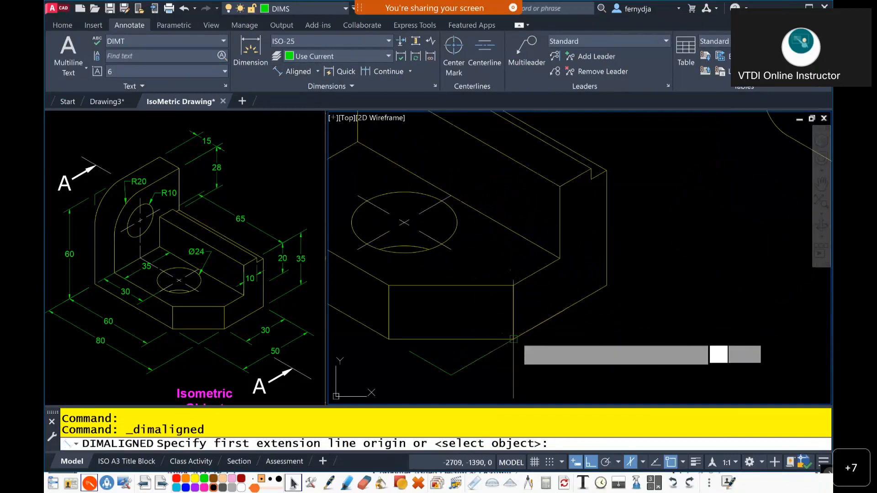
left_click(513, 339)
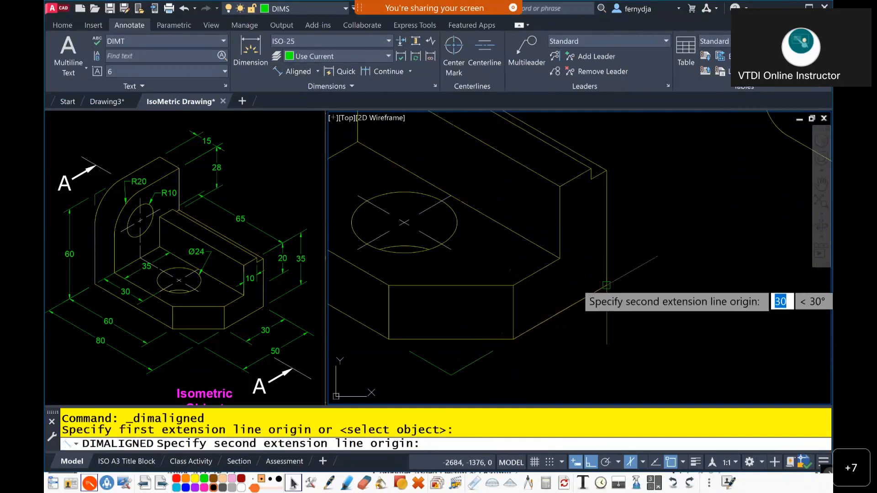
left_click(607, 285)
mouse_move(605, 286)
middle_mouse_down()
mouse_move(588, 288)
mouse_move(590, 281)
mouse_move(602, 299)
middle_mouse_up()
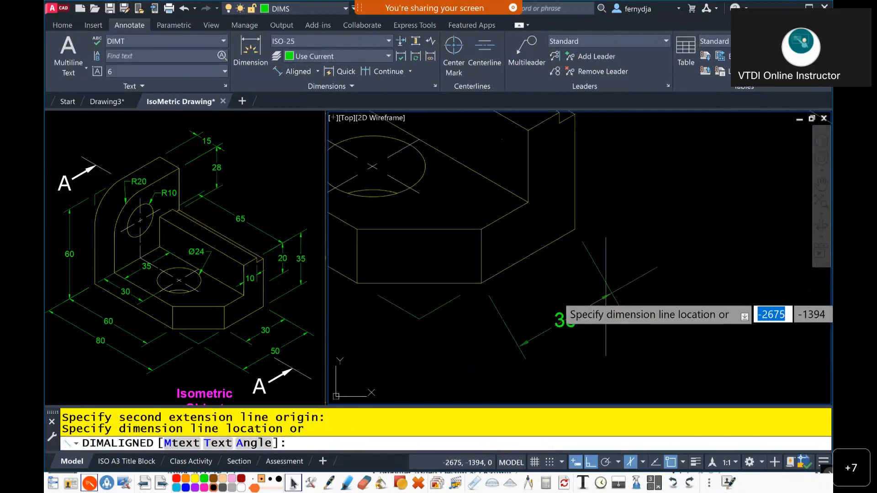
left_click(603, 301)
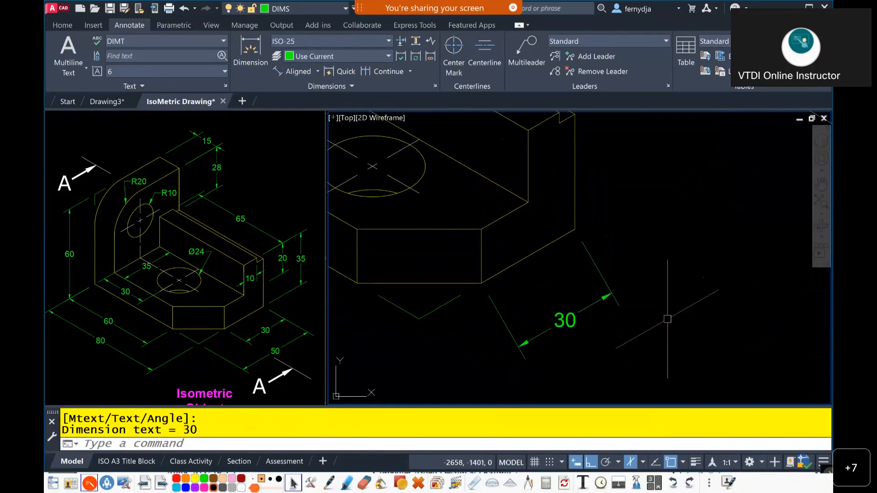
Add an aligned dimension from the projected chamfer corner to the base's outer right corner, placed outside the chamfer-to-corner dimension.
right_click(654, 283)
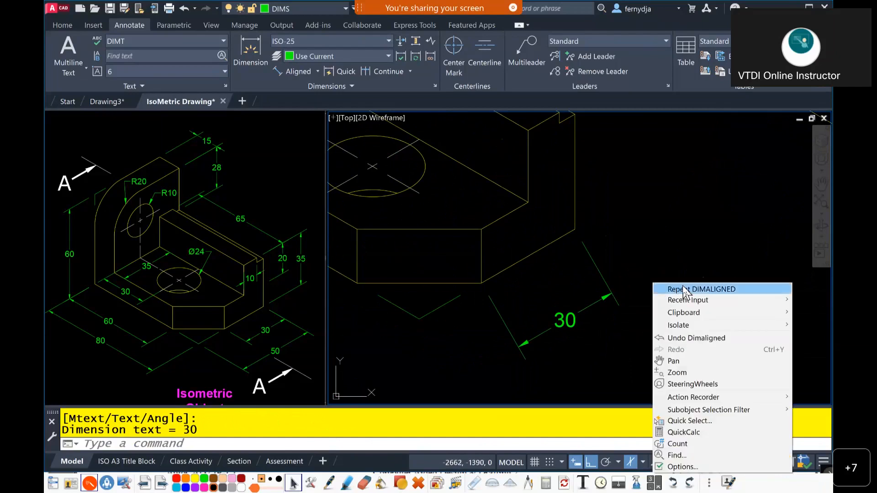
left_click(676, 288)
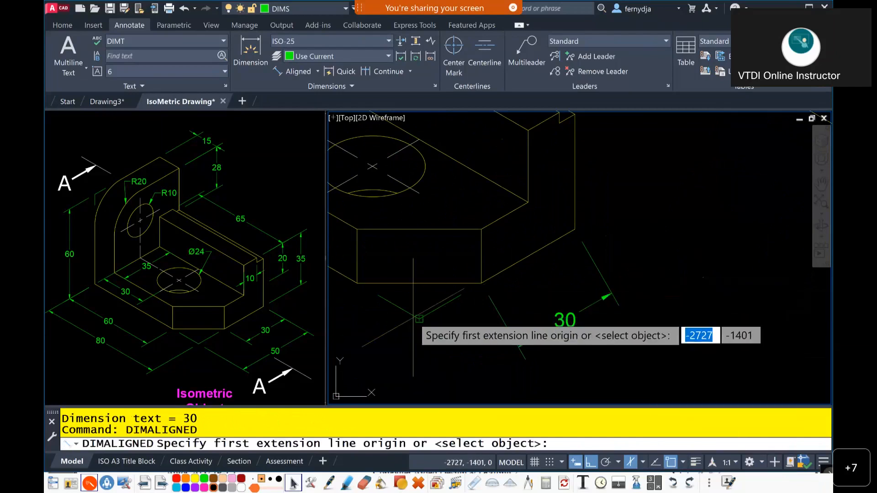
left_click(419, 319)
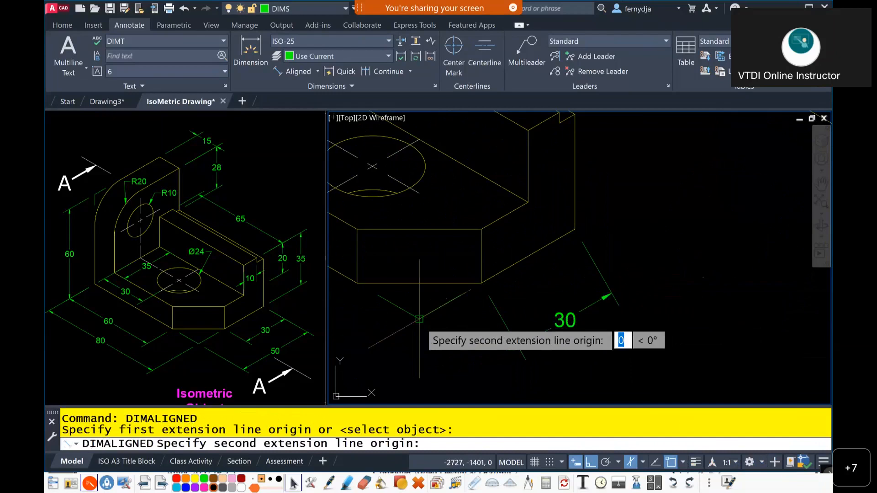
left_click(575, 230)
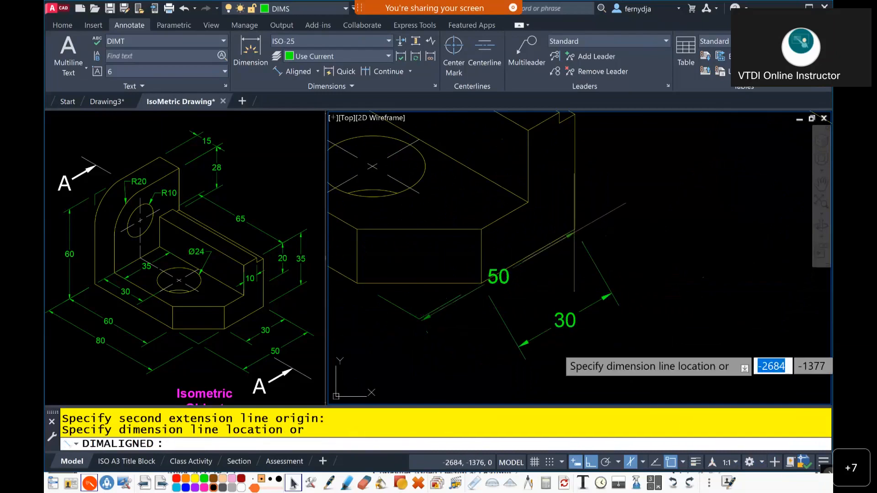
middle_click_drag(654, 336, 621, 300)
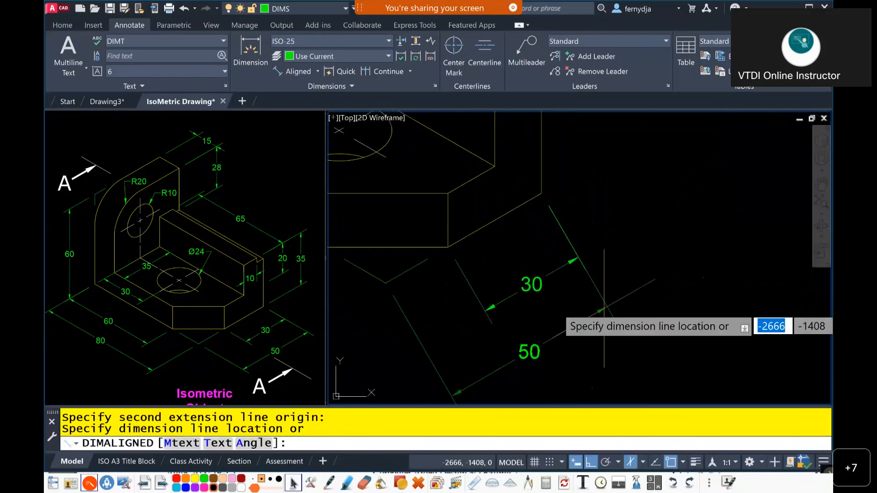
left_click(604, 305)
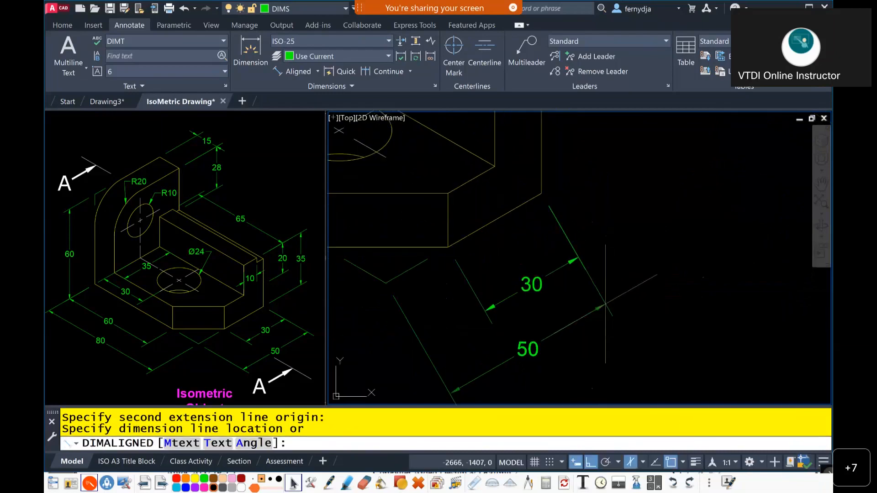
Add an aligned dimension to the bracket's outer right vertical edge, from the bottom corner to the top corner, placed outside the part.
right_click(639, 242)
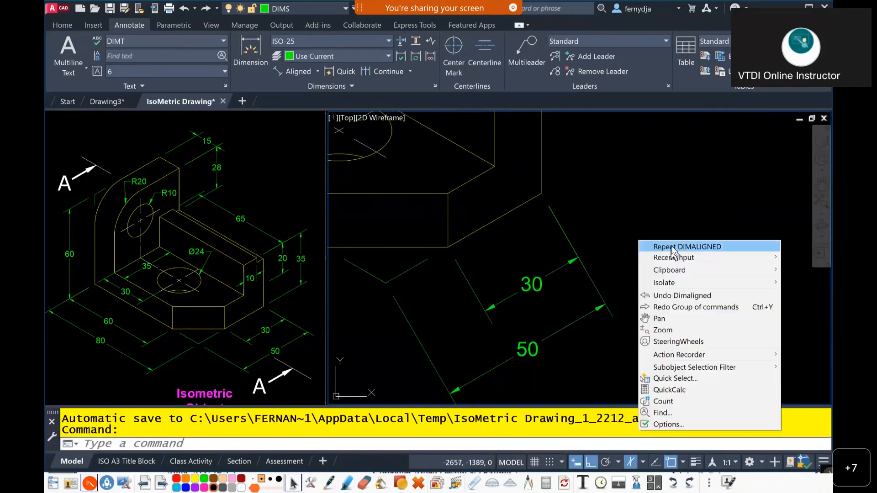
left_click(672, 246)
scroll(617, 353, "up", 3)
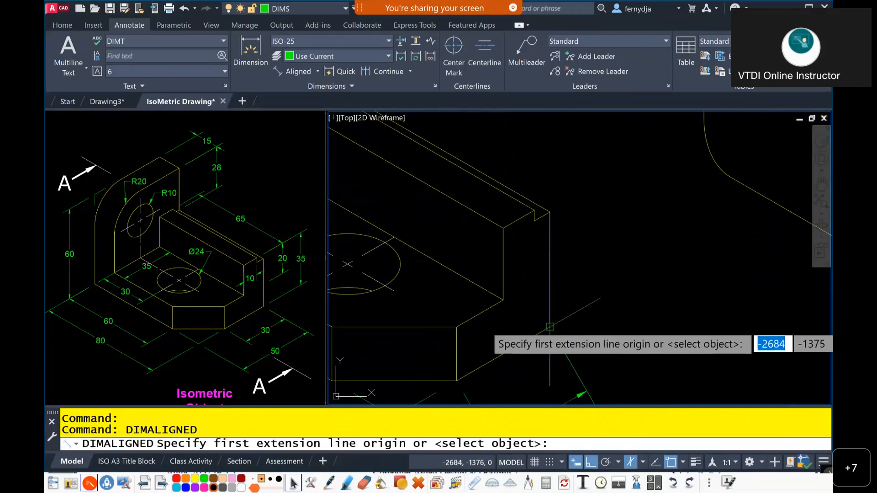
left_click(550, 327)
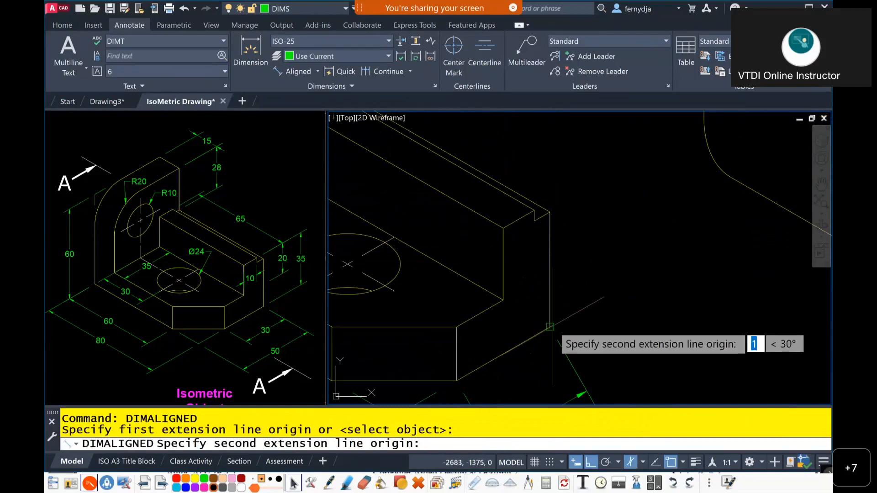
left_click(550, 213)
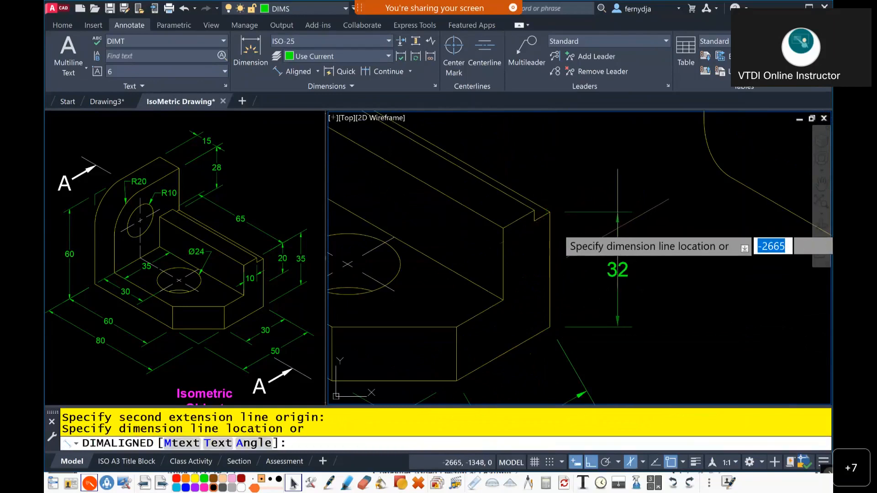
left_click(616, 229)
Add an aligned dimension along the rear wall's top outer edge, from the right end to the upright, placed above the edge.
mouse_move(528, 163)
middle_mouse_down()
mouse_move(622, 216)
mouse_move(645, 240)
middle_mouse_up()
right_click(644, 241)
left_click(674, 247)
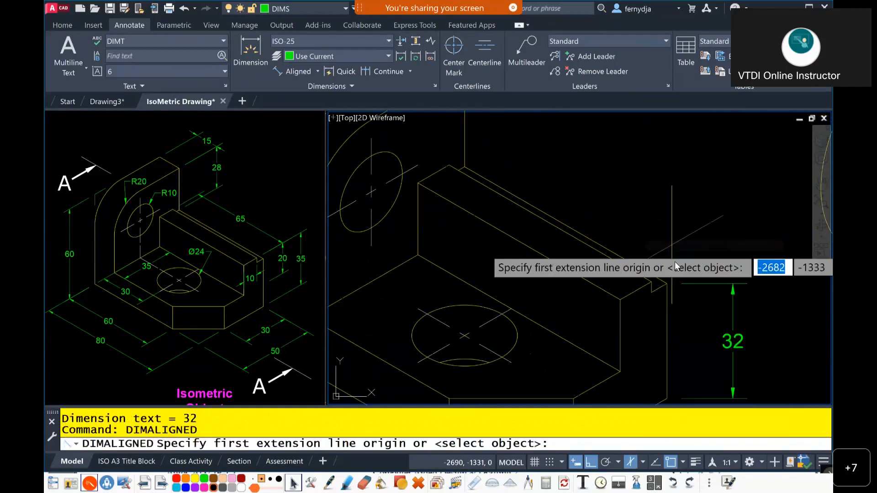
left_click(668, 284)
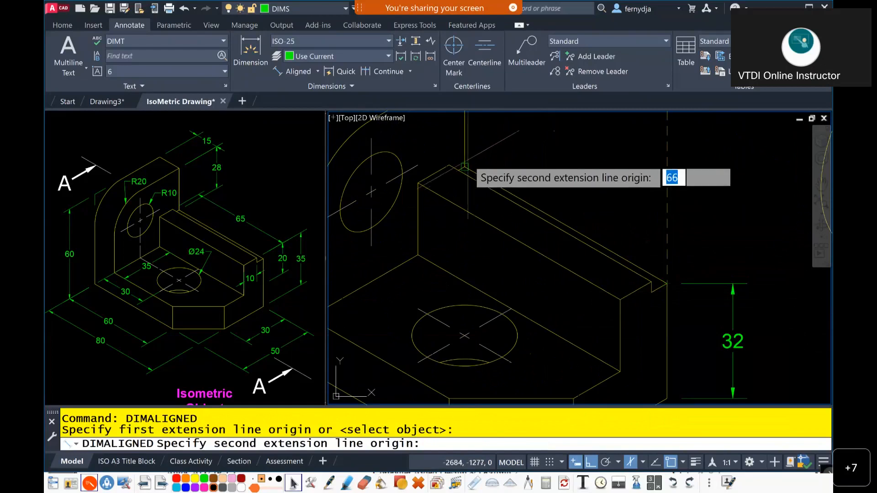
left_click(465, 167)
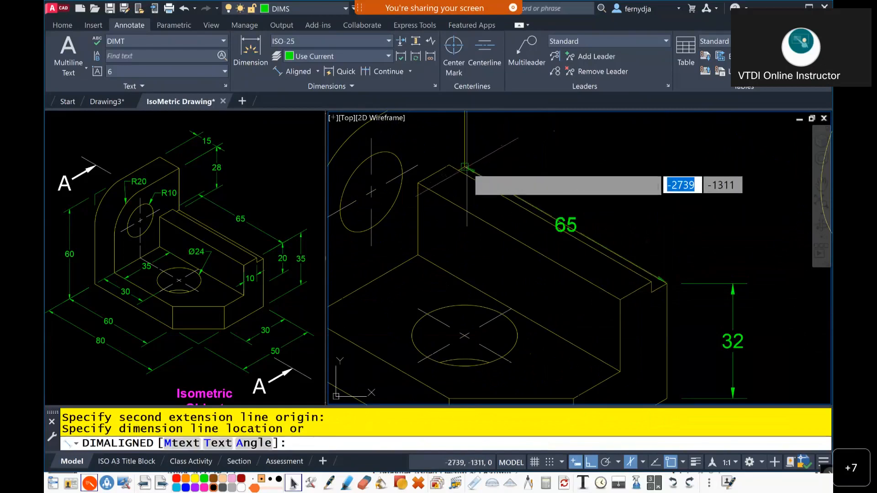
scroll(669, 188, "down", 2)
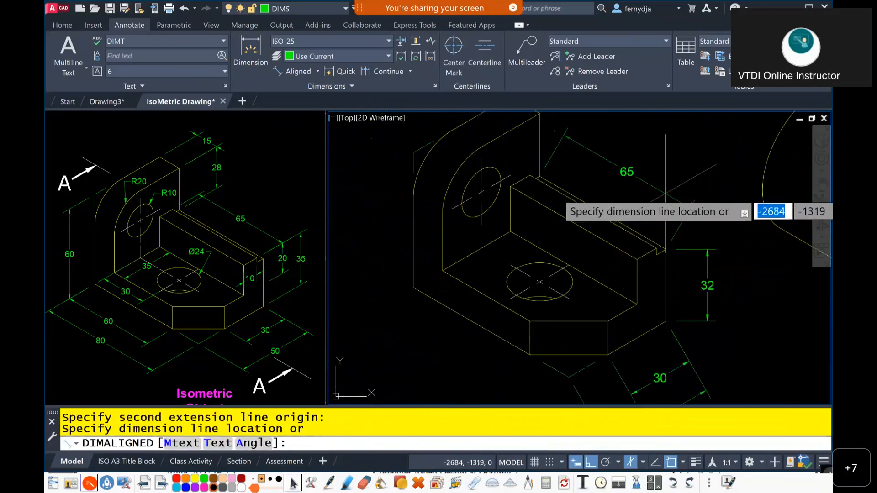
left_click(660, 187)
Add an aligned dimension to the upright's right vertical edge, from its top corner down to the rear wall's top, placed outside the part.
middle_click_drag(648, 178, 665, 238)
right_click(594, 179)
left_click(616, 185)
left_click(617, 186)
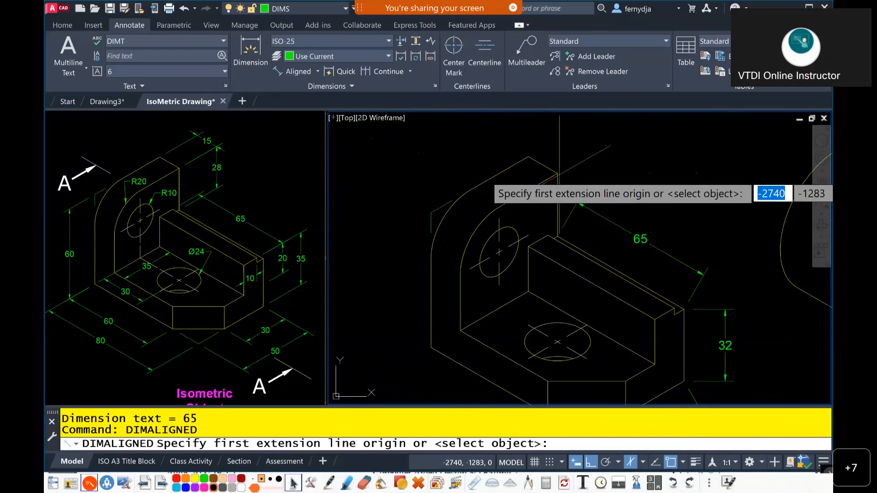
left_click(557, 174)
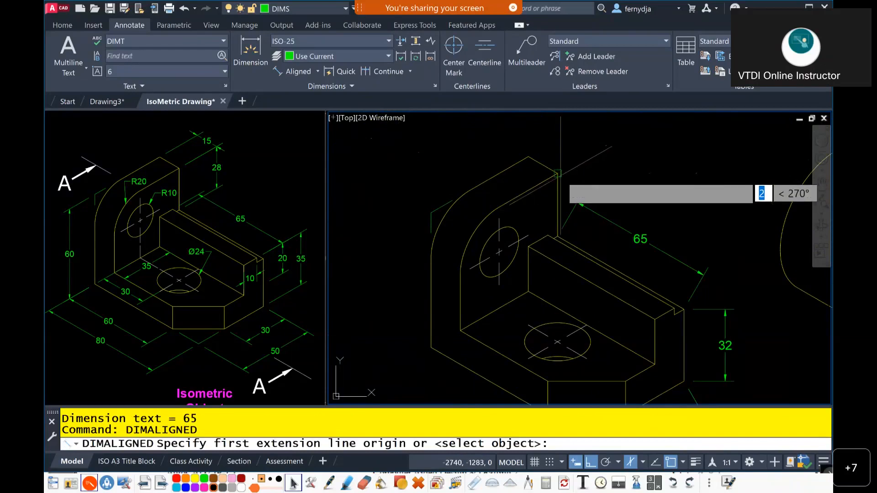
scroll(558, 233, "up", 4)
left_click(557, 249)
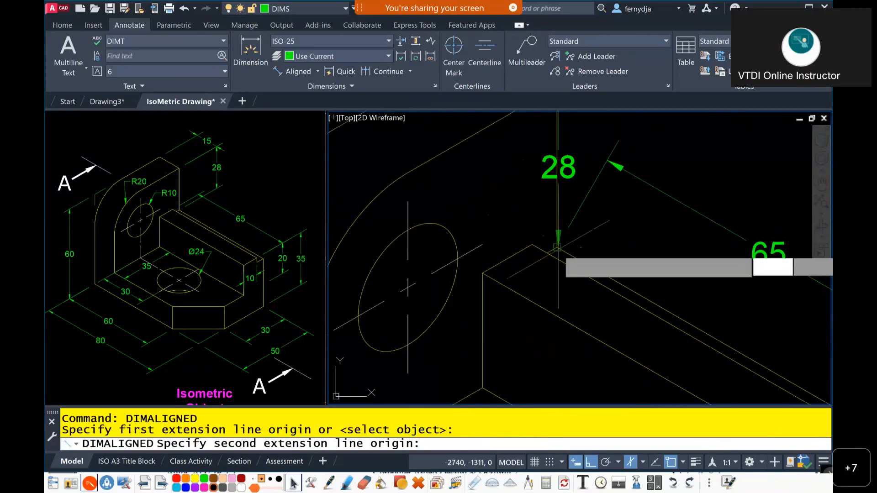
scroll(658, 215, "down", 2)
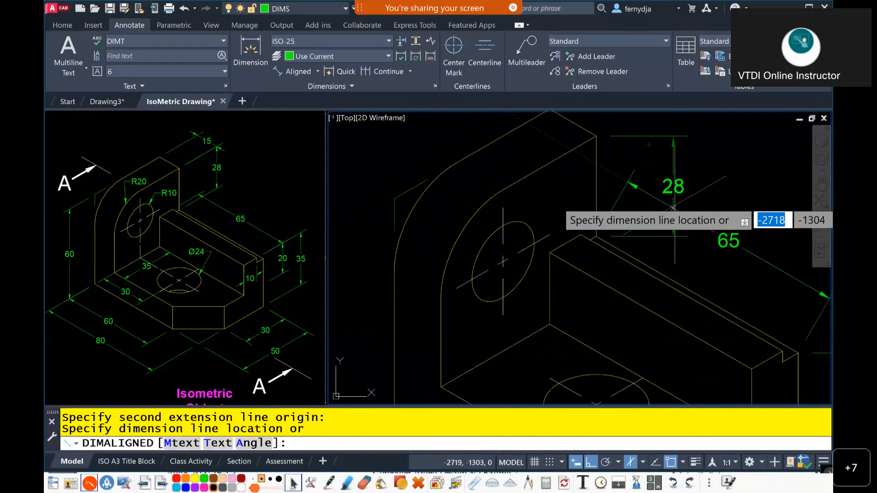
left_click(679, 183)
Add an aligned dimension across the upright's thickness, between the two top corners, placed above the short top edge.
right_click(609, 183)
left_click(648, 190)
middle_click_drag(631, 171, 577, 295)
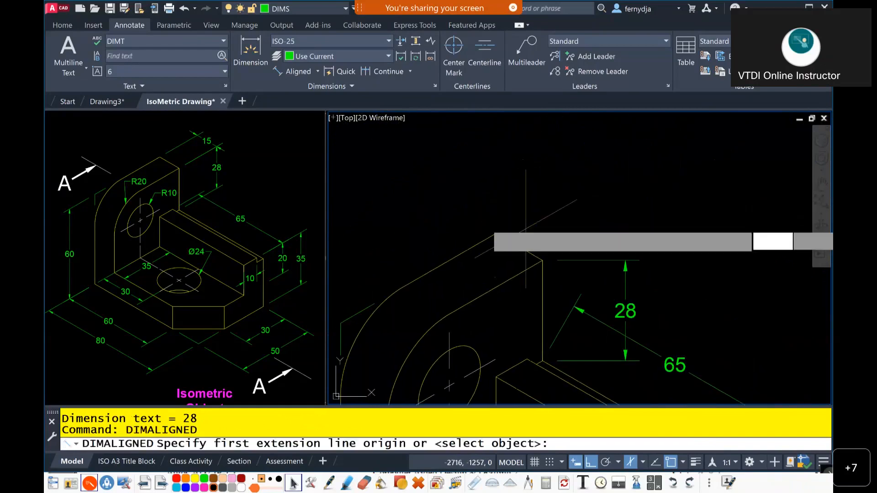
left_click(498, 234)
left_click(542, 261)
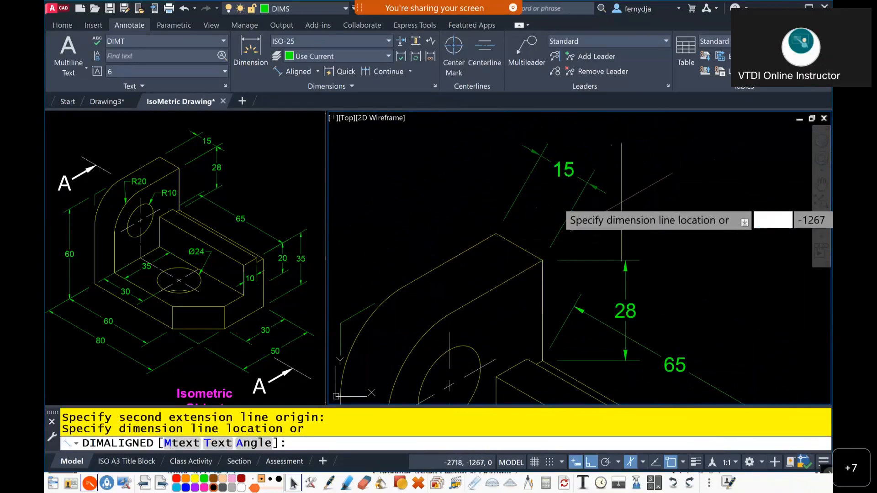
left_click(613, 201)
scroll(562, 242, "down", 5)
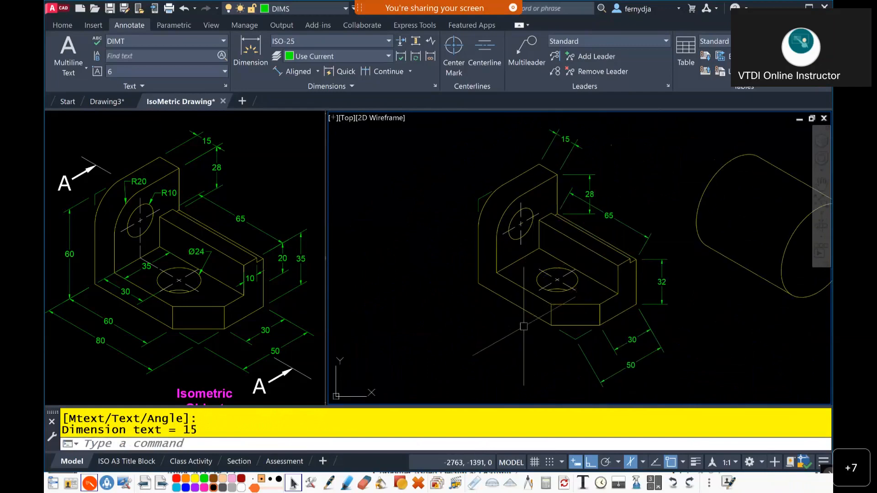
Add an aligned dimension to the base's bottom left edge, from the chamfer's lower corner to the outer left corner, placed below the edge.
right_click(526, 269)
left_click(571, 144)
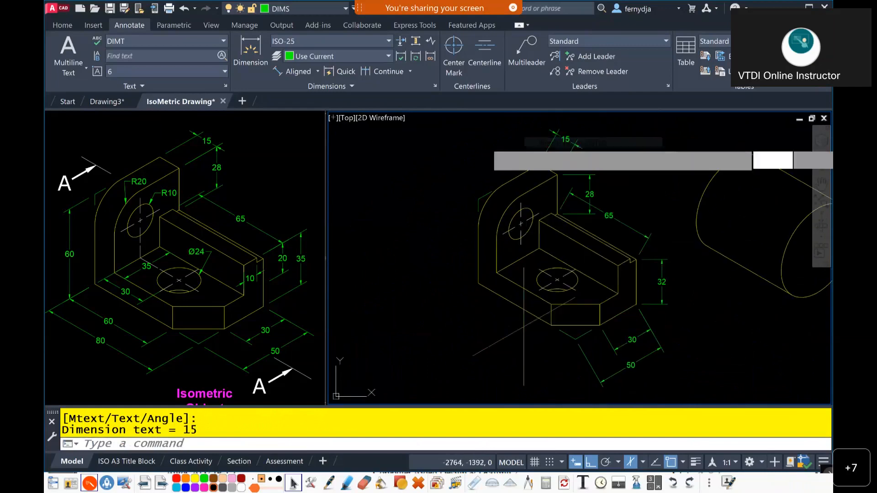
scroll(562, 310, "up", 2)
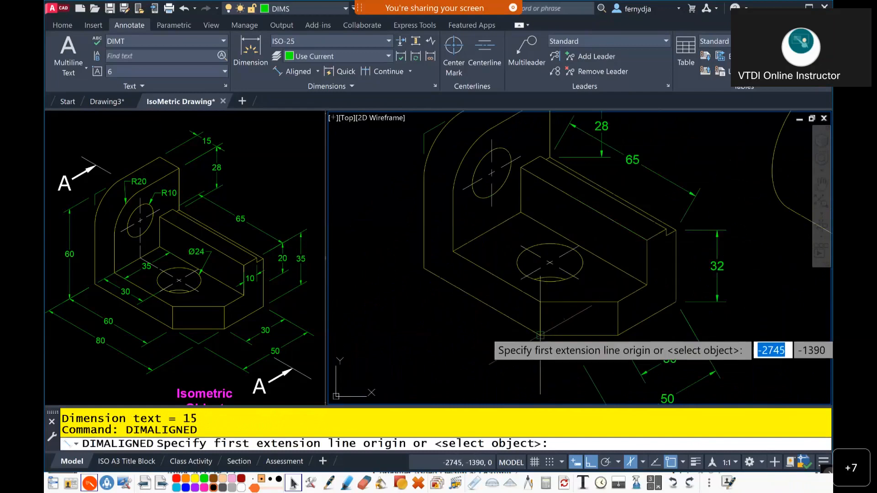
left_click(539, 335)
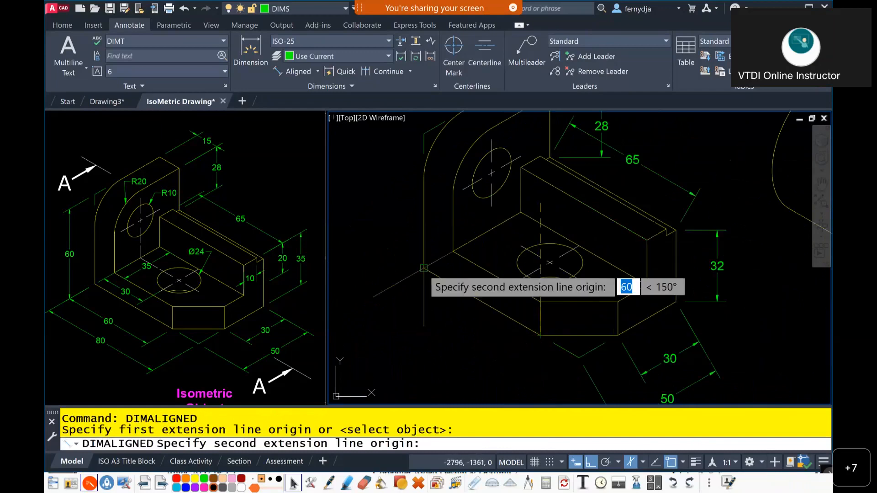
left_click(424, 269)
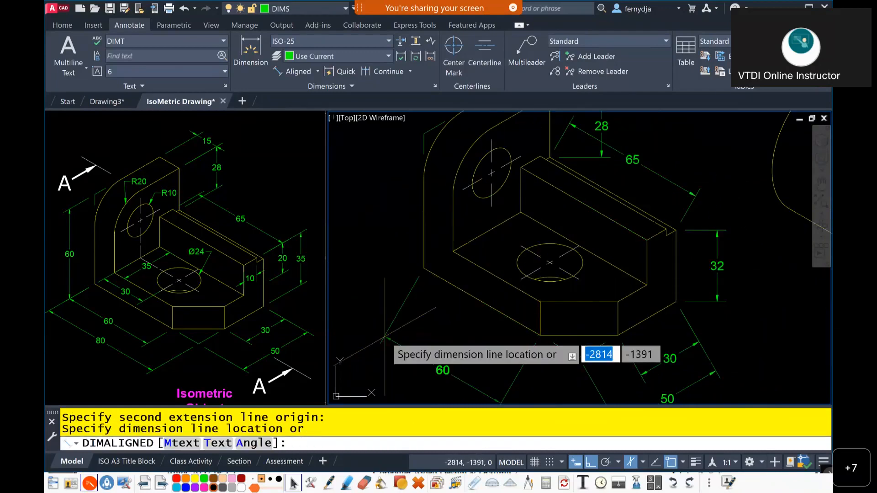
left_click(407, 315)
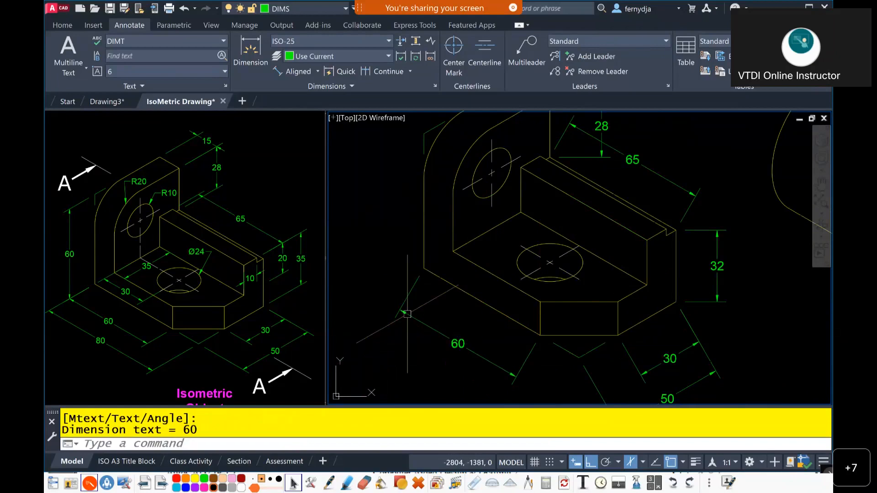
Add an aligned dimension from the base's outer left corner to the projected chamfer corner, placed outside the bottom left edge's dimension.
right_click(570, 320)
left_click(619, 136)
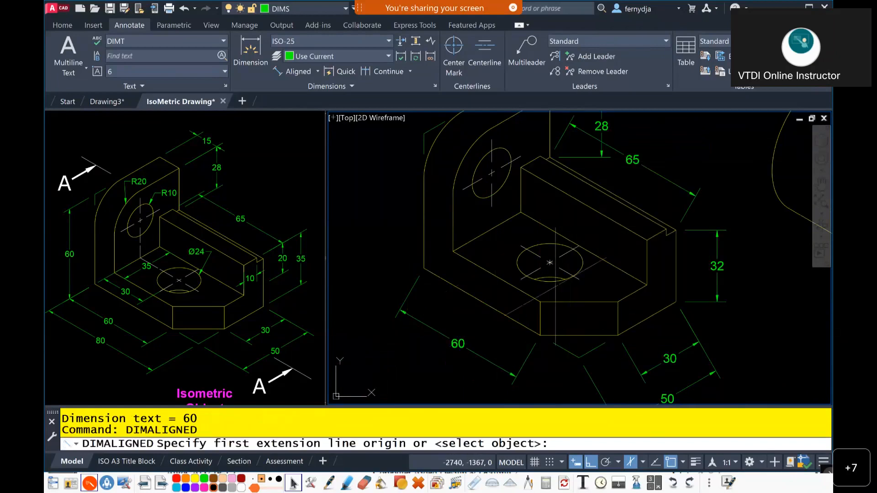
left_click(425, 268)
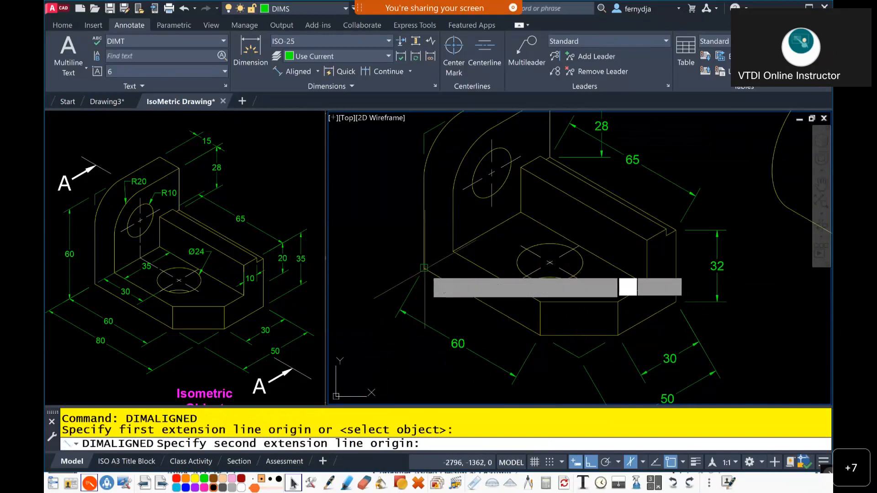
left_click(579, 358)
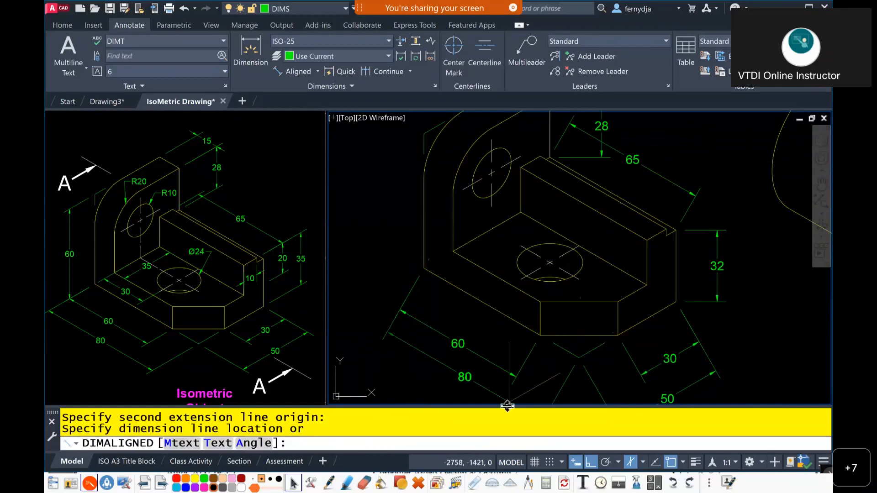
middle_click_drag(505, 392, 553, 325)
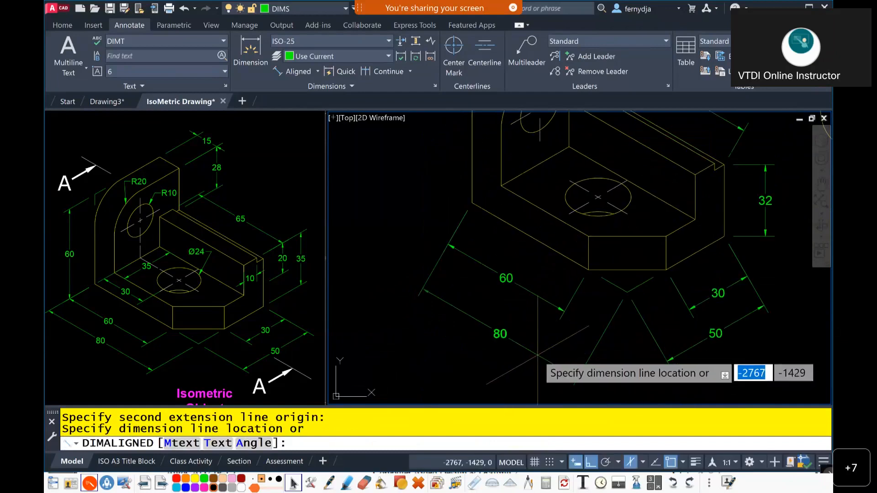
left_click(539, 347)
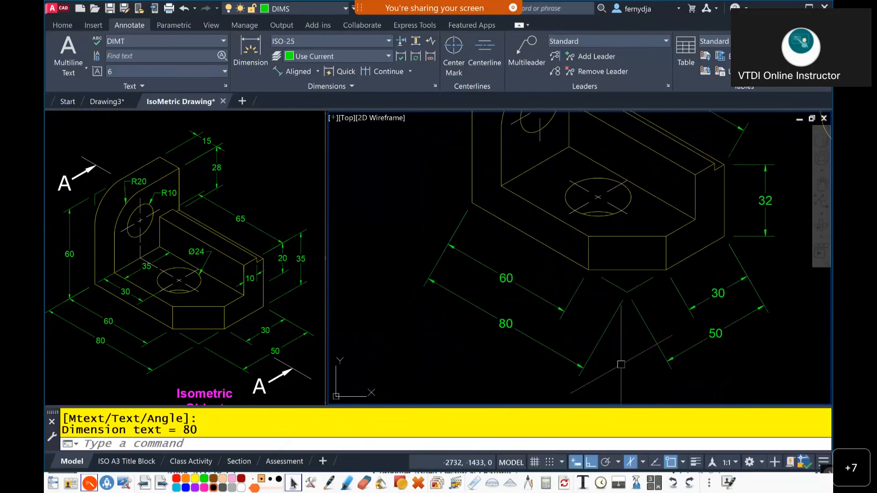
right_click(633, 348)
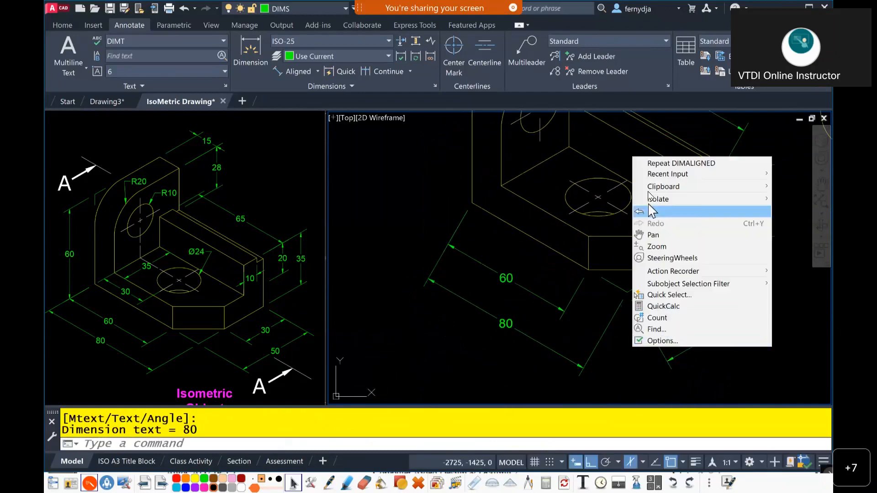
left_click(667, 163)
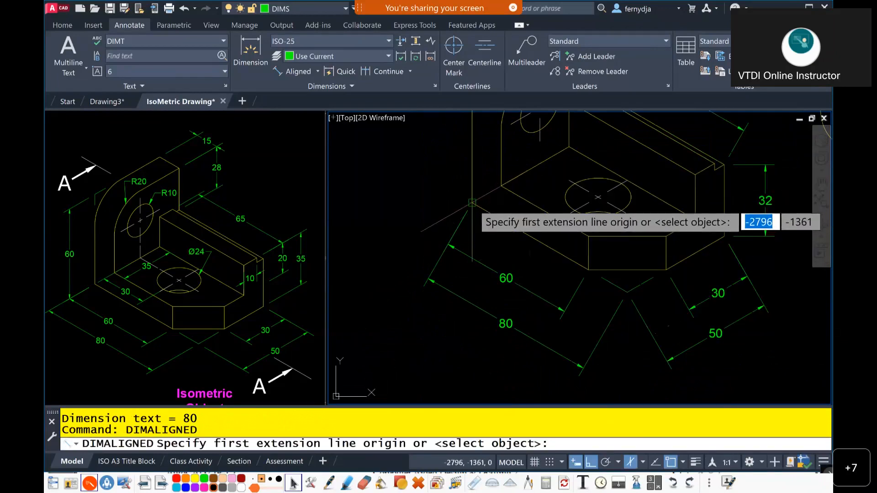
left_click(472, 202)
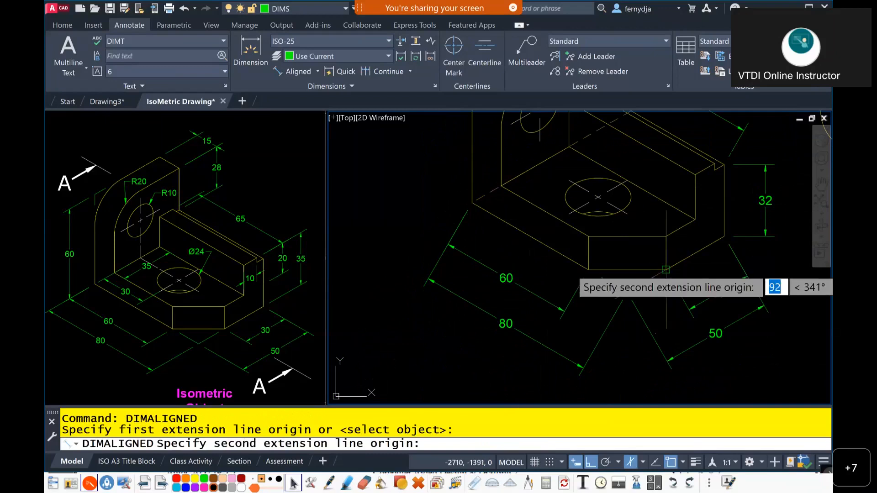
left_click(665, 270)
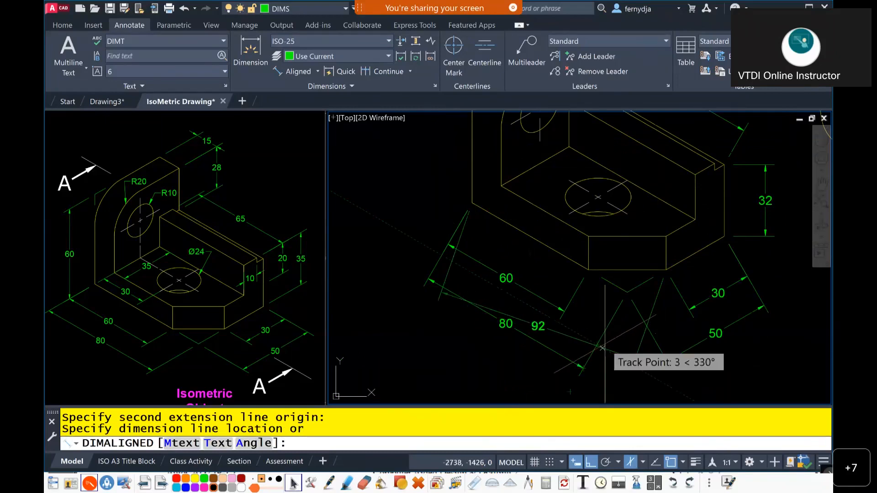
key("Escape")
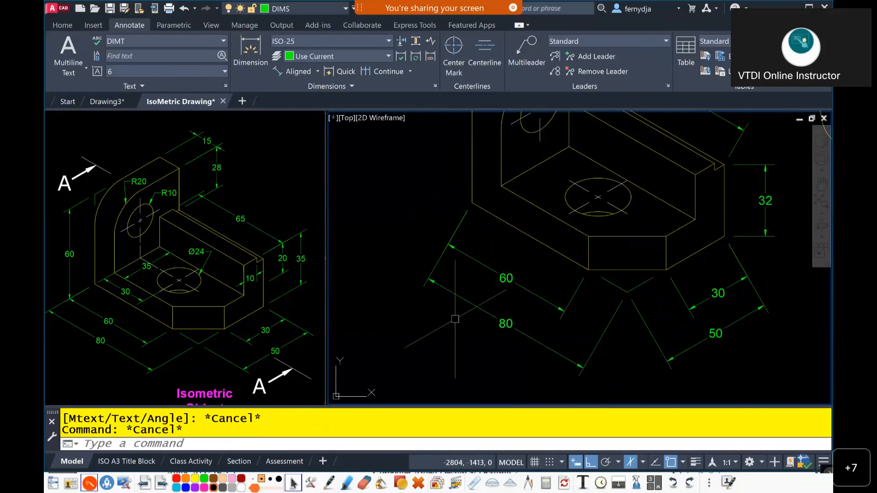
Add an aligned dimension for the upright's left height, from the bottom outer corner to the projected corner of the rounded edge, placed outside the part.
scroll(455, 319, "down", 2)
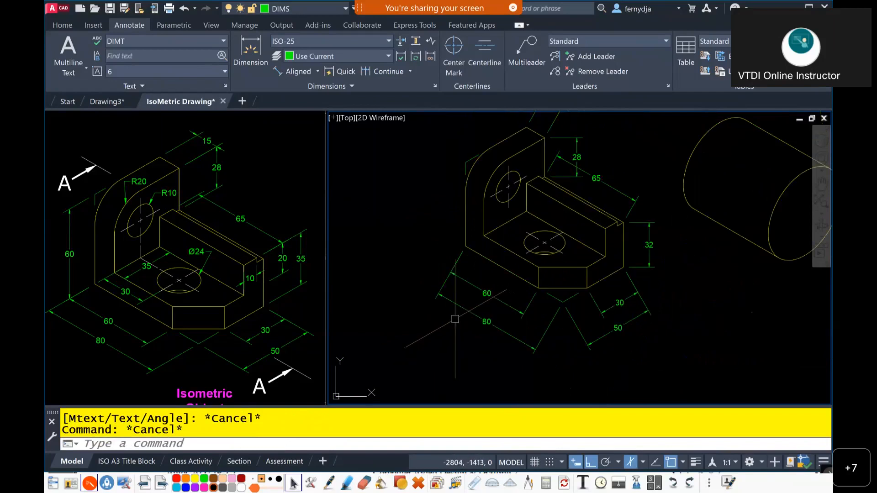
right_click(443, 227)
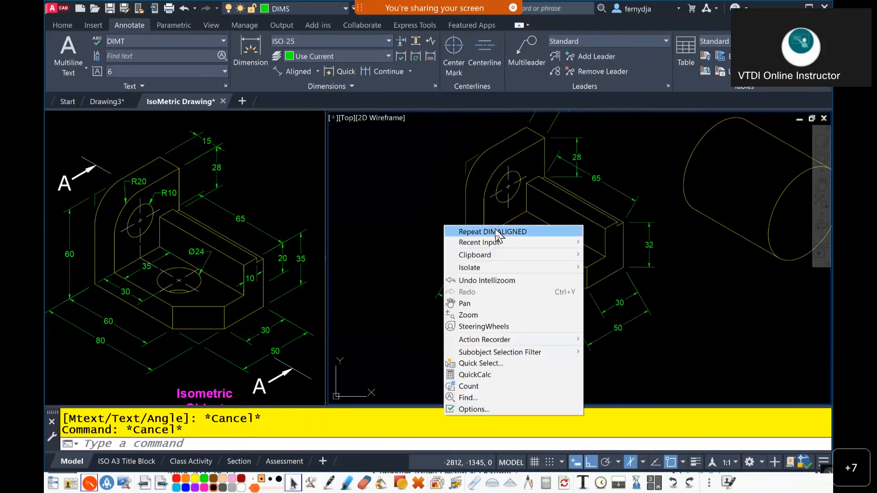
left_click(498, 234)
scroll(478, 241, "up", 2)
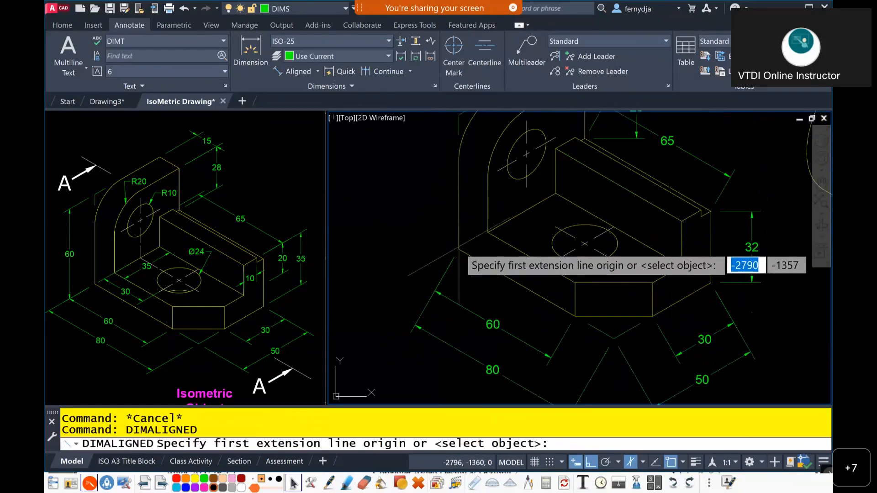
left_click(459, 249)
middle_click_drag(442, 175, 440, 267)
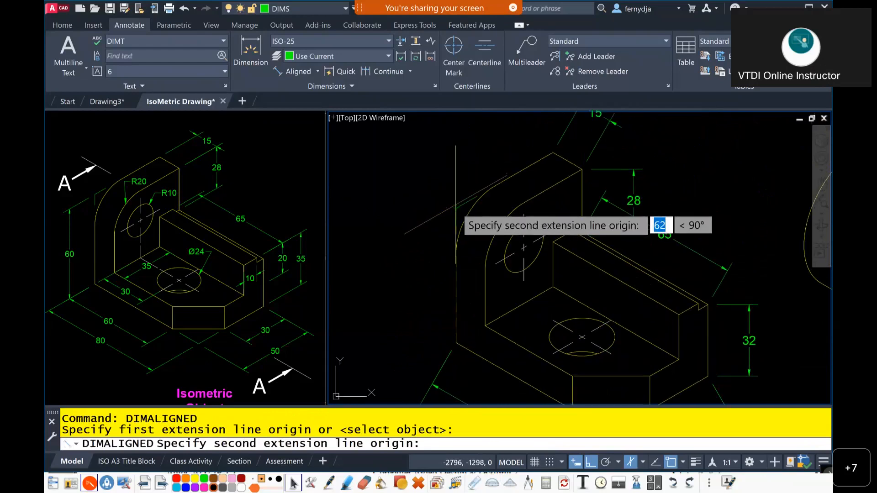
left_click(456, 209)
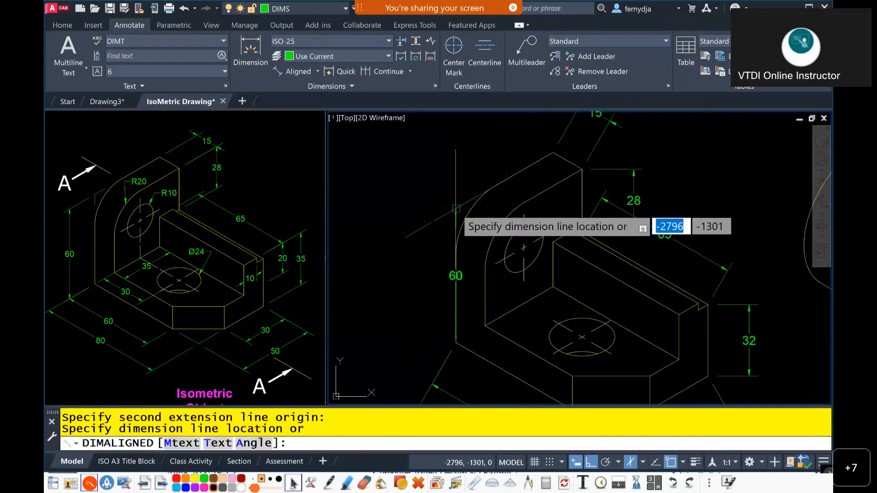
middle_click_drag(435, 261, 515, 198)
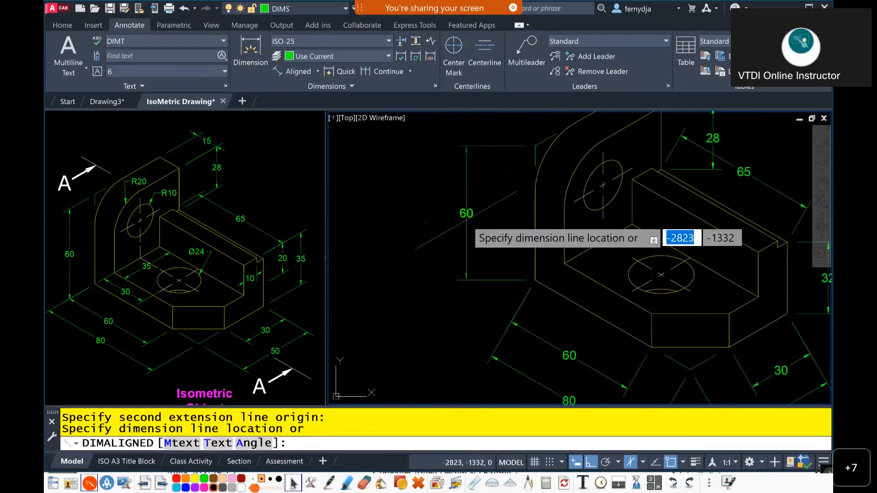
left_click(466, 222)
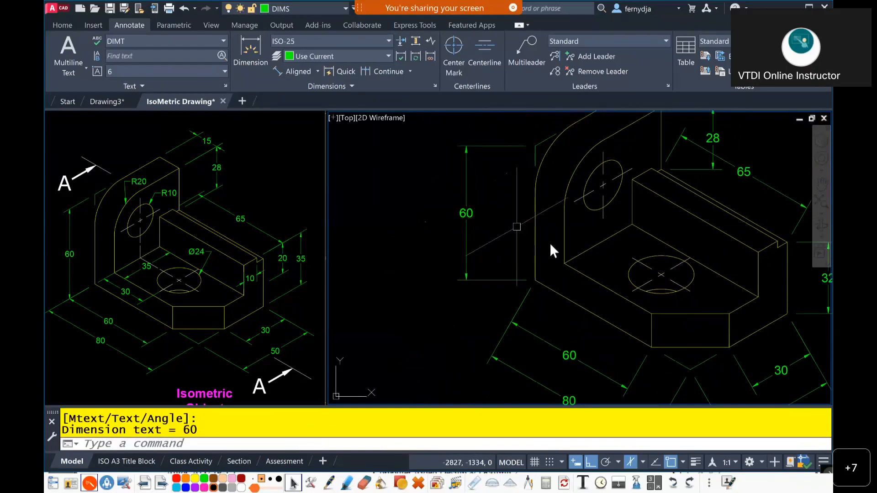
scroll(549, 242, "down", 2)
mouse_move(610, 270)
middle_mouse_down()
mouse_move(546, 284)
mouse_move(548, 291)
middle_mouse_up()
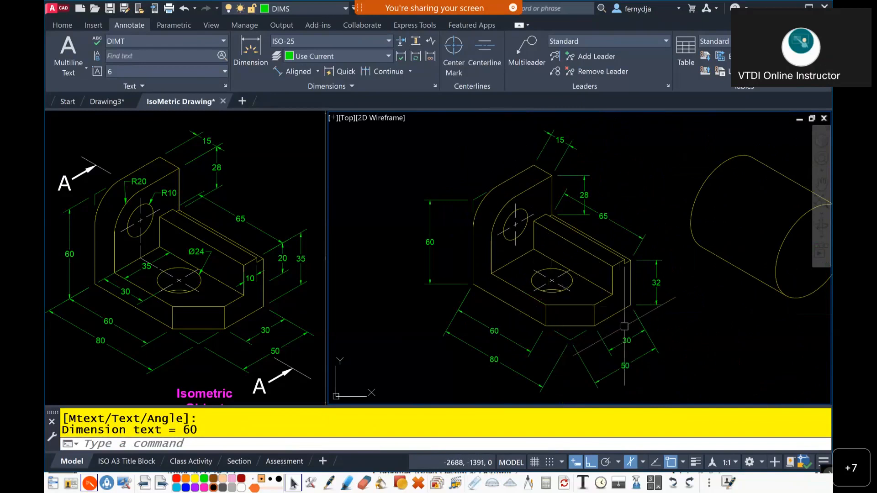
scroll(624, 327, "up", 2)
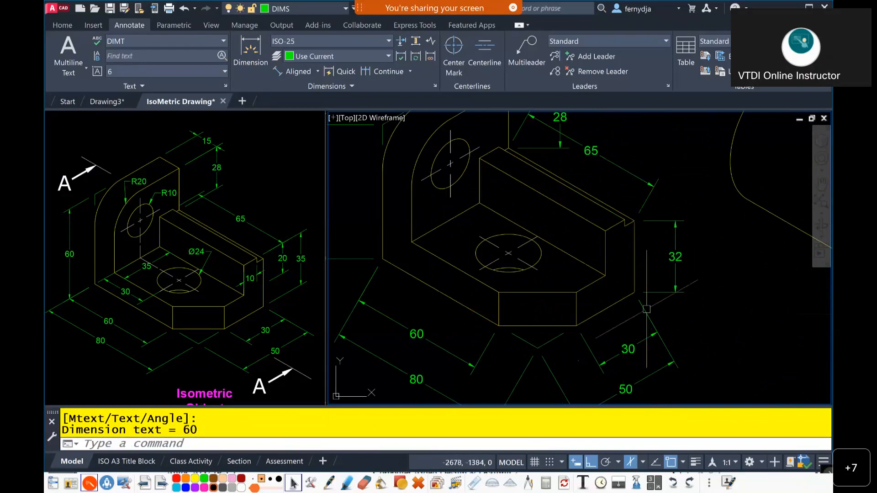
scroll(647, 311, "down", 2)
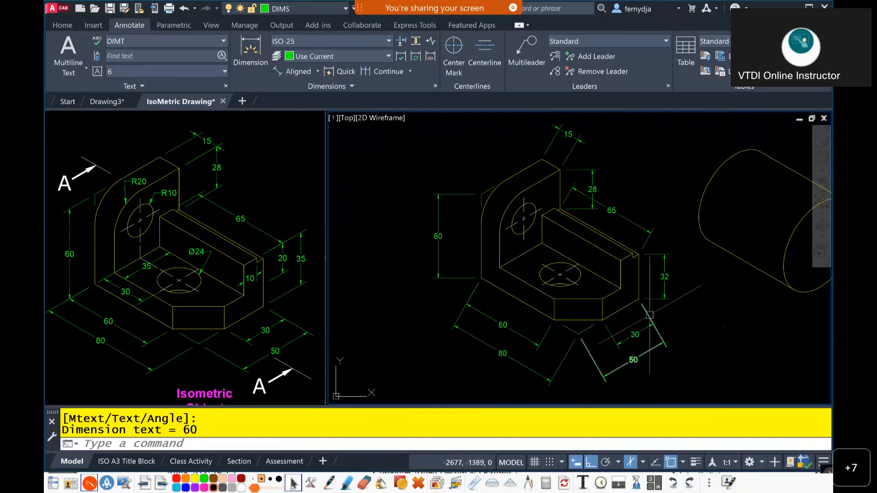
scroll(676, 283, "up", 2)
middle_click_drag(666, 286, 566, 306)
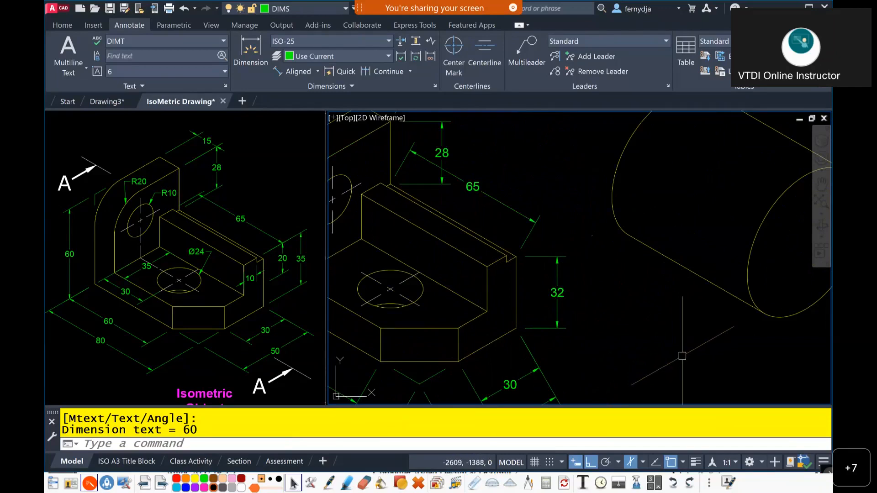
Apply an obliquing angle of 150 to the base's 30 and 50 dimensions at the lower right.
mouse_move(615, 337)
middle_mouse_down()
mouse_move(640, 303)
mouse_move(664, 293)
middle_mouse_up()
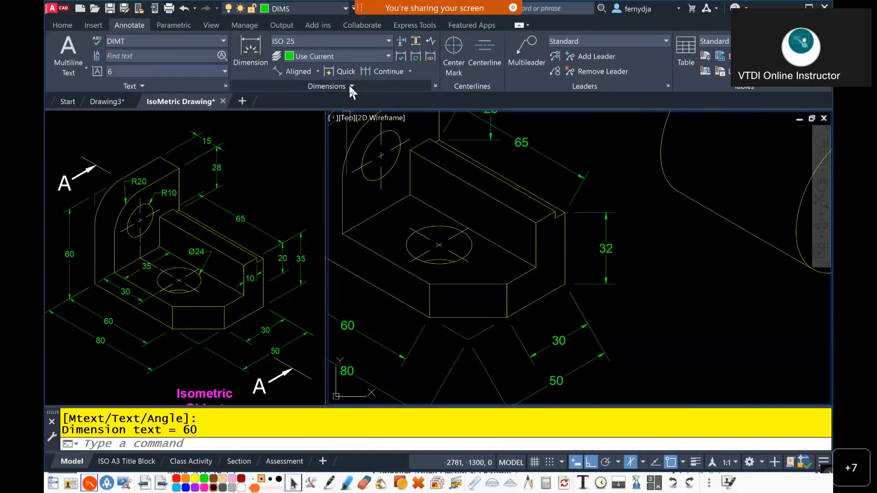
left_click(350, 87)
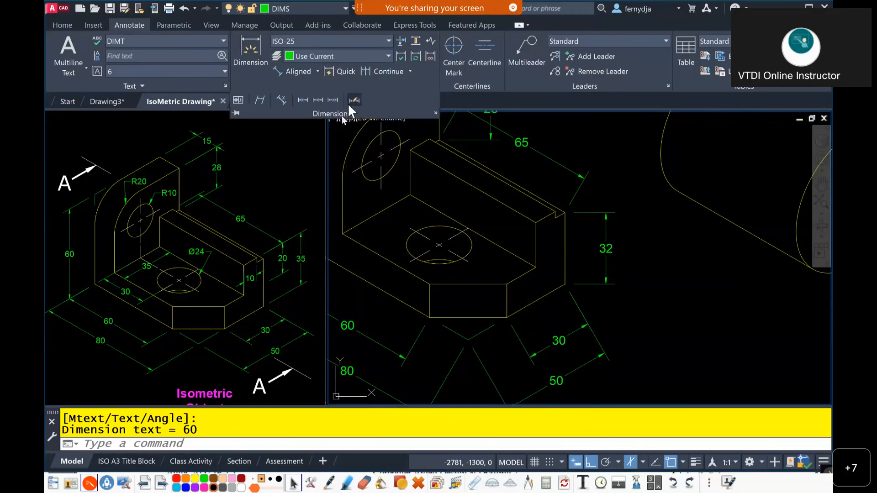
left_click(259, 102)
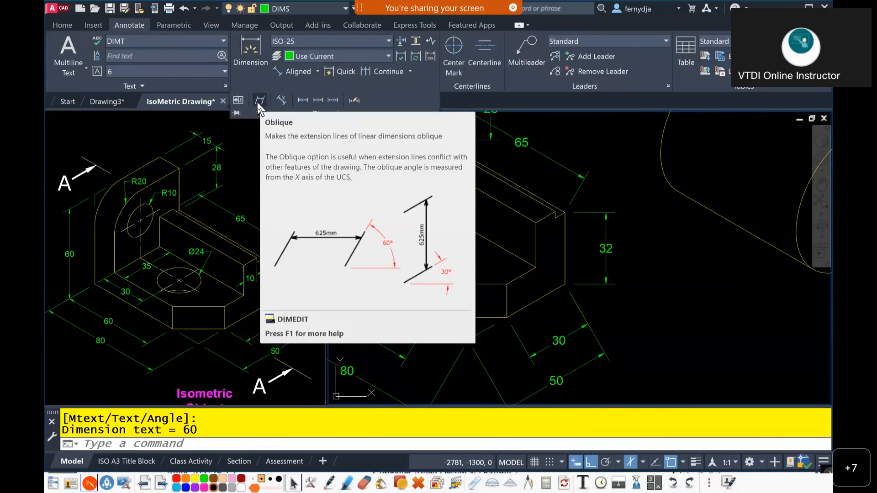
left_click(258, 100)
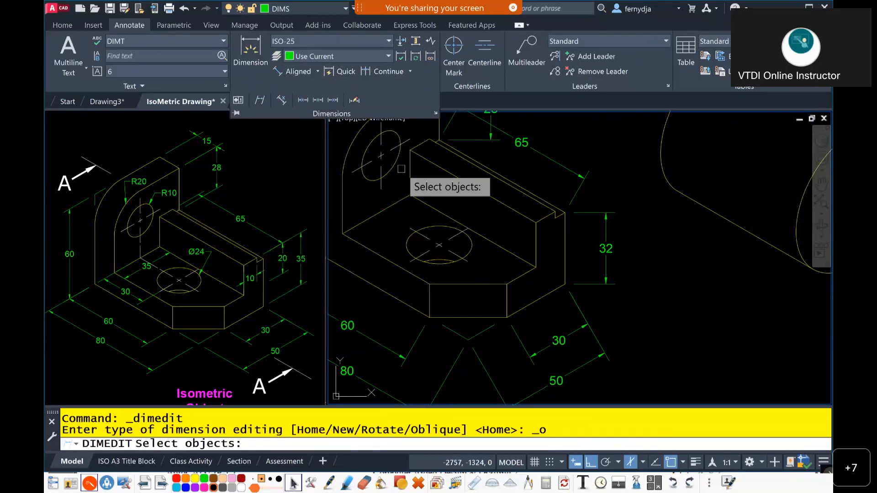
left_click(575, 330)
left_click(590, 362)
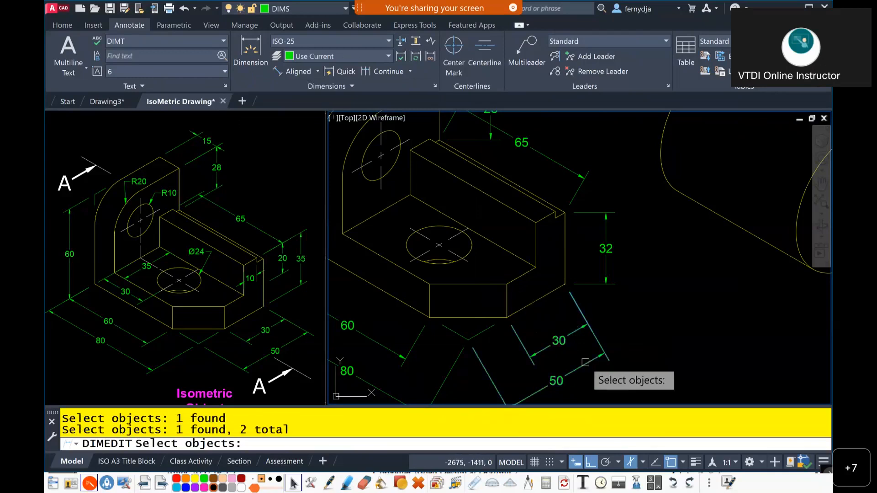
scroll(557, 258, "down", 1)
mouse_move(558, 261)
middle_mouse_down()
mouse_move(562, 315)
mouse_move(562, 229)
mouse_move(559, 298)
mouse_move(510, 248)
middle_mouse_up()
scroll(510, 249, "up", 3)
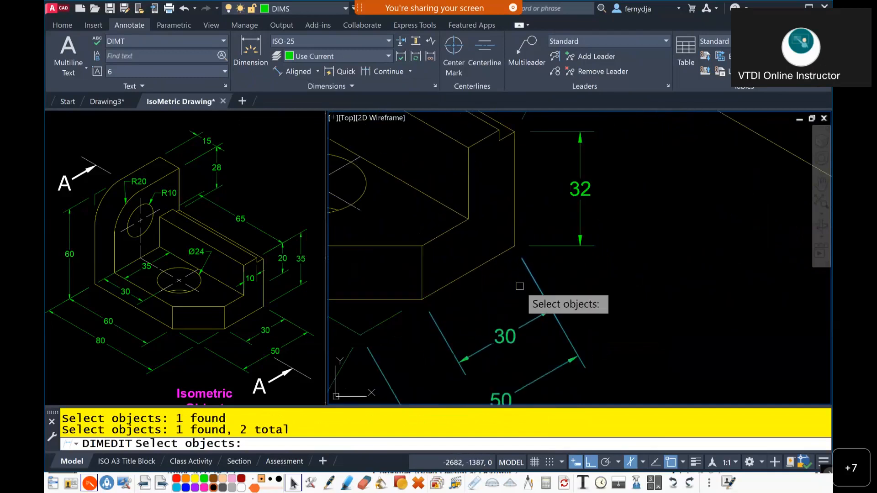
scroll(536, 303, "down", 2)
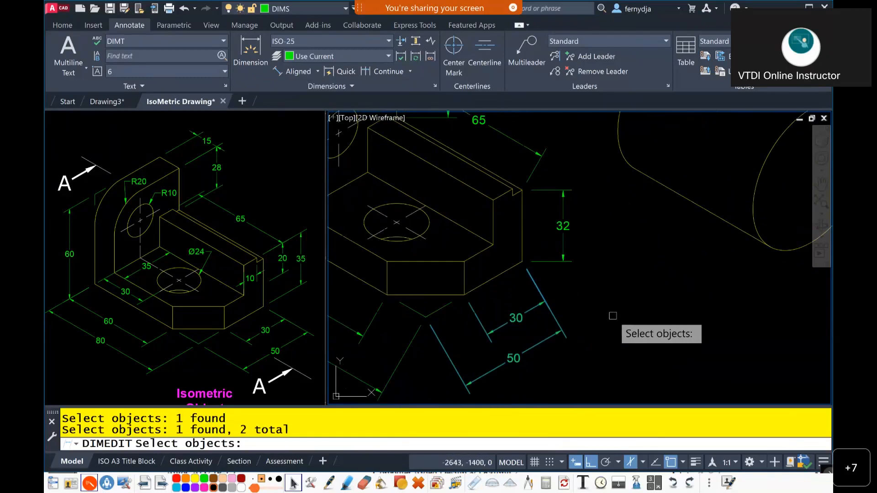
key("Return")
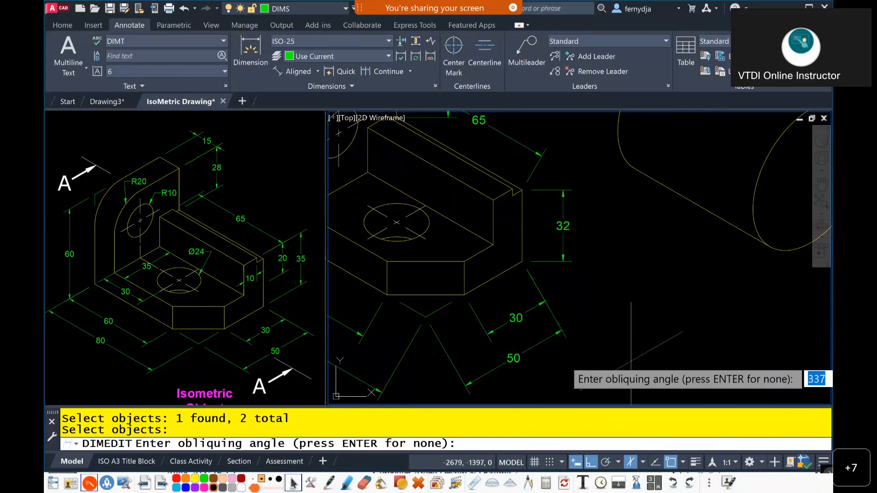
type("15")
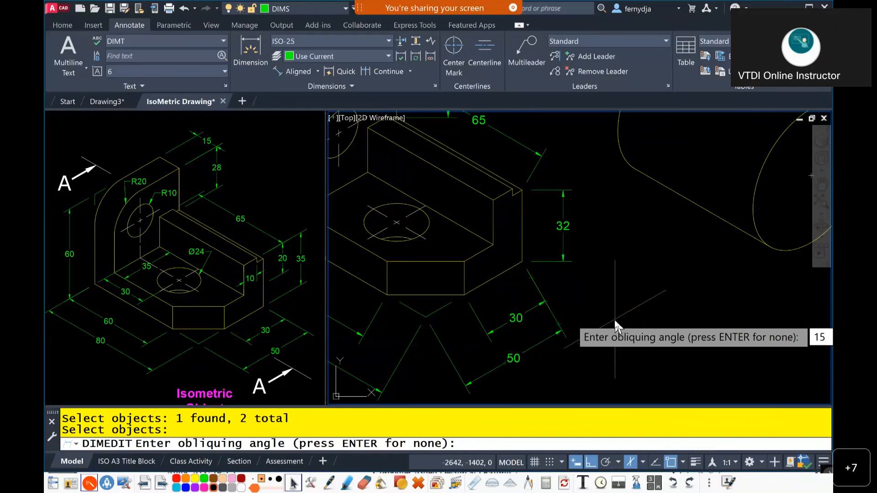
type("0")
key("Return")
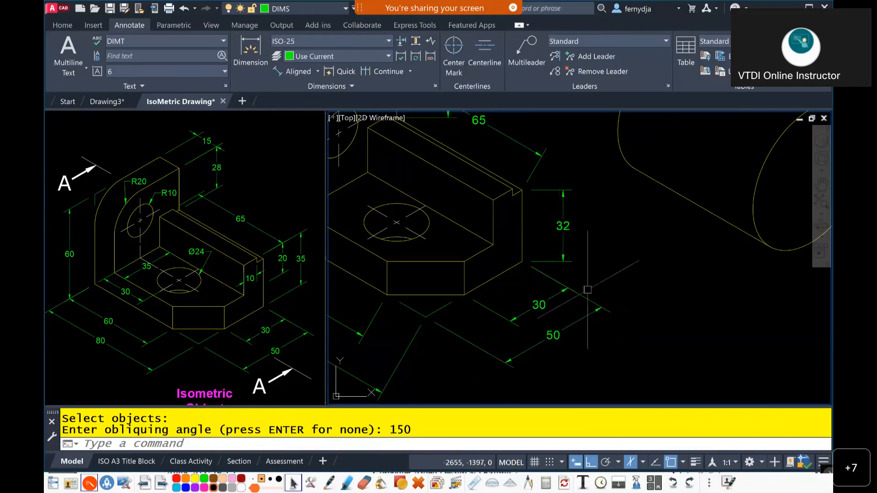
Oblique the seven other dimensions along the direction of the base's top right edge, from the chamfer corner to the rail's lower corner.
scroll(587, 290, "down", 5)
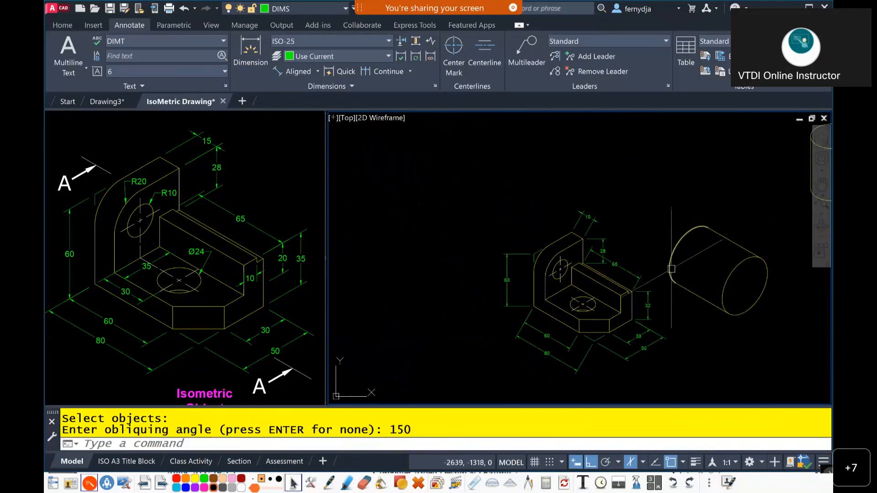
scroll(667, 268, "up", 2)
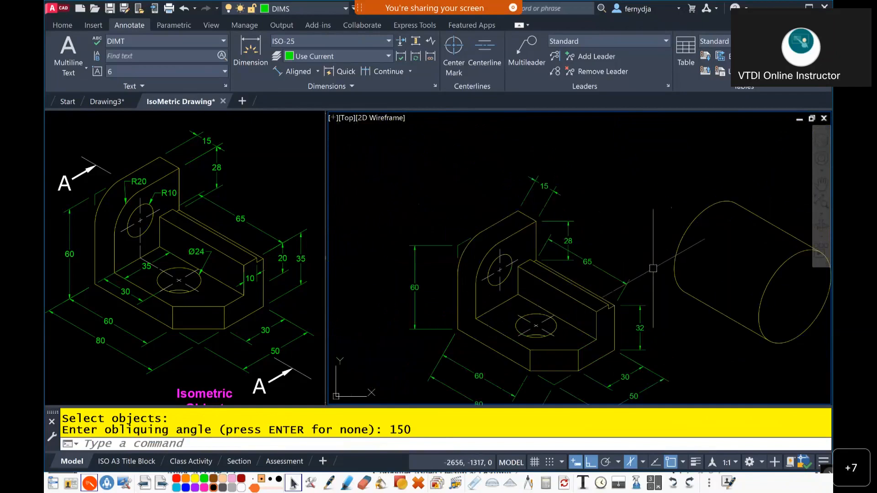
left_click(636, 319)
left_click(588, 262)
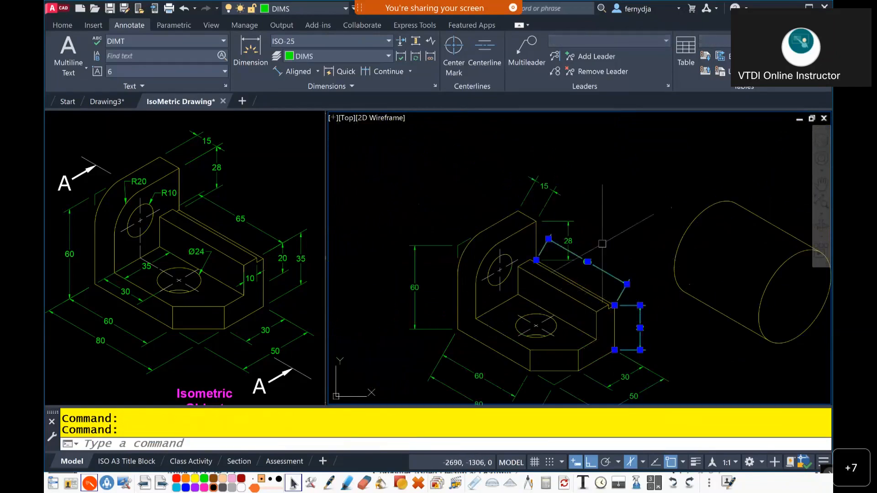
left_click(545, 187)
left_click(414, 283)
middle_click_drag(503, 260, 498, 144)
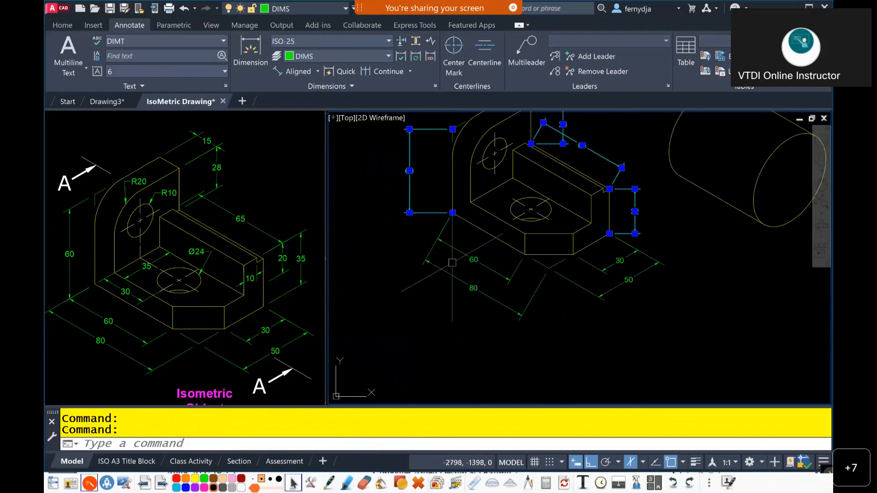
left_click(491, 269)
left_click(456, 288)
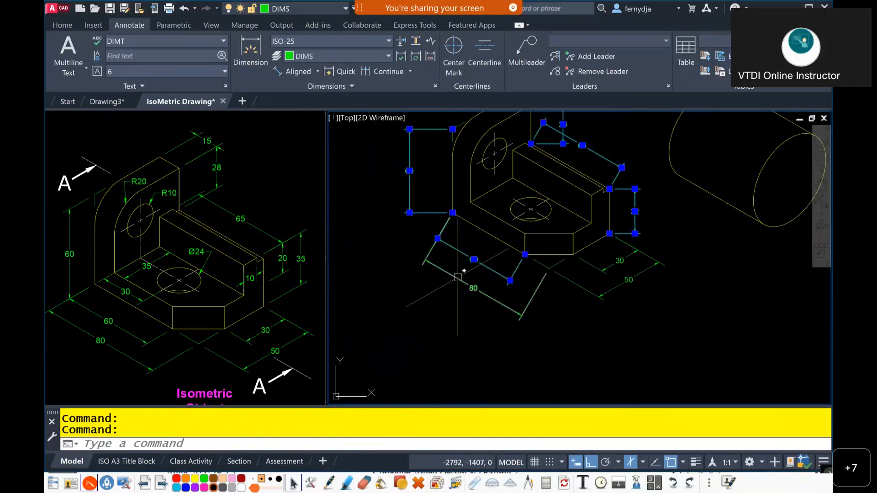
scroll(622, 322, "down", 2)
middle_click_drag(612, 305, 543, 337)
scroll(545, 271, "up", 2)
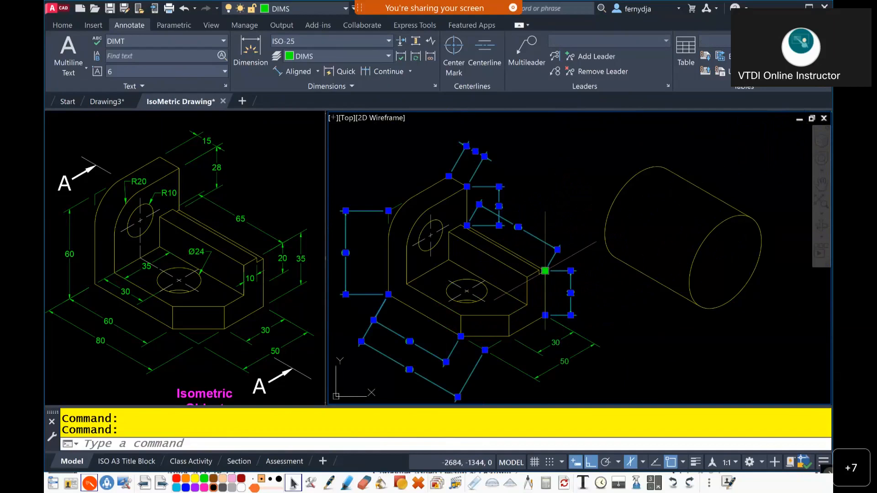
left_click(353, 86)
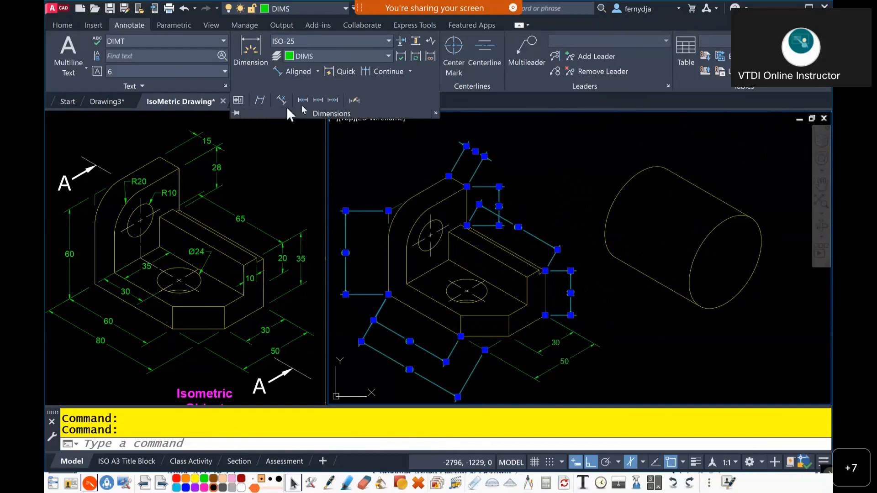
left_click(259, 103)
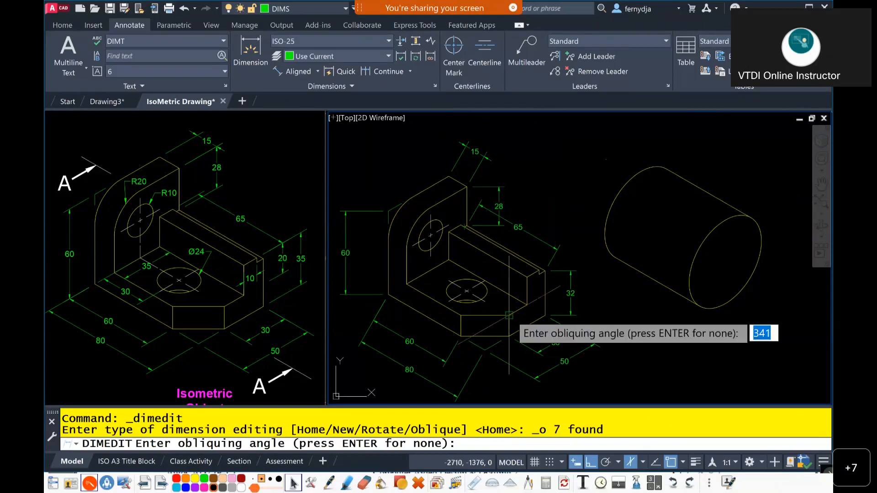
scroll(509, 316, "up", 4)
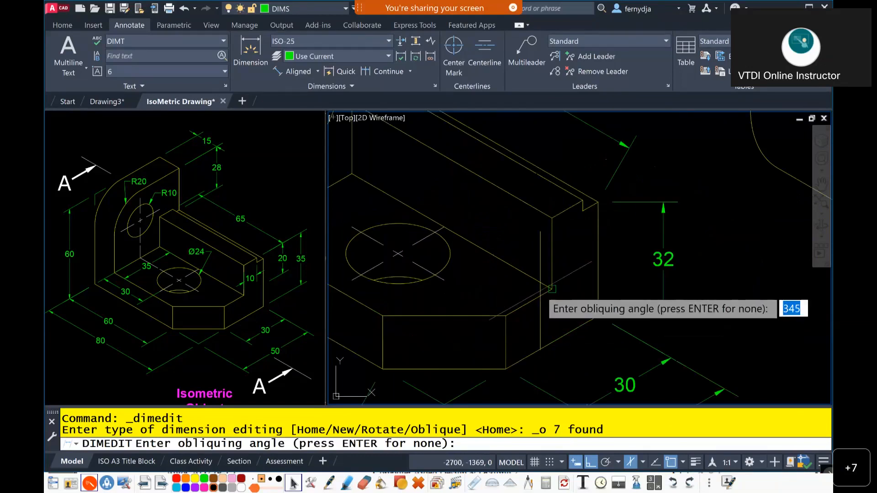
middle_click_drag(551, 288, 692, 385)
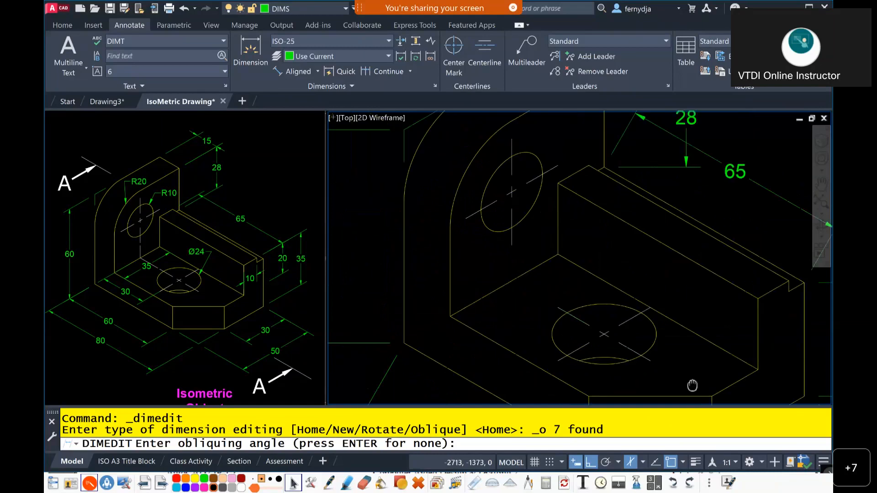
middle_click_drag(692, 385, 680, 381)
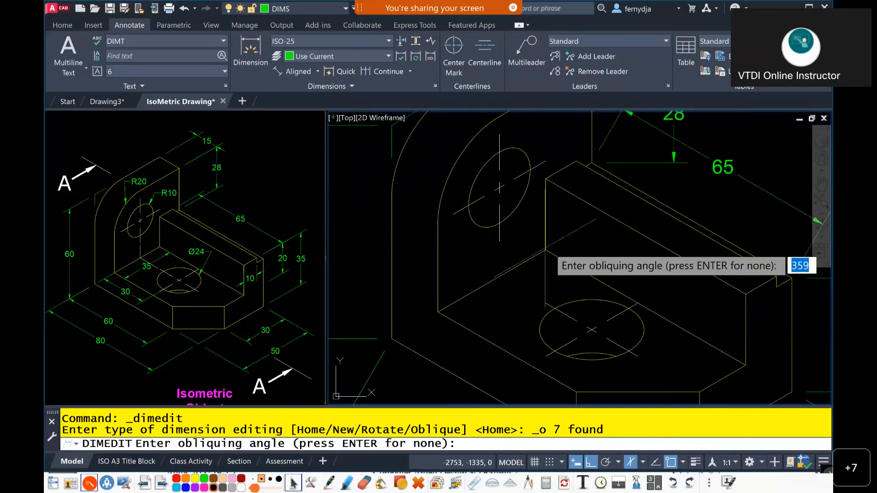
middle_click_drag(699, 392, 576, 282)
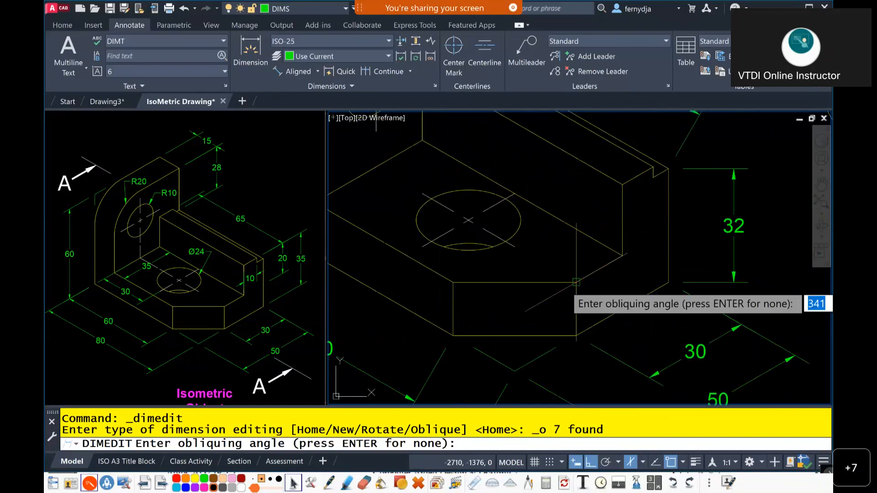
left_click(576, 281)
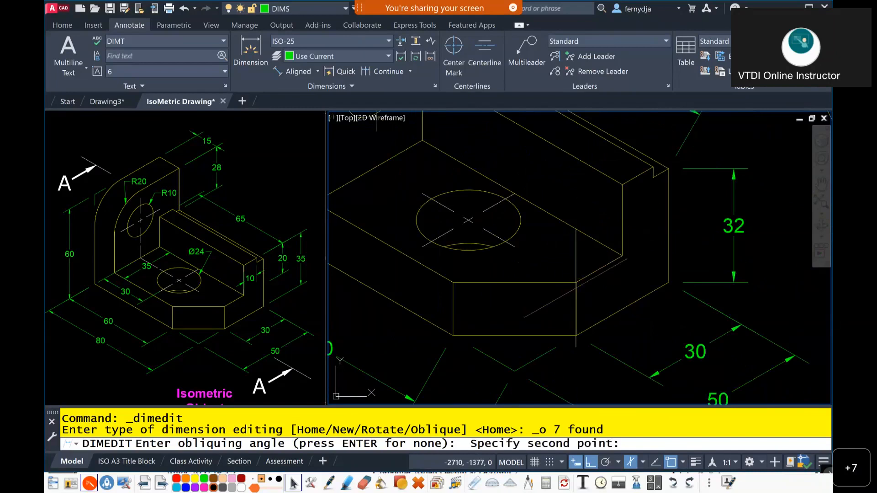
left_click(621, 257)
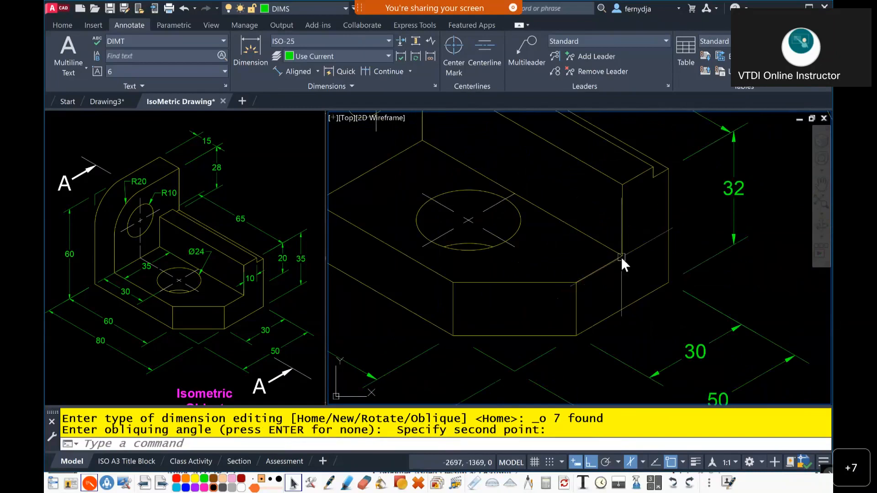
Stretch the upright's 15 thickness dimension closer to the short top edge.
scroll(621, 257, "down", 2)
scroll(632, 256, "down", 2)
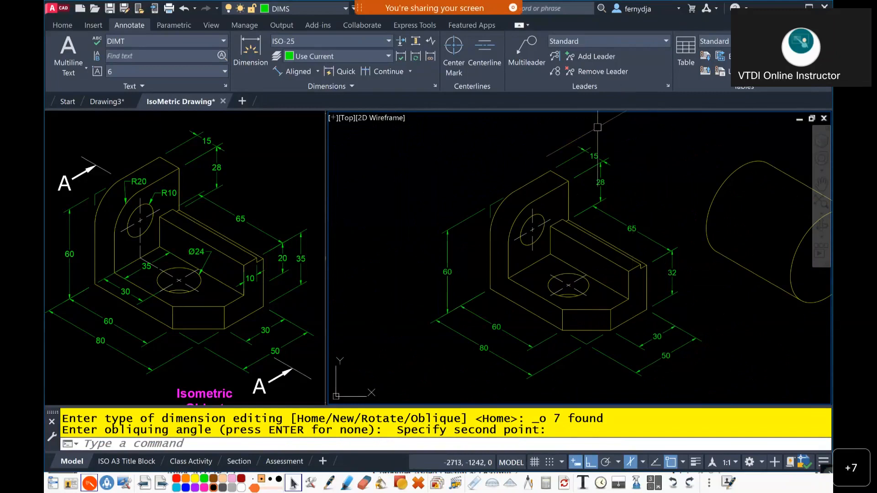
scroll(586, 148, "up", 4)
left_click(620, 186)
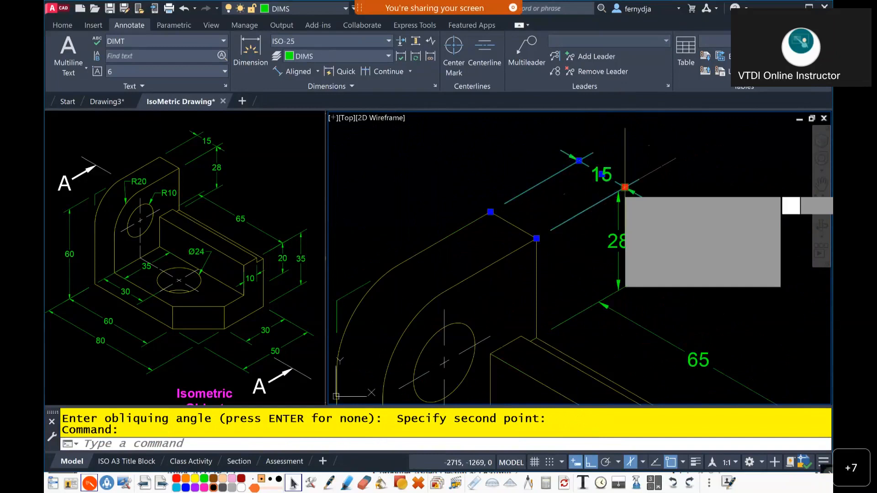
left_click(625, 187)
Stretch the 28 height dimension inward so its upper end meets the lower end of the thickness dimension.
left_click(618, 213)
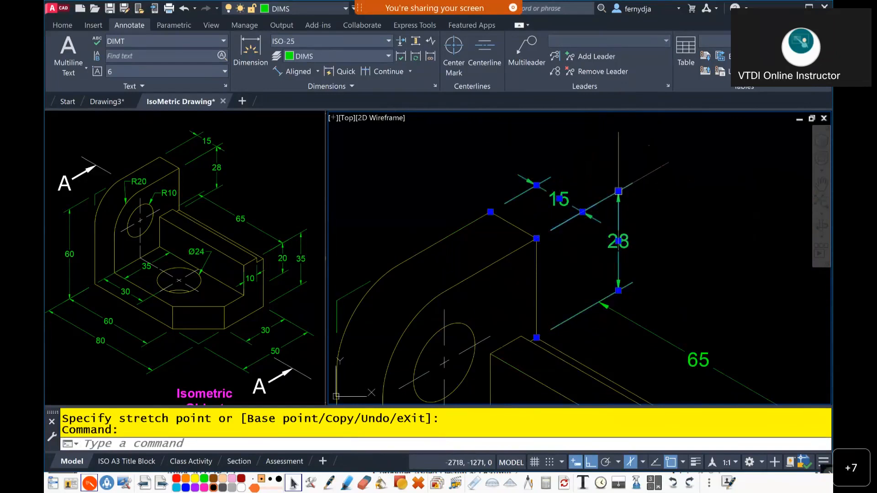
left_click(619, 191)
scroll(586, 213, "up", 2)
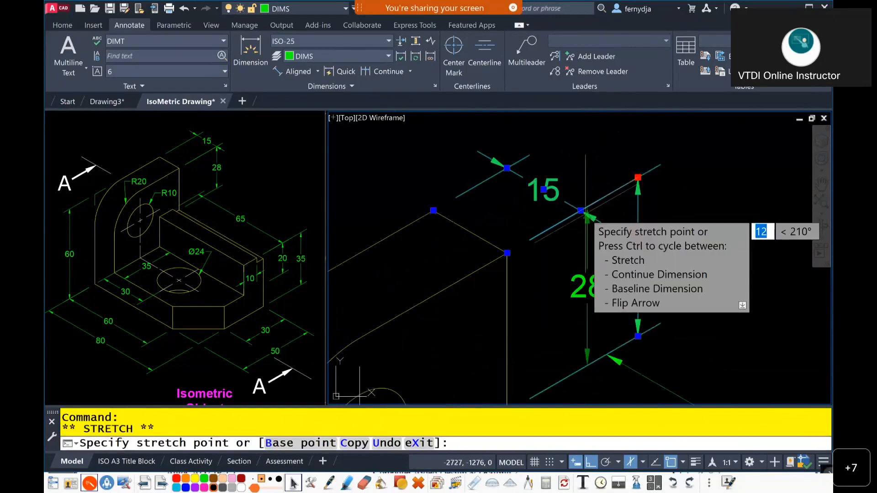
left_click(586, 212)
Stretch the 65 length dimension so its upper end meets the lower end of the 28 height dimension.
middle_click_drag(586, 213, 630, 139)
scroll(653, 229, "down", 1)
left_click(616, 216)
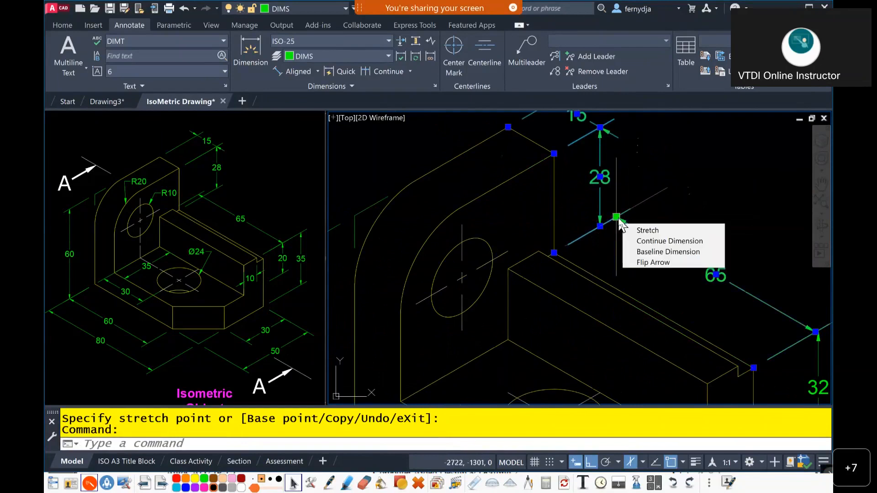
left_click(616, 217)
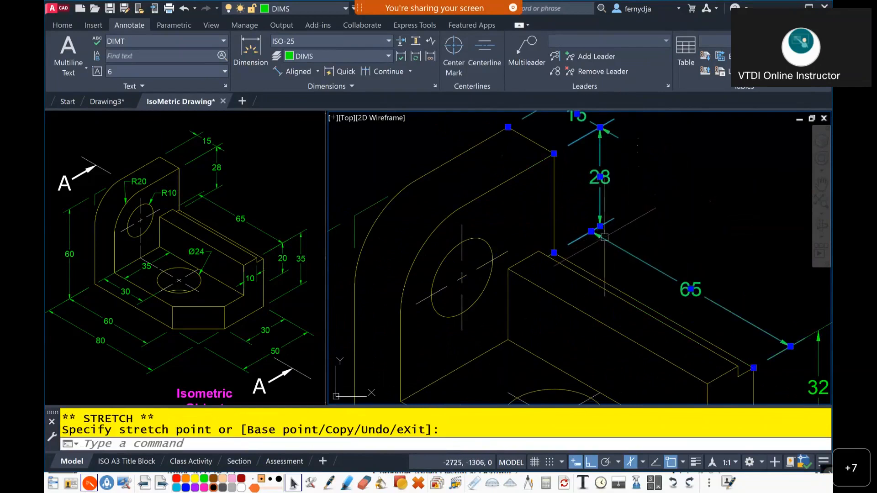
scroll(605, 237, "up", 5)
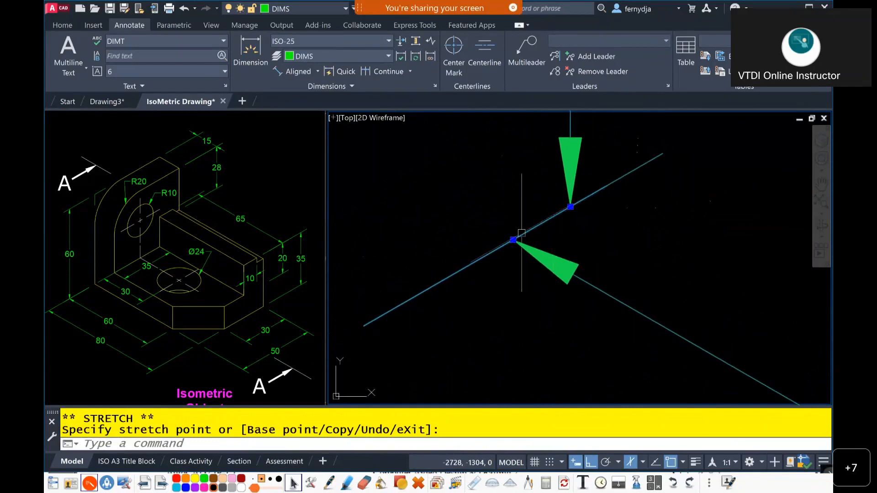
left_click(513, 240)
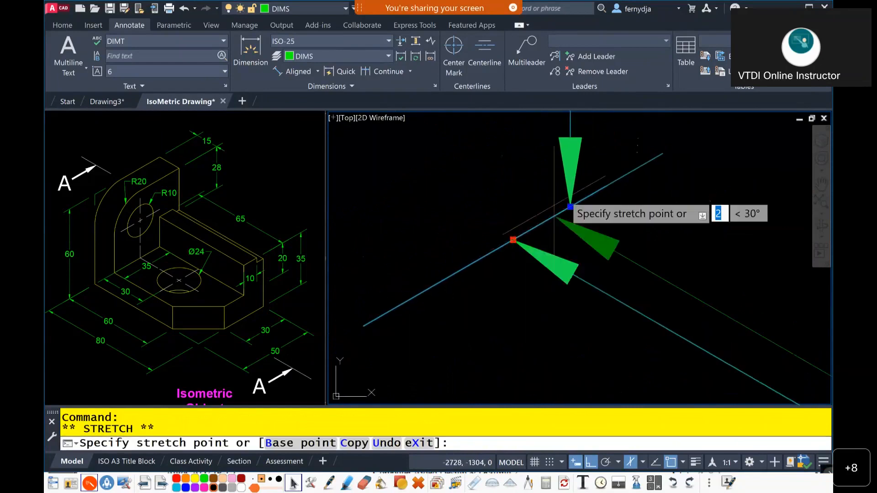
scroll(570, 204, "down", 3)
left_click(618, 199)
Stretch the 32 height dimension inward so its upper end meets the lower end of the 65 length dimension.
scroll(664, 205, "down", 3)
scroll(667, 214, "up", 5)
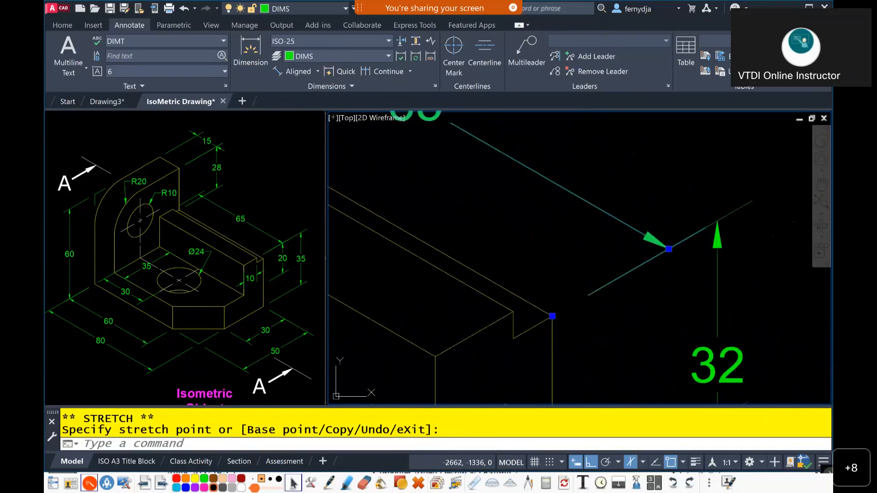
left_click(708, 270)
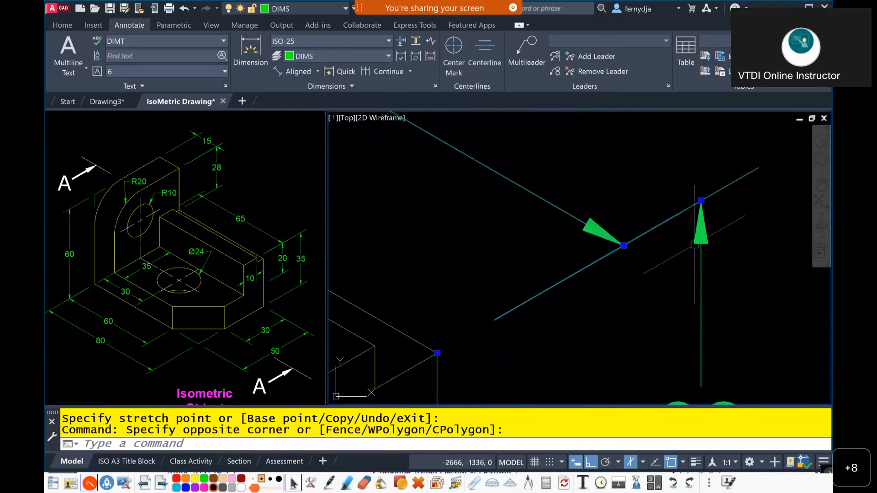
left_click(702, 201)
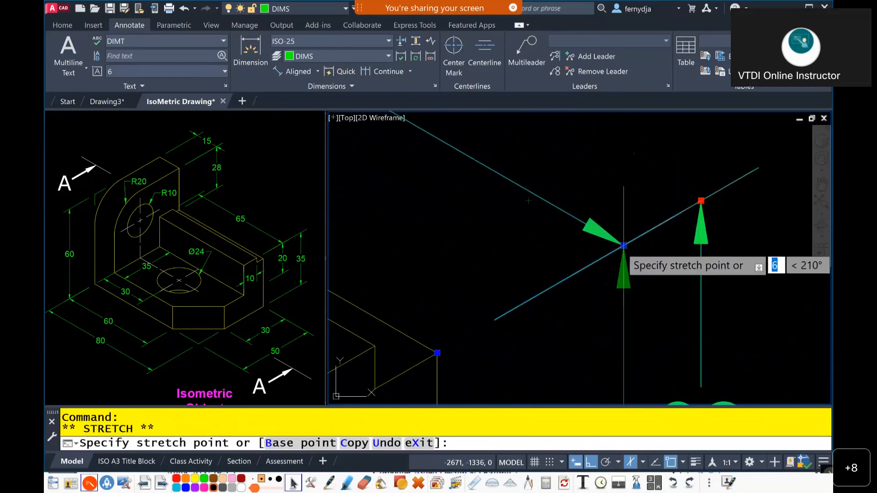
left_click(624, 245)
scroll(681, 246, "down", 3)
scroll(680, 246, "down", 5)
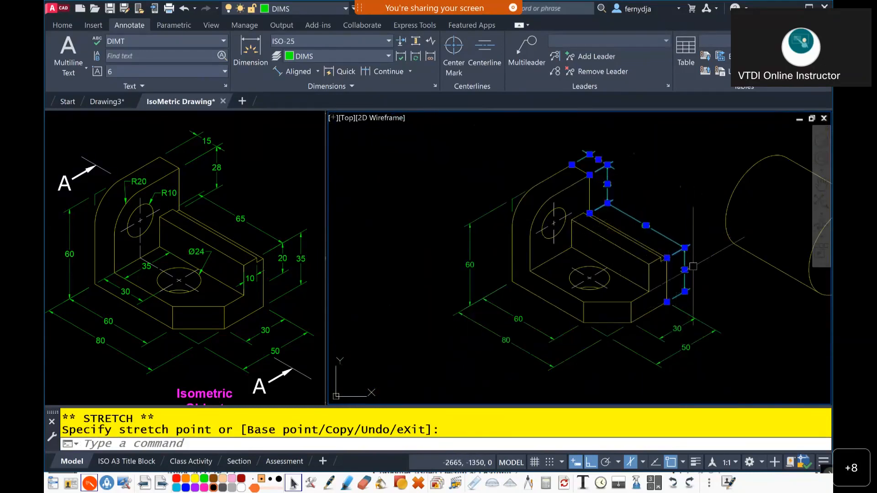
key("Escape")
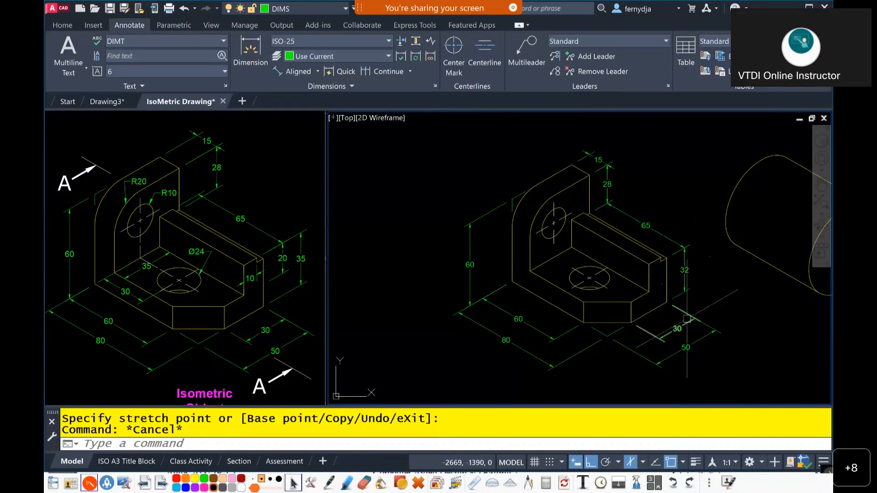
Stretch the 30 width dimension closer to the base's lower right edge.
scroll(694, 336, "up", 6)
left_click(694, 337)
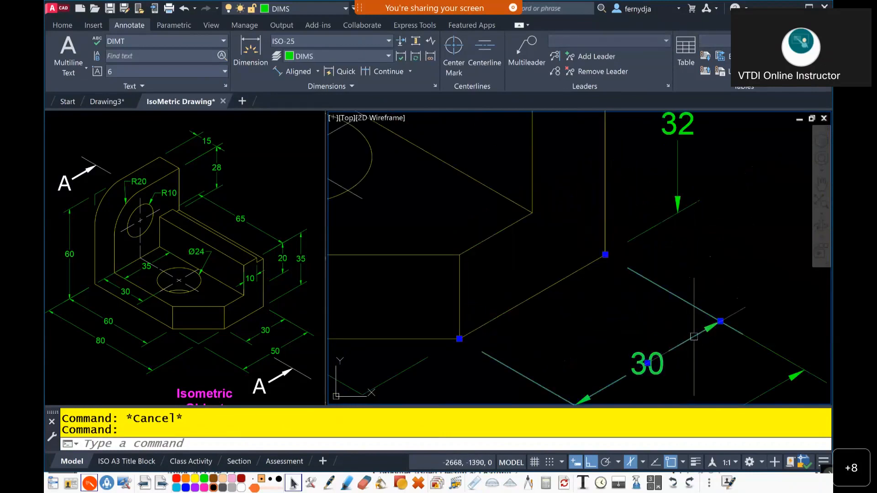
left_click(720, 322)
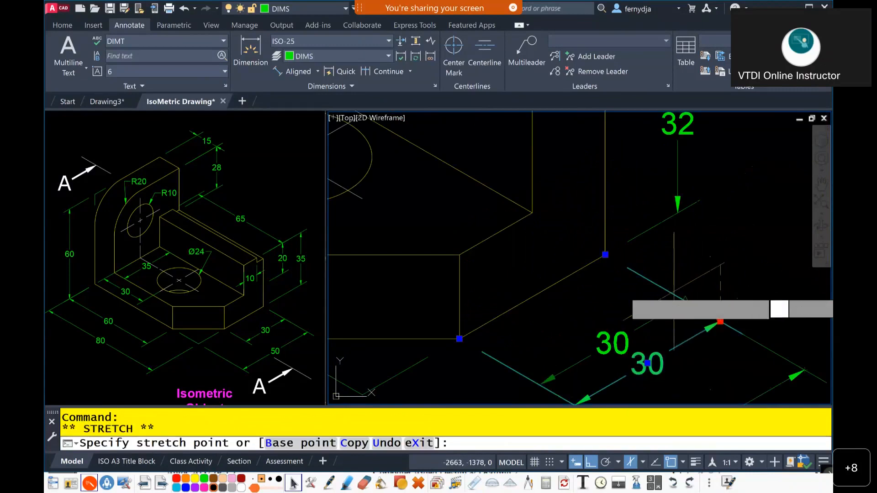
left_click(728, 323)
Stretch the 50 width dimension inward so it sits just outside the 30 width dimension.
middle_click_drag(729, 324, 660, 256)
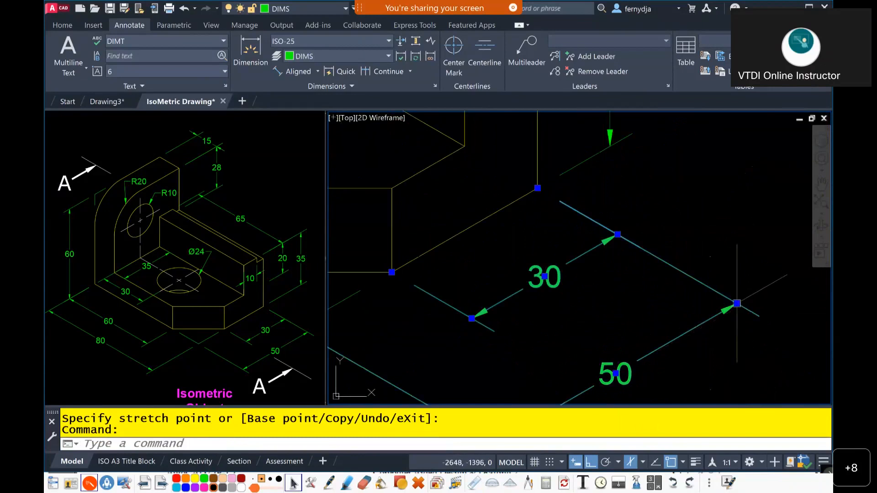
left_click(737, 304)
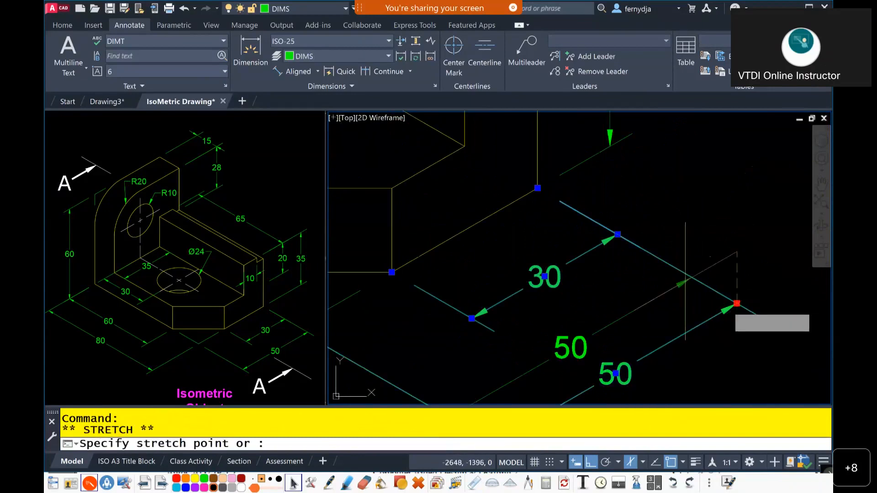
left_click(670, 265)
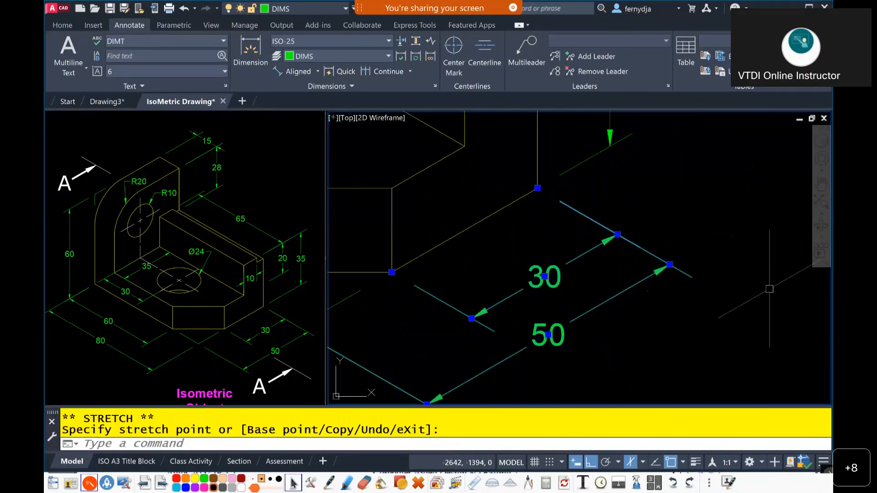
scroll(769, 289, "down", 3)
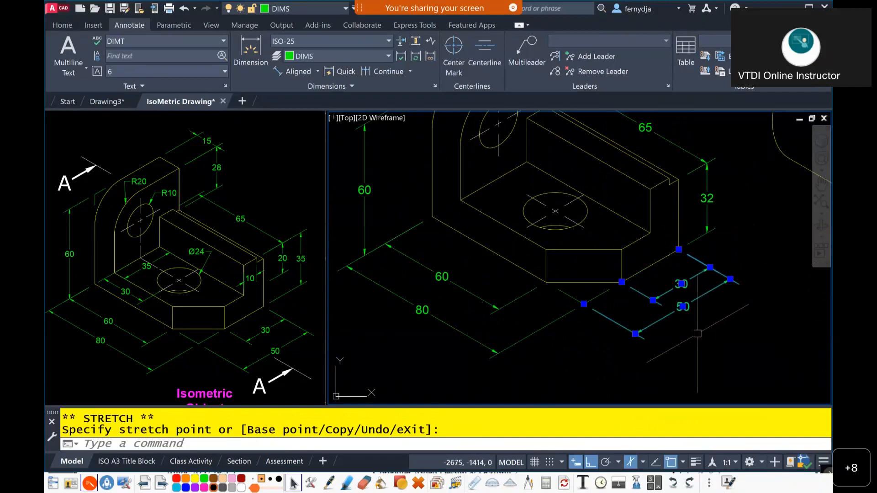
key("Escape")
key("Escape")
Stretch the 60 length dimension closer to the base's lower left edge.
left_click(502, 309)
scroll(505, 309, "up", 4)
left_click(489, 312)
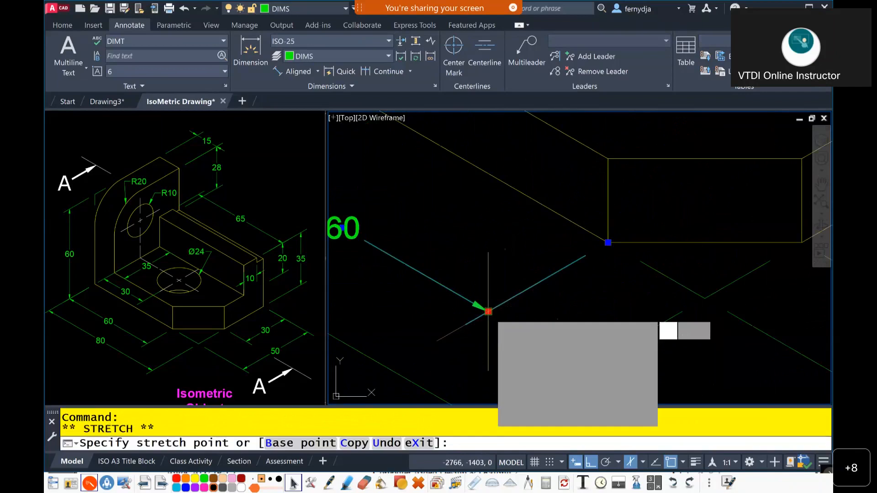
left_click(527, 290)
scroll(531, 337, "down", 2)
Stretch the 80 length dimension inward so it sits just outside the 60 length dimension.
left_click(467, 345)
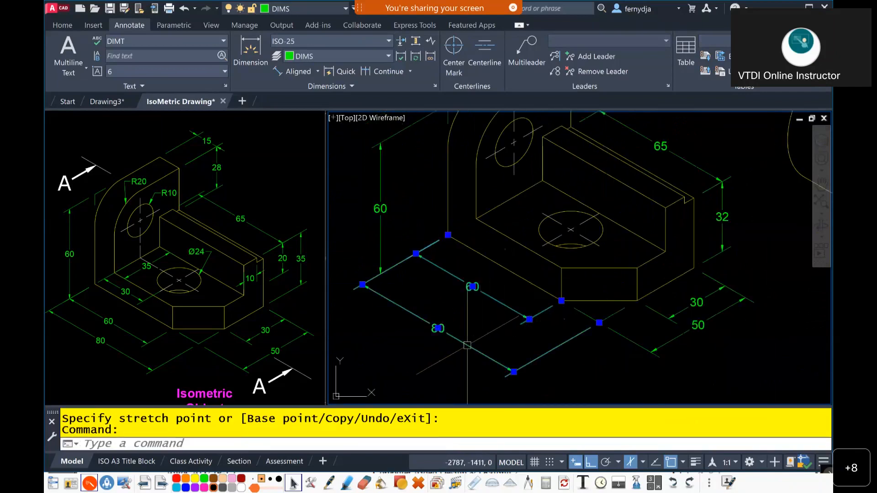
scroll(366, 295, "up", 2)
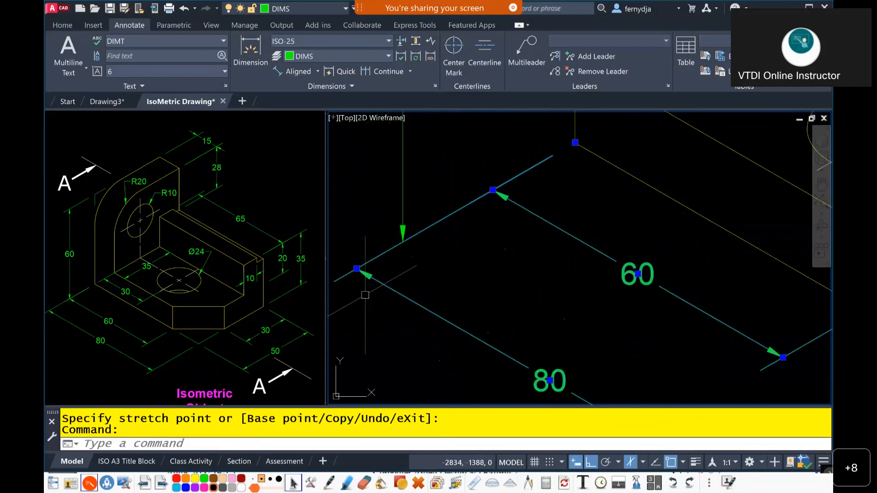
left_click(357, 269)
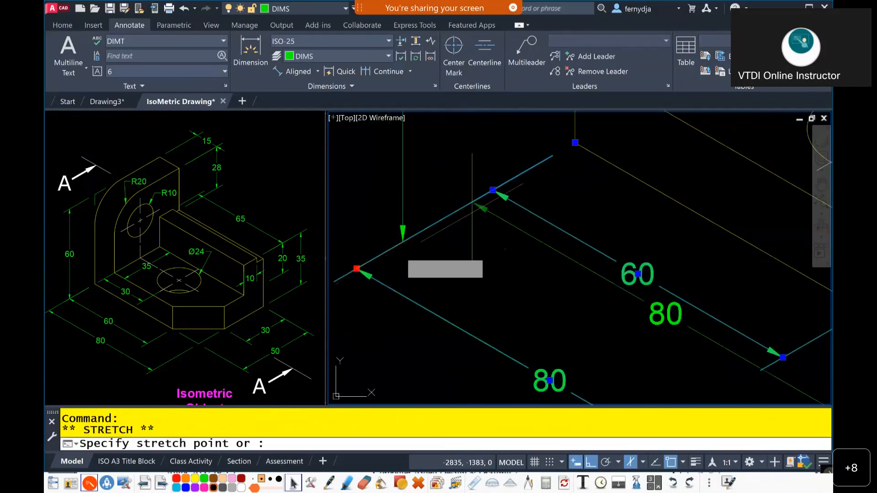
left_click(442, 219)
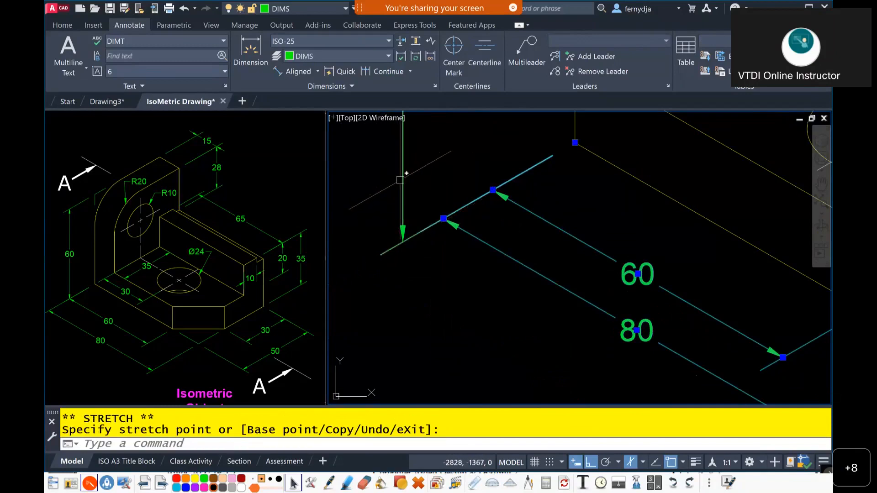
Stretch the vertical 60 height dimension inward so its lower end meets the upper end of the 80 length dimension.
left_click(402, 241)
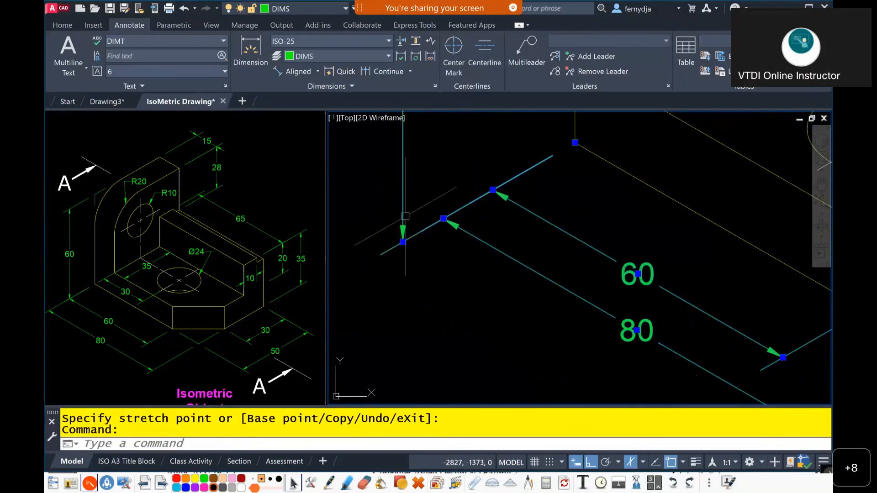
left_click(403, 243)
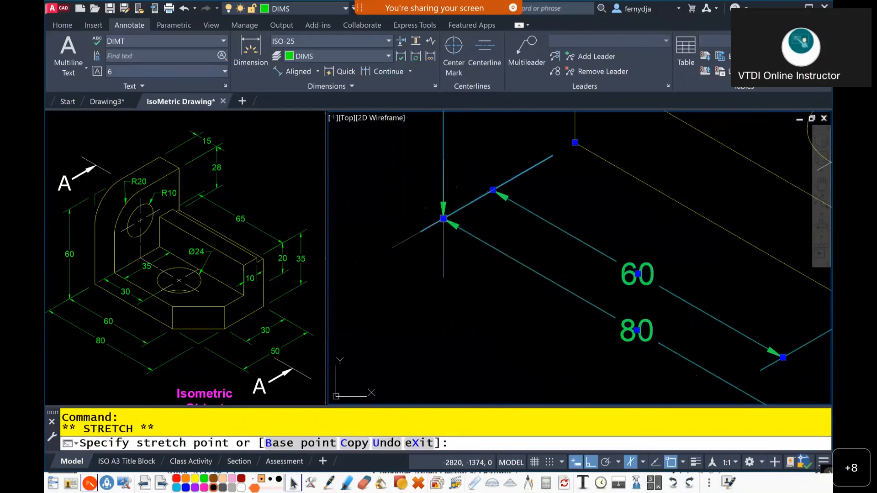
key("Escape")
key("Escape")
scroll(493, 183, "down", 8)
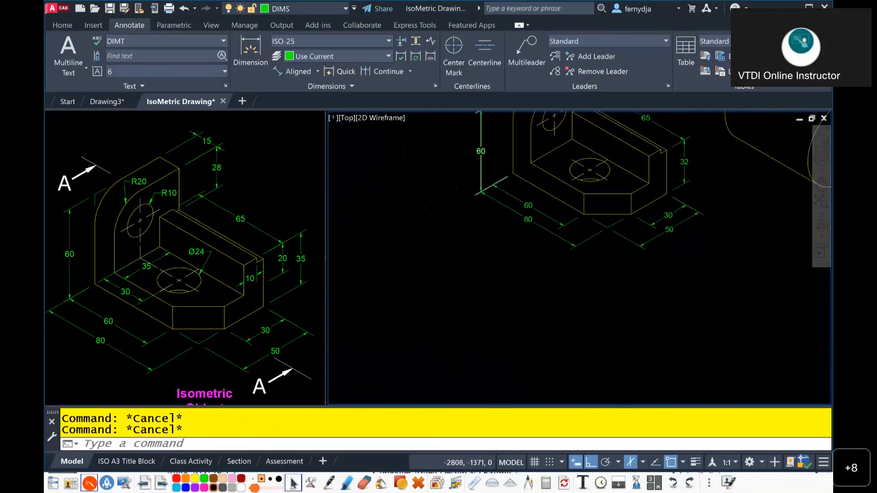
Check the radius and diameter labels on the reference bracket and try to add a radius dimension to the base's hole ellipse.
scroll(495, 198, "up", 5)
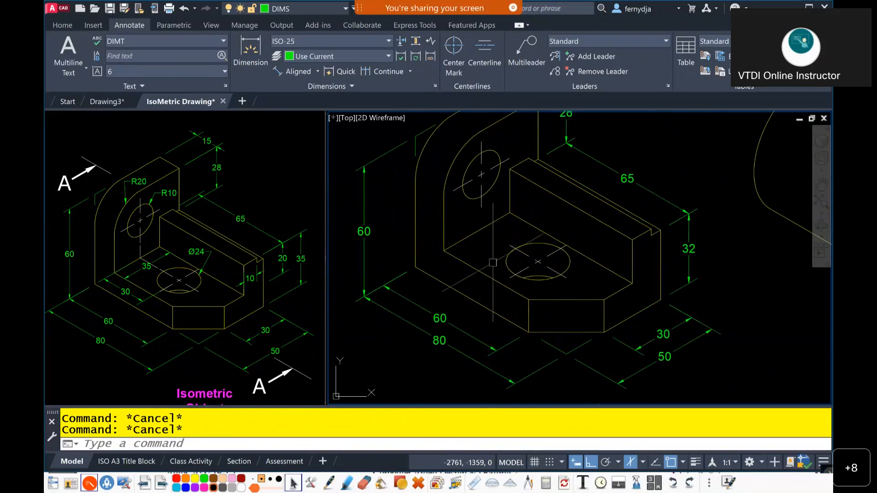
left_click(180, 260)
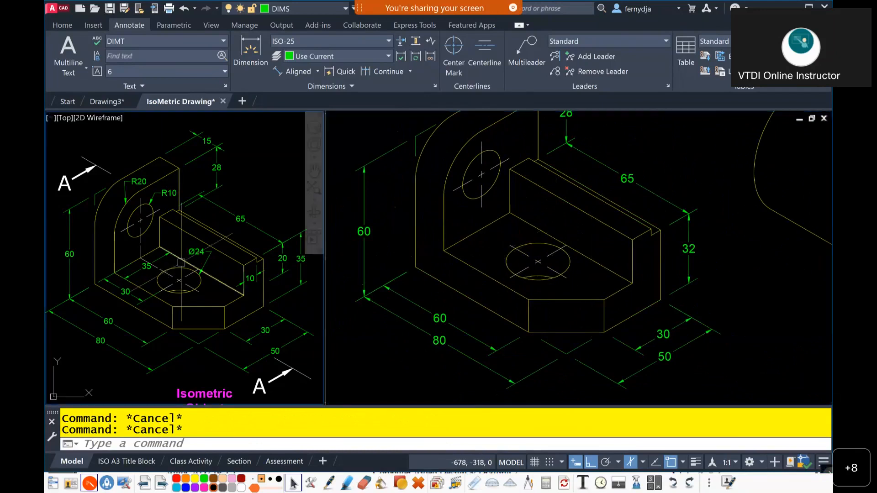
scroll(185, 262, "up", 4)
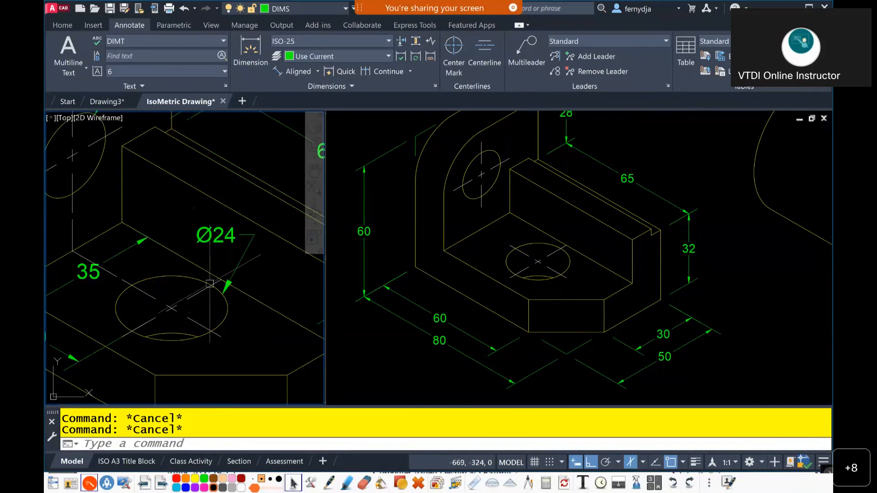
middle_click_drag(214, 284, 290, 390)
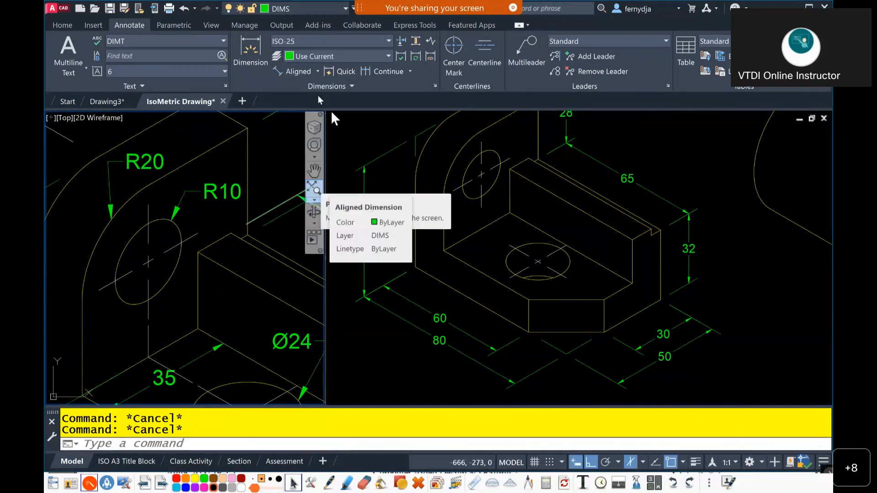
left_click(318, 71)
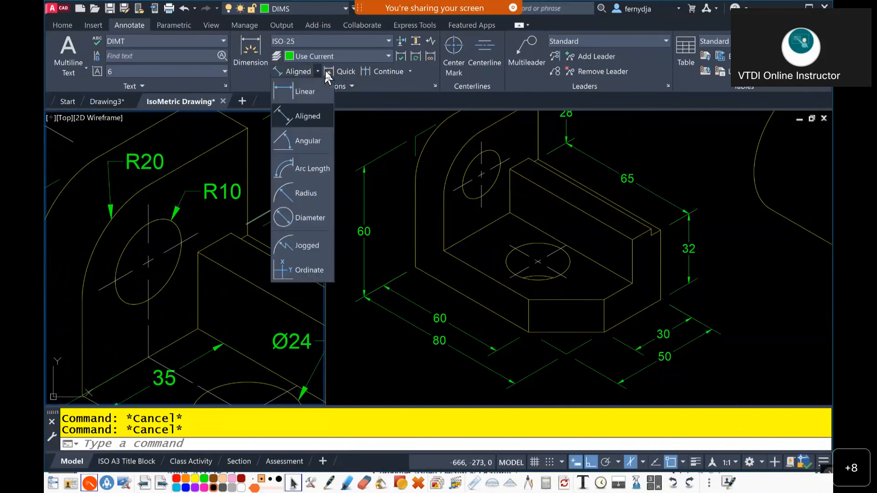
left_click(307, 193)
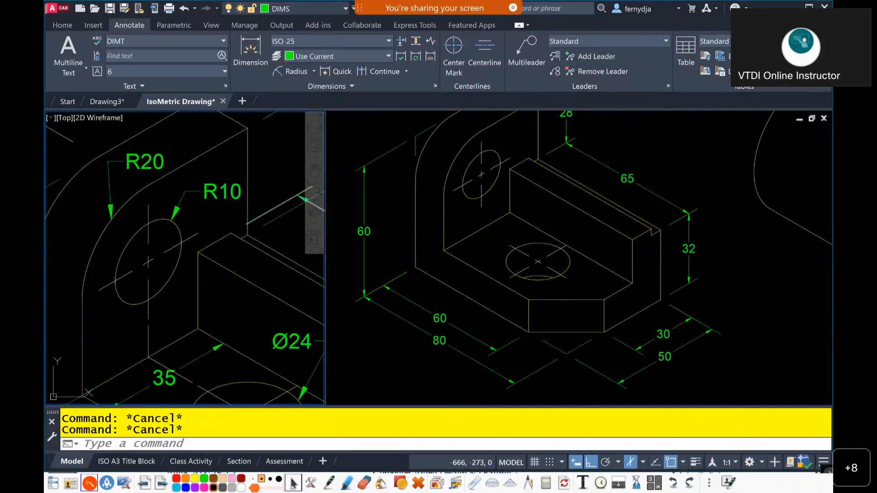
left_click(526, 242)
left_click(531, 242)
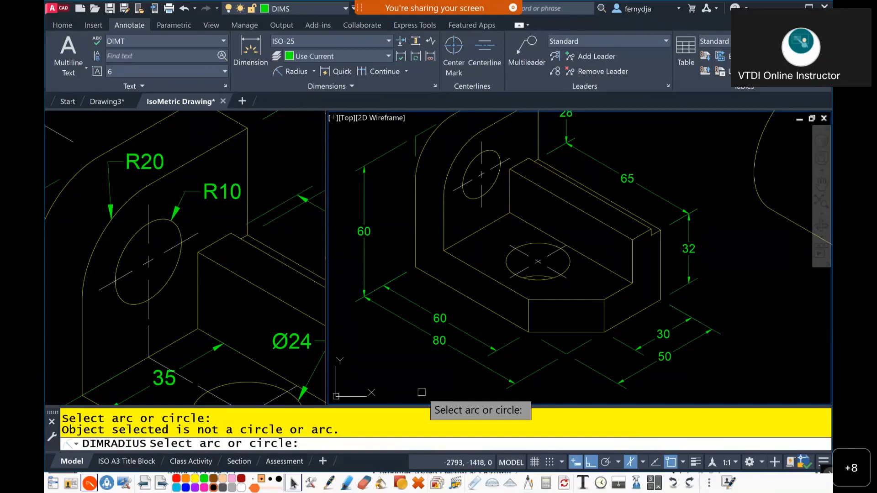
key("Escape")
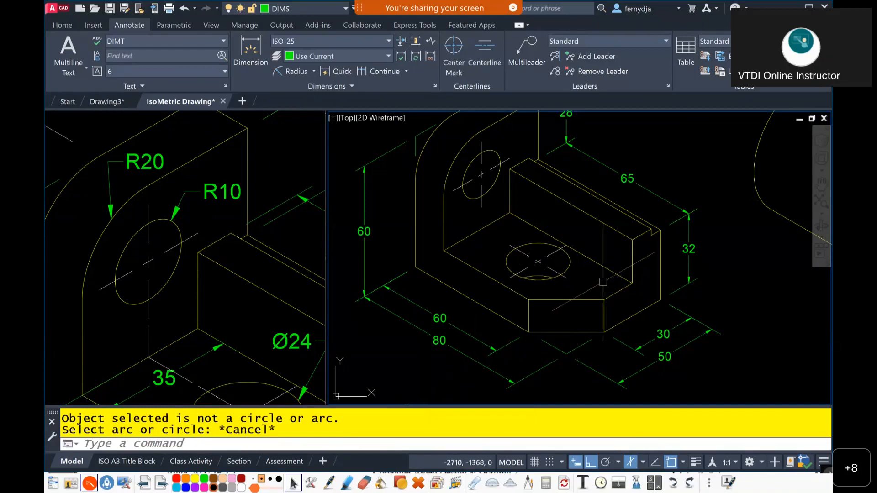
Start a multileader for the base's hole, turning Ortho off and enabling the Nearest object snap.
left_click(296, 328)
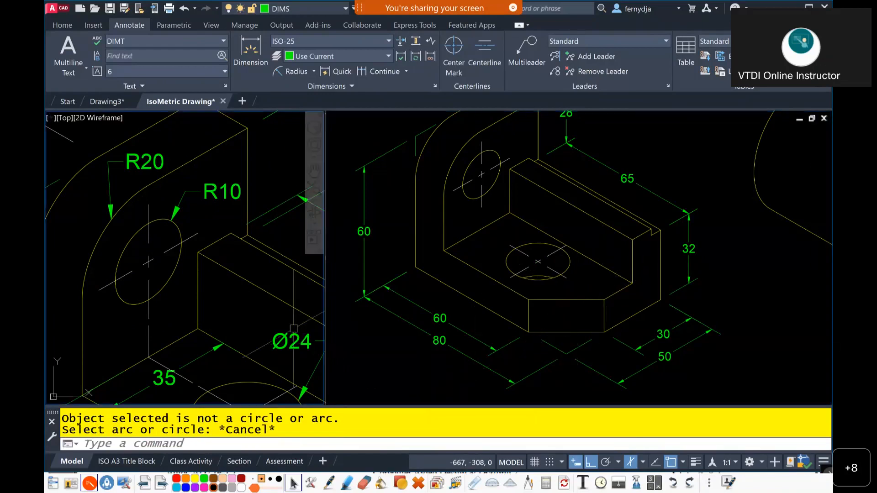
scroll(299, 330, "up", 4)
middle_click_drag(305, 333, 192, 223)
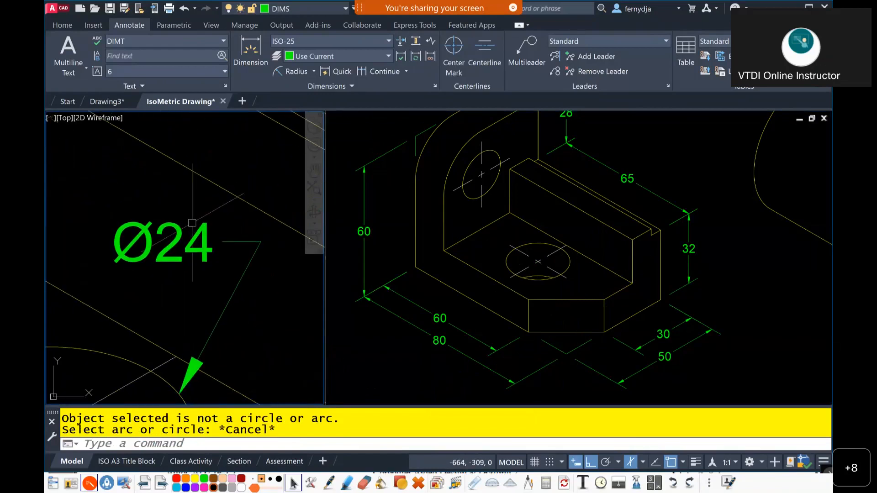
scroll(192, 223, "down", 2)
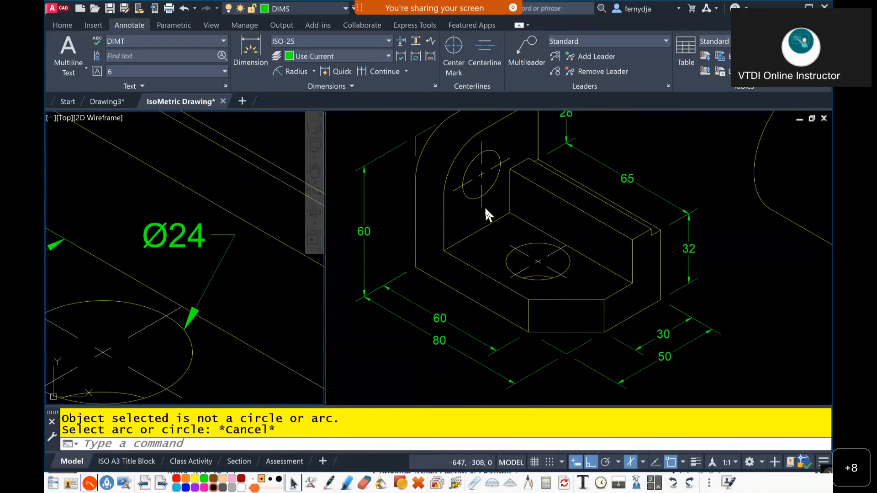
left_click(550, 210)
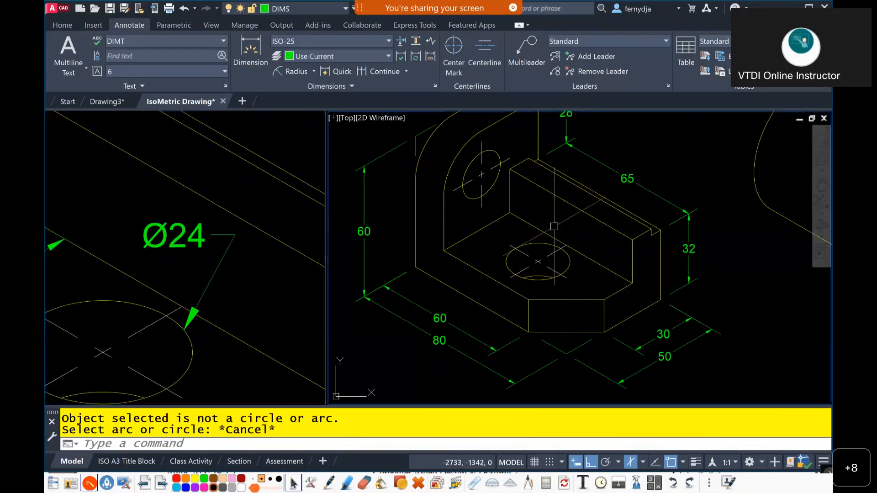
left_click(527, 60)
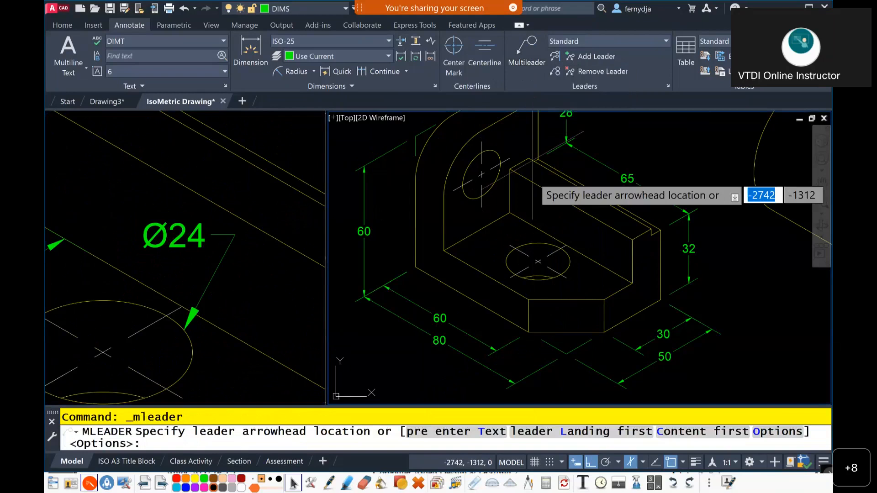
scroll(531, 227, "up", 8)
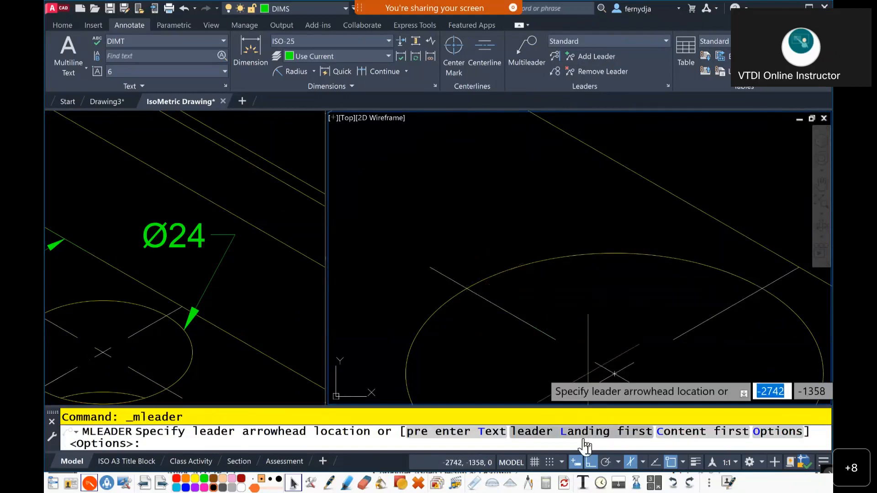
left_click(591, 463)
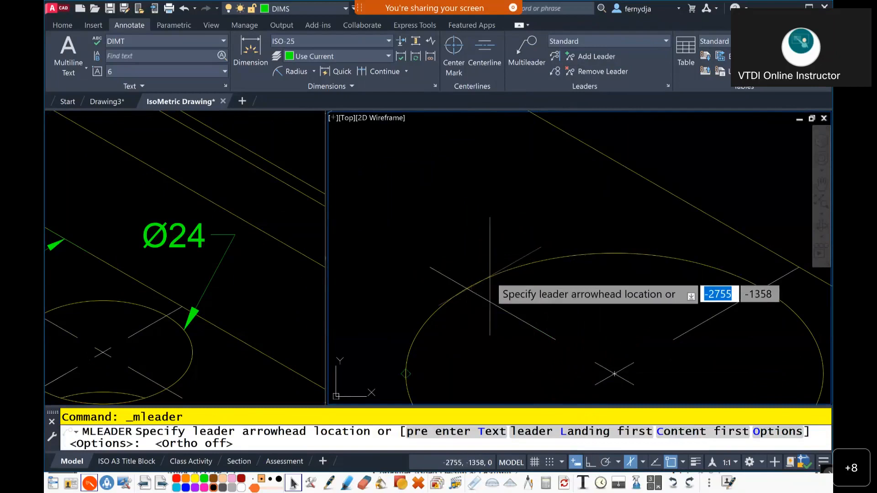
left_click(683, 462)
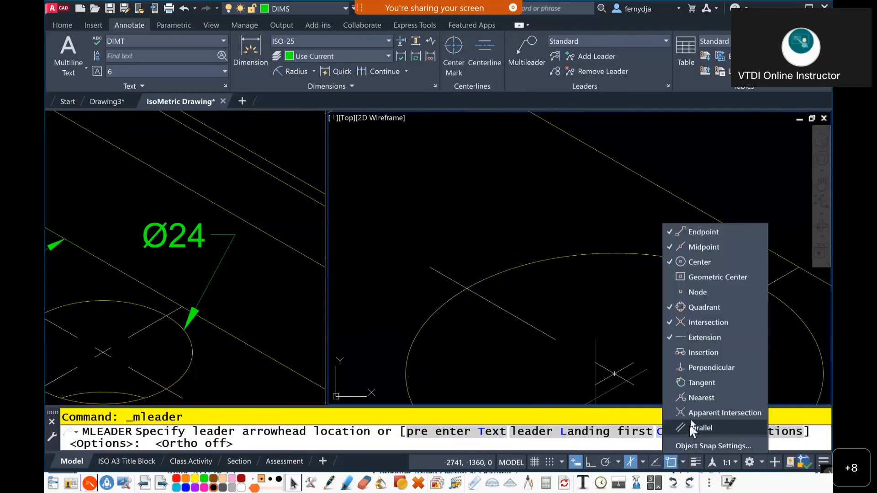
left_click(707, 397)
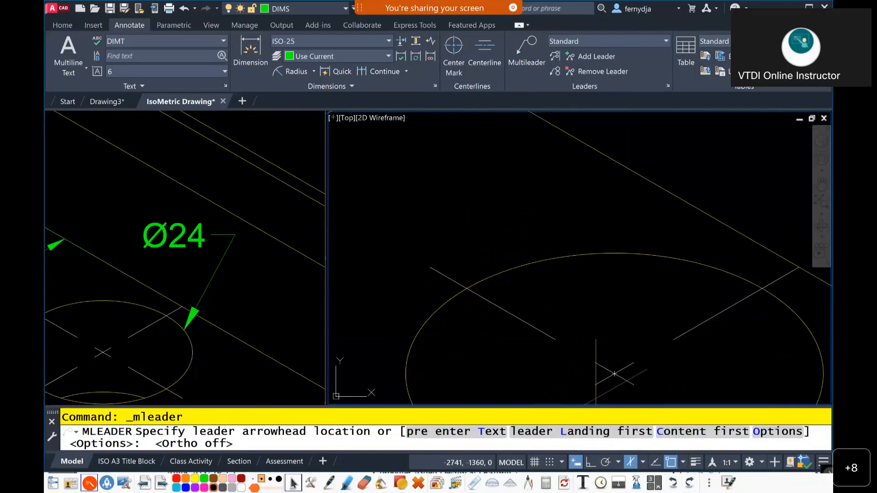
Place the leader's arrowhead on the upper left edge of the base's hole ellipse and its landing up and right of it.
left_click(502, 270)
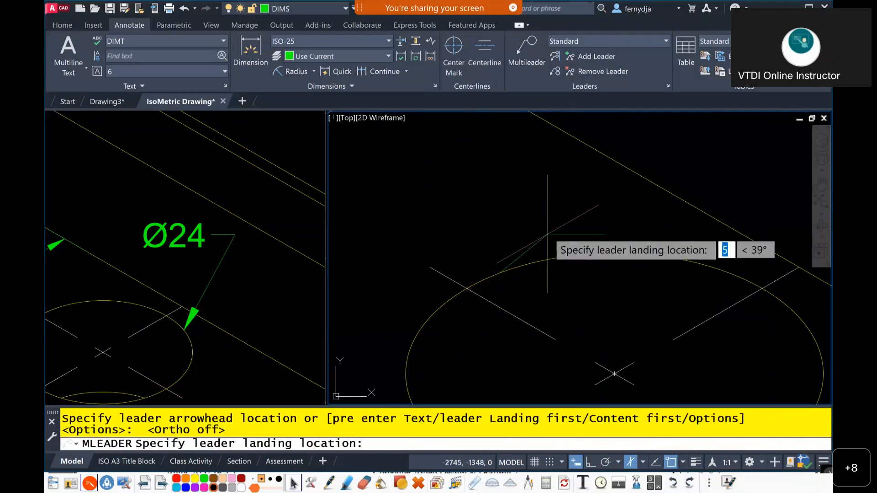
scroll(567, 182, "down", 4)
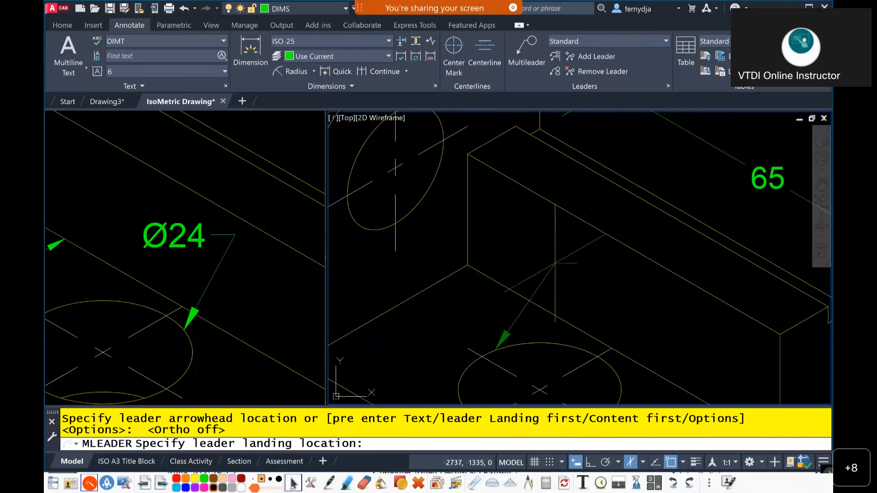
left_click(556, 265)
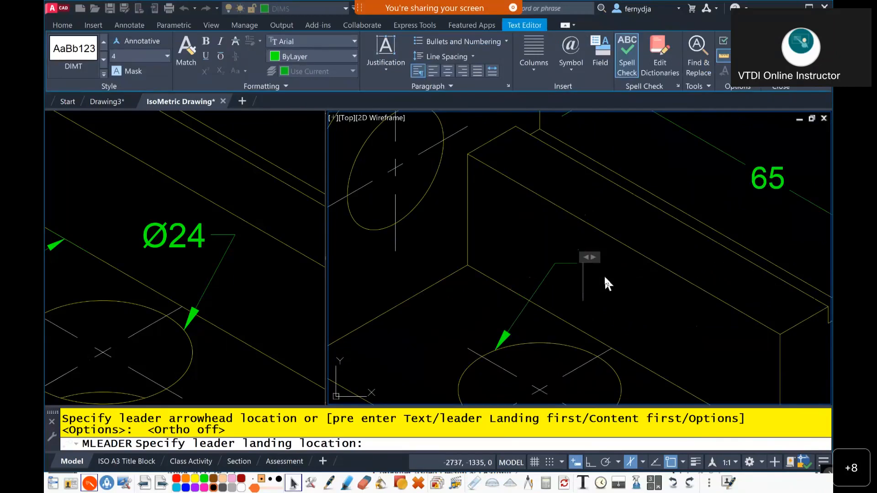
Enter Ø24 as the hole leader's text, with no space between the diameter symbol and the number.
left_click(571, 69)
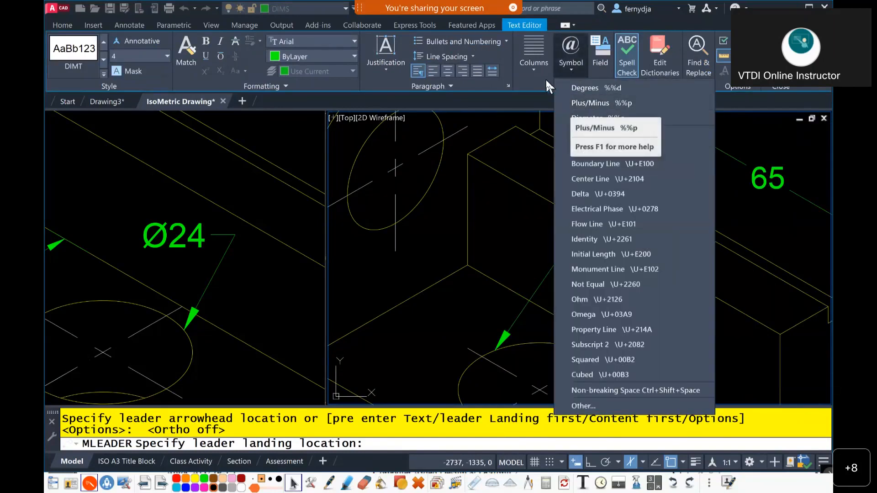
left_click(530, 98)
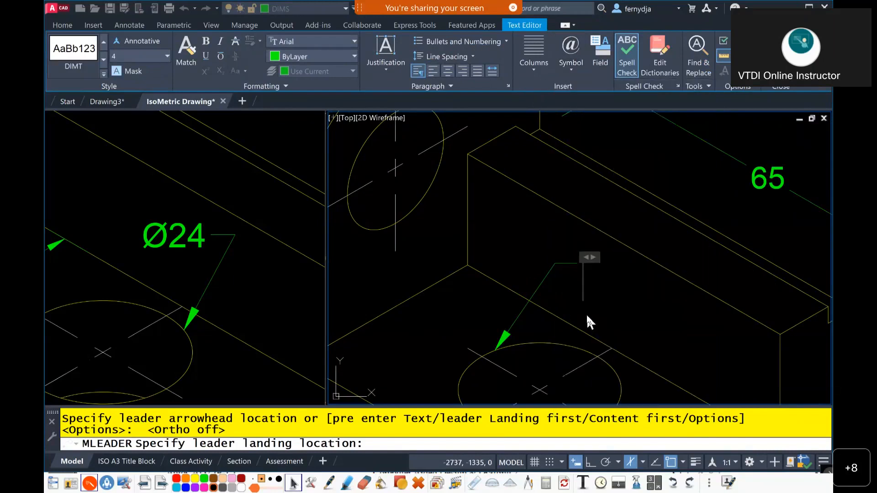
type("%%c")
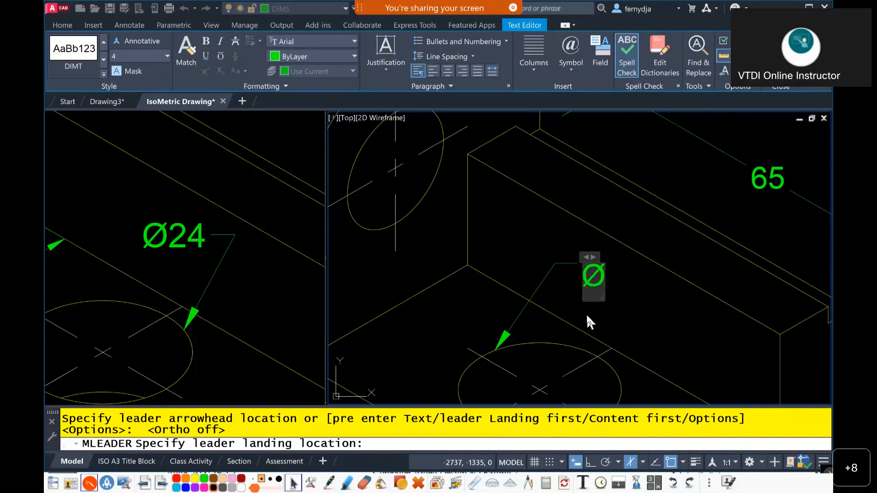
key("Tab")
type("24")
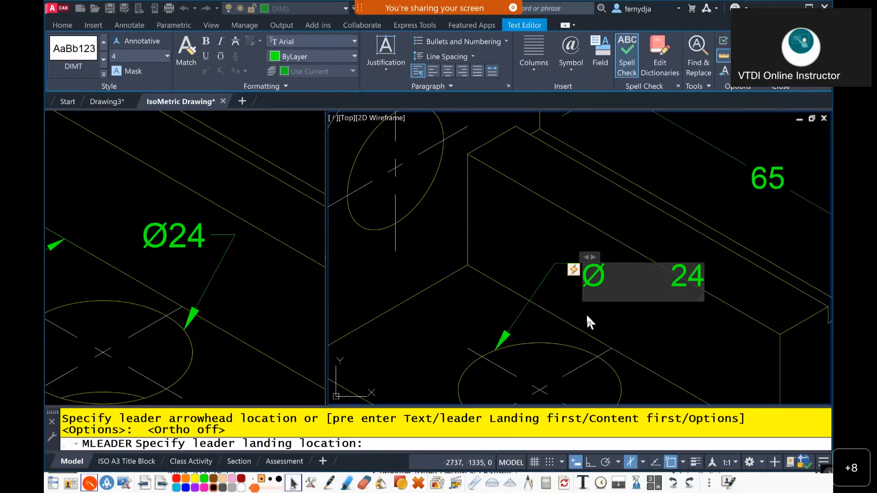
left_click(672, 287)
key("BackSpace")
key("BackSpace")
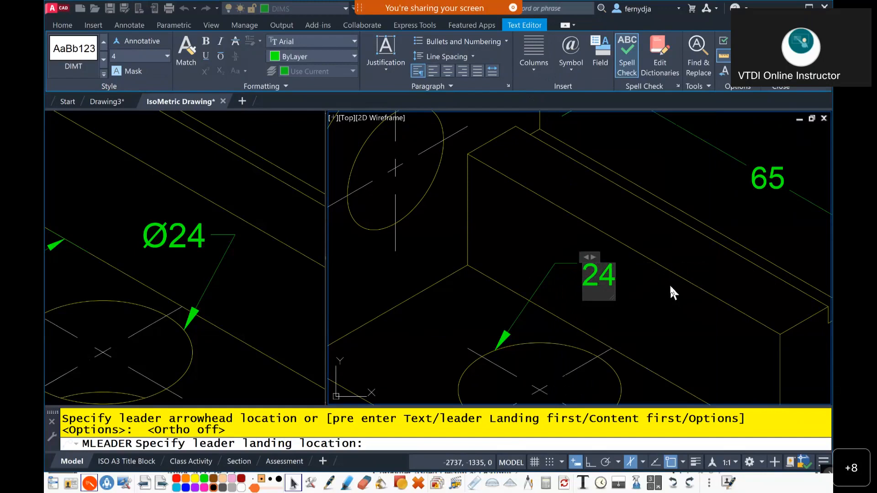
type("%")
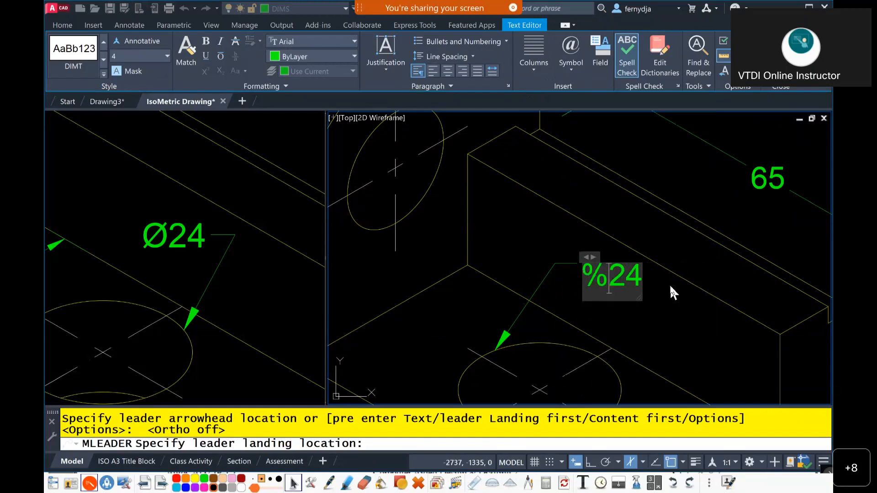
type("%c")
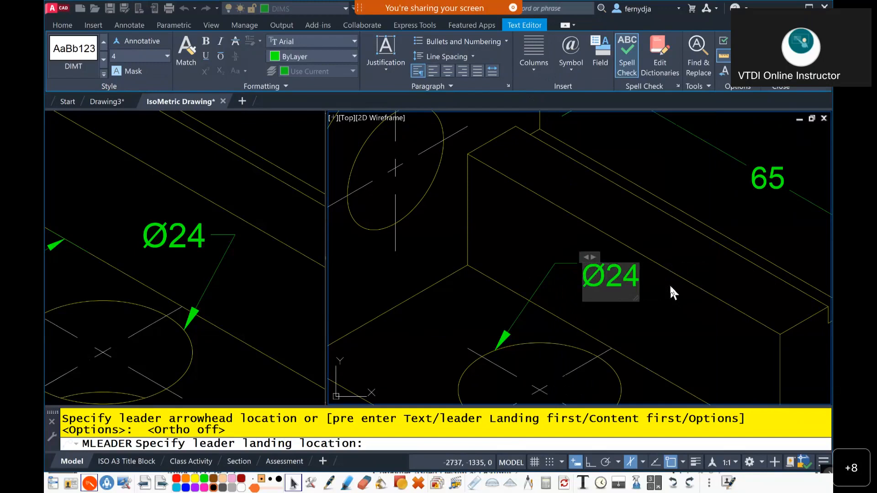
left_click(659, 324)
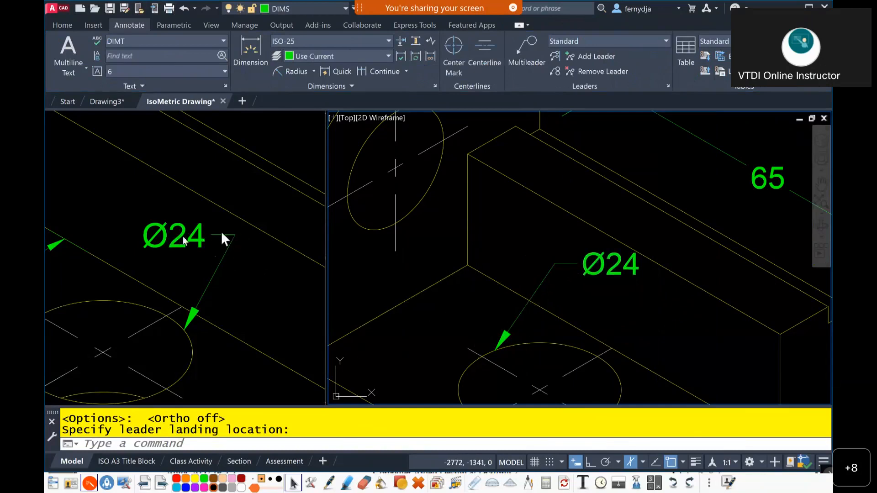
Add an R20 multileader pointing to the upright plate's outer rounded corner, with its text up and left of the arc.
scroll(412, 314, "down", 5)
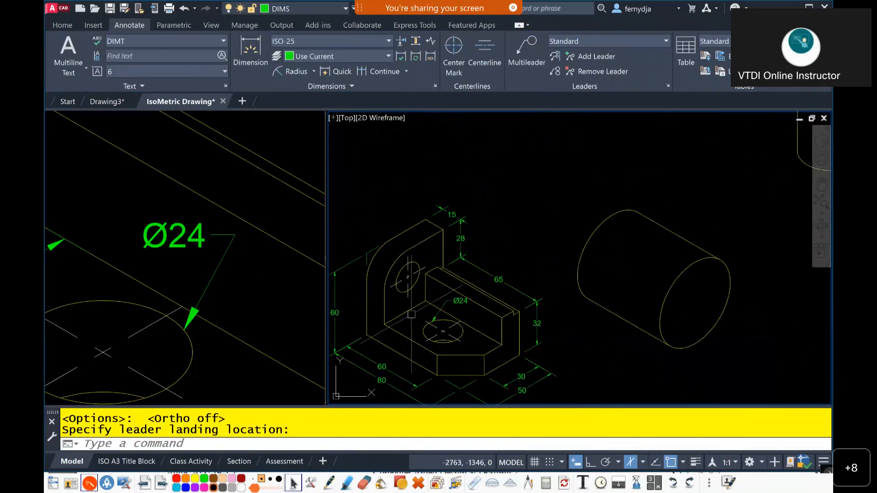
scroll(412, 314, "up", 4)
middle_click_drag(460, 310, 521, 264)
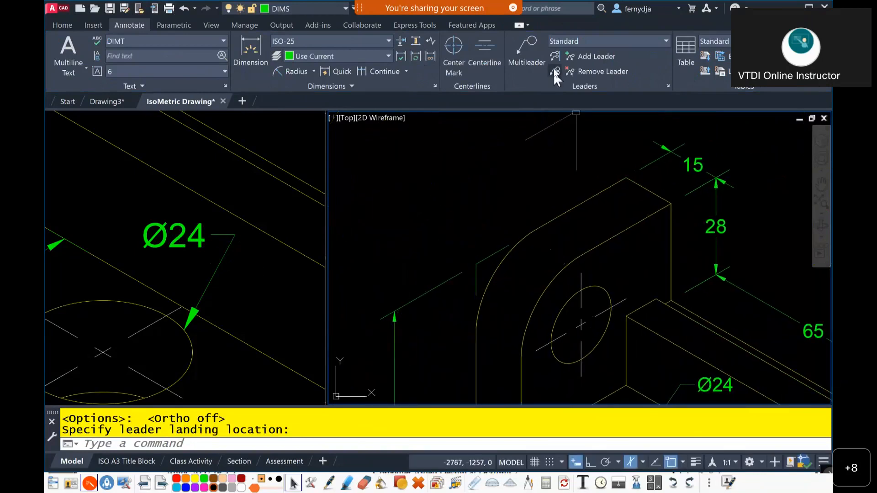
left_click(525, 60)
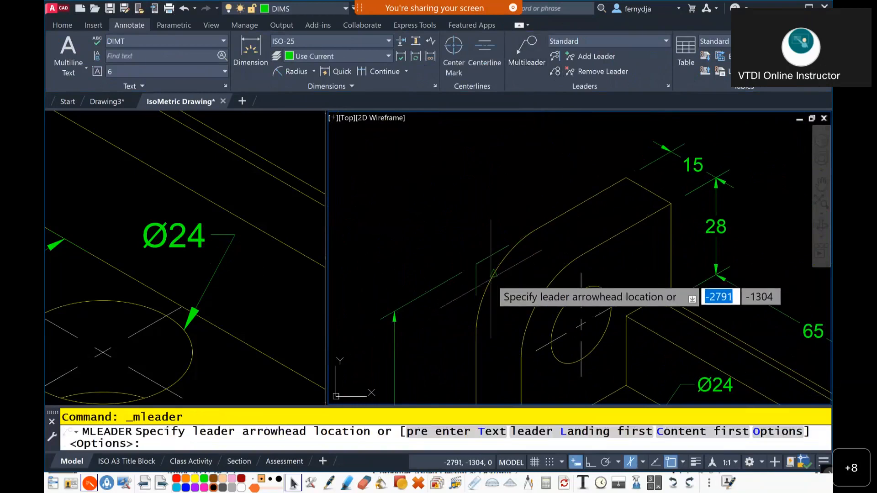
left_click(495, 272)
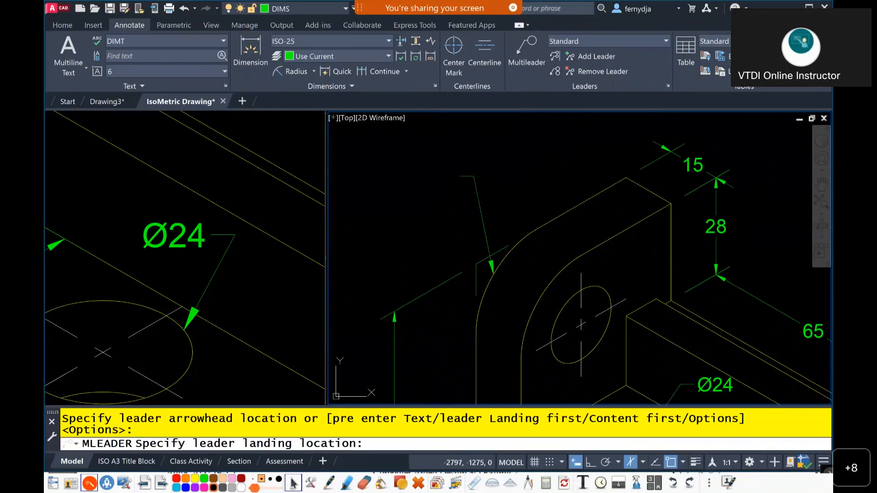
left_click(474, 175)
type("R")
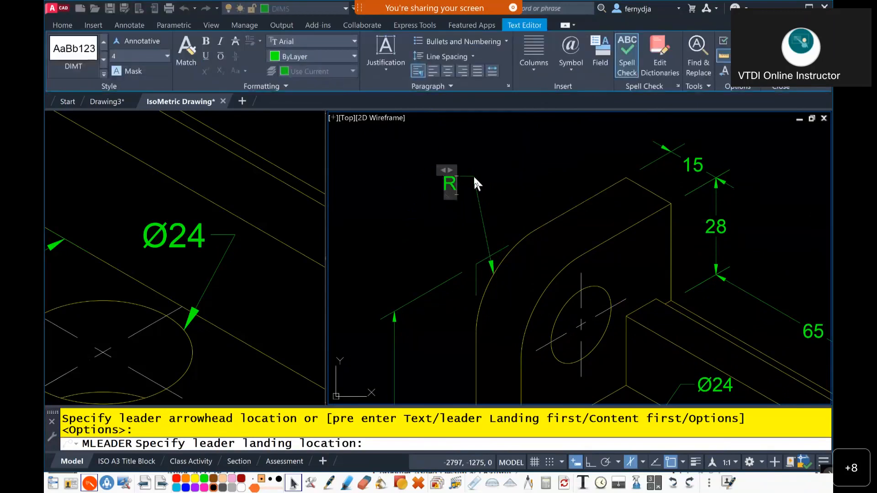
type("20")
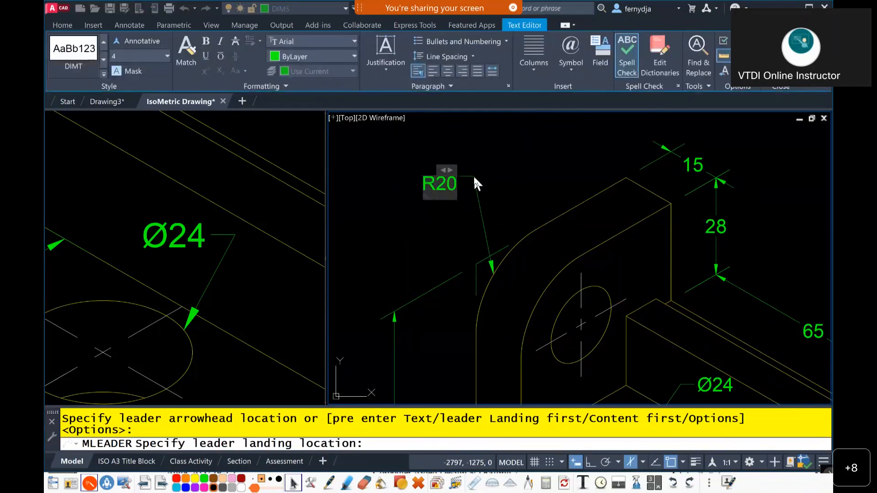
left_click(518, 186)
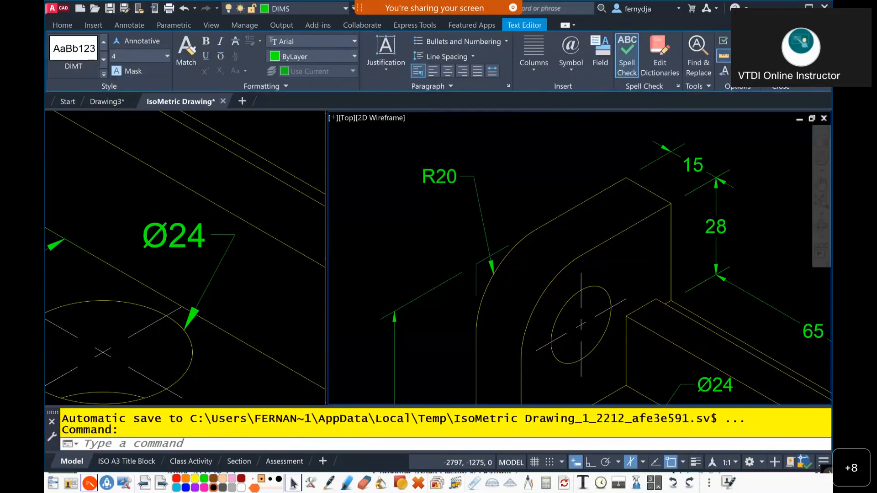
Compare the bracket's dimensions and leader labels with those on the reference isometric object.
scroll(526, 203, "down", 4)
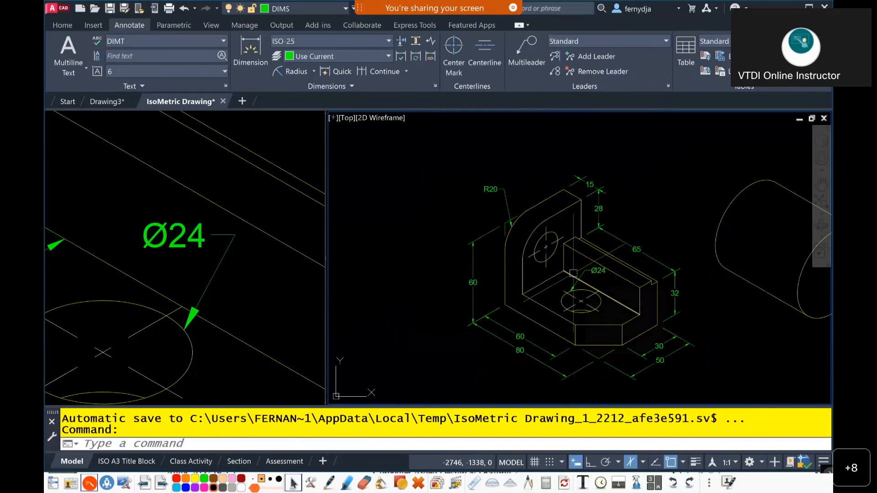
scroll(574, 273, "down", 2)
scroll(570, 273, "up", 2)
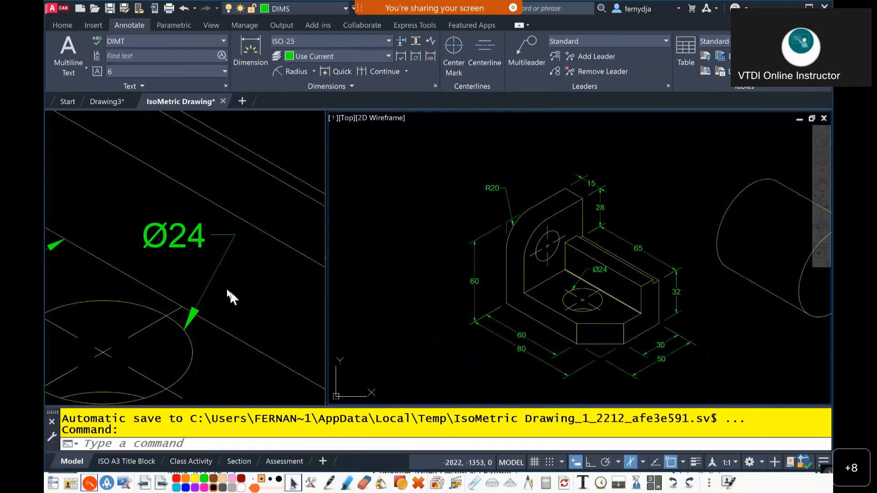
left_click(244, 280)
scroll(246, 280, "down", 2)
scroll(246, 280, "down", 2)
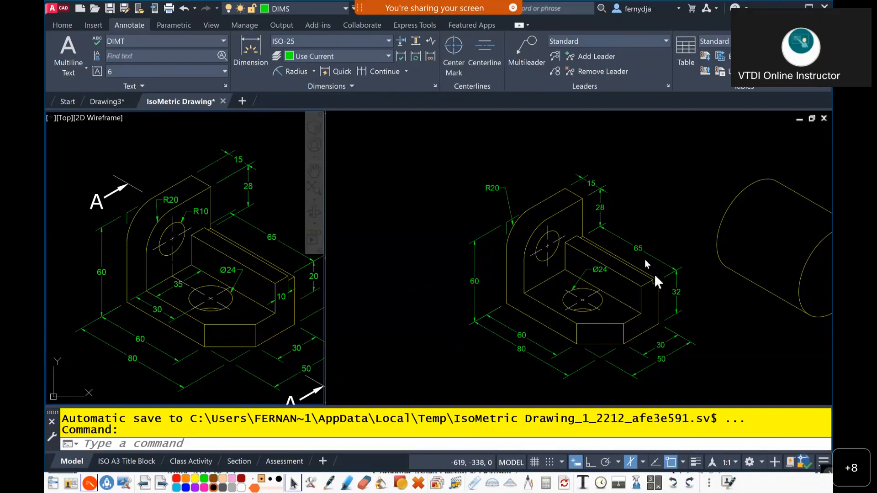
mouse_move(210, 275)
middle_mouse_down()
mouse_move(186, 272)
mouse_move(216, 243)
middle_mouse_up()
left_click(737, 305)
middle_click_drag(736, 306, 557, 306)
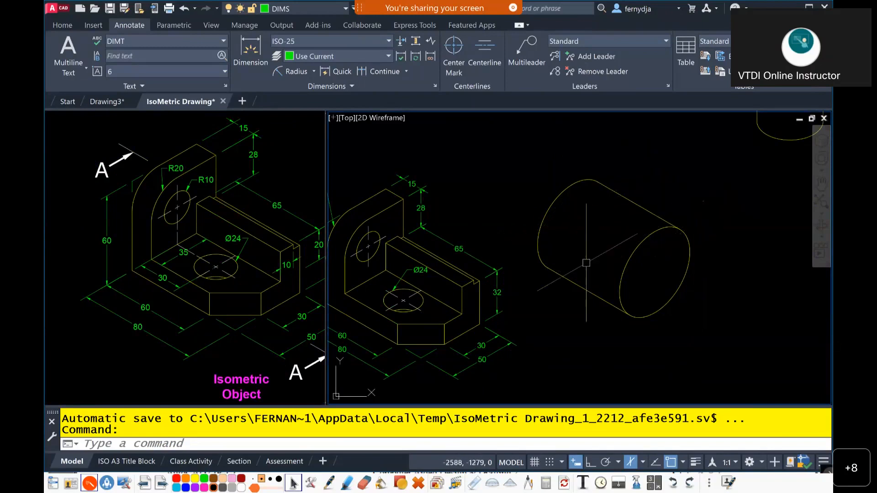
scroll(575, 235, "down", 2)
scroll(539, 241, "up", 1)
scroll(543, 242, "up", 2)
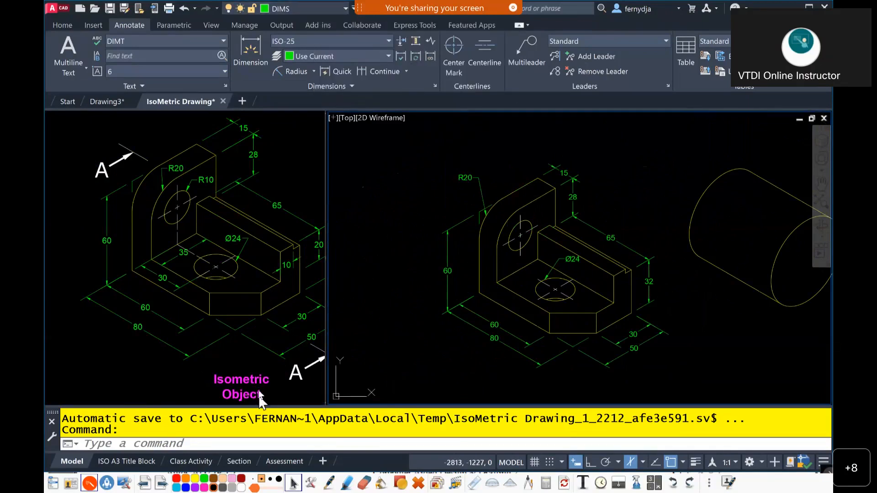
left_click(516, 388)
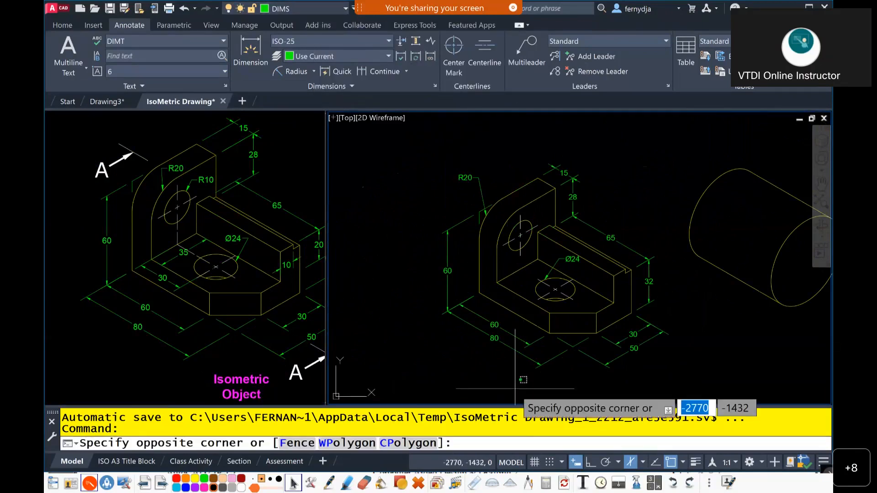
middle_click_drag(516, 388, 340, 306)
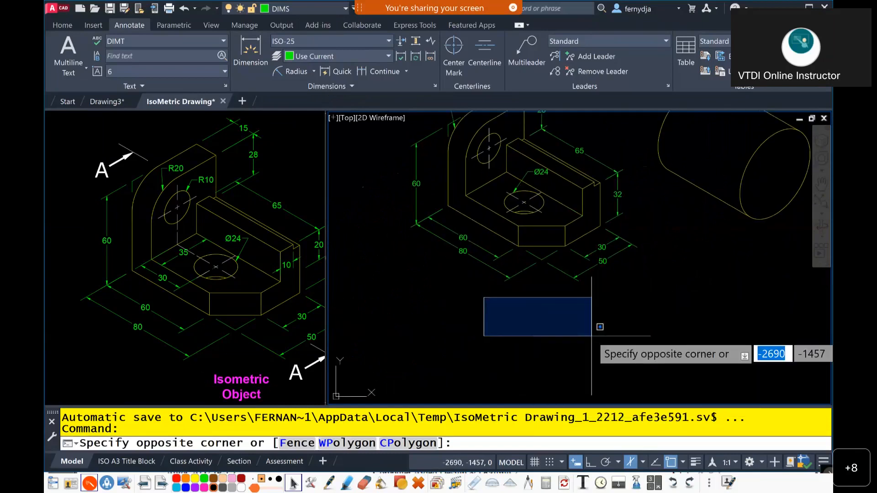
key("Escape")
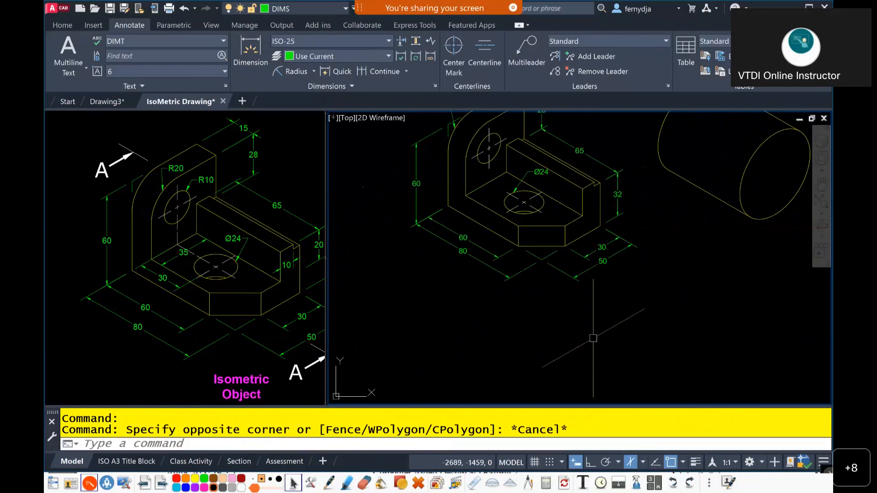
Examine the reference isometric object's full set of dimensions, radius labels and section A arrows alongside the whole reproduced bracket.
middle_click_drag(608, 243, 614, 329)
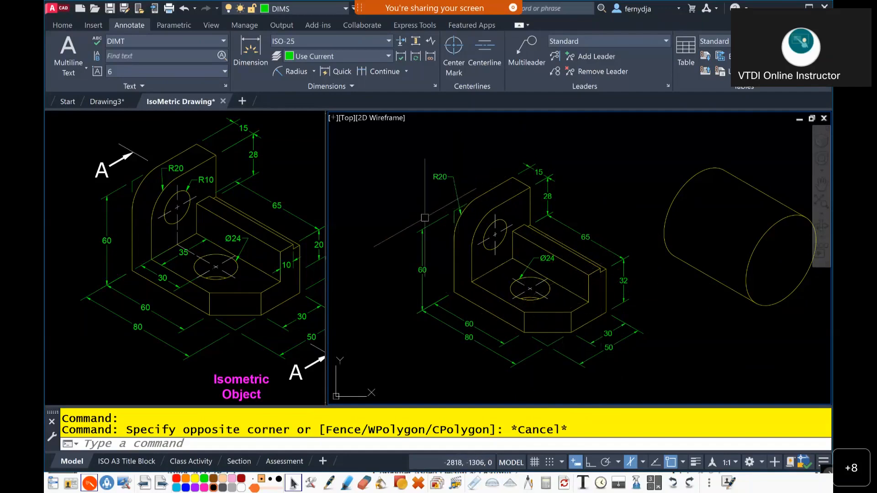
left_click(280, 181)
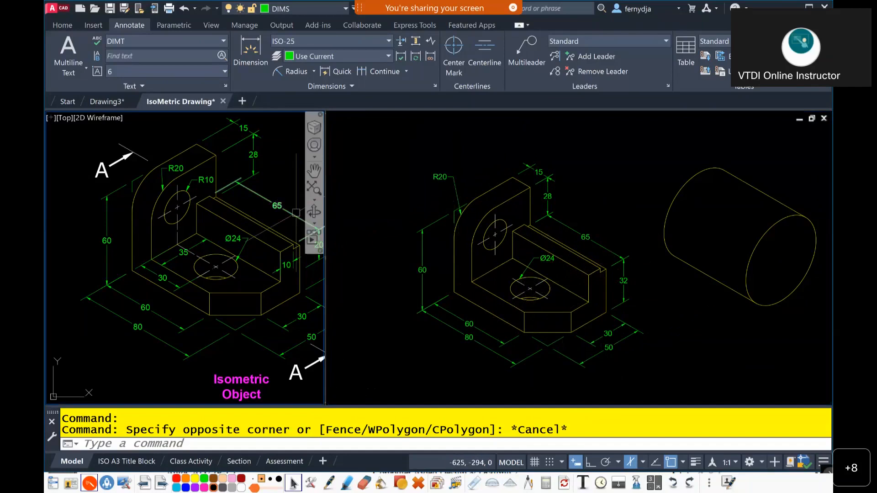
middle_click_drag(274, 188, 246, 169)
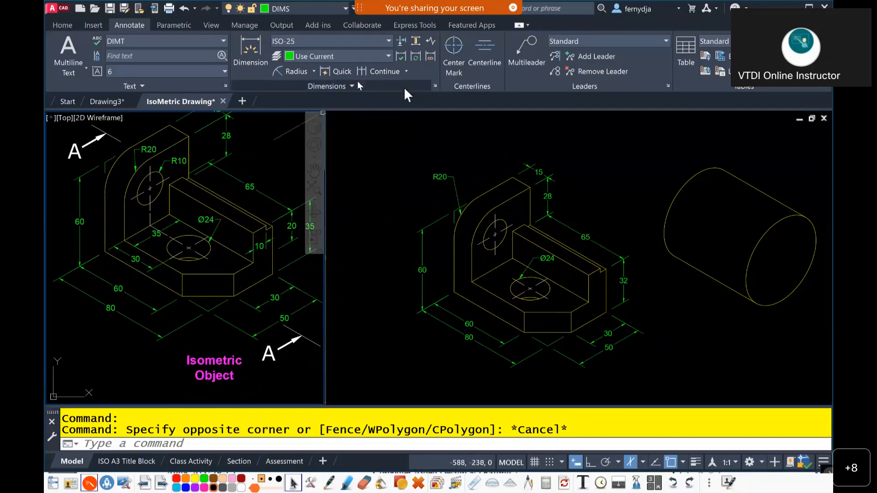
middle_click_drag(486, 297, 430, 192)
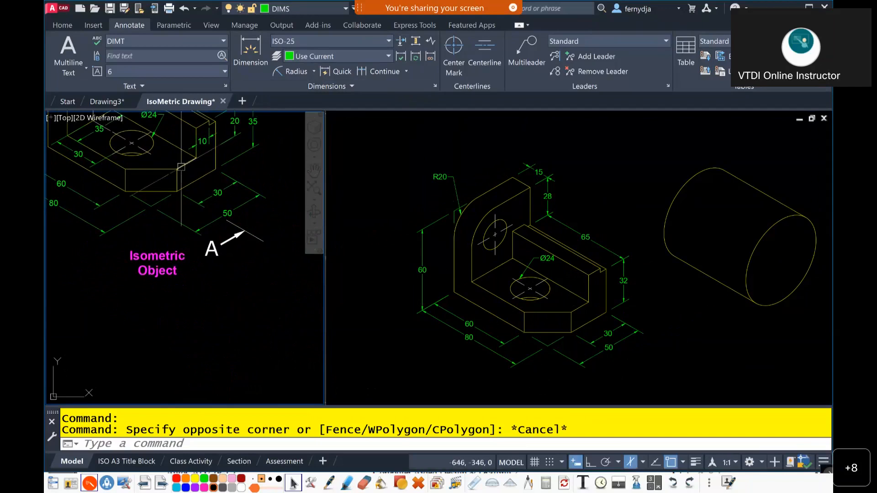
left_click(243, 303)
mouse_move(236, 320)
left_mouse_down()
mouse_move(221, 333)
mouse_move(228, 300)
left_mouse_up()
middle_click_drag(215, 255, 248, 366)
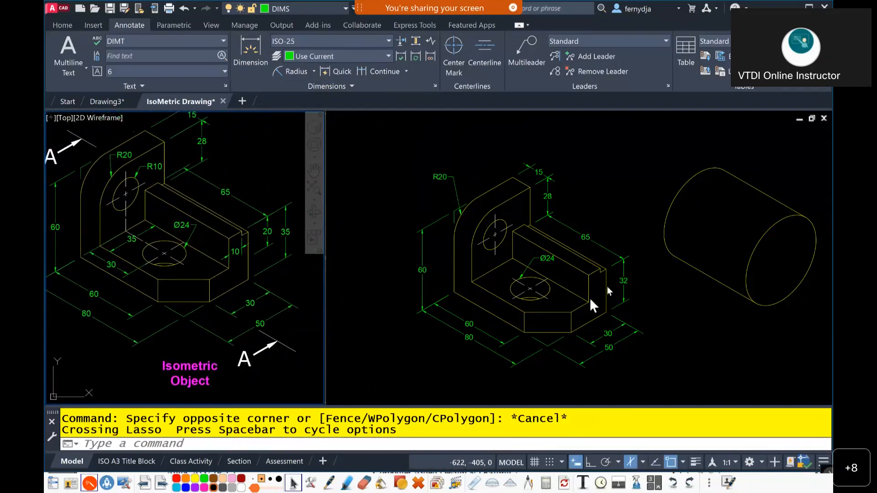
left_click(604, 205)
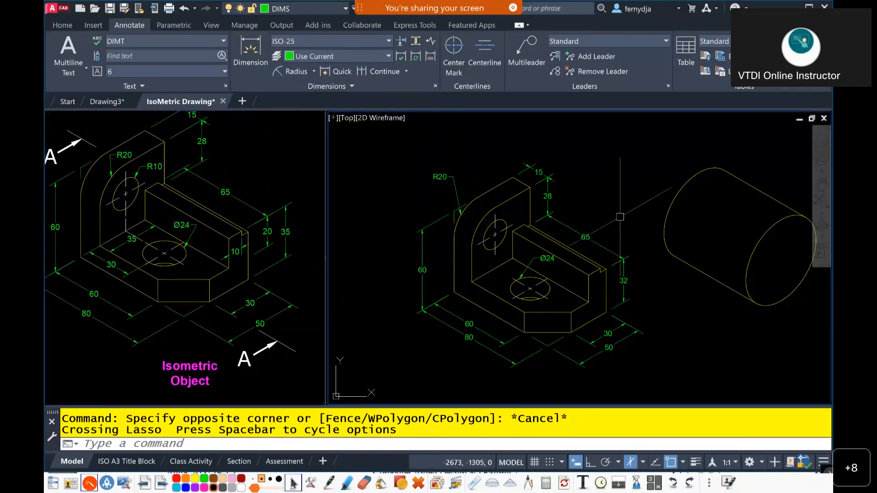
left_click(443, 17)
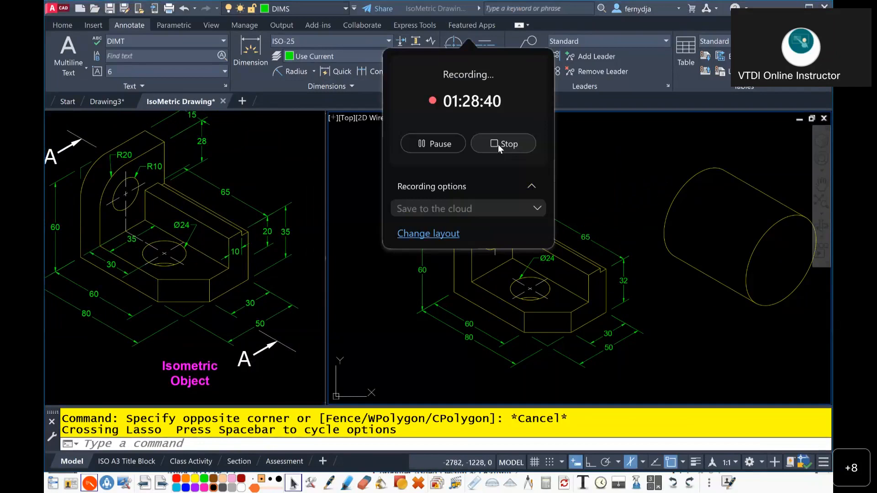